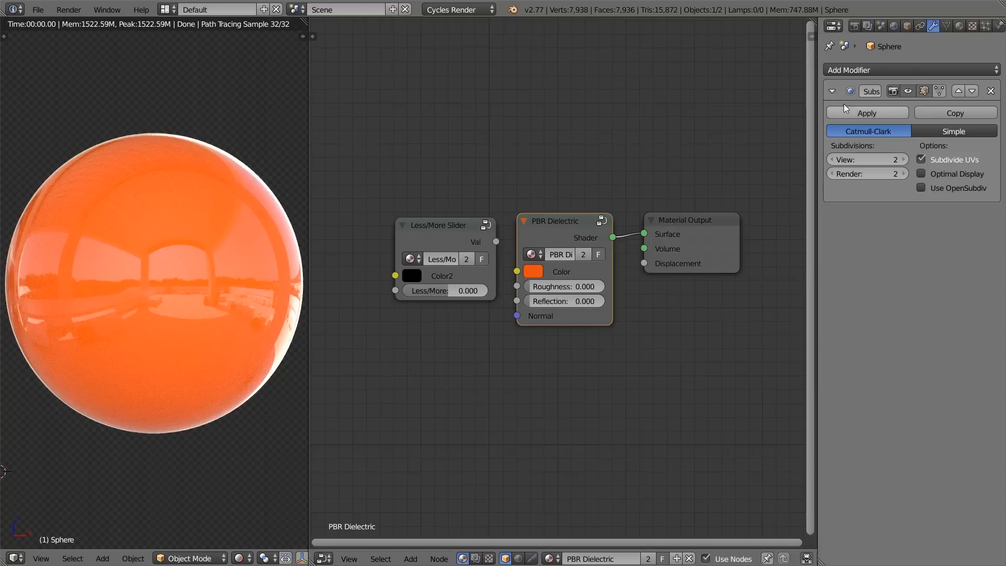
Step: Remove the PBR Dielectric material from the sphere and create a new material named "Metal"
{"action": "left_click", "coordinate": [959, 25]}
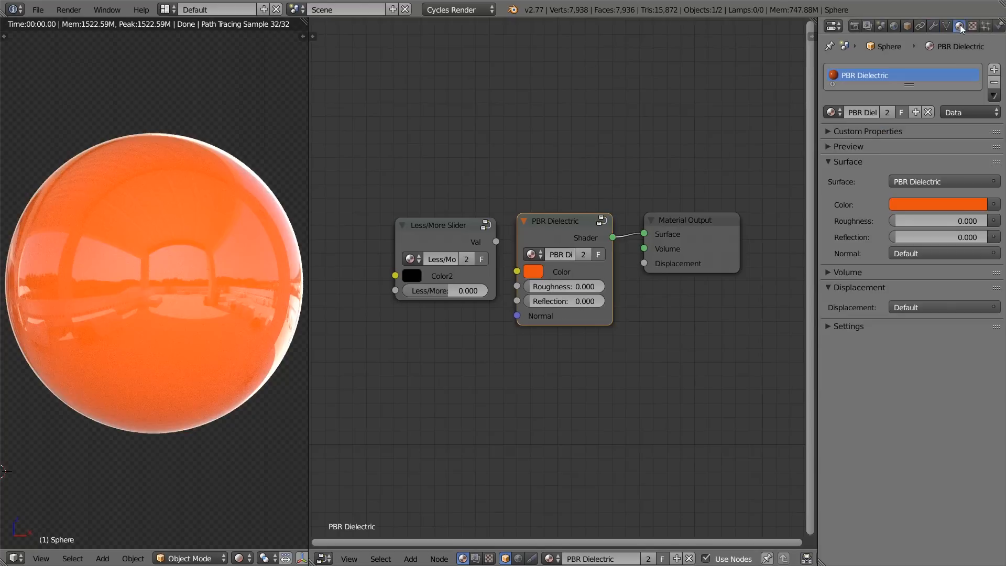
{"action": "left_click", "coordinate": [994, 82]}
{"action": "left_click", "coordinate": [916, 112]}
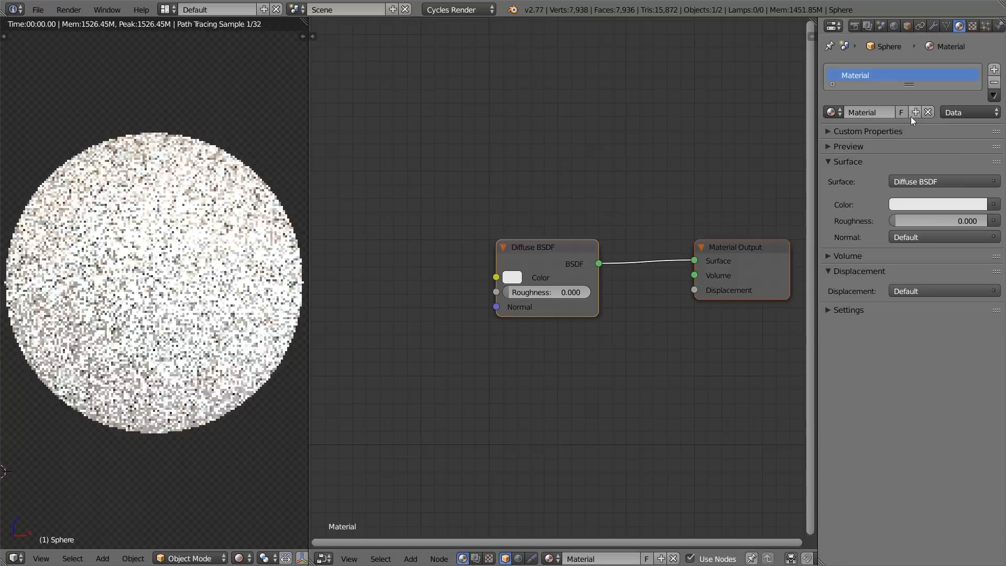
{"action": "double_click", "coordinate": [852, 113]}
{"action": "type", "text": "Metal"}
{"action": "key", "text": "Return"}
Step: Delete the Diffuse BSDF node from the Metal material's node tree
{"action": "scroll", "coordinate": [607, 259], "scroll_direction": "up", "scroll_amount": 1}
{"action": "scroll", "coordinate": [573, 259], "scroll_direction": "down", "scroll_amount": 2}
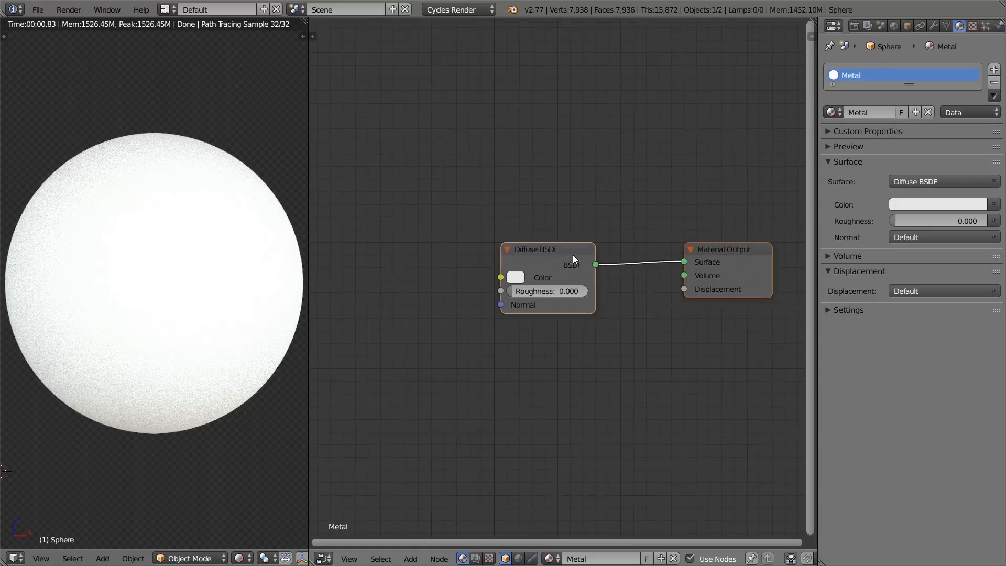
{"action": "middle_click_drag", "start_coordinate": [573, 255], "coordinate": [522, 240]}
{"action": "left_click", "coordinate": [534, 290]}
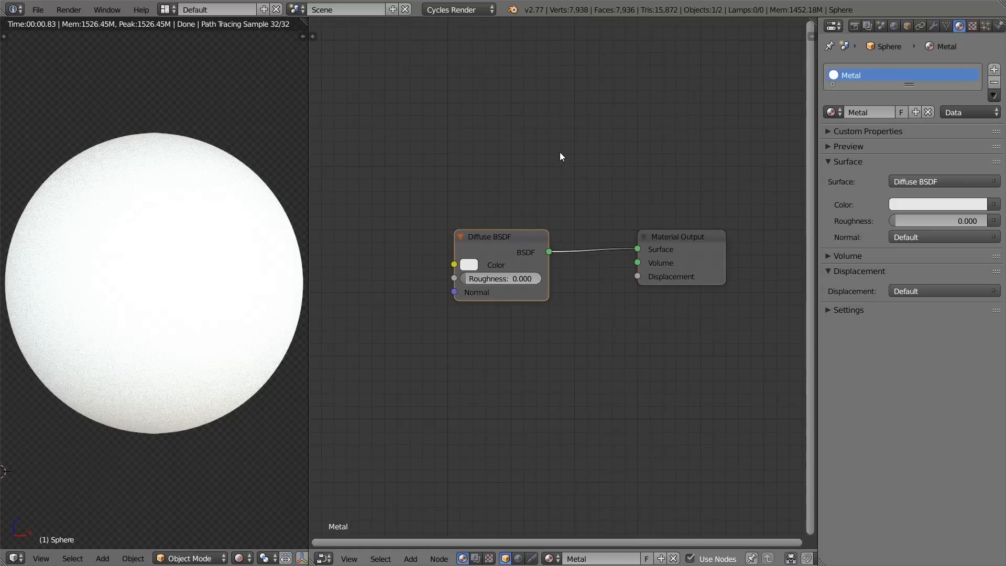
{"action": "key", "text": "x"}
Step: Add a Glossy BSDF node and connect its BSDF output to the Material Output's Surface input
{"action": "key", "text": "shift+a"}
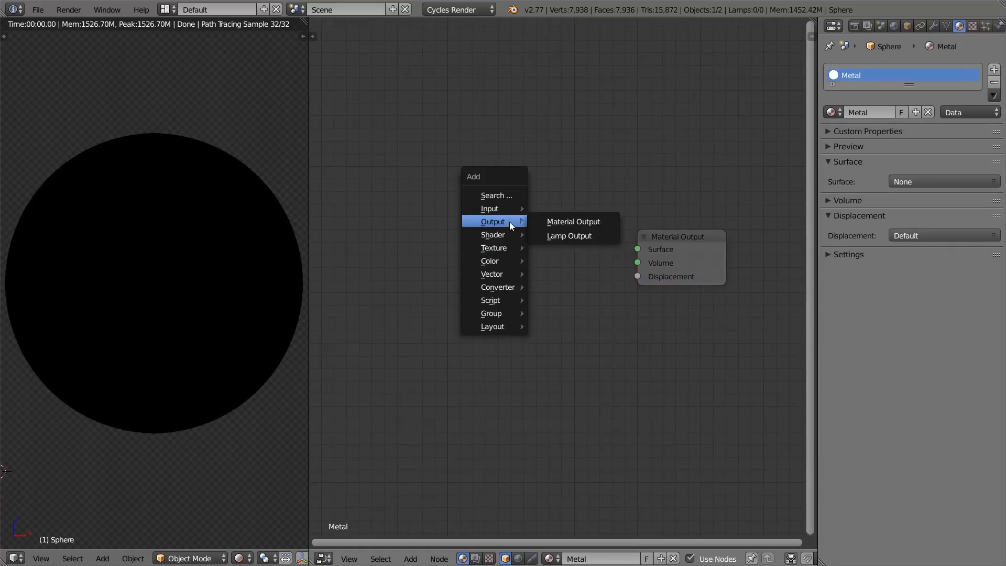
{"action": "mouse_move", "coordinate": [506, 234]}
{"action": "left_click", "coordinate": [576, 278]}
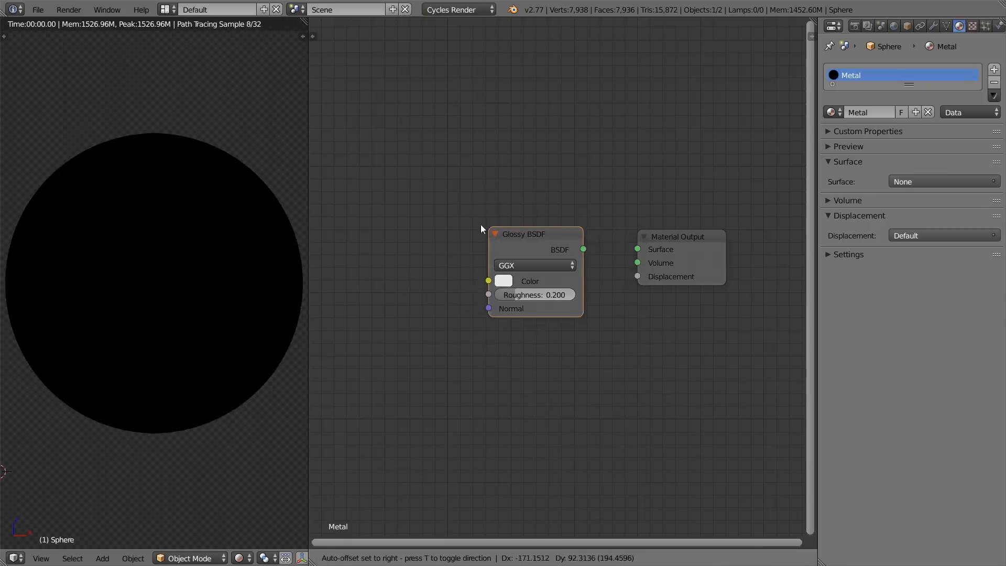
{"action": "left_click", "coordinate": [442, 222]}
{"action": "left_click_drag", "start_coordinate": [545, 247], "coordinate": [641, 247]}
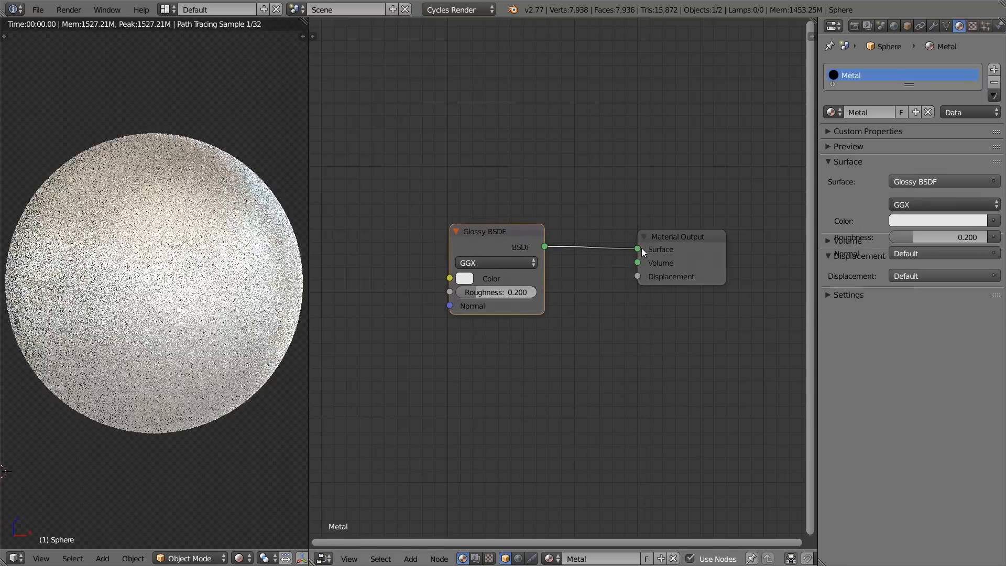
Step: Give the Glossy BSDF a darkened gold colour with hue 0.125, saturation 0.335 and value 0.551
{"action": "scroll", "coordinate": [487, 277], "scroll_direction": "up", "scroll_amount": 2}
{"action": "middle_click_drag", "start_coordinate": [448, 284], "coordinate": [413, 252]}
{"action": "left_click", "coordinate": [414, 251]}
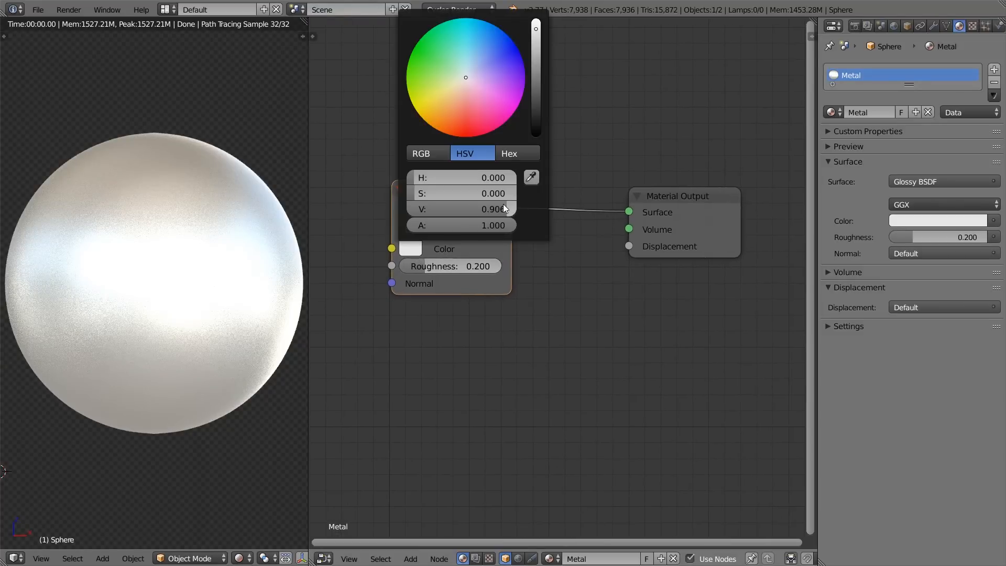
{"action": "left_click_drag", "start_coordinate": [465, 94], "coordinate": [452, 90]}
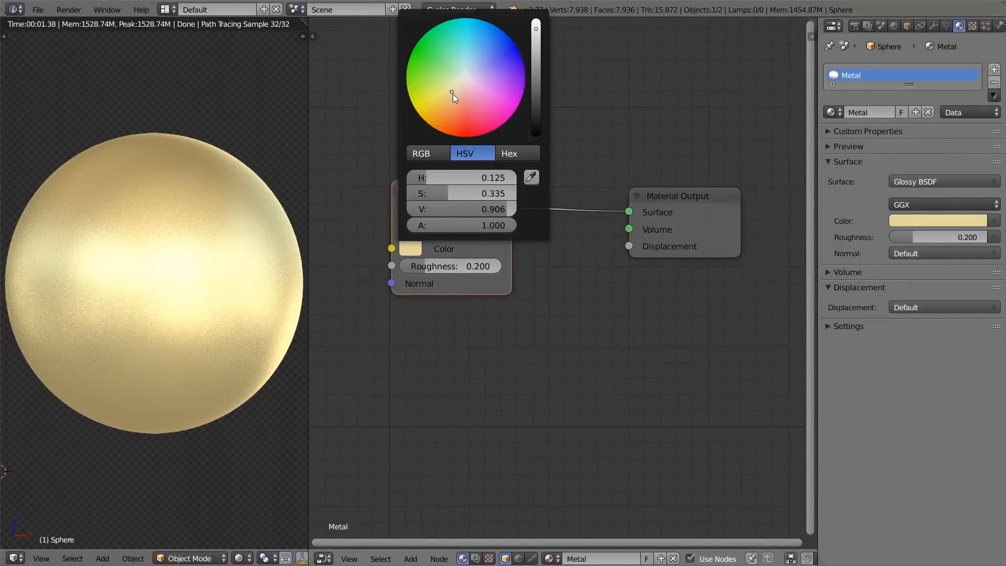
{"action": "mouse_move", "coordinate": [469, 206]}
{"action": "left_mouse_down"}
{"action": "mouse_move", "coordinate": [431, 208]}
{"action": "mouse_move", "coordinate": [470, 209]}
{"action": "left_mouse_up"}
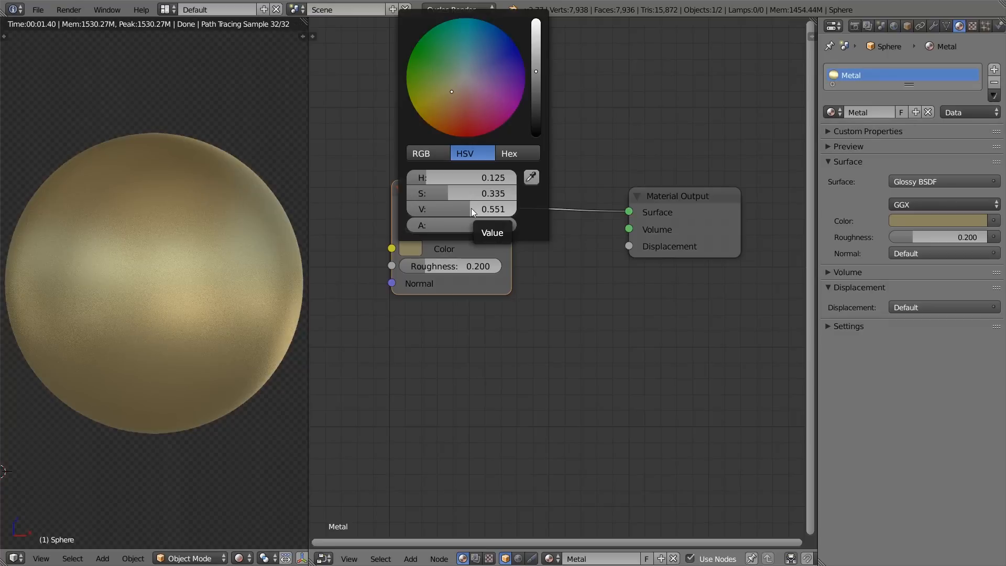
Step: Switch to the PBR - Metallics Tutorial presentation in Chrome and view the metal swatches on the "#2: Colored Reflections" slide
{"action": "key", "text": "alt+Tab"}
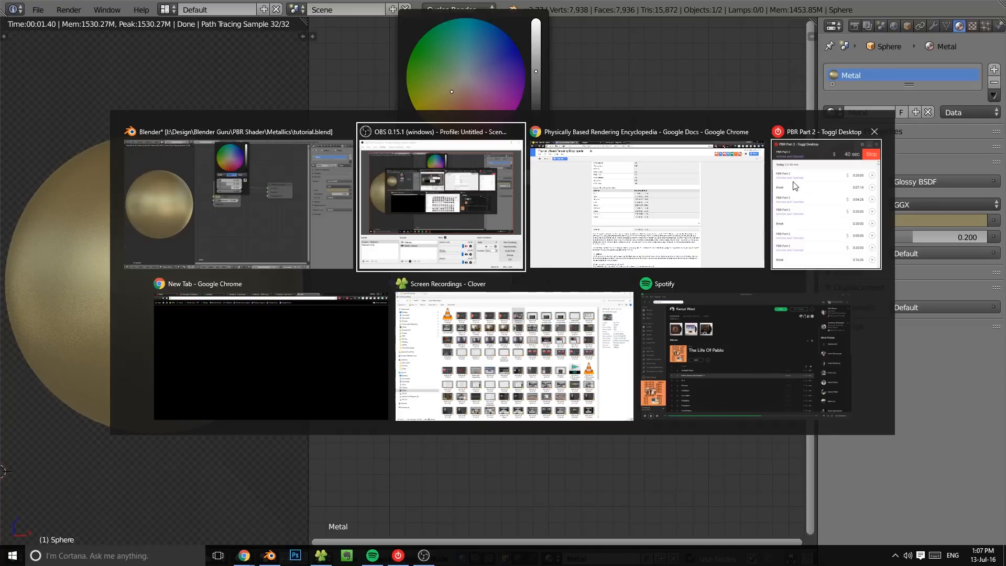
{"action": "left_click", "coordinate": [623, 176]}
{"action": "left_click", "coordinate": [54, 6]}
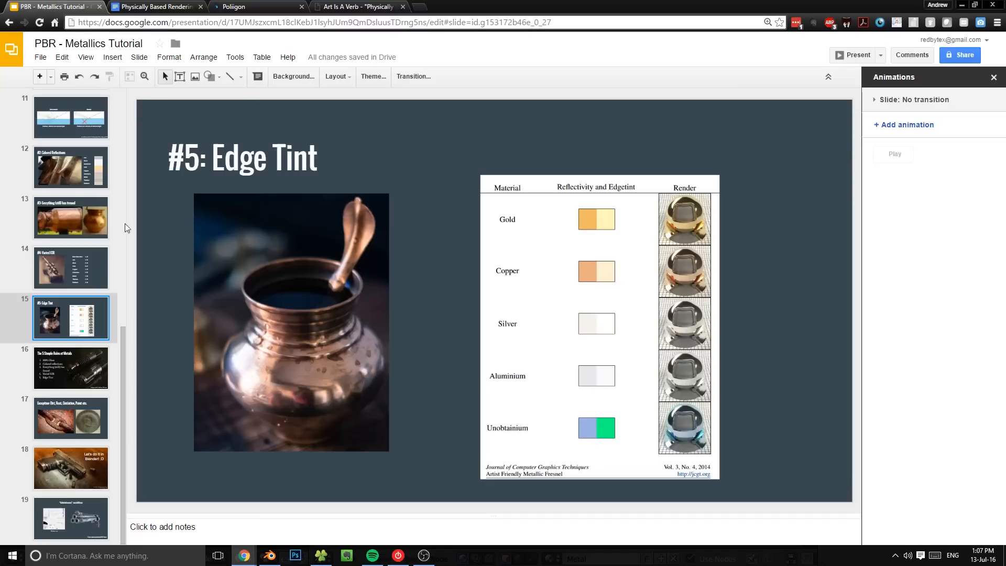
{"action": "left_click", "coordinate": [78, 178]}
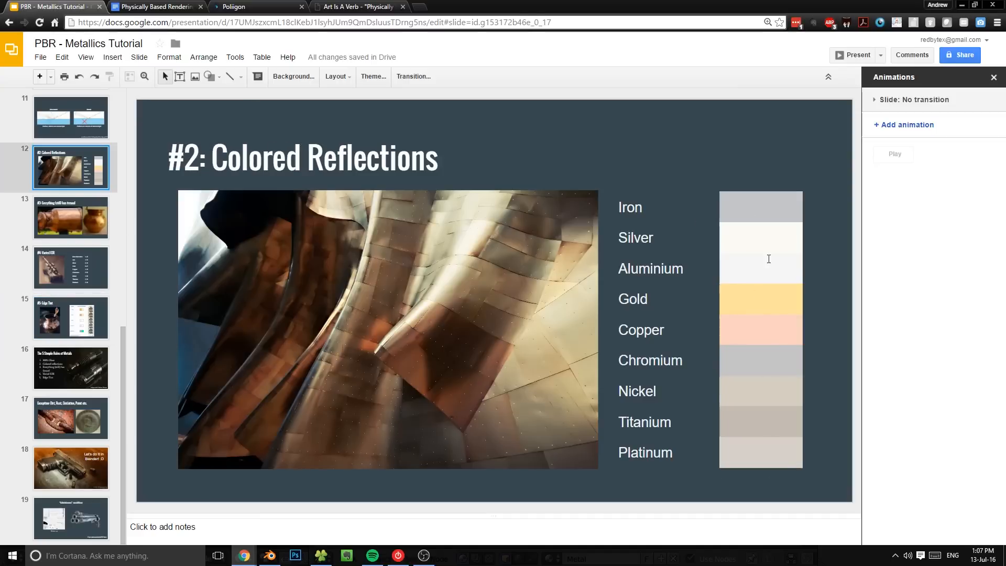
Step: Switch back to Blender and set the Glossy BSDF colour to saturation 0.000 and value 0.952
{"action": "key", "text": "alt+Tab"}
{"action": "left_click", "coordinate": [580, 210]}
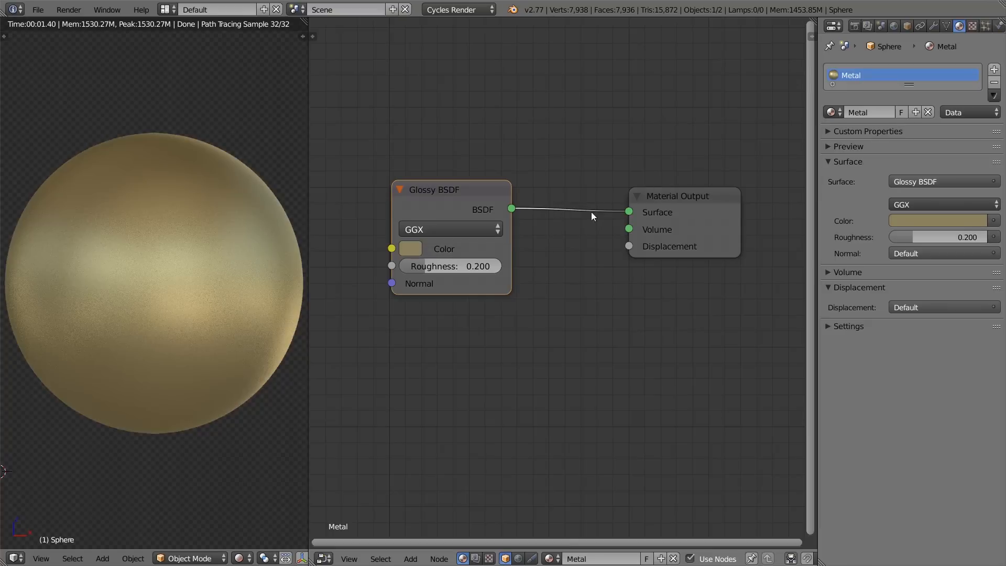
{"action": "left_click", "coordinate": [418, 245]}
{"action": "left_click", "coordinate": [438, 153]}
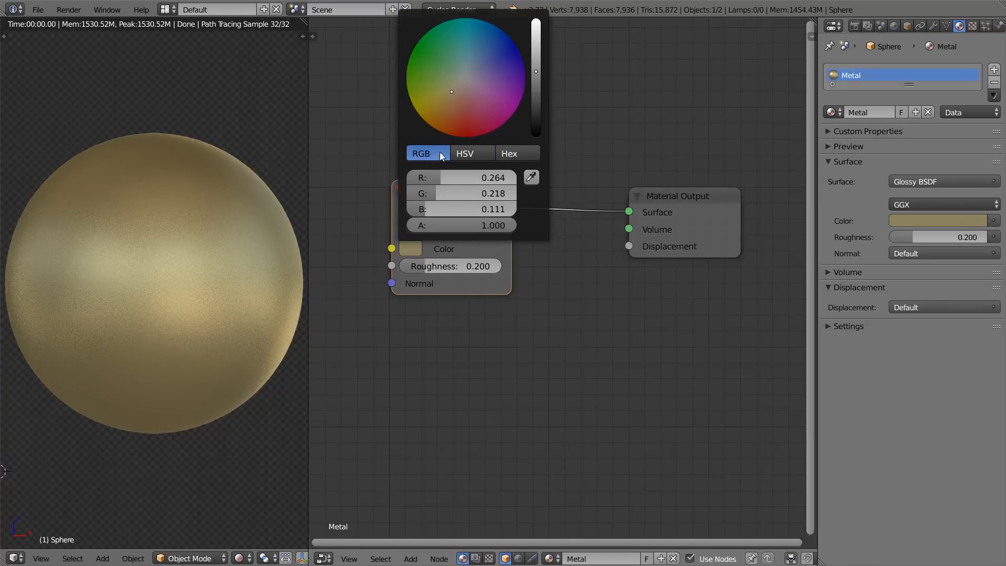
{"action": "left_click", "coordinate": [457, 157]}
{"action": "left_click_drag", "start_coordinate": [455, 193], "coordinate": [469, 209]}
{"action": "left_click", "coordinate": [423, 148]}
{"action": "left_click", "coordinate": [464, 153]}
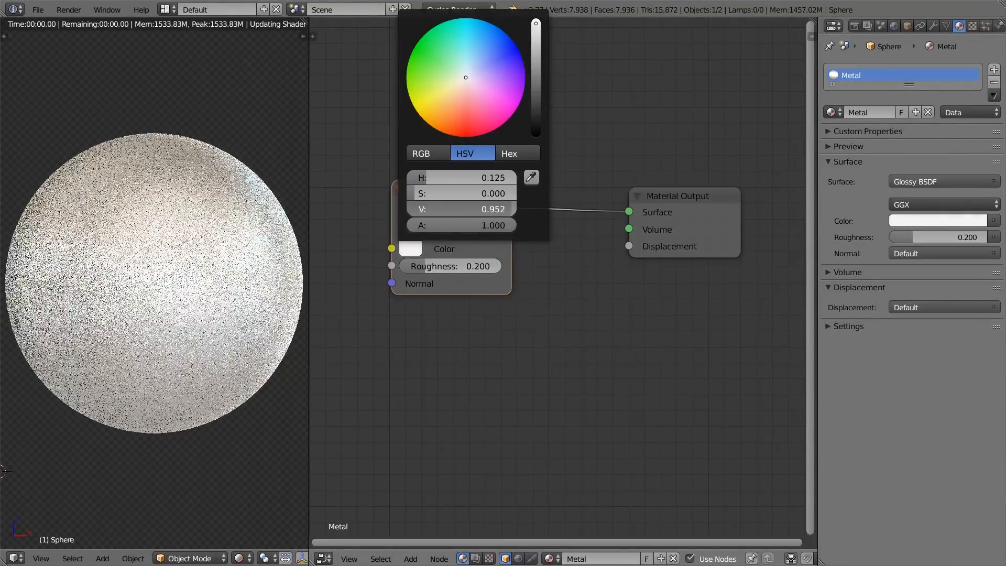
Step: Check the metal swatches on the Chrome slide again, and lower the Glossy BSDF colour's value to 0.627 in Blender
{"action": "key", "text": "alt+Tab"}
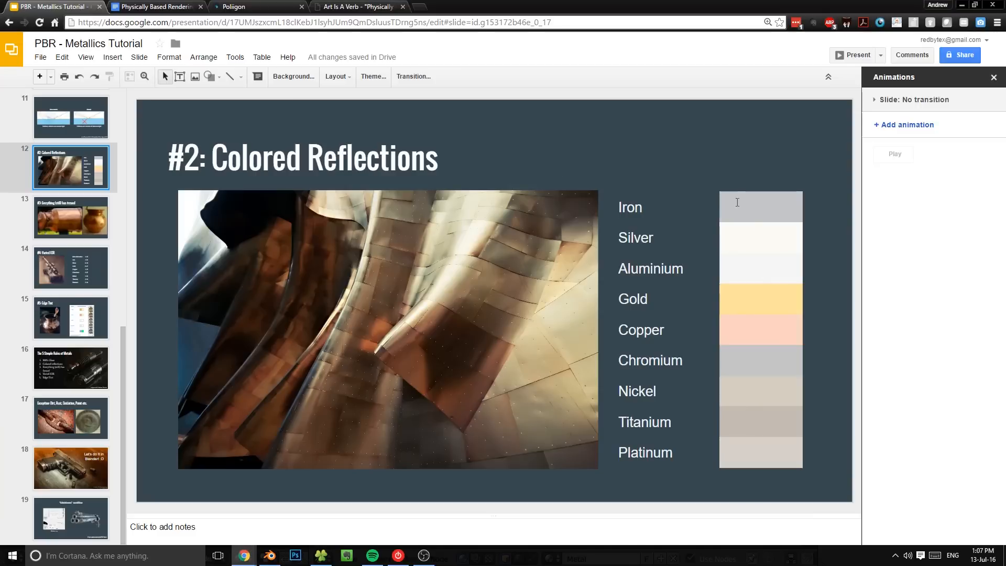
{"action": "key", "text": "alt+Tab"}
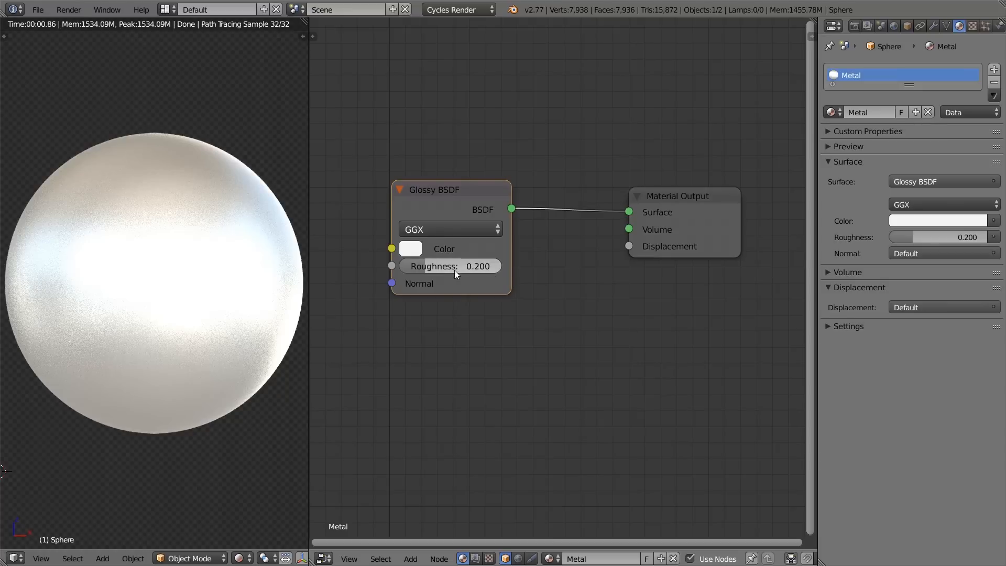
{"action": "left_click", "coordinate": [418, 244]}
{"action": "left_click", "coordinate": [420, 249]}
{"action": "left_click_drag", "start_coordinate": [474, 211], "coordinate": [438, 211]}
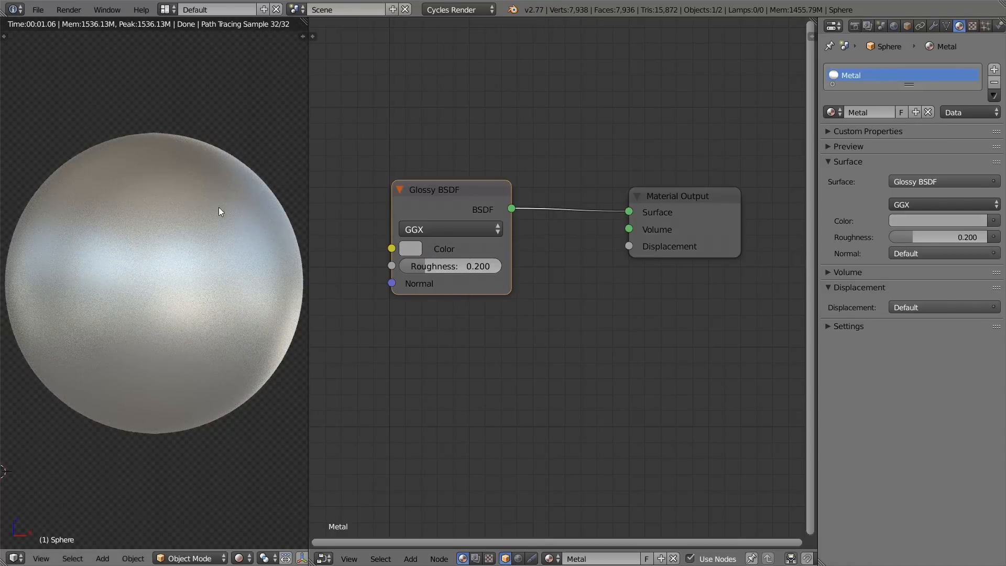
Step: Try values of 0.586, 1.000 and 0.203 for the Glossy BSDF colour, ending on a light grey
{"action": "left_click", "coordinate": [419, 249]}
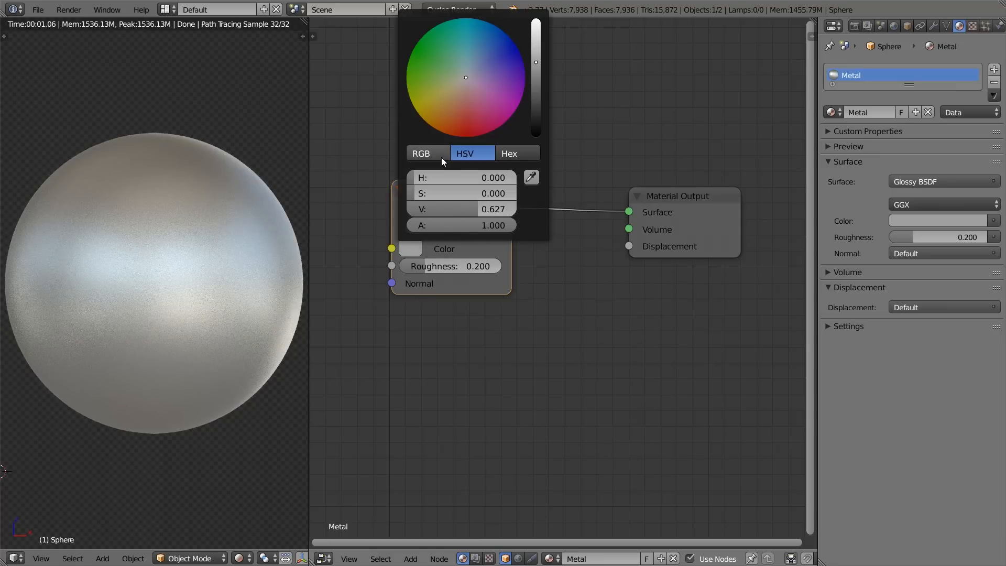
{"action": "left_click_drag", "start_coordinate": [467, 209], "coordinate": [476, 209]}
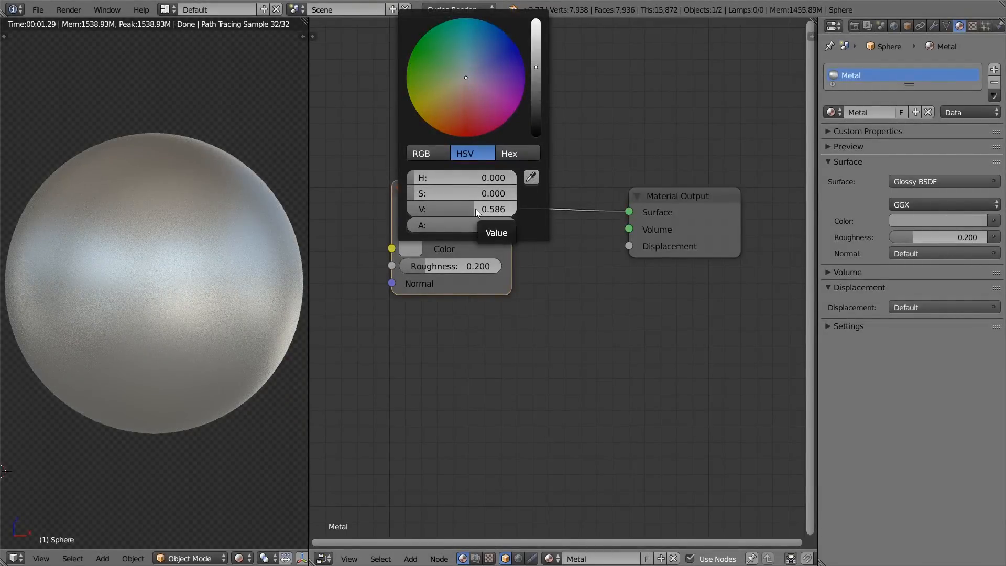
{"action": "left_click_drag", "start_coordinate": [476, 208], "coordinate": [520, 203]}
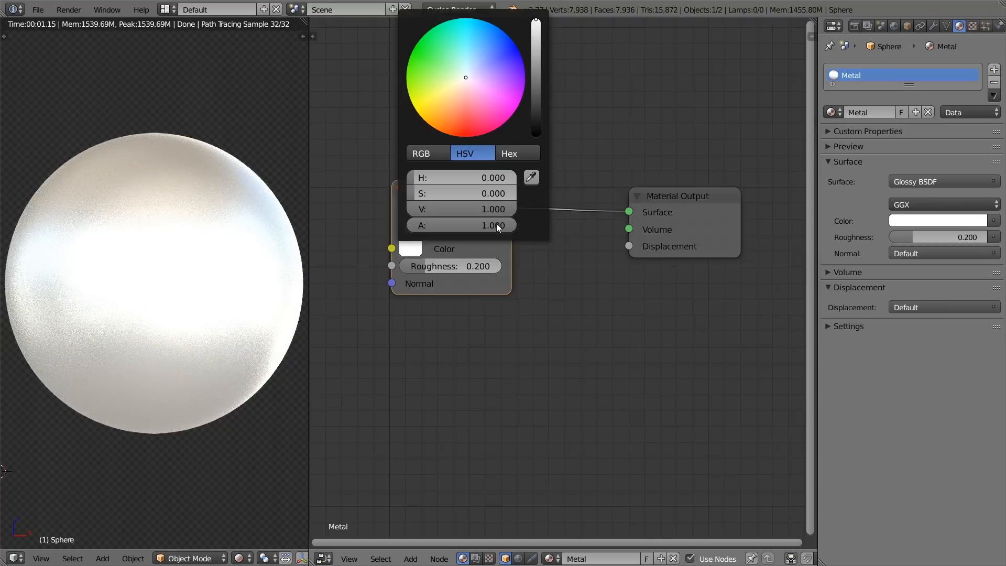
{"action": "left_click_drag", "start_coordinate": [501, 213], "coordinate": [435, 209]}
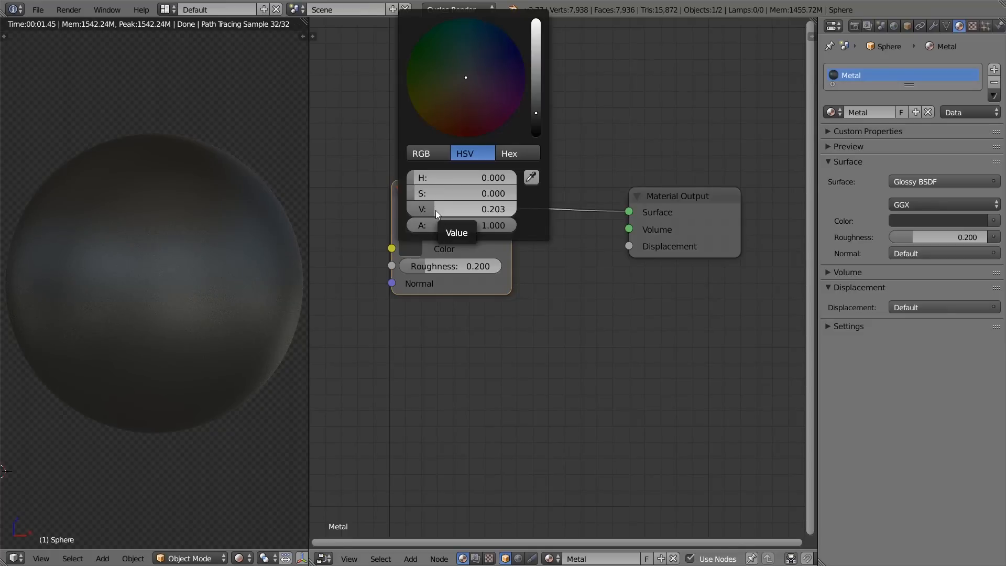
{"action": "left_click_drag", "start_coordinate": [442, 211], "coordinate": [487, 210]}
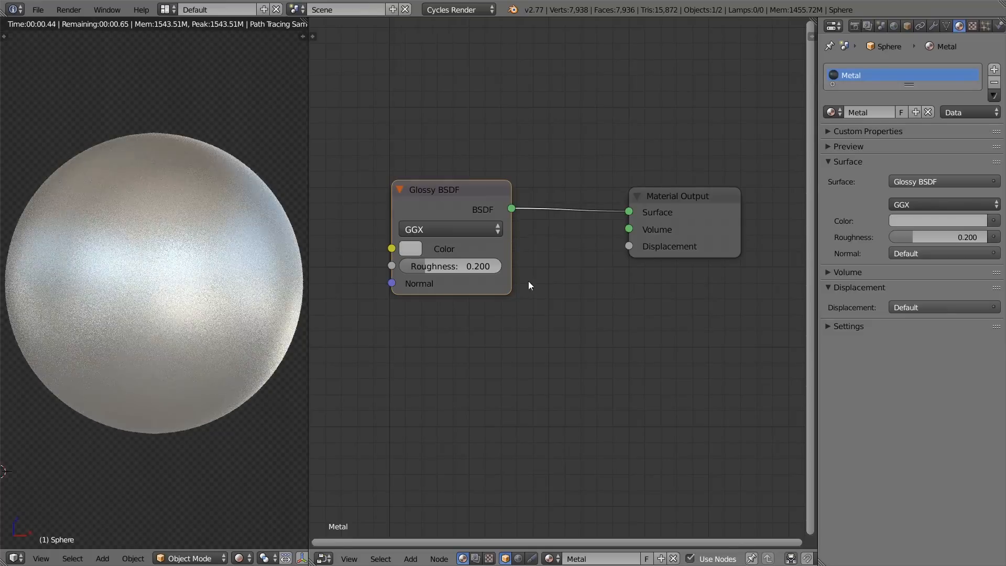
Step: Switch to Chrome, open the Physically Based Rendering Encyclopedia document and view the title on its first page
{"action": "key", "text": "alt+Tab"}
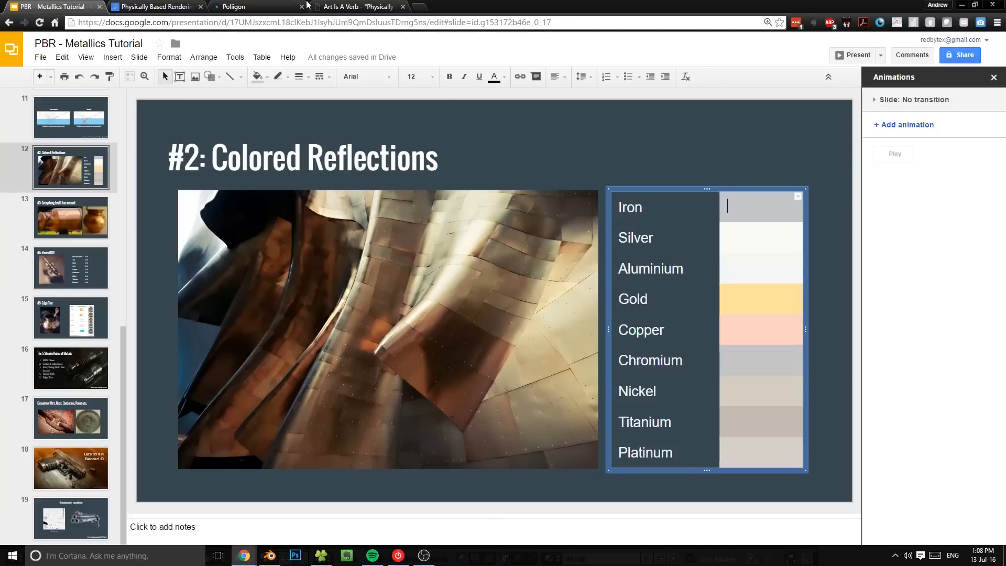
{"action": "left_click", "coordinate": [178, 6]}
{"action": "scroll", "coordinate": [227, 285], "scroll_direction": "up", "scroll_amount": 6}
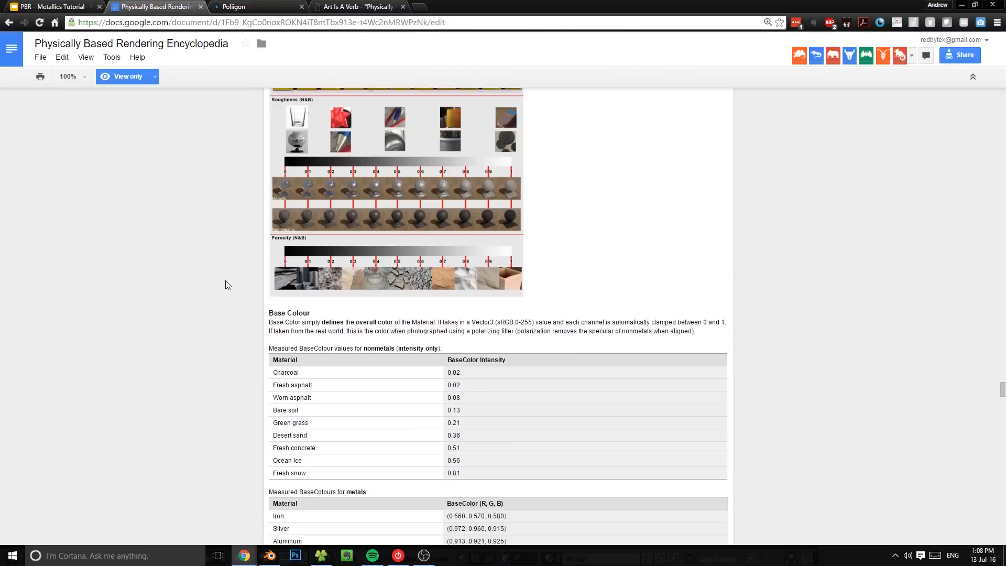
{"action": "scroll", "coordinate": [1000, 365], "scroll_direction": "up", "scroll_amount": 1}
{"action": "left_click_drag", "start_coordinate": [999, 364], "coordinate": [999, 89]}
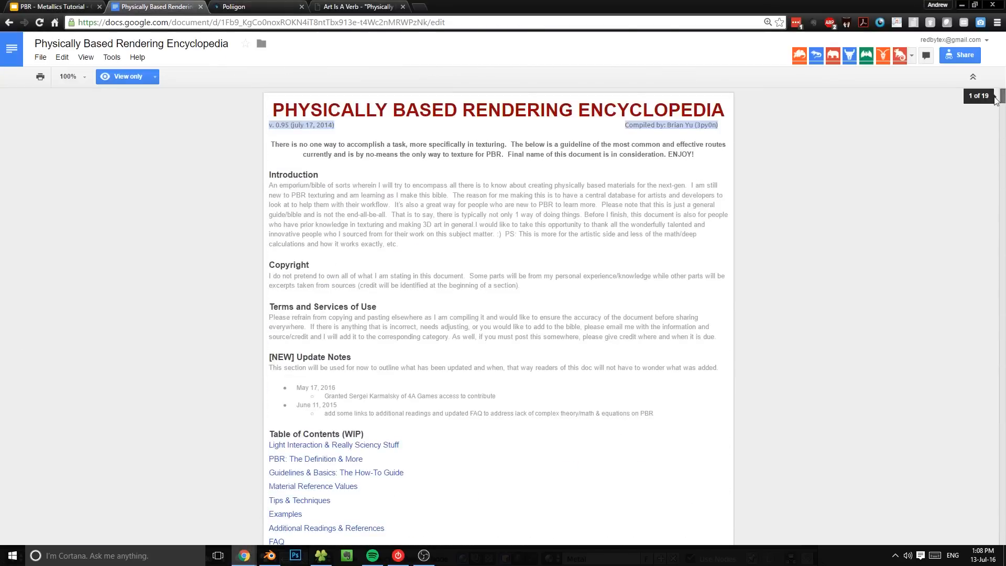
{"action": "left_click_drag", "start_coordinate": [283, 109], "coordinate": [725, 112]}
{"action": "left_click", "coordinate": [789, 127]}
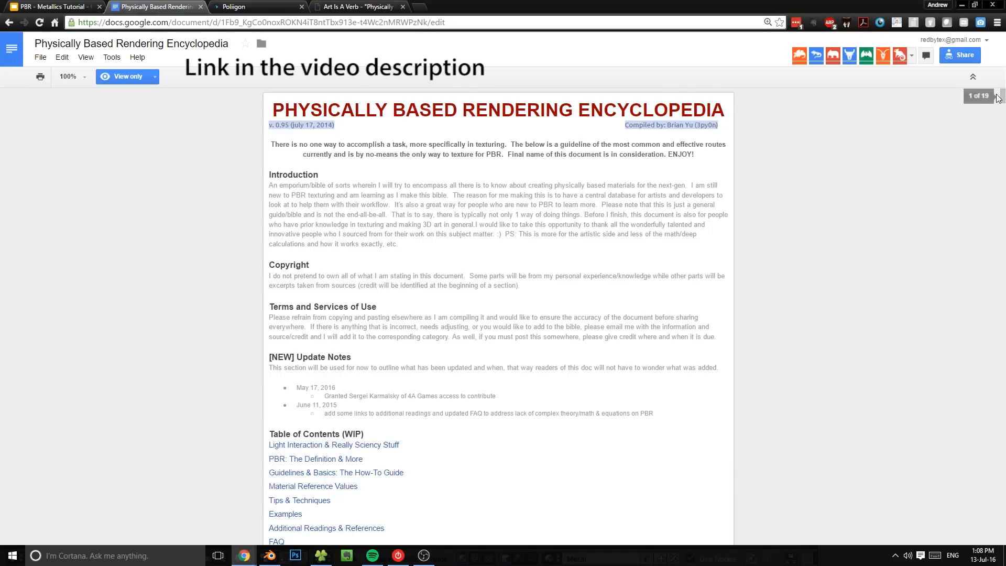
{"action": "scroll", "coordinate": [976, 110], "scroll_direction": "down", "scroll_amount": 2}
{"action": "scroll", "coordinate": [842, 217], "scroll_direction": "up", "scroll_amount": 2}
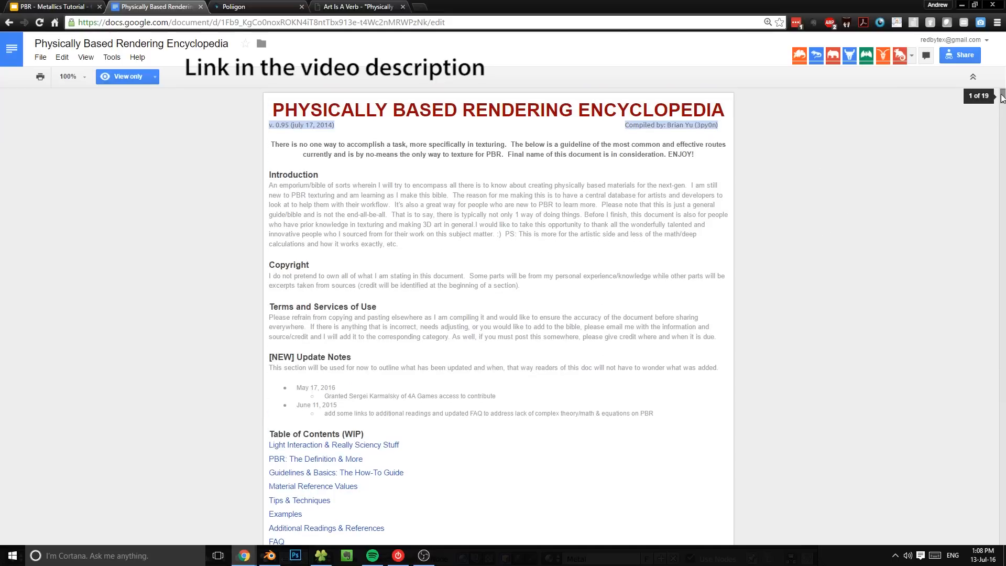
{"action": "left_click_drag", "start_coordinate": [282, 109], "coordinate": [725, 111]}
{"action": "left_click", "coordinate": [780, 124]}
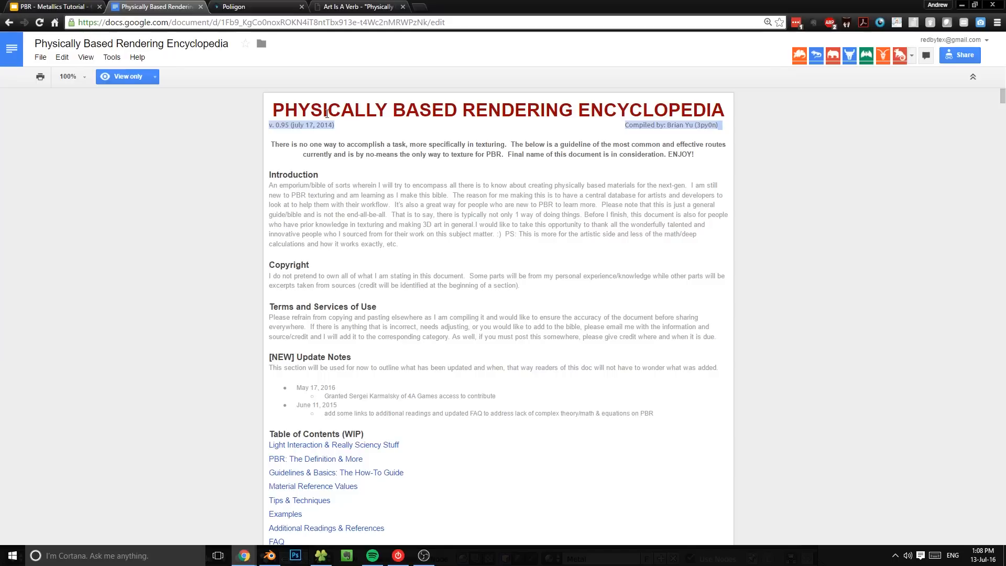
Step: Find the "Measured BaseColours for metals" table in the document and highlight iron's BaseColor RGB values
{"action": "scroll", "coordinate": [567, 281], "scroll_direction": "down", "scroll_amount": 20}
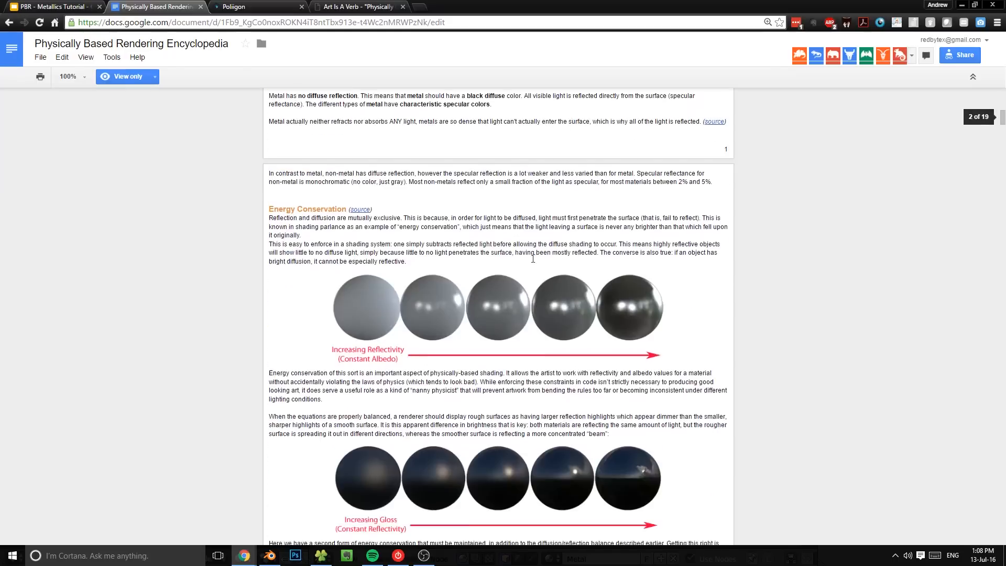
{"action": "scroll", "coordinate": [566, 281], "scroll_direction": "down", "scroll_amount": 9}
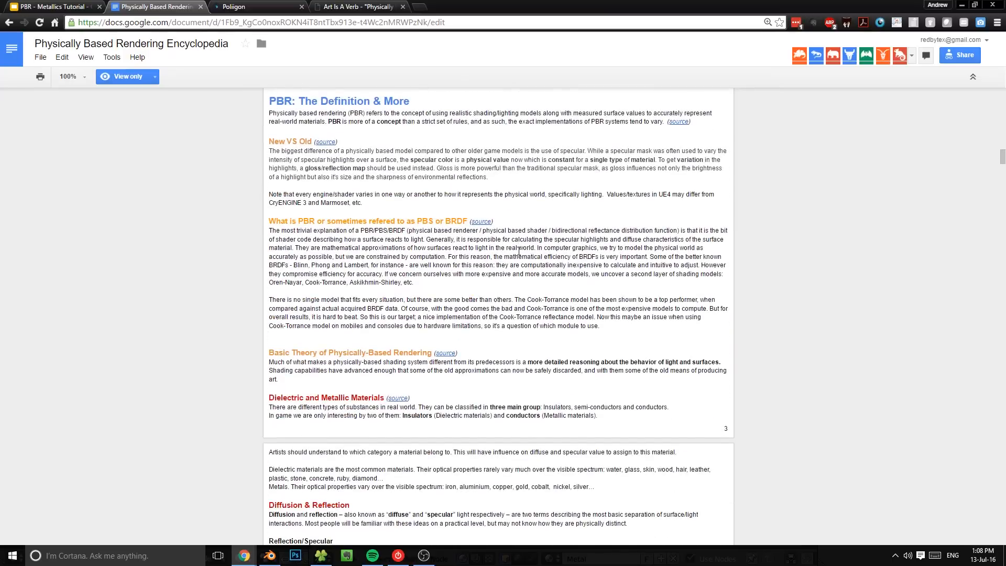
{"action": "scroll", "coordinate": [521, 256], "scroll_direction": "down", "scroll_amount": 20}
{"action": "scroll", "coordinate": [498, 314], "scroll_direction": "down", "scroll_amount": 10}
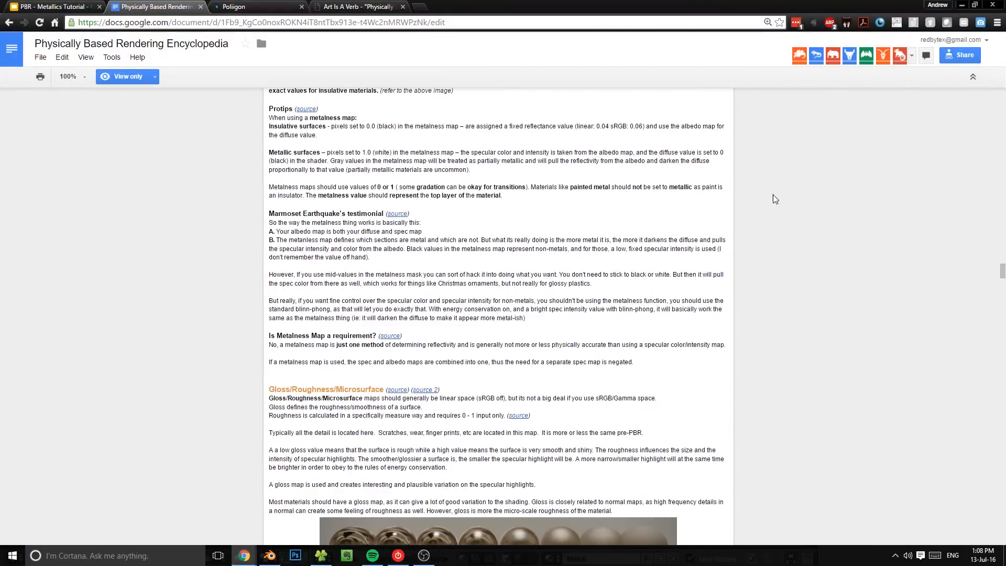
{"action": "scroll", "coordinate": [743, 245], "scroll_direction": "down", "scroll_amount": 20}
{"action": "scroll", "coordinate": [649, 286], "scroll_direction": "down", "scroll_amount": 15}
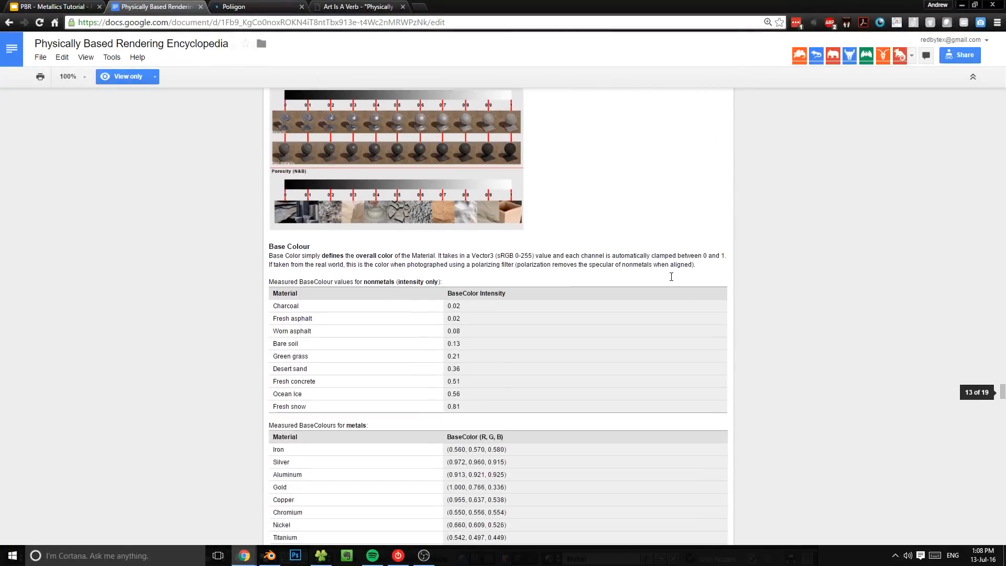
{"action": "scroll", "coordinate": [671, 277], "scroll_direction": "down", "scroll_amount": 4}
{"action": "mouse_move", "coordinate": [270, 221]}
{"action": "left_mouse_down"}
{"action": "mouse_move", "coordinate": [382, 222]}
{"action": "mouse_move", "coordinate": [260, 231]}
{"action": "mouse_move", "coordinate": [263, 223]}
{"action": "left_mouse_up"}
{"action": "left_click", "coordinate": [387, 224]}
{"action": "left_click", "coordinate": [463, 248]}
{"action": "left_click_drag", "start_coordinate": [450, 246], "coordinate": [520, 252]}
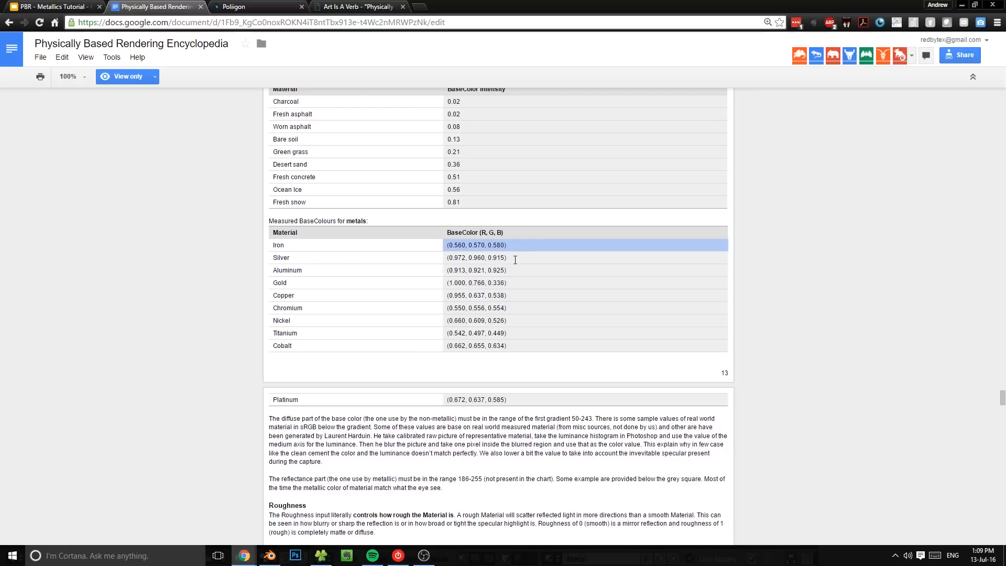
Step: Highlight the iron and silver BaseColor values in the metals table, and highlight gold's RGB values
{"action": "left_click", "coordinate": [514, 260]}
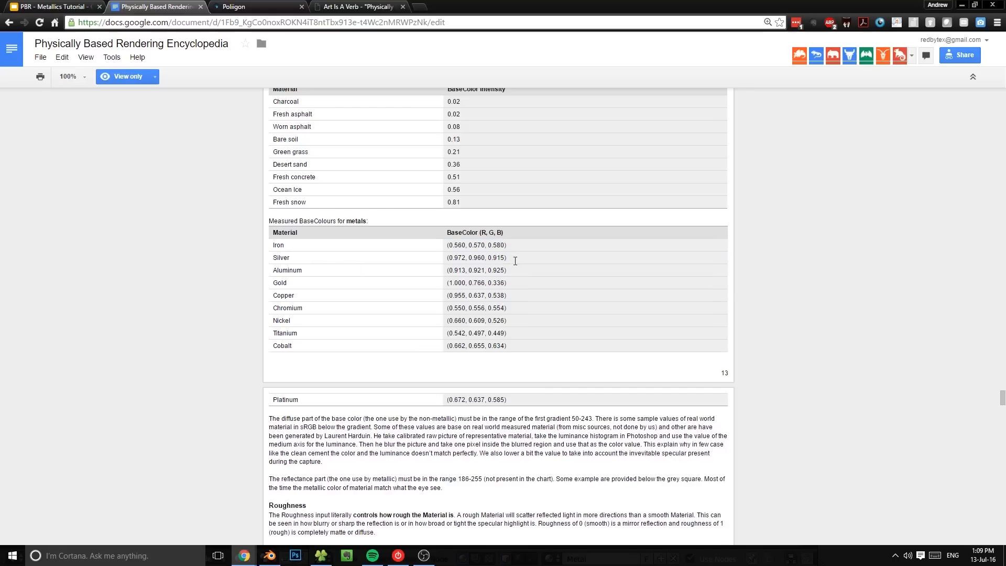
{"action": "left_click_drag", "start_coordinate": [507, 245], "coordinate": [529, 255]}
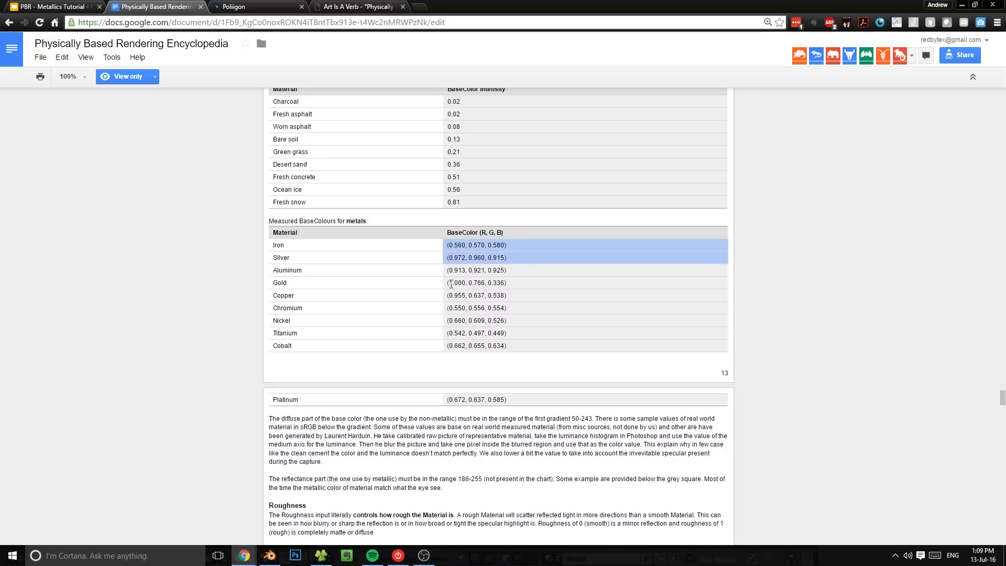
{"action": "left_click_drag", "start_coordinate": [446, 287], "coordinate": [527, 290]}
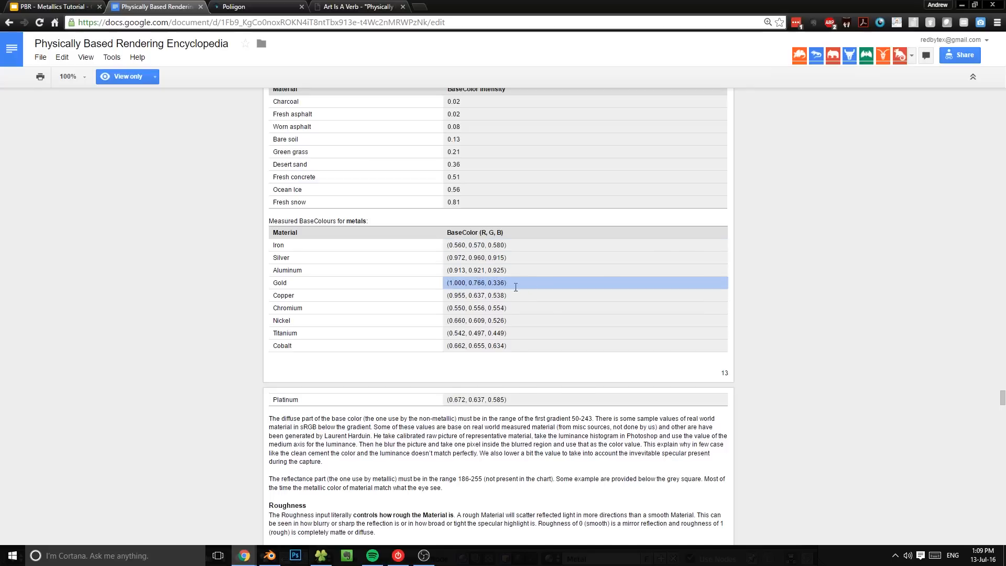
Step: Switch to Blender and set the Glossy BSDF colour to a gold of R 1.000, G 0.776, B 0.336
{"action": "key", "text": "alt+Tab"}
{"action": "left_click", "coordinate": [410, 248]}
{"action": "left_click", "coordinate": [427, 153]}
{"action": "left_click", "coordinate": [456, 177]}
{"action": "type", "text": "1"}
{"action": "key", "text": "Return"}
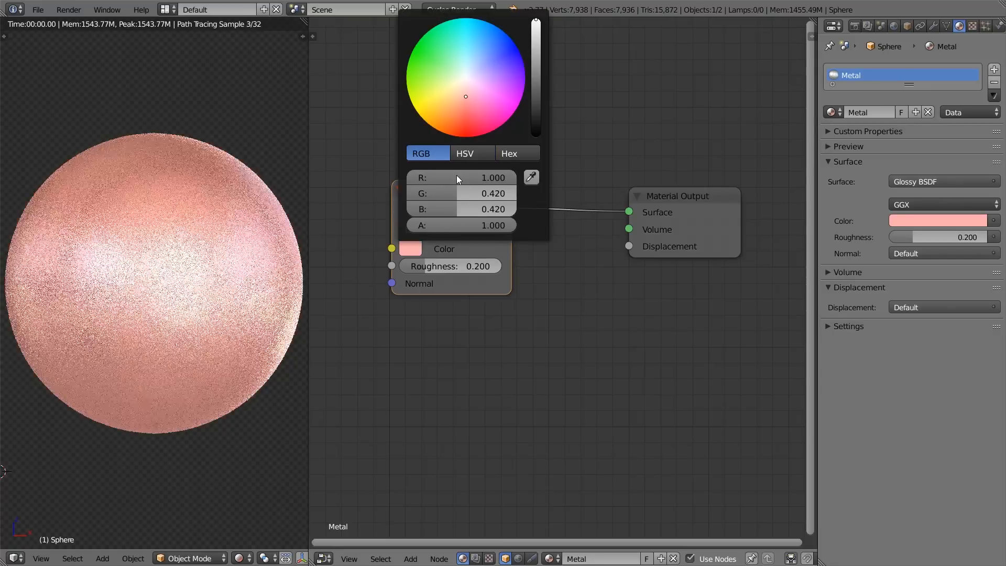
{"action": "left_click", "coordinate": [453, 192]}
{"action": "type", "text": ".776"}
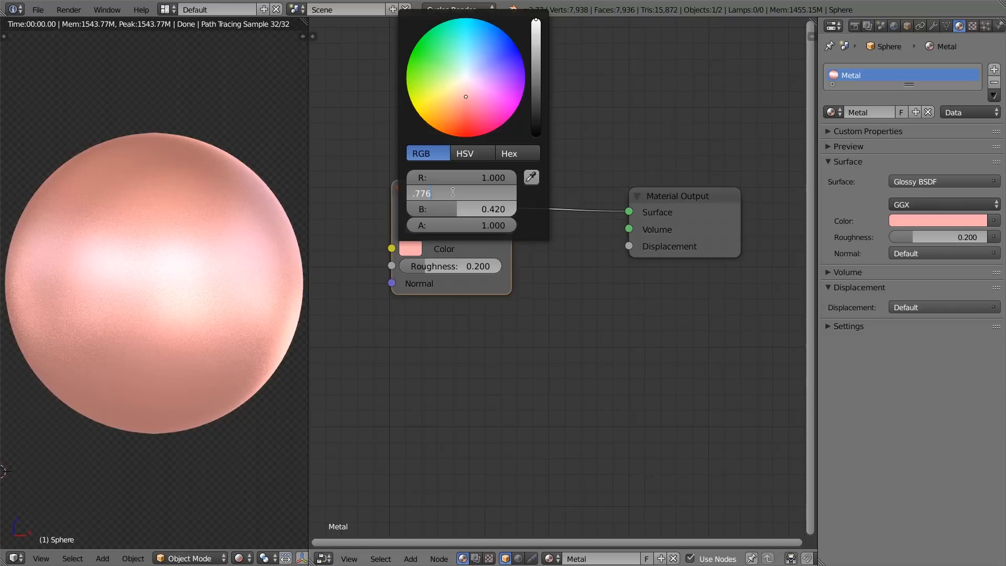
{"action": "key", "text": "Return"}
{"action": "left_click", "coordinate": [460, 208]}
{"action": "type", "text": ".33"}
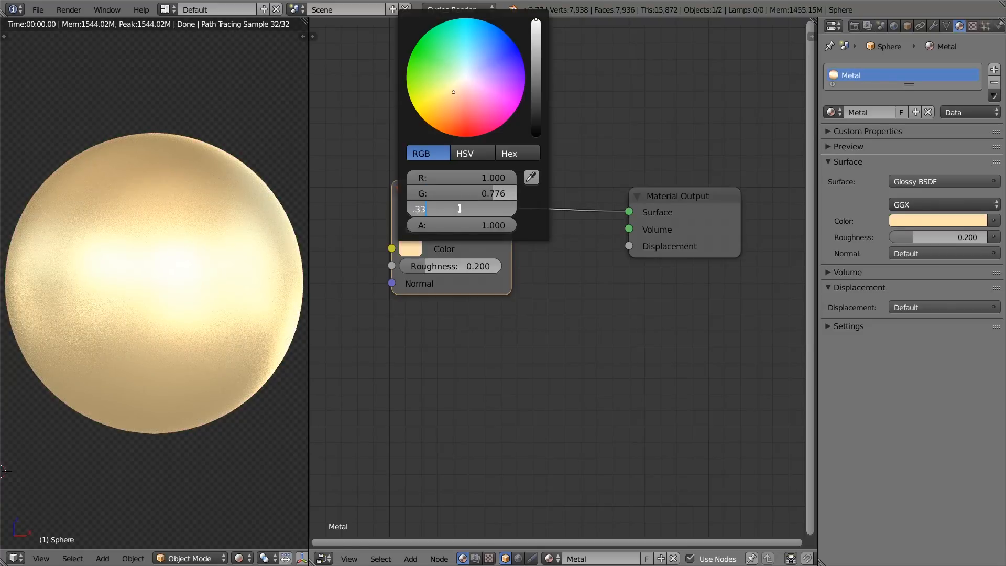
{"action": "type", "text": "6"}
{"action": "key", "text": "Return"}
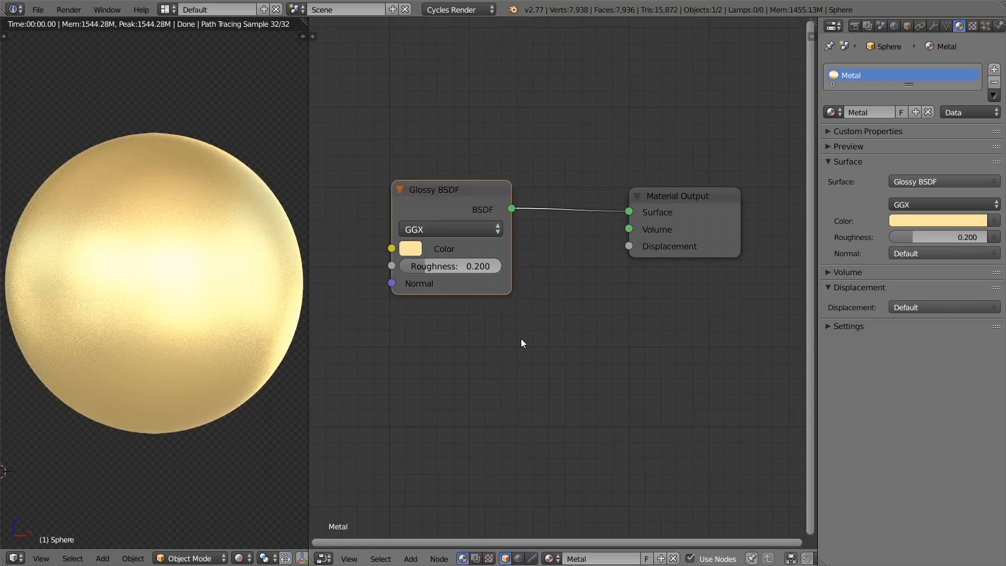
Step: Inspect the gold Glossy BSDF colour's RGB and HSV values
{"action": "middle_click_drag", "start_coordinate": [492, 325], "coordinate": [599, 307]}
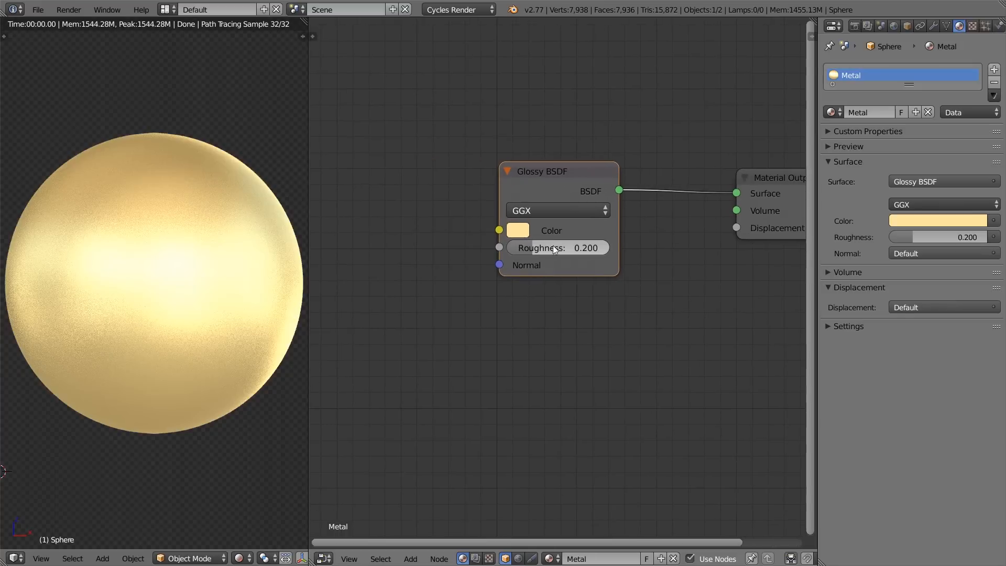
{"action": "left_click", "coordinate": [523, 230]}
{"action": "scroll", "coordinate": [529, 250], "scroll_direction": "down", "scroll_amount": 2}
{"action": "middle_click_drag", "start_coordinate": [521, 247], "coordinate": [600, 237]}
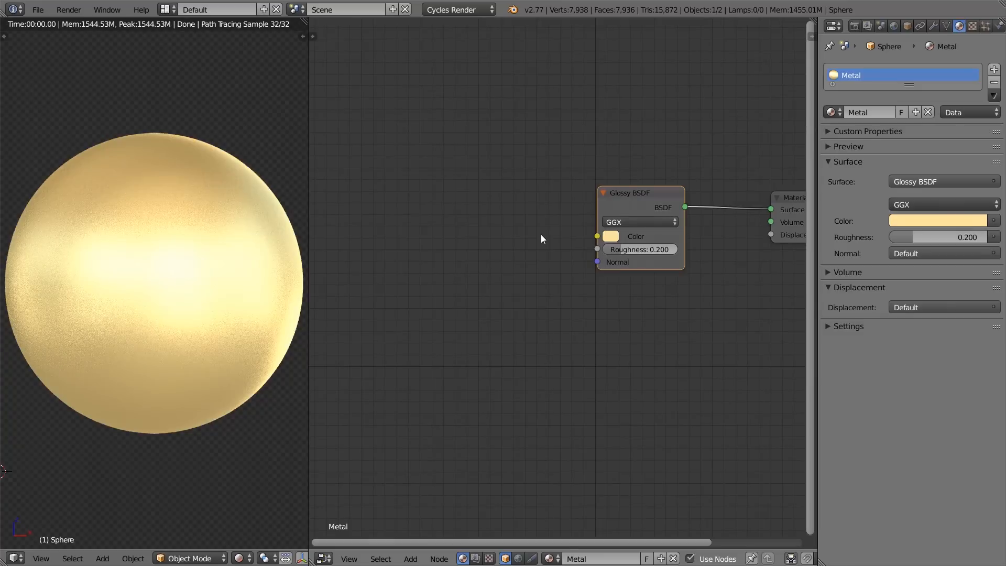
{"action": "left_click", "coordinate": [611, 237]}
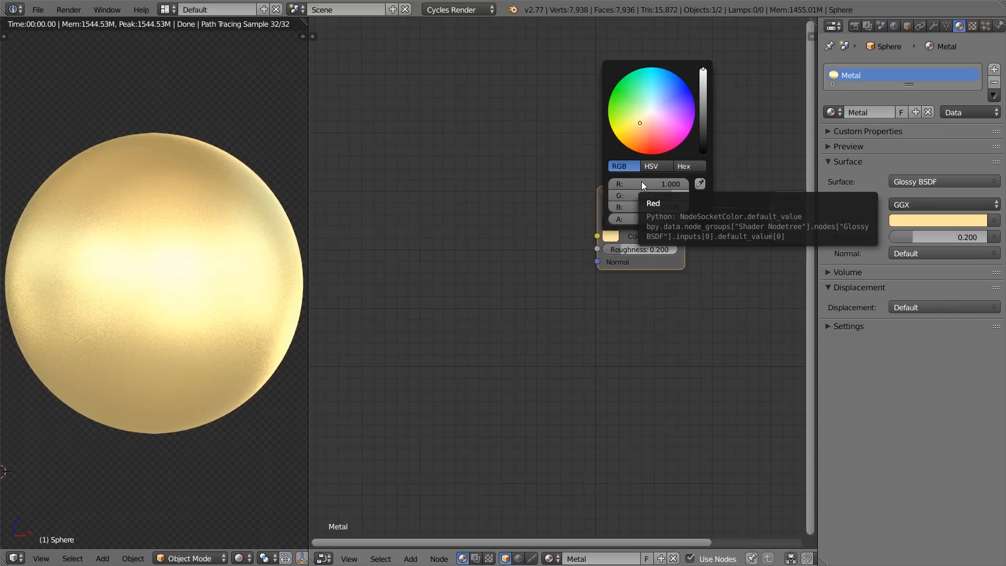
{"action": "left_click", "coordinate": [650, 167]}
{"action": "mouse_move", "coordinate": [673, 206]}
{"action": "left_mouse_down"}
{"action": "mouse_move", "coordinate": [657, 206]}
{"action": "mouse_move", "coordinate": [673, 207]}
{"action": "left_mouse_up"}
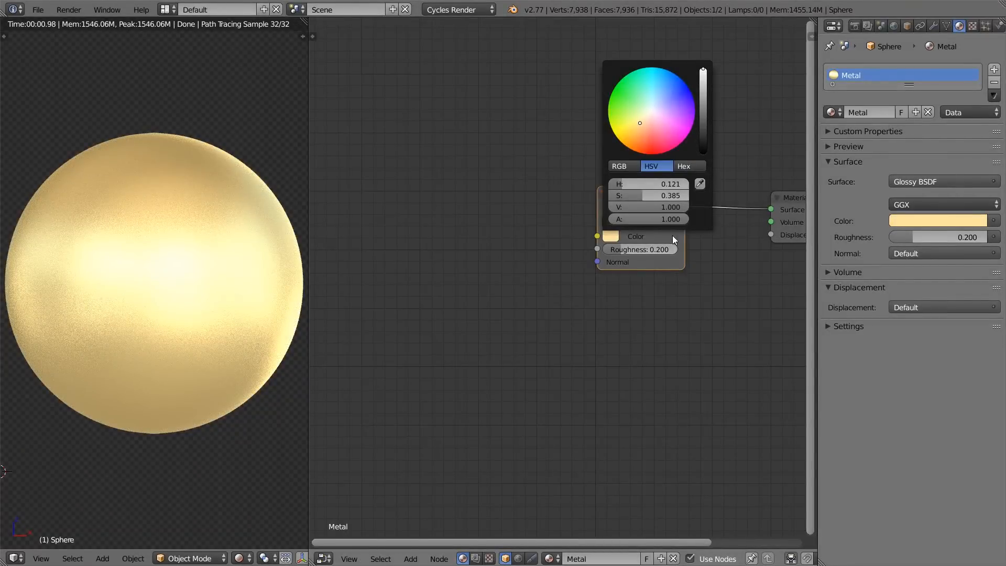
{"action": "middle_click_drag", "start_coordinate": [498, 224], "coordinate": [530, 218]}
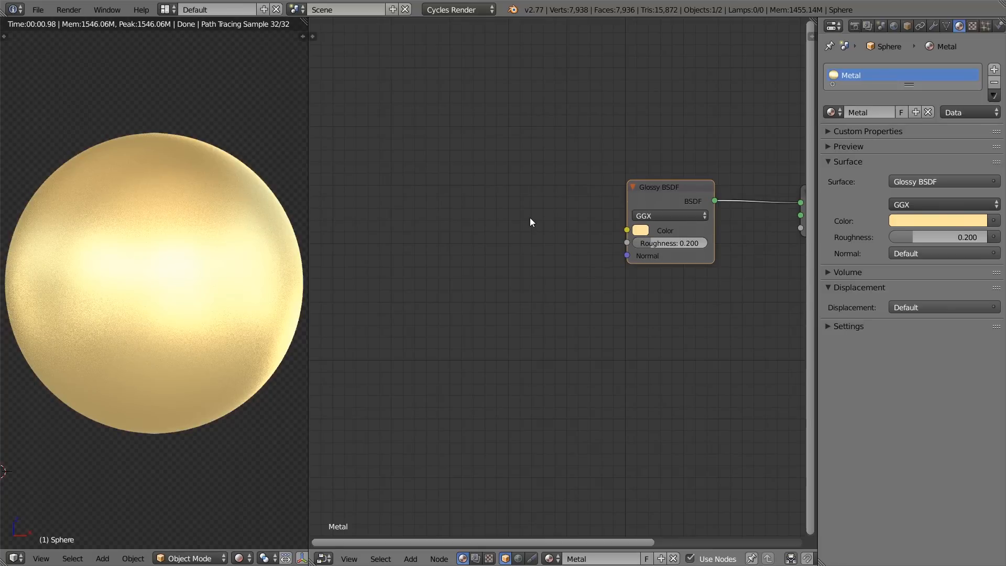
Step: Check the metals table in Chrome again, and add an RGB input node before the Glossy BSDF in Blender
{"action": "key", "text": "alt+Tab"}
{"action": "left_click", "coordinate": [540, 267]}
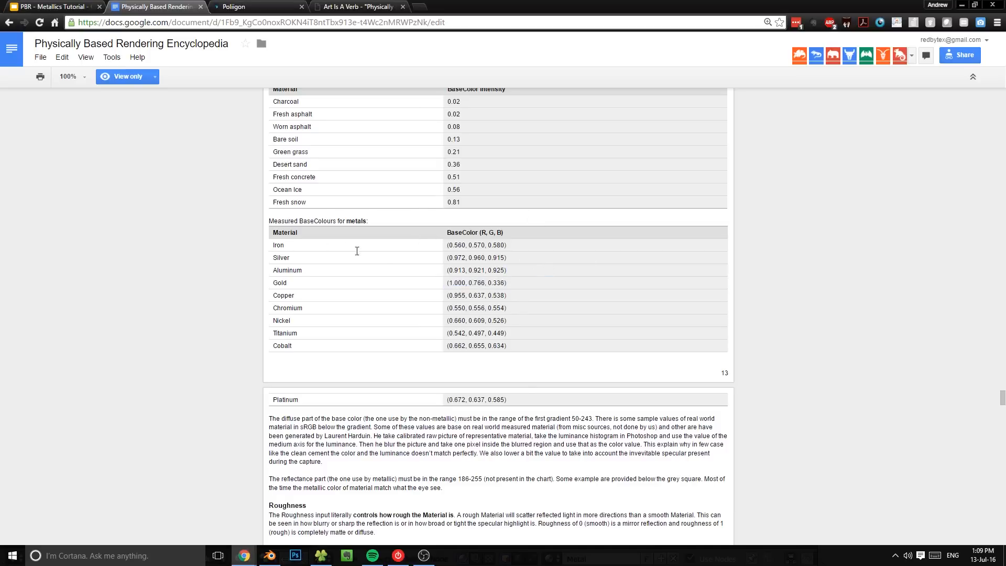
{"action": "key", "text": "alt+Tab"}
{"action": "key", "text": "shift+a"}
{"action": "mouse_move", "coordinate": [482, 189]}
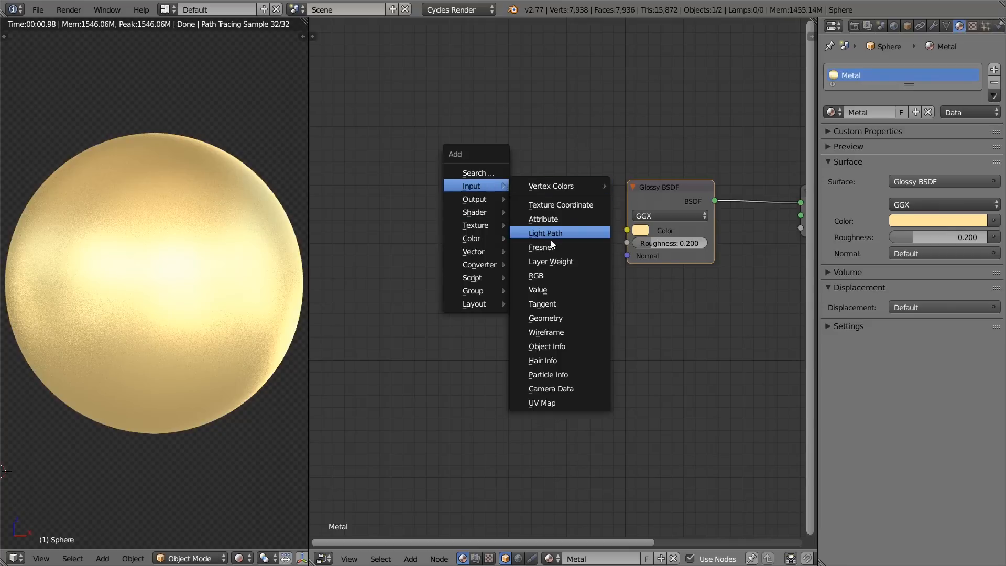
{"action": "left_click", "coordinate": [549, 272]}
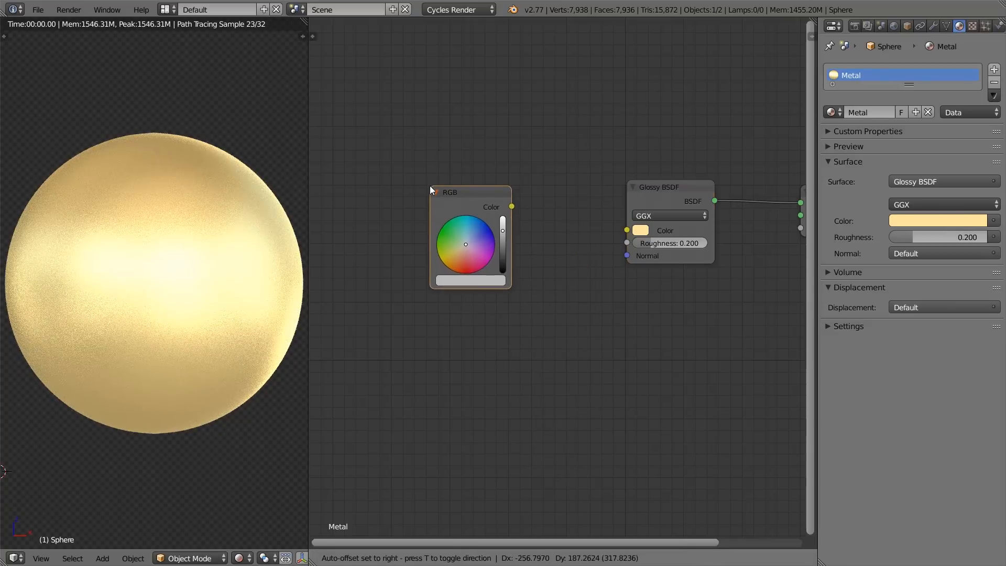
{"action": "left_click", "coordinate": [441, 196]}
Step: Look up iron's BaseColor in the Chrome document and set the RGB node to R 0.560, G 0.570, B 0.580 in Blender
{"action": "left_click", "coordinate": [469, 281]}
{"action": "left_click", "coordinate": [461, 213]}
{"action": "key", "text": "alt+Tab"}
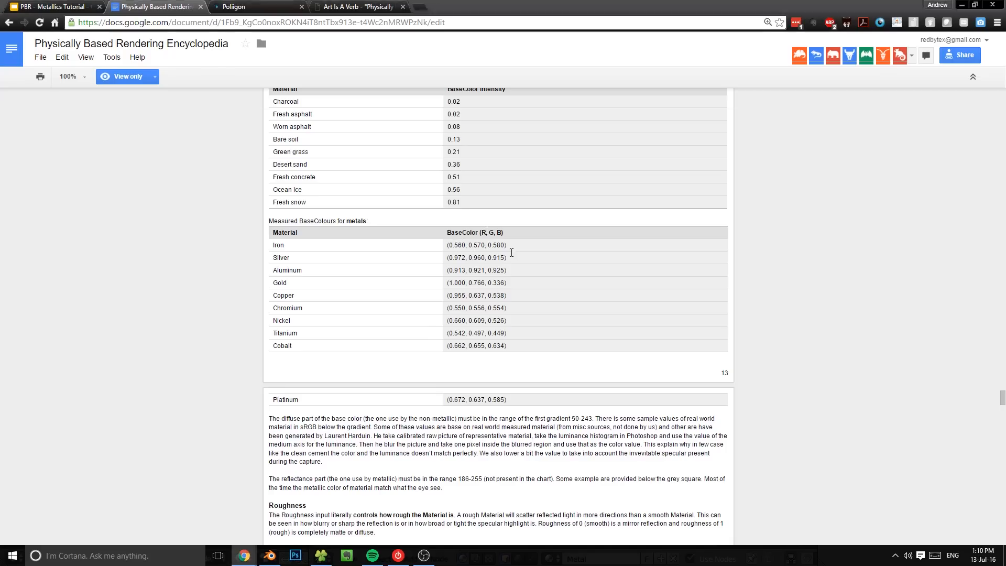
{"action": "key", "text": "alt+Tab"}
{"action": "left_click", "coordinate": [485, 230]}
{"action": "type", "text": ".56"}
{"action": "key", "text": "Return"}
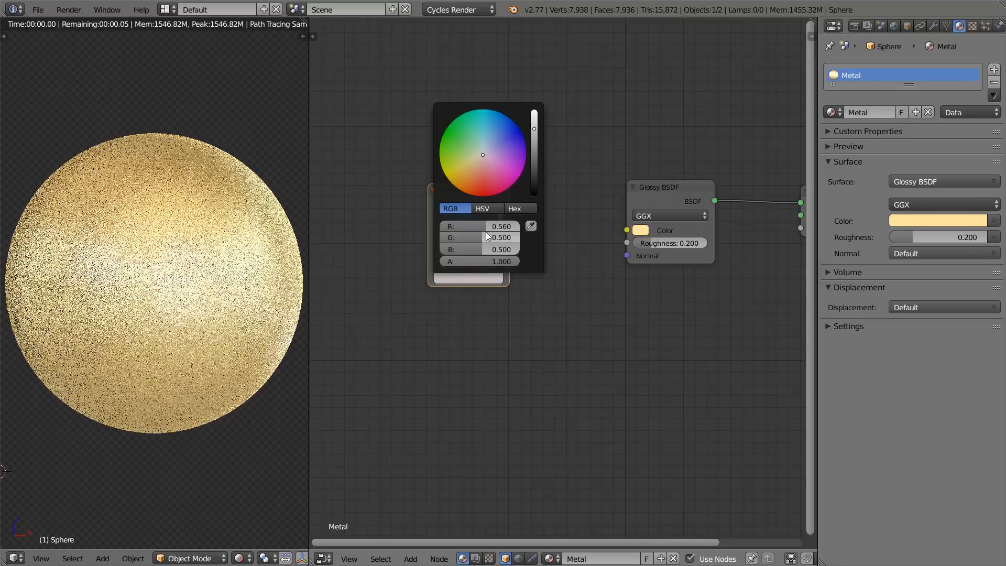
{"action": "type", "text": "7"}
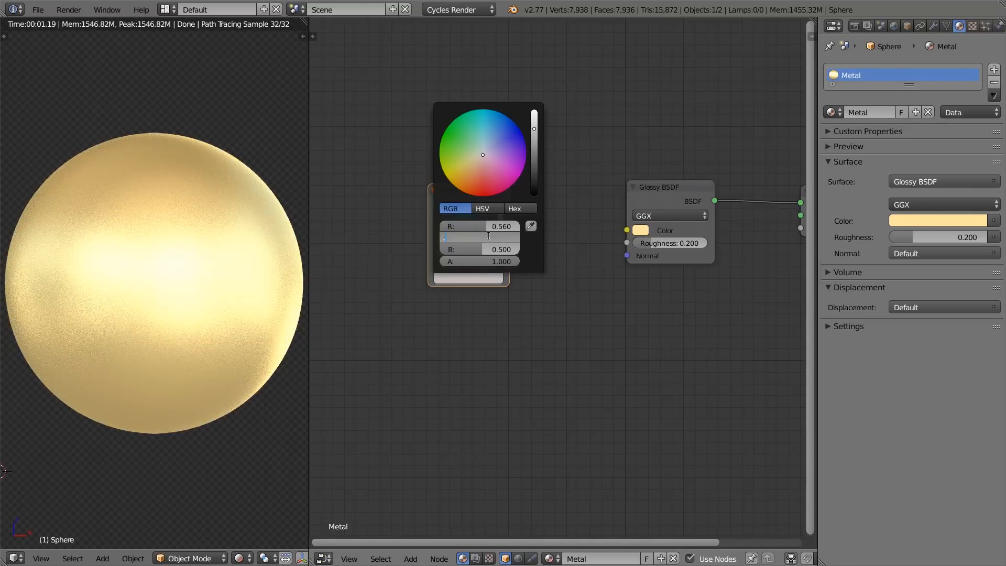
{"action": "key", "text": "Tab"}
{"action": "type", "text": ".568"}
{"action": "key", "text": "BackSpace"}
{"action": "key", "text": "BackSpace"}
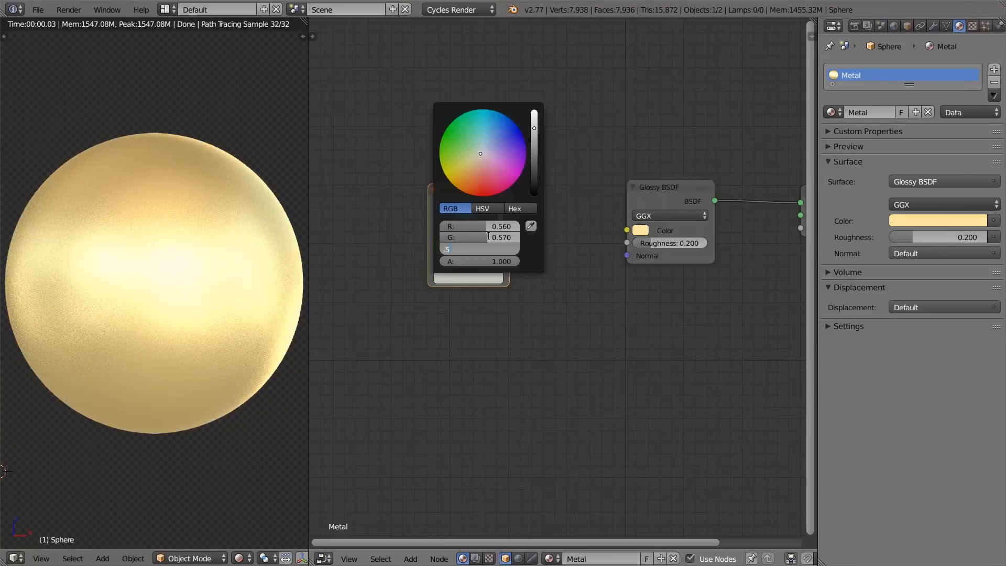
{"action": "key", "text": "Return"}
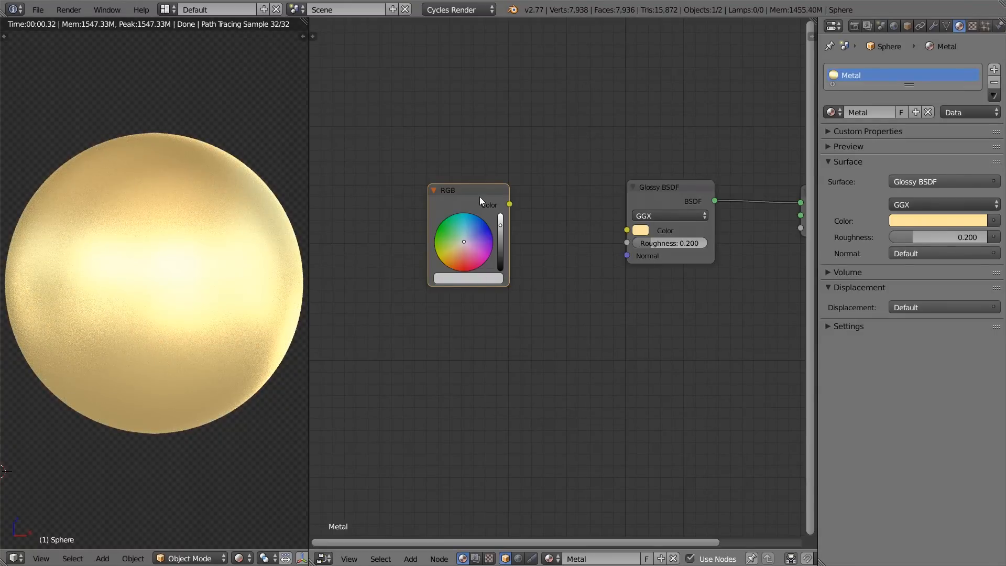
Step: Put the RGB node into a node group and rename the group's colour output Iron
{"action": "key", "text": "ctrl+g"}
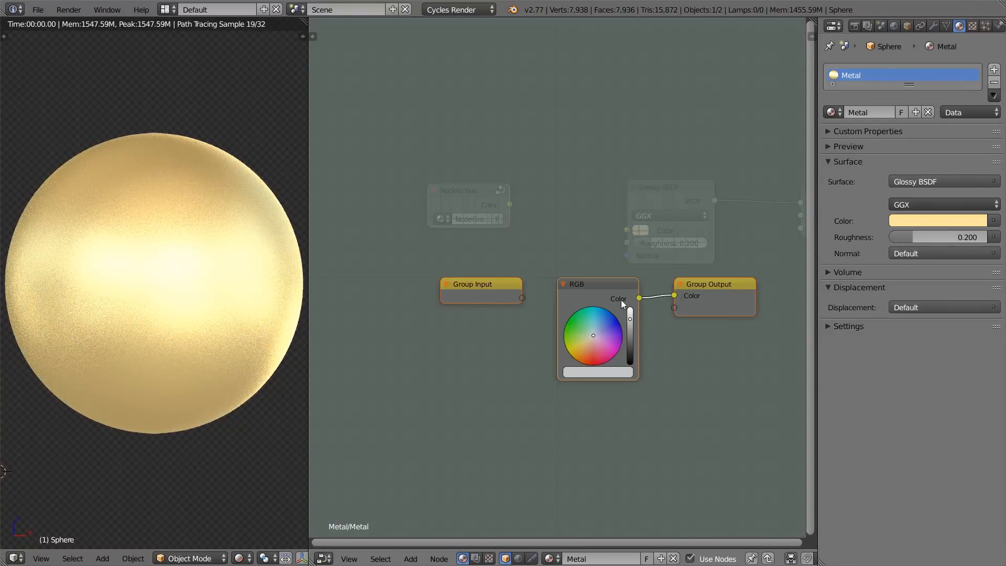
{"action": "key", "text": "Tab"}
{"action": "key", "text": "Tab"}
{"action": "left_click", "coordinate": [707, 291]}
{"action": "key", "text": "n"}
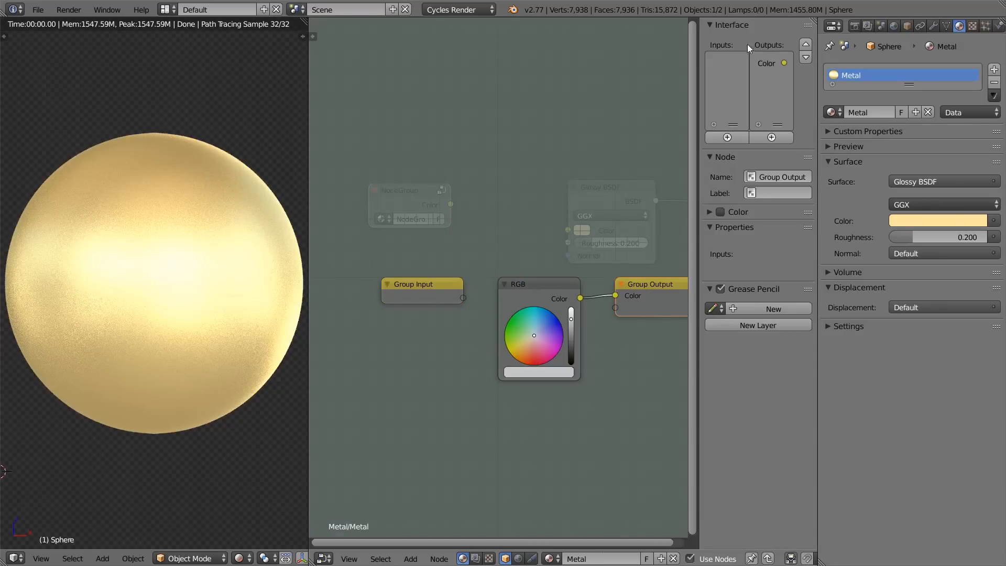
{"action": "left_click", "coordinate": [768, 66]}
{"action": "type", "text": "Iron"}
{"action": "key", "text": "Return"}
{"action": "key", "text": "n"}
{"action": "key", "text": "Tab"}
{"action": "key", "text": "Tab"}
Step: Move the nodes inside the group upward and place a duplicate of the RGB node directly below the original
{"action": "left_click", "coordinate": [581, 287]}
{"action": "middle_click_drag", "start_coordinate": [581, 287], "coordinate": [516, 183]}
{"action": "key", "text": "shift+d"}
{"action": "key", "text": "y"}
{"action": "left_click", "coordinate": [516, 313]}
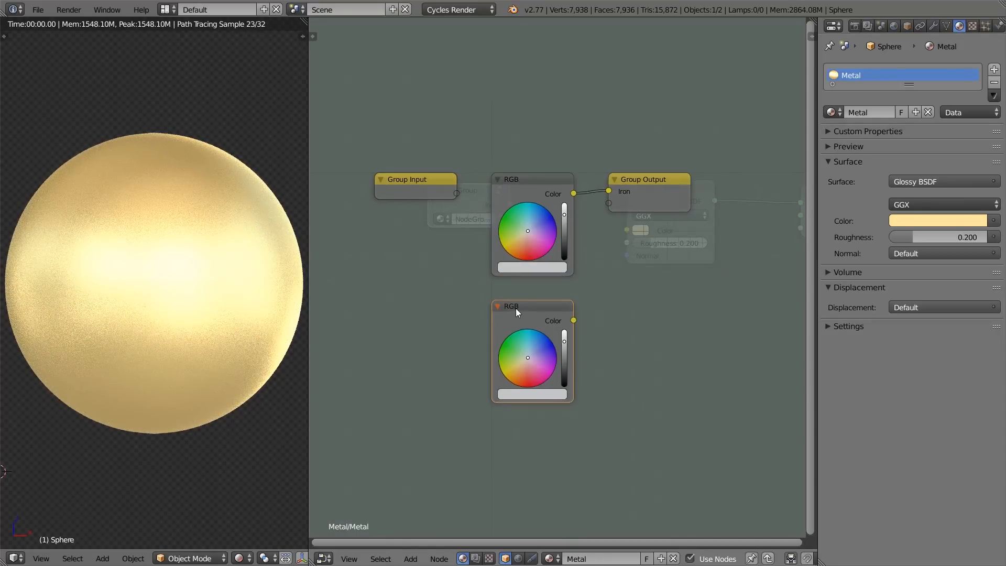
Step: Look up silver's BaseColor in the Chrome document and set the duplicated RGB node's red to 0.972 in Blender
{"action": "key", "text": "alt+Tab"}
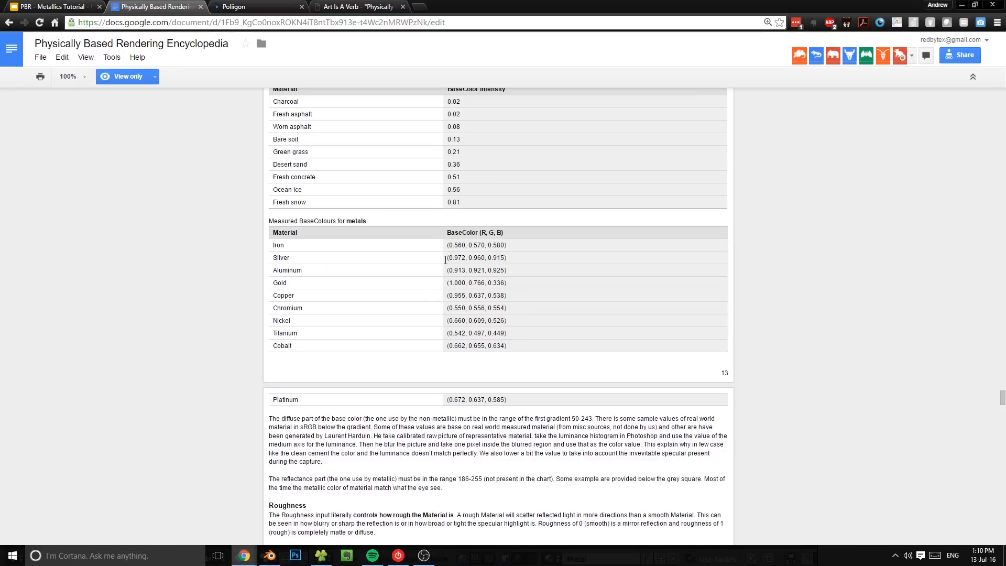
{"action": "key", "text": "alt+Tab"}
{"action": "left_click", "coordinate": [539, 391]}
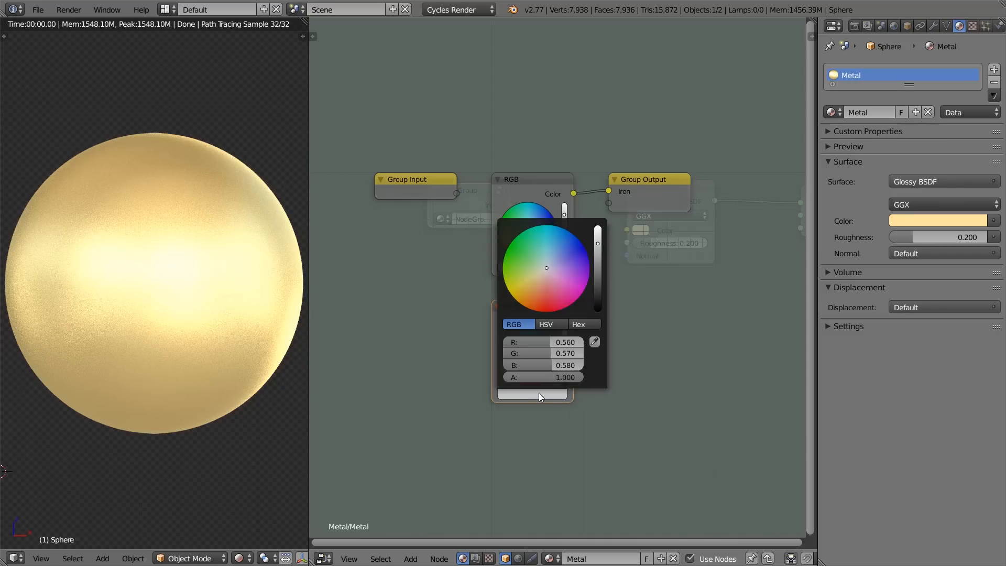
{"action": "left_click", "coordinate": [551, 343]}
{"action": "key", "text": "BackSpace"}
{"action": "key", "text": "alt+Tab"}
{"action": "key", "text": "alt+Tab"}
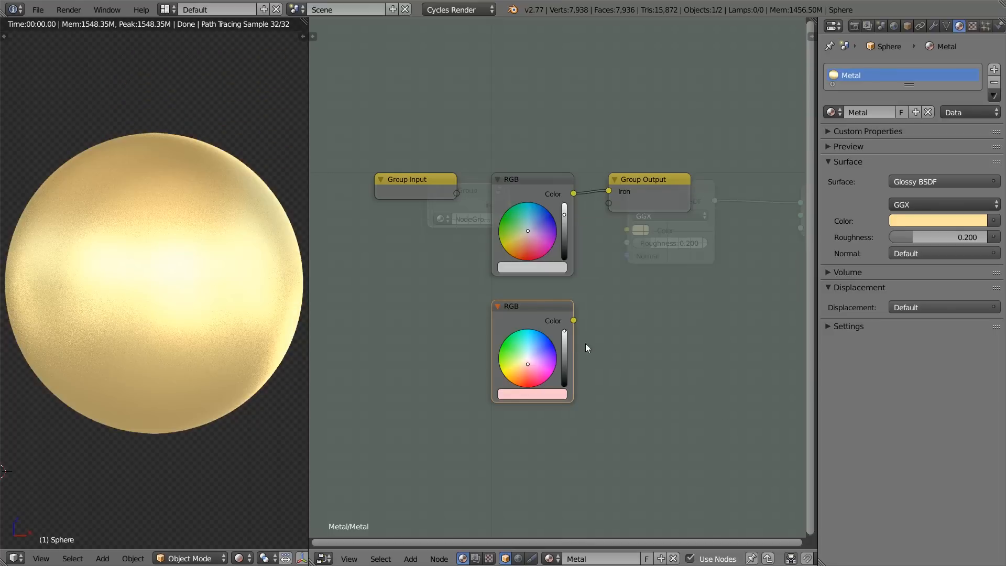
Step: Check silver's remaining values in Chrome and set the second RGB node's green to 0.960 and blue to 0.915 in Blender
{"action": "key", "text": "alt+Tab"}
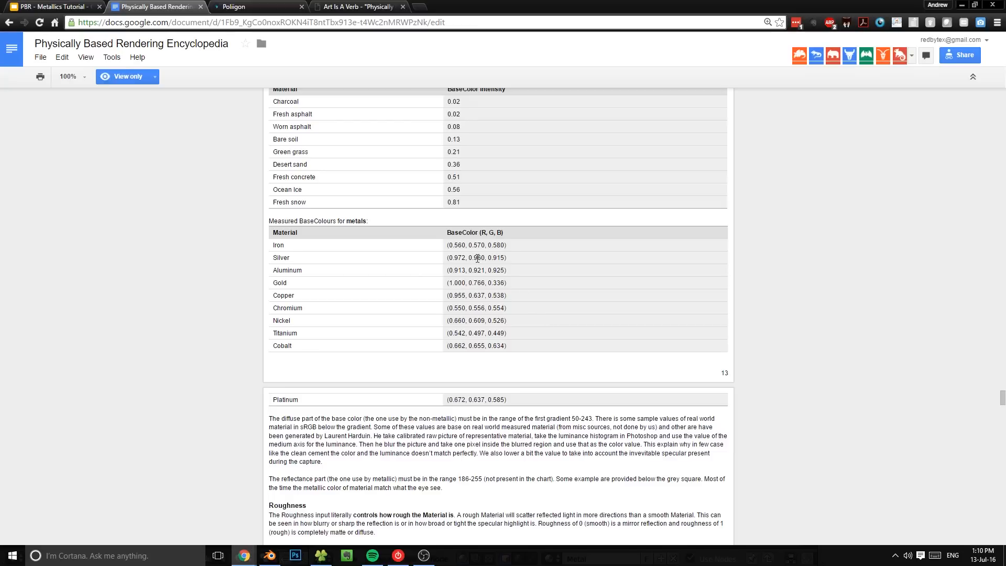
{"action": "key", "text": "alt+Tab"}
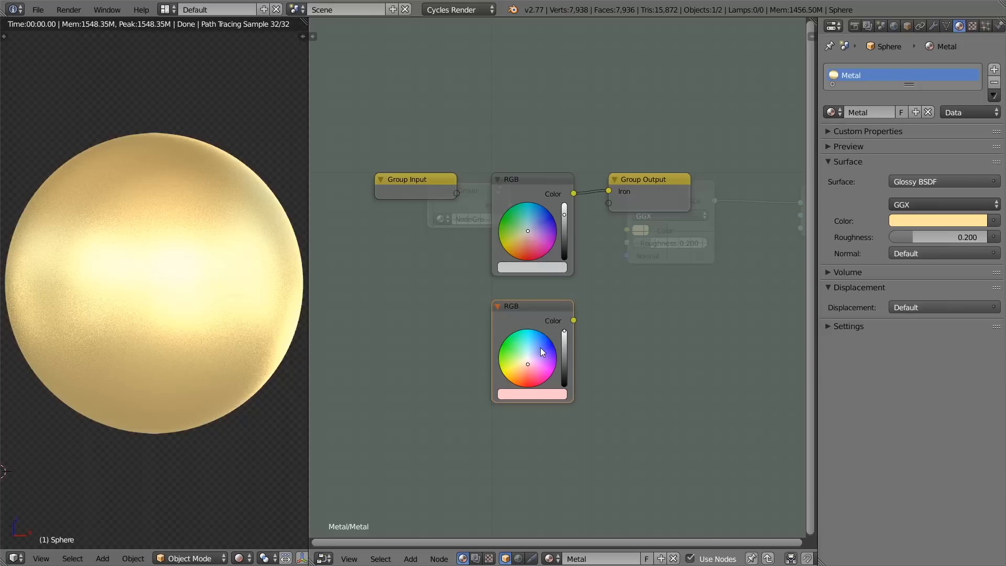
{"action": "left_click", "coordinate": [546, 396]}
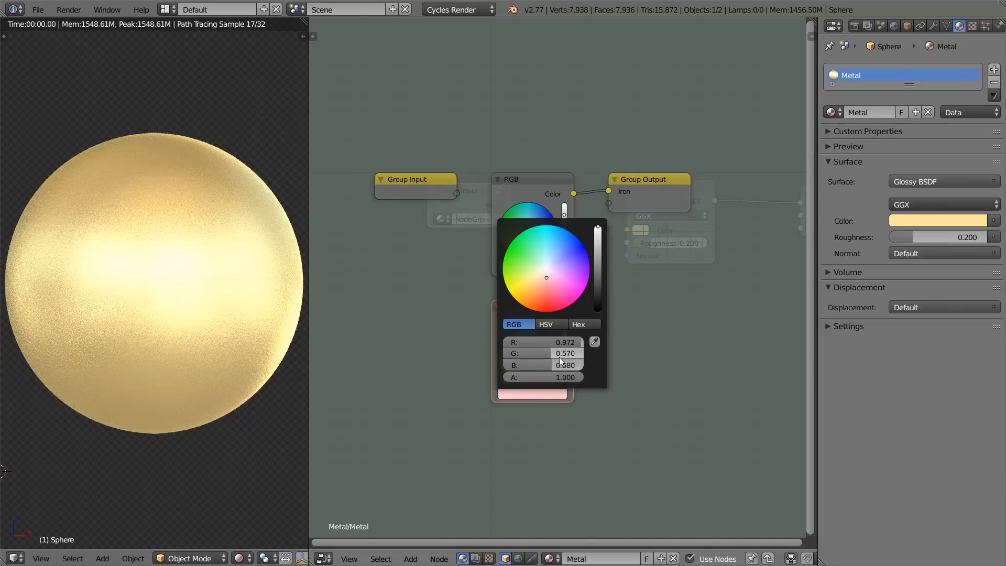
{"action": "left_click", "coordinate": [560, 354]}
{"action": "type", "text": ".96"}
{"action": "key", "text": "Return"}
Step: Link the second RGB node to a new Group Output socket and rename that output Silver
{"action": "left_click_drag", "start_coordinate": [574, 320], "coordinate": [610, 204]}
{"action": "key", "text": "n"}
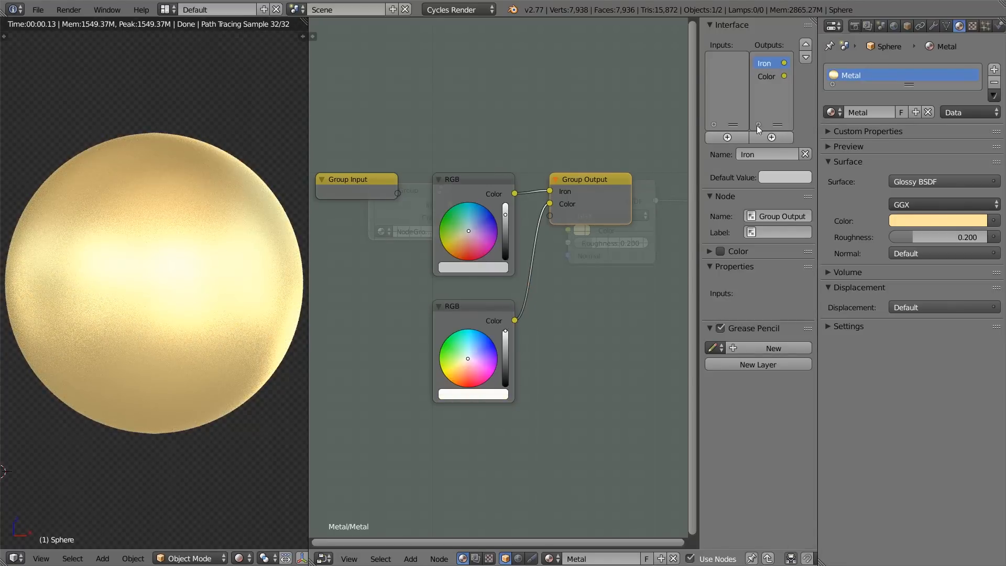
{"action": "left_click", "coordinate": [766, 76]}
{"action": "left_click", "coordinate": [770, 153]}
{"action": "type", "text": "Silver"}
{"action": "key", "text": "Return"}
{"action": "key", "text": "n"}
{"action": "key", "text": "Tab"}
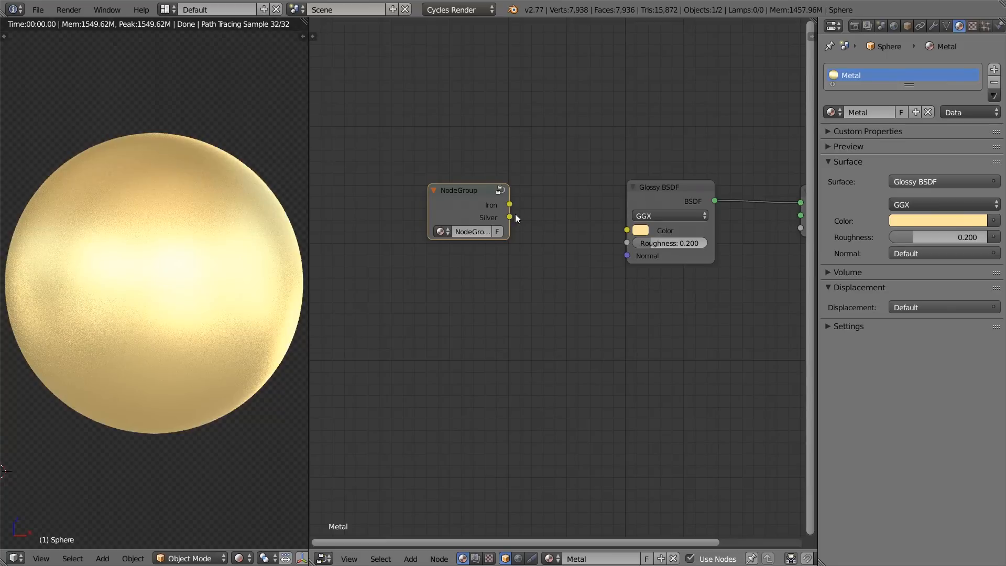
{"action": "left_click_drag", "start_coordinate": [509, 216], "coordinate": [627, 243]}
Step: Duplicate the silver RGB node below itself inside the group and link the copy to a new Group Output socket
{"action": "key", "text": "Tab"}
{"action": "left_click", "coordinate": [530, 327]}
{"action": "key", "text": "shift+d"}
{"action": "left_click", "coordinate": [529, 443]}
{"action": "left_click_drag", "start_coordinate": [574, 435], "coordinate": [609, 216]}
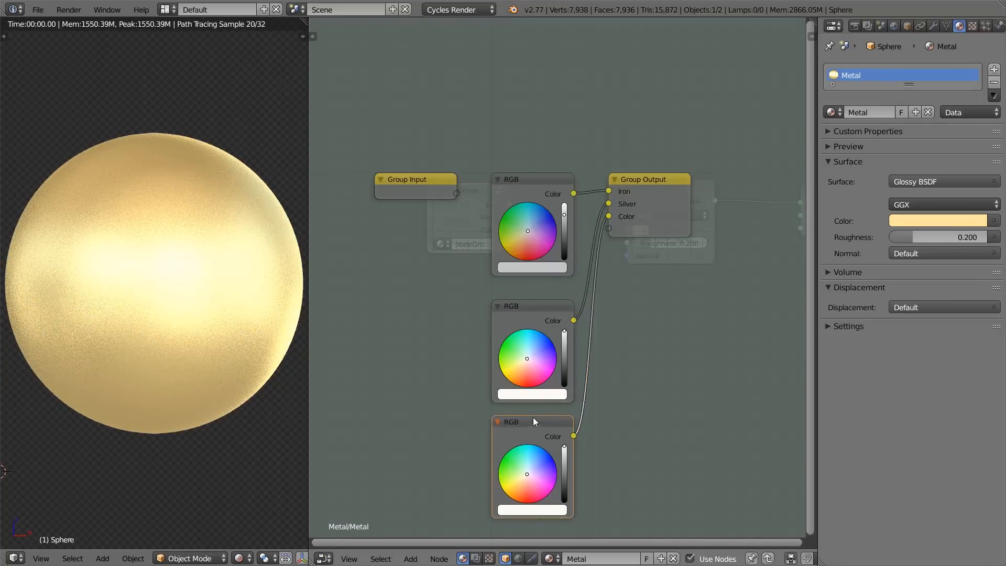
Step: Set the third RGB node's colour to red 1.000 and green 0.776 for gold
{"action": "left_click", "coordinate": [540, 510]}
{"action": "left_click_drag", "start_coordinate": [543, 460], "coordinate": [572, 460]}
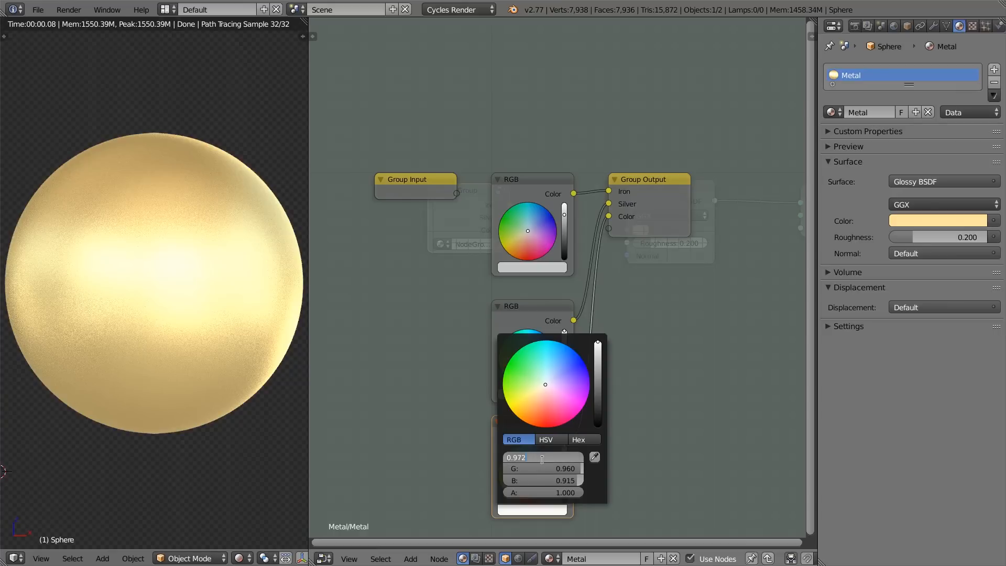
{"action": "left_click", "coordinate": [541, 468]}
{"action": "key", "text": "BackSpace"}
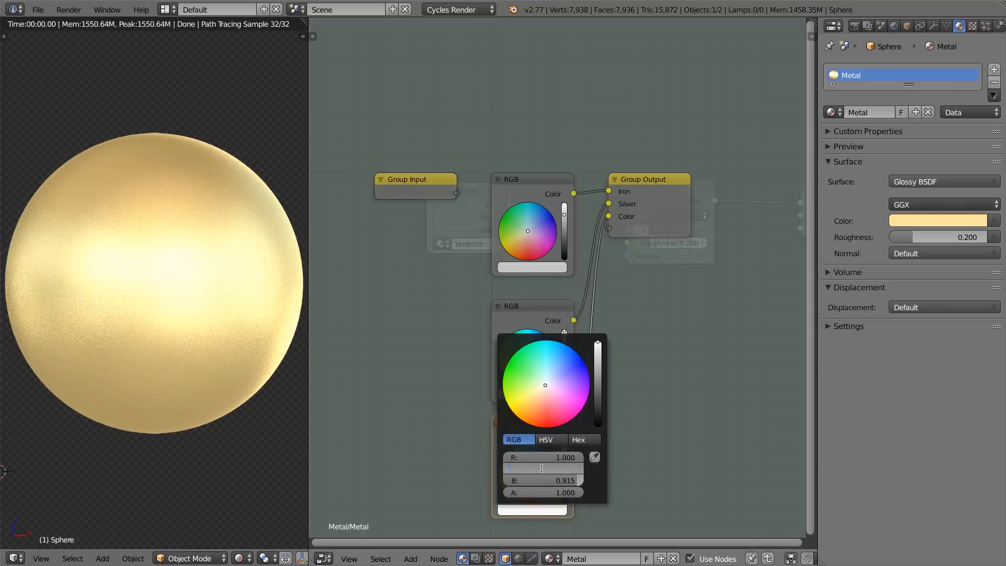
{"action": "type", "text": ".776"}
Step: Check gold's remaining BaseColor value in the Chrome document and set the third RGB node's blue to 0.330 in Blender
{"action": "key", "text": "alt+Tab"}
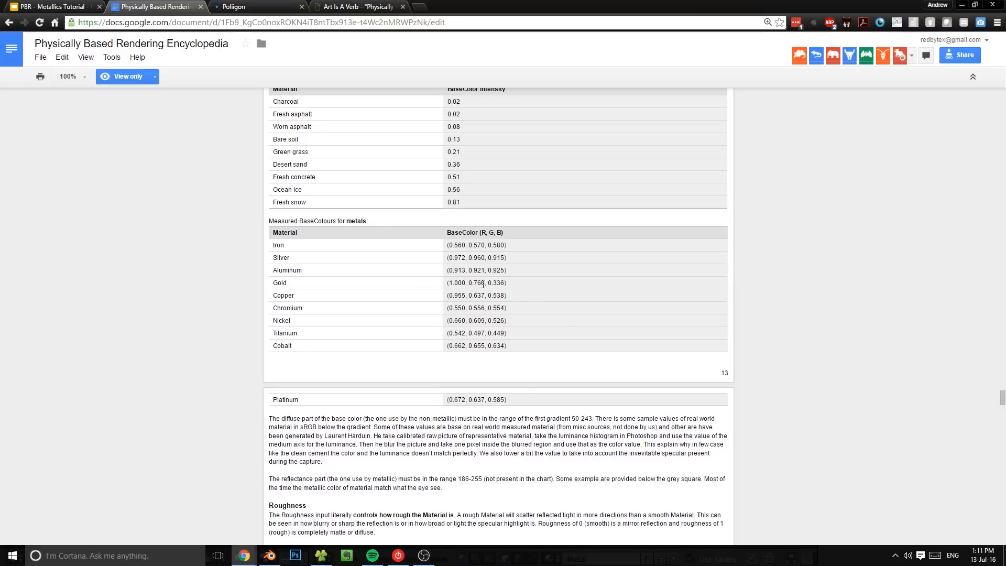
{"action": "key", "text": "alt+Tab"}
{"action": "key", "text": "alt+Tab"}
{"action": "key", "text": "alt+Tab"}
{"action": "left_click", "coordinate": [574, 481]}
{"action": "key", "text": "BackSpace"}
{"action": "type", "text": ".330"}
{"action": "key", "text": "Return"}
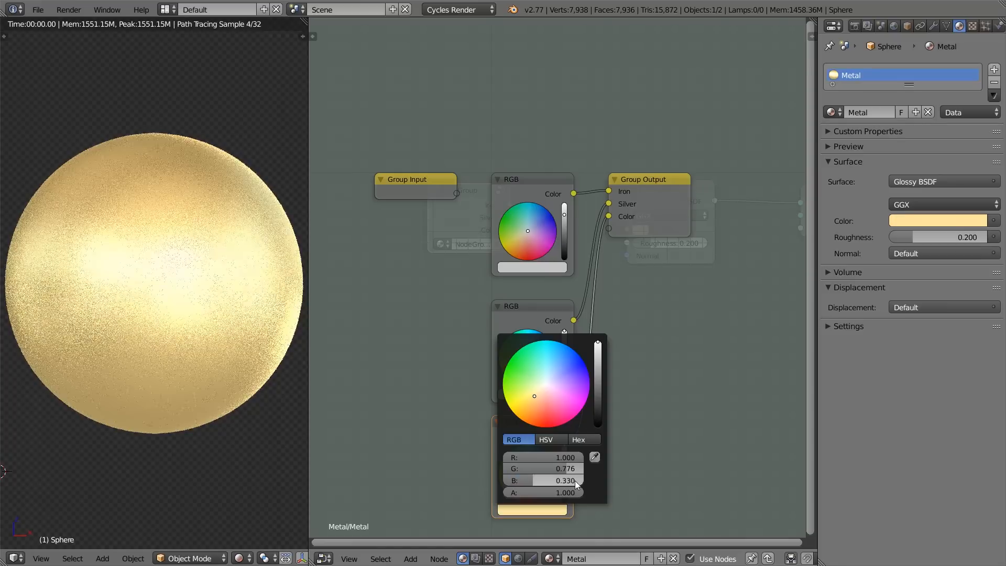
Step: Rename the group's third output Gold and return to the main material node tree
{"action": "key", "text": "Tab"}
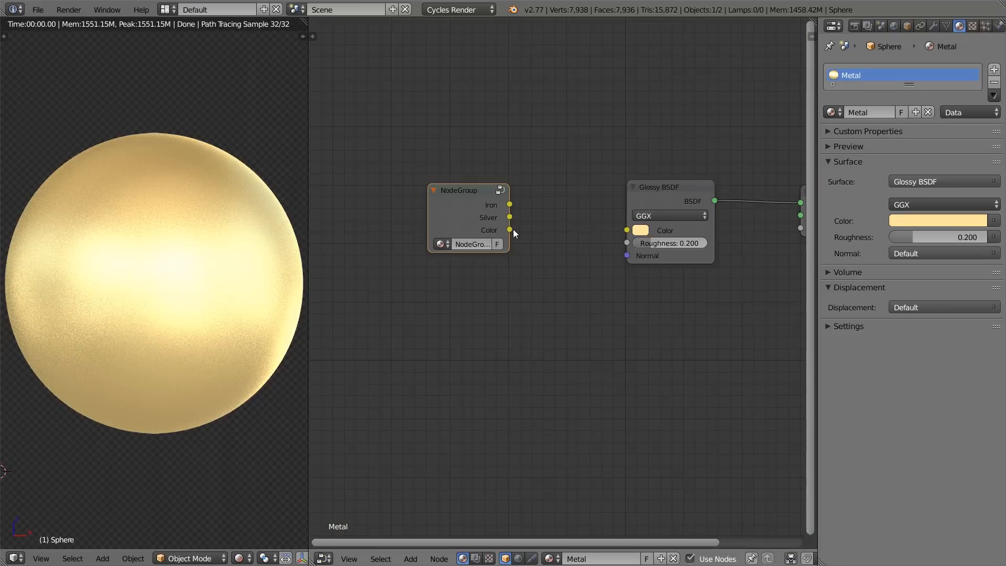
{"action": "key", "text": "n"}
{"action": "key", "text": "Tab"}
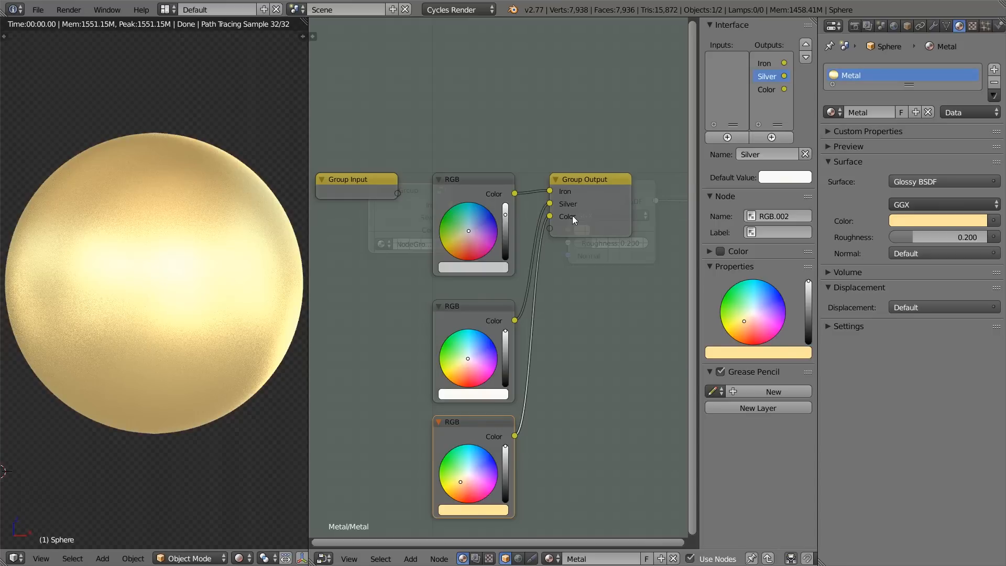
{"action": "left_click", "coordinate": [766, 91]}
{"action": "left_click", "coordinate": [756, 149]}
{"action": "type", "text": "Gold"}
{"action": "key", "text": "Return"}
{"action": "key", "text": "n"}
{"action": "key", "text": "Tab"}
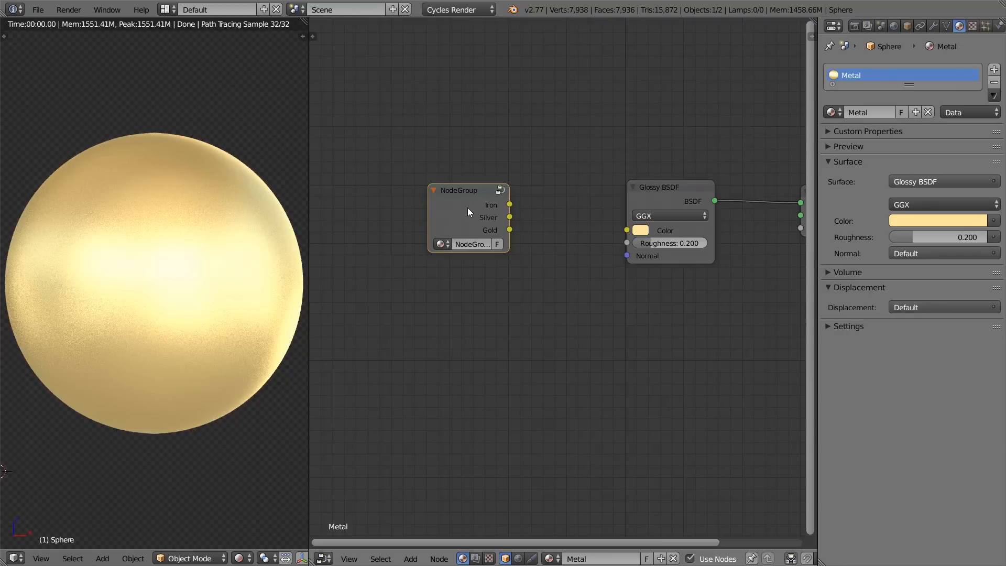
Step: Rename the node group as Metal Color
{"action": "key", "text": "n"}
{"action": "left_click", "coordinate": [756, 114]}
{"action": "type", "text": "Metal Color"}
{"action": "key", "text": "Return"}
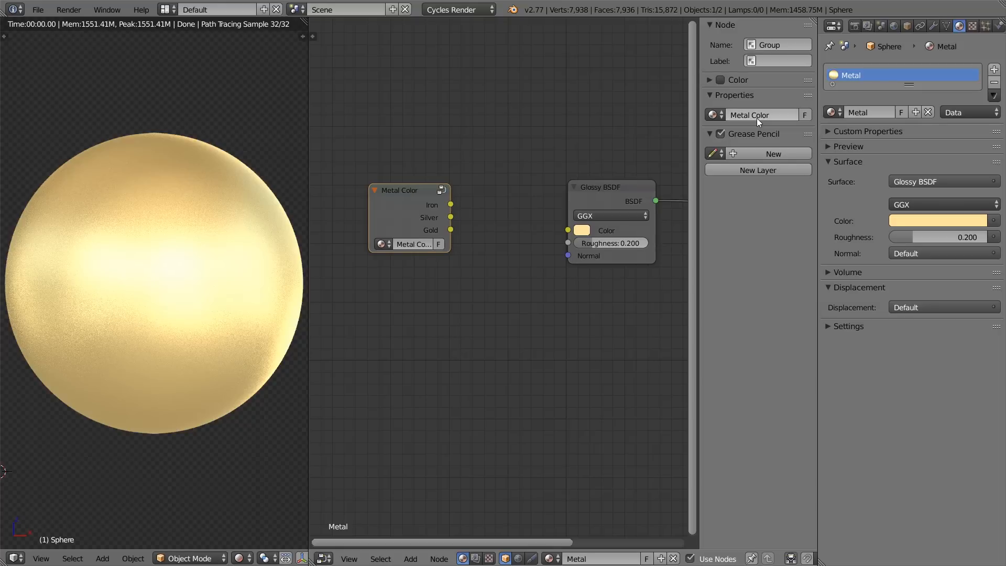
{"action": "key", "text": "n"}
Step: Add a fresh instance of the saved Metal Color group and delete the original group node
{"action": "middle_click_drag", "start_coordinate": [546, 263], "coordinate": [441, 188]}
{"action": "key", "text": "shift+a"}
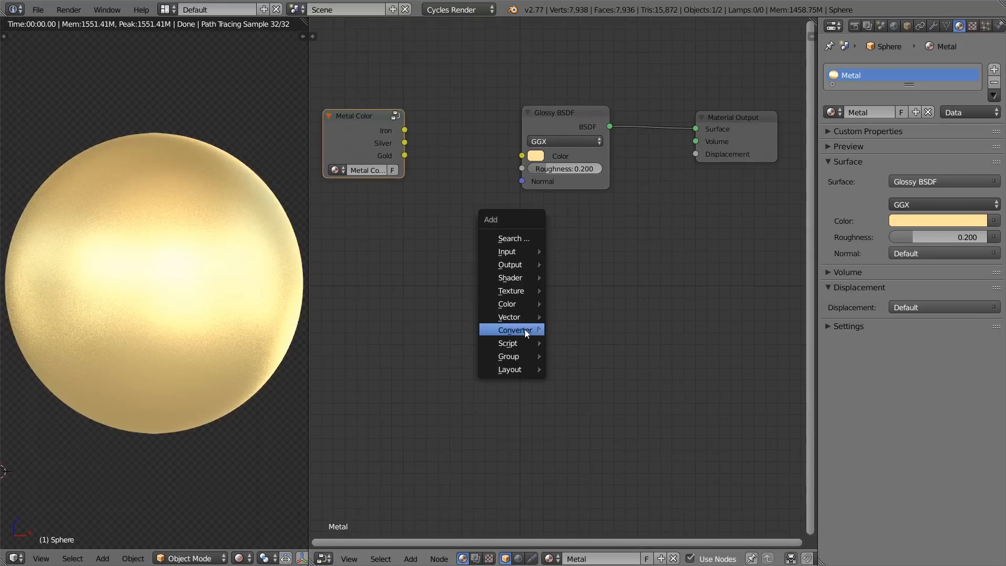
{"action": "mouse_move", "coordinate": [516, 356]}
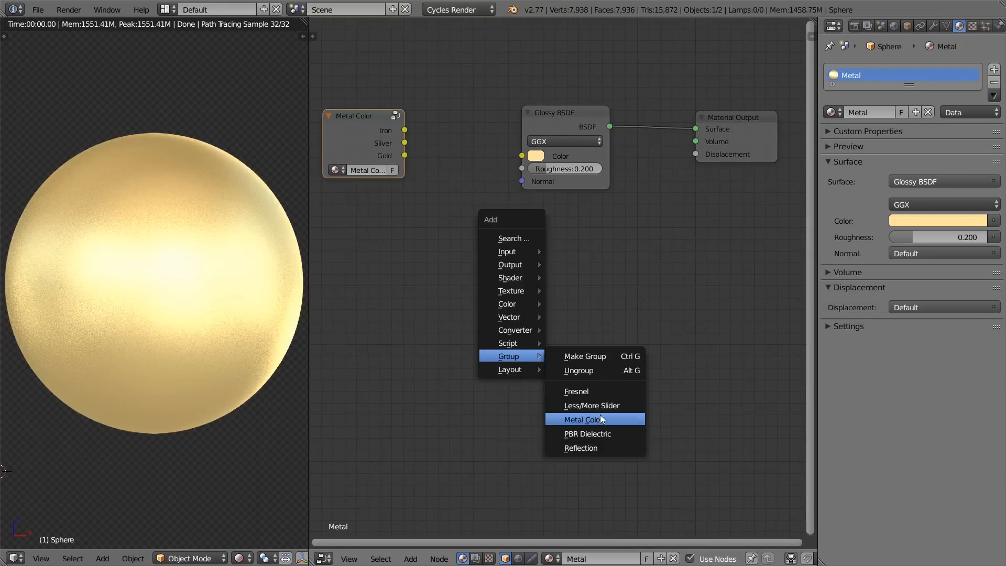
{"action": "left_click", "coordinate": [584, 420]}
{"action": "left_click", "coordinate": [634, 311]}
{"action": "left_click_drag", "start_coordinate": [633, 298], "coordinate": [522, 155]}
{"action": "left_click", "coordinate": [352, 138]}
{"action": "key", "text": "x"}
Step: Link the Metal Color group's Gold output to the Glossy BSDF's Color input and line the group up with the shader
{"action": "left_click_drag", "start_coordinate": [595, 295], "coordinate": [523, 156]}
{"action": "left_click_drag", "start_coordinate": [388, 202], "coordinate": [526, 157]}
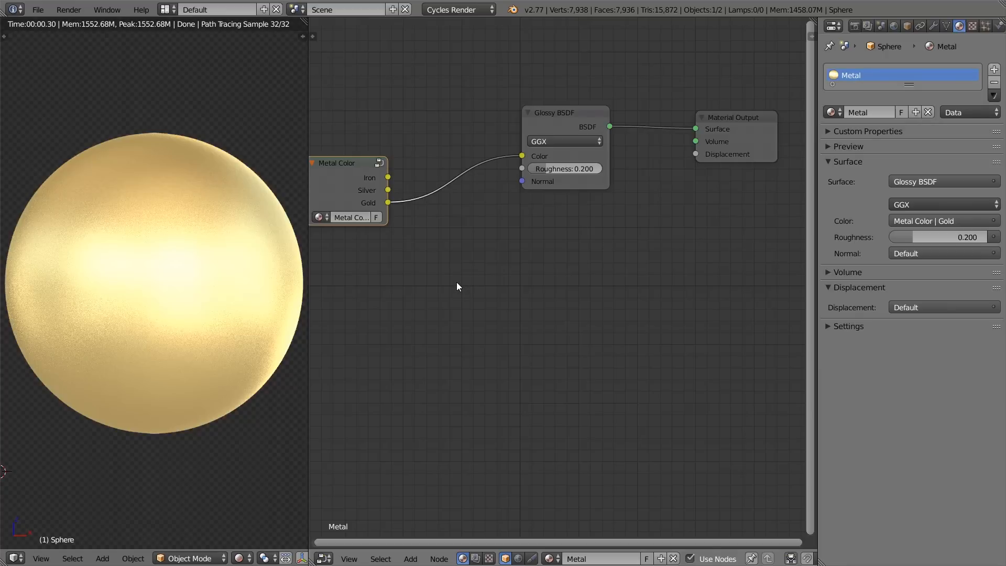
{"action": "middle_click_drag", "start_coordinate": [453, 278], "coordinate": [512, 317]}
{"action": "left_click_drag", "start_coordinate": [388, 209], "coordinate": [384, 170]}
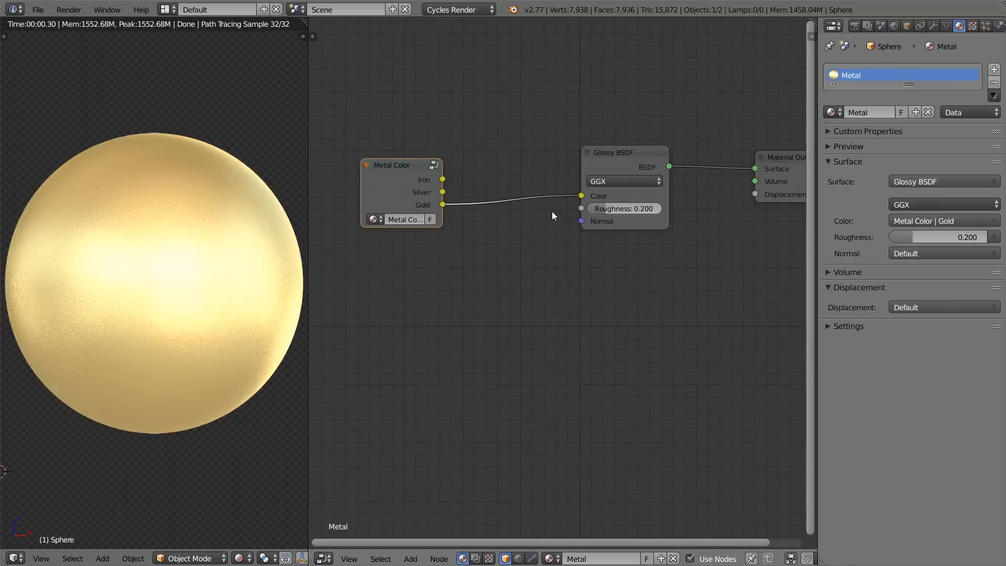
{"action": "left_click_drag", "start_coordinate": [422, 201], "coordinate": [436, 197]}
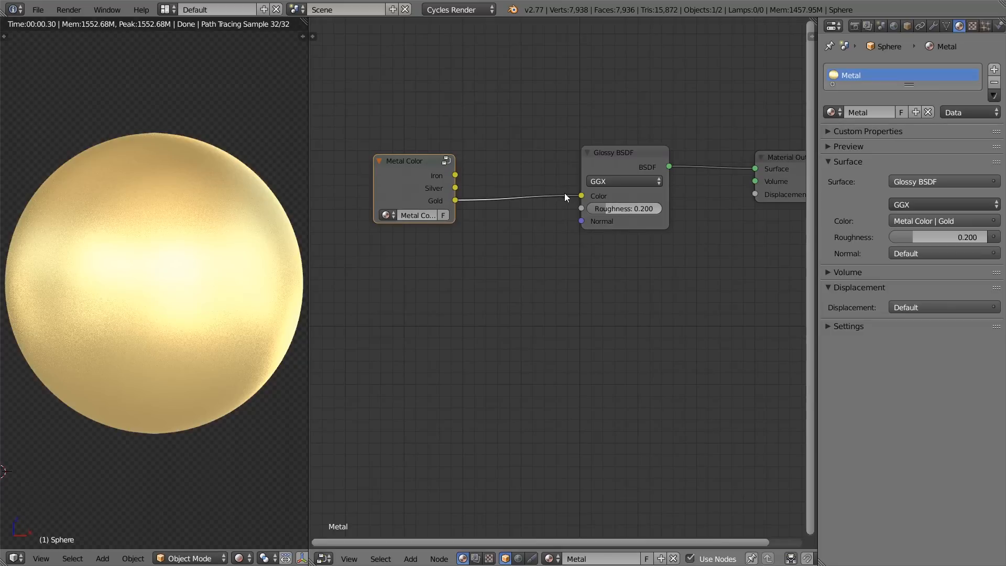
Step: Rearrange the Metal Color group and the Glossy BSDF so the nodes are evenly spaced before the Material Output
{"action": "scroll", "coordinate": [564, 193], "scroll_direction": "down", "scroll_amount": 1}
{"action": "middle_click_drag", "start_coordinate": [561, 195], "coordinate": [586, 235]}
{"action": "scroll", "coordinate": [596, 243], "scroll_direction": "up", "scroll_amount": 3}
{"action": "scroll", "coordinate": [635, 242], "scroll_direction": "down", "scroll_amount": 4}
{"action": "scroll", "coordinate": [610, 239], "scroll_direction": "up", "scroll_amount": 2}
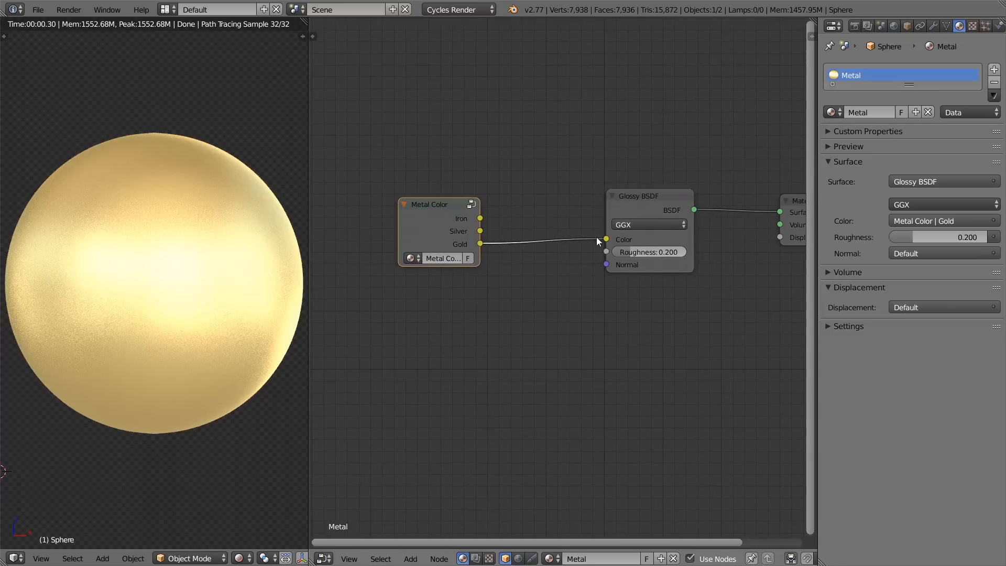
{"action": "middle_click_drag", "start_coordinate": [504, 223], "coordinate": [618, 250]}
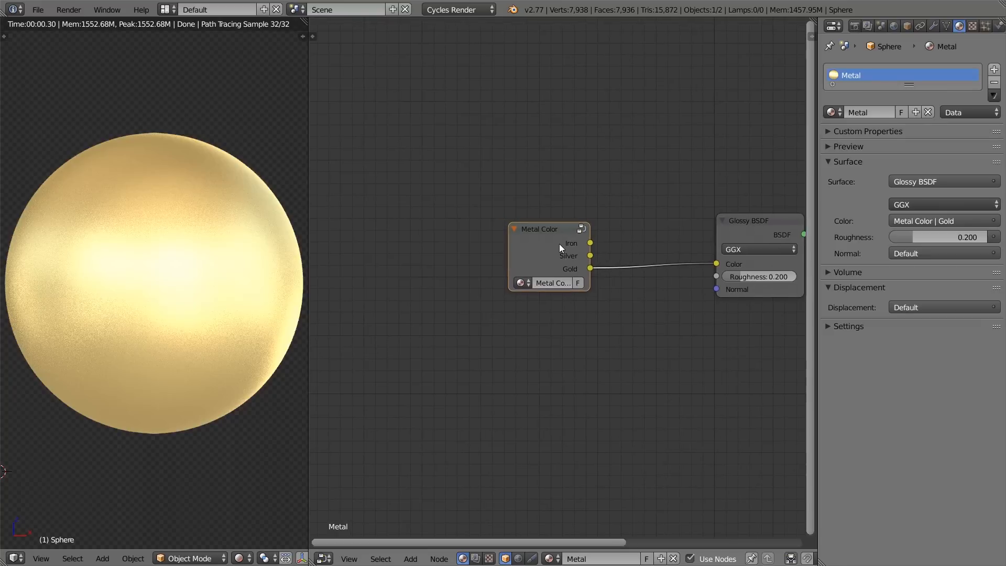
{"action": "left_click_drag", "start_coordinate": [558, 244], "coordinate": [470, 241]}
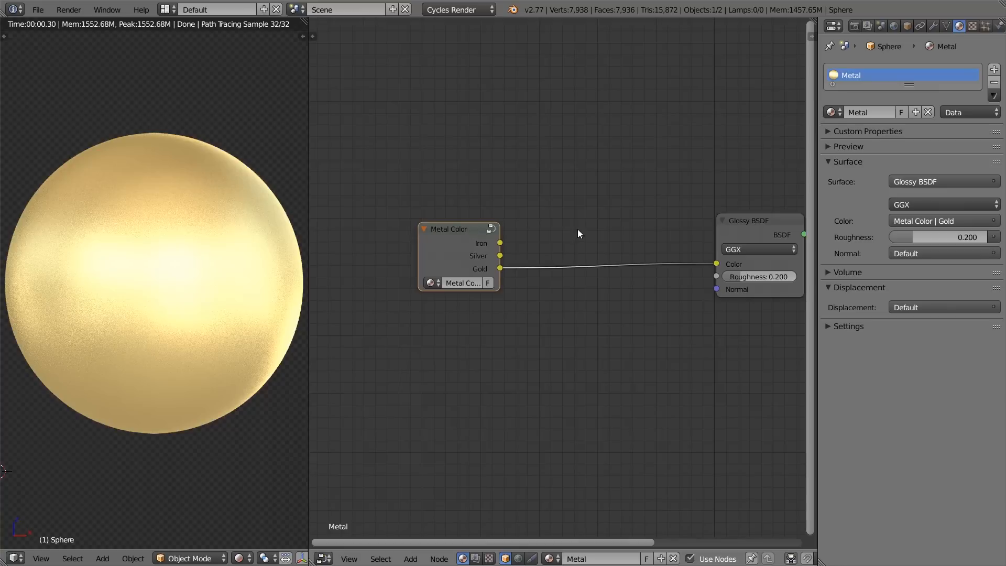
{"action": "middle_click_drag", "start_coordinate": [560, 226], "coordinate": [488, 199]}
{"action": "left_click_drag", "start_coordinate": [622, 203], "coordinate": [554, 204]}
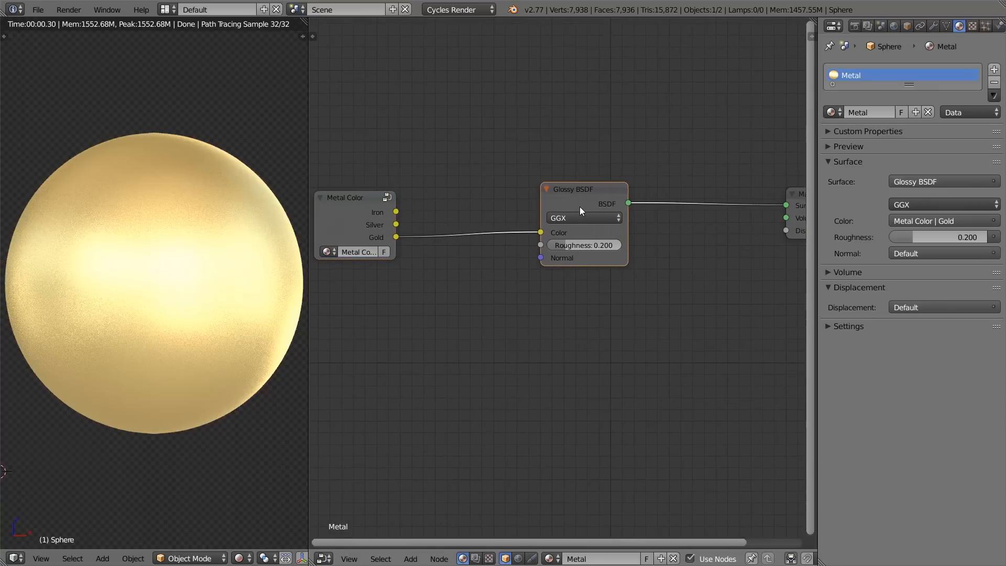
{"action": "left_click_drag", "start_coordinate": [583, 206], "coordinate": [585, 211]}
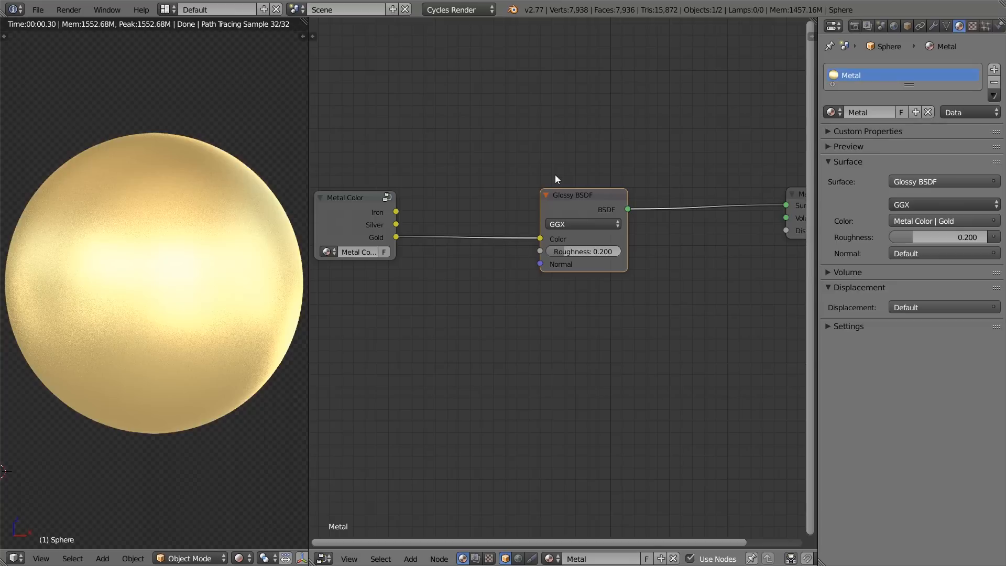
Step: Try a darker gold by unlinking the Gold output from the Glossy BSDF and lowering its colour's HSV value to 0.643
{"action": "scroll", "coordinate": [556, 178], "scroll_direction": "up", "scroll_amount": 1}
{"action": "right_click_drag", "start_coordinate": [518, 215], "coordinate": [516, 310], "text": "ctrl"}
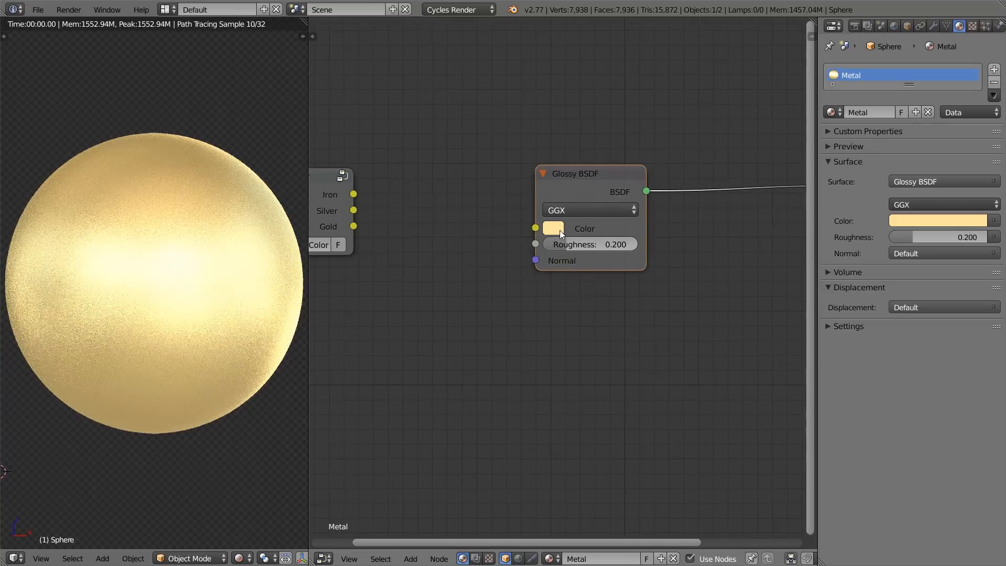
{"action": "left_click", "coordinate": [558, 230]}
{"action": "left_click", "coordinate": [563, 228]}
{"action": "left_click", "coordinate": [607, 140]}
{"action": "left_click_drag", "start_coordinate": [612, 190], "coordinate": [581, 191]}
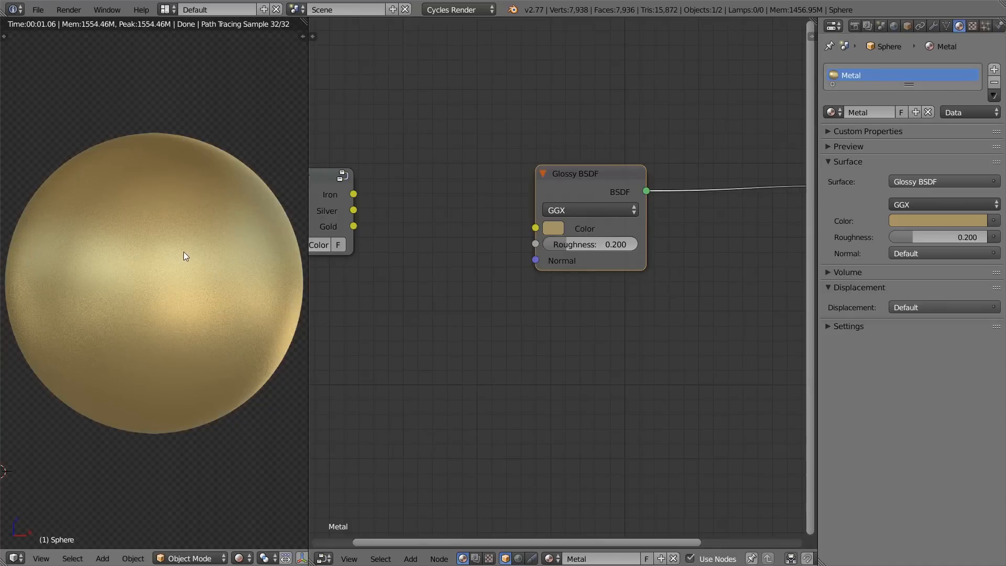
Step: Try darkening the unlinked Glossy BSDF colour even further, then reconnect the Gold output to its Color input
{"action": "left_click", "coordinate": [559, 229]}
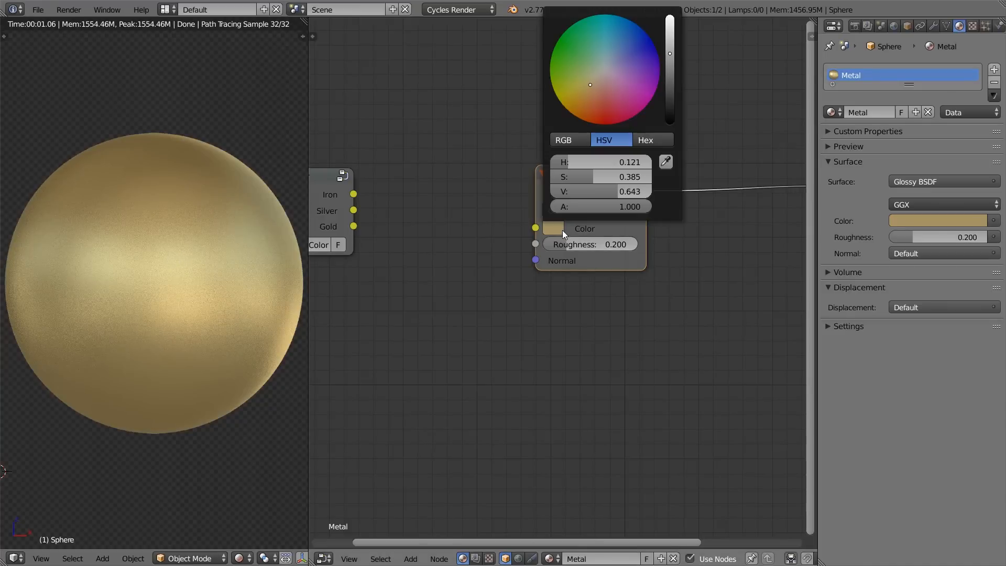
{"action": "left_click_drag", "start_coordinate": [609, 198], "coordinate": [587, 198]}
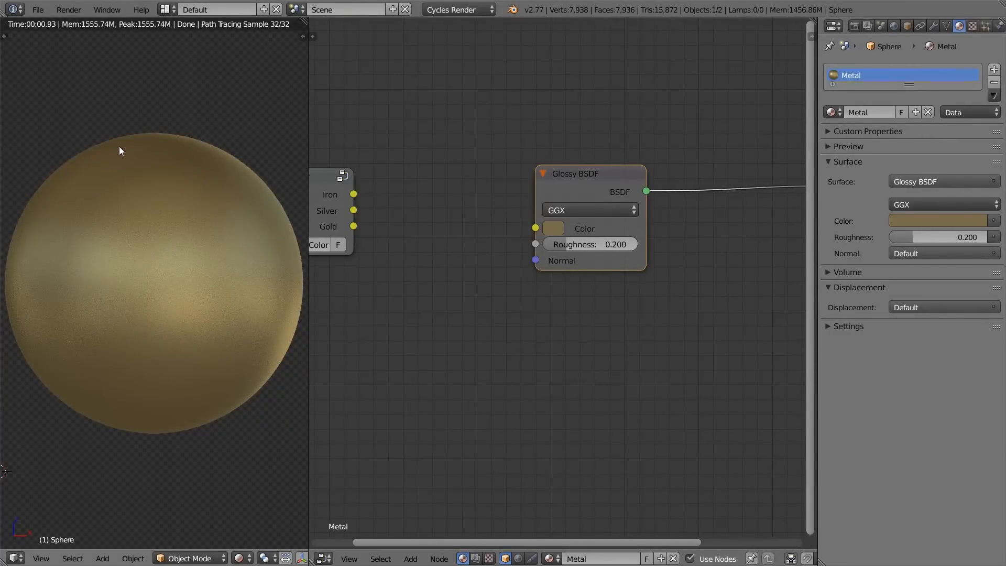
{"action": "left_click_drag", "start_coordinate": [354, 226], "coordinate": [535, 227]}
{"action": "scroll", "coordinate": [539, 314], "scroll_direction": "down", "scroll_amount": 1}
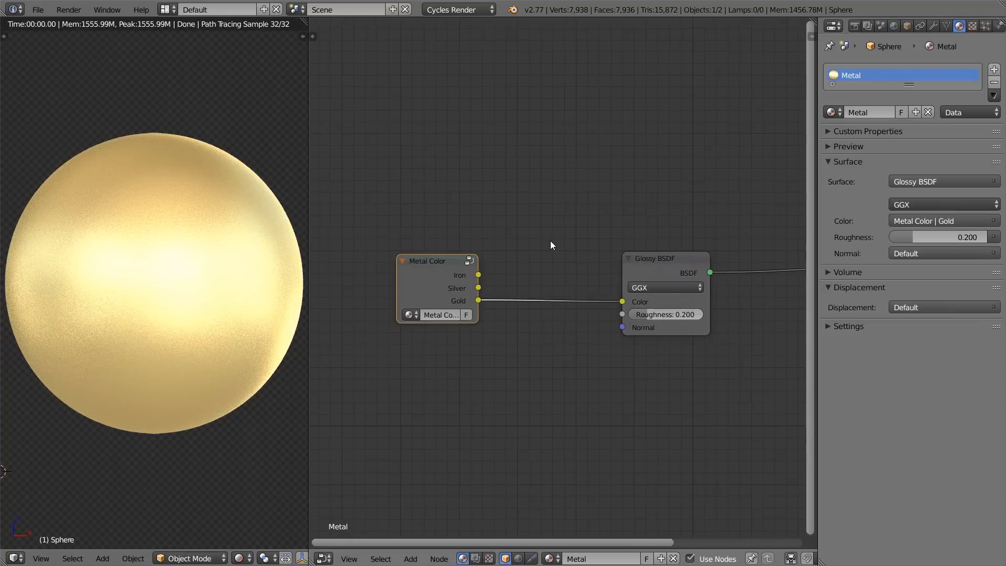
Step: Add the saved Fresnel node group and place it above the link between Metal Color and Glossy BSDF
{"action": "key", "text": "shift+a"}
{"action": "mouse_move", "coordinate": [550, 241]}
{"action": "key", "text": "shift+a"}
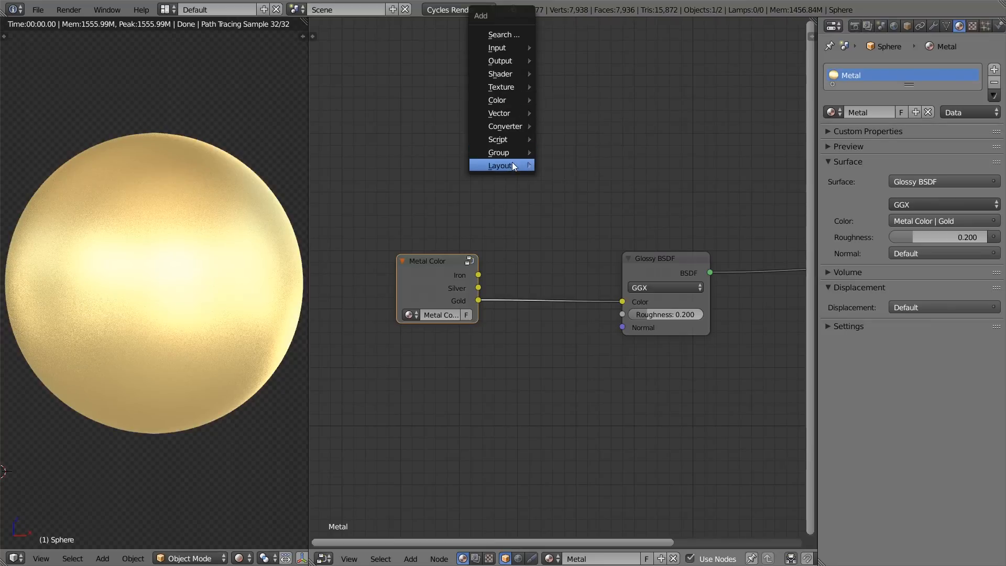
{"action": "mouse_move", "coordinate": [537, 154]}
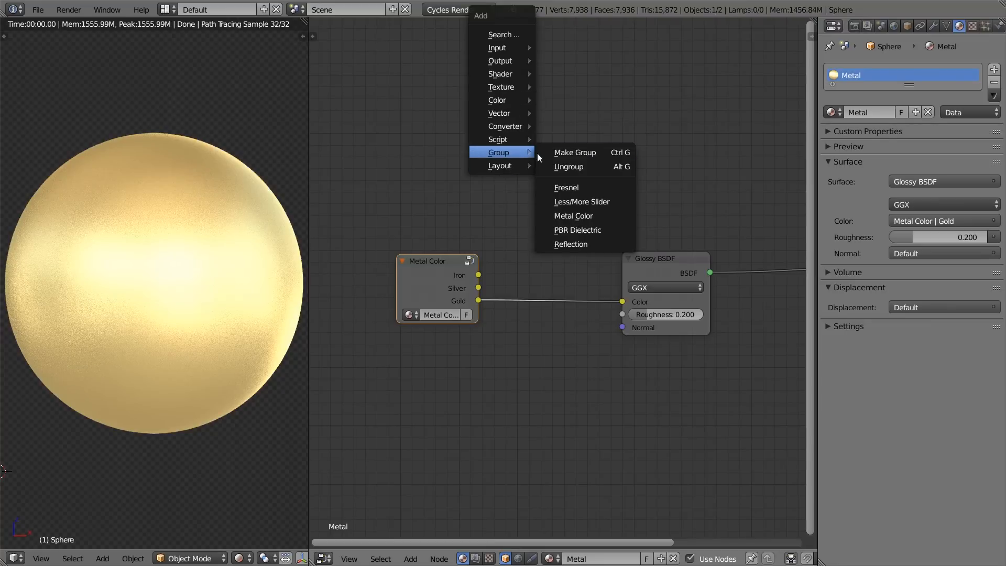
{"action": "left_click", "coordinate": [597, 185]}
{"action": "left_click", "coordinate": [512, 125]}
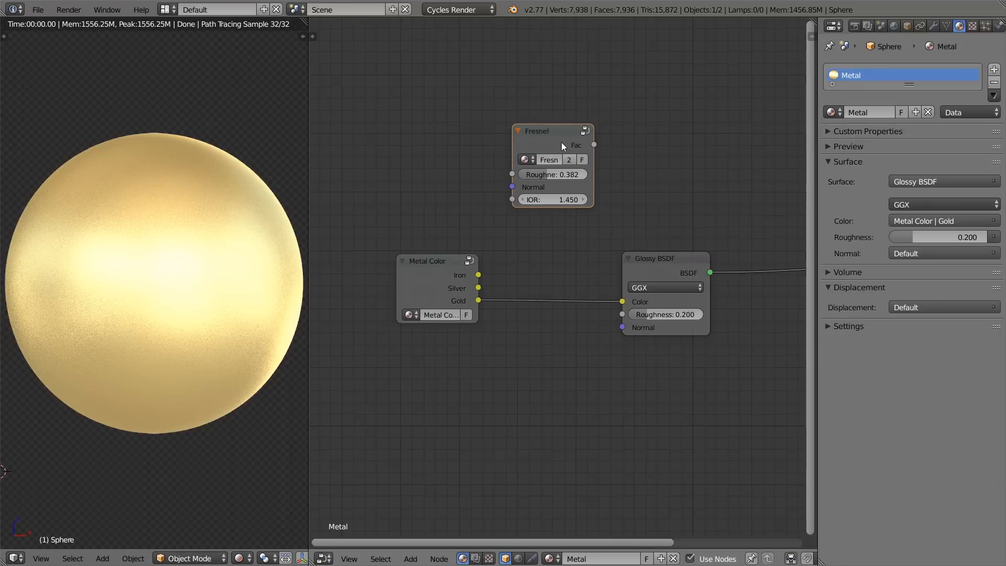
Step: Add the built-in Fresnel node above the Fresnel group and preview its output on the sphere for comparison
{"action": "key", "text": "shift+a"}
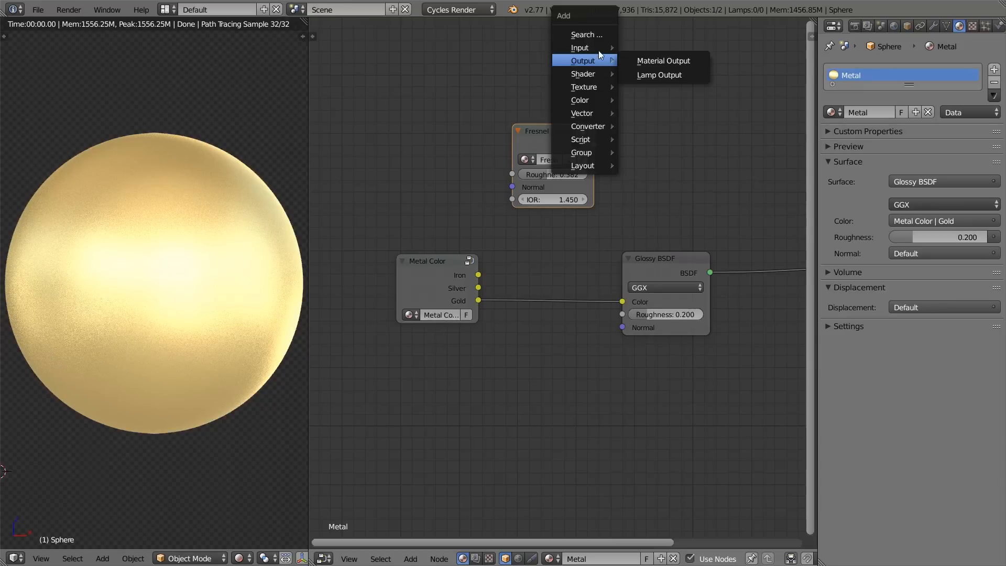
{"action": "mouse_move", "coordinate": [589, 47]}
{"action": "left_click", "coordinate": [648, 109]}
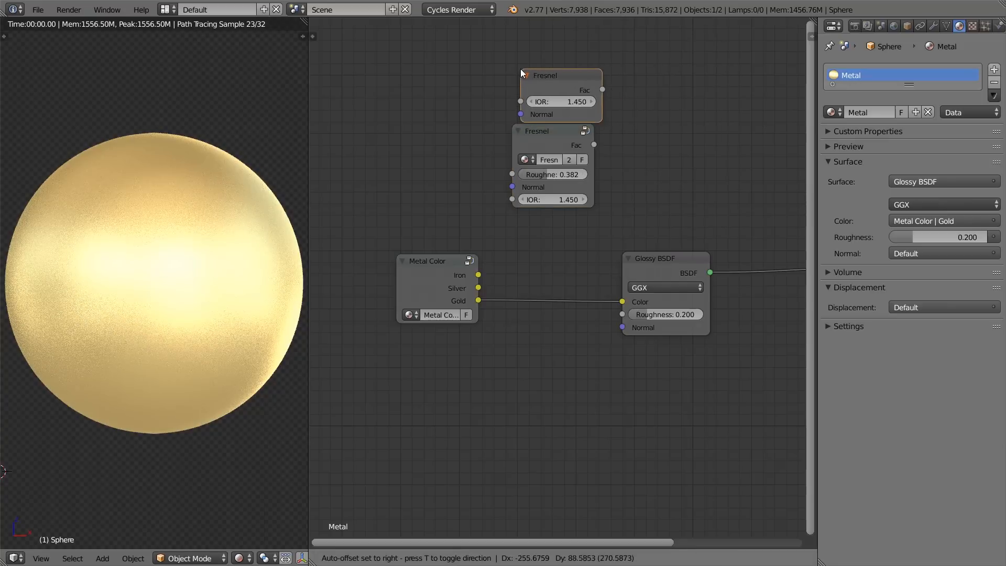
{"action": "left_click", "coordinate": [520, 66]}
{"action": "left_click", "coordinate": [546, 72], "text": "ctrl+shift"}
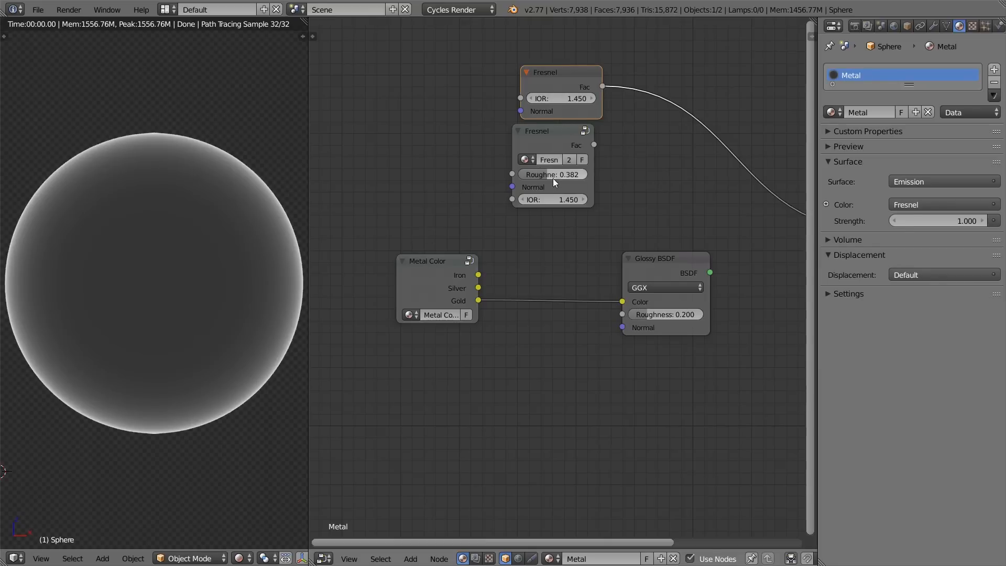
Step: Preview the Fresnel group with its roughness set to 0.000 and delete the built-in Fresnel node
{"action": "left_click", "coordinate": [558, 140], "text": "ctrl+shift"}
{"action": "mouse_move", "coordinate": [562, 177]}
{"action": "left_mouse_down"}
{"action": "mouse_move", "coordinate": [608, 177]}
{"action": "mouse_move", "coordinate": [545, 177]}
{"action": "left_mouse_up"}
{"action": "left_click", "coordinate": [575, 70]}
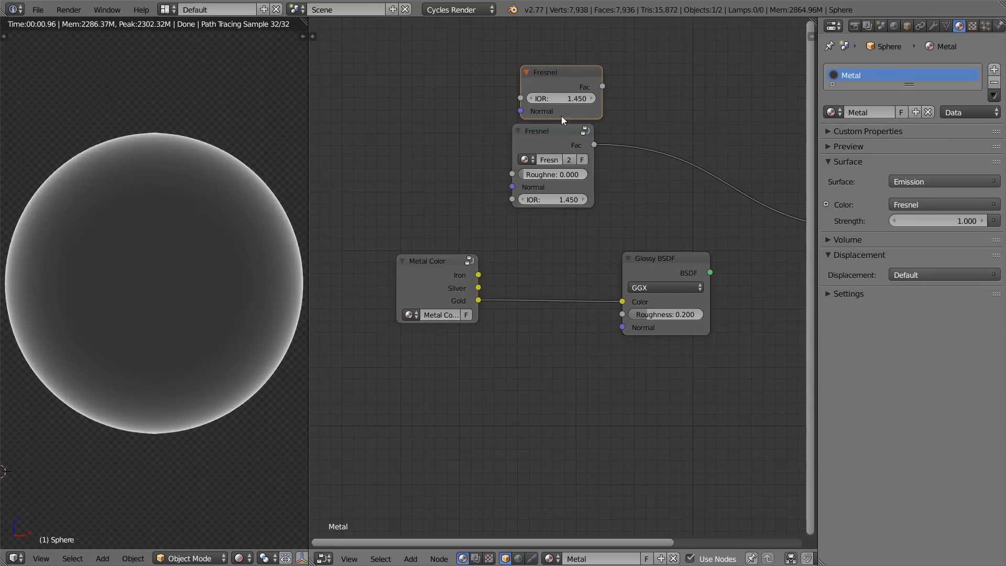
{"action": "key", "text": "x"}
Step: Move the Metal Color and Fresnel groups away from the Glossy BSDF to make room for another node
{"action": "middle_click_drag", "start_coordinate": [554, 138], "coordinate": [609, 128]}
{"action": "left_click", "coordinate": [489, 263]}
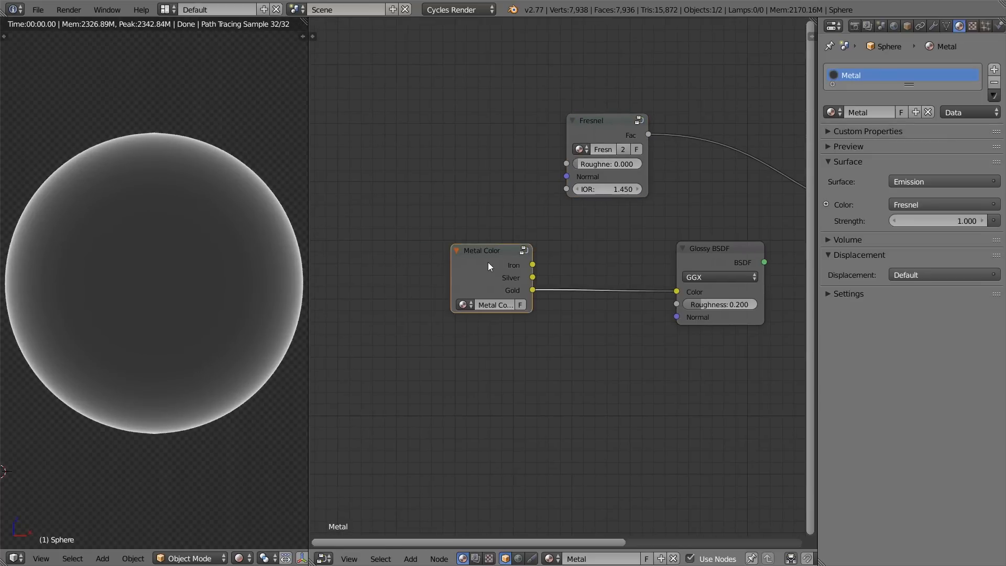
{"action": "key", "text": "g"}
{"action": "key", "text": "x"}
{"action": "left_click", "coordinate": [374, 266]}
{"action": "left_click_drag", "start_coordinate": [607, 124], "coordinate": [490, 116]}
{"action": "left_click", "coordinate": [720, 252]}
{"action": "left_click", "coordinate": [381, 267]}
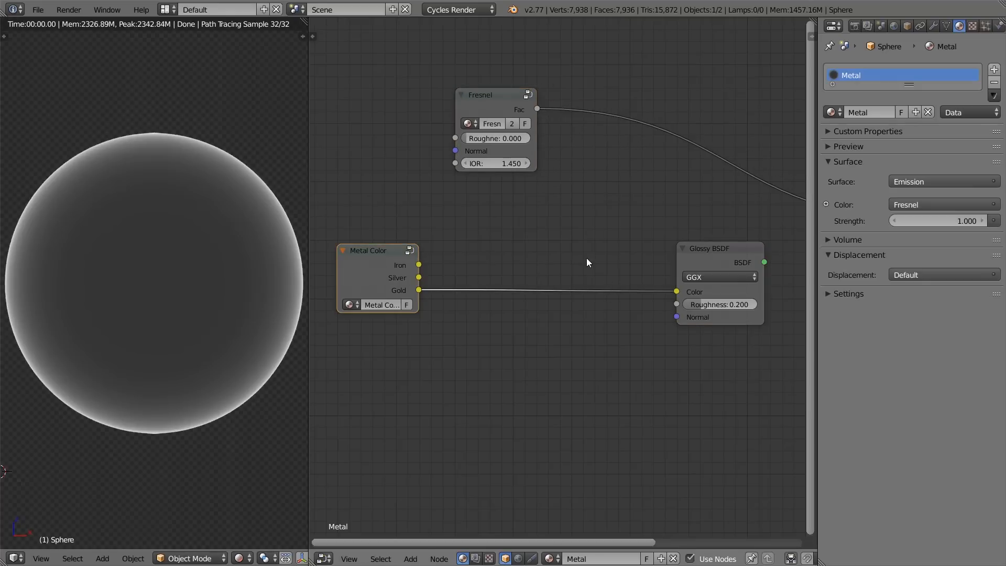
Step: Insert a Mix colour node on the link between the Gold output and the Glossy BSDF's Color input
{"action": "key", "text": "shift+a"}
{"action": "mouse_move", "coordinate": [561, 313]}
{"action": "left_click", "coordinate": [638, 311]}
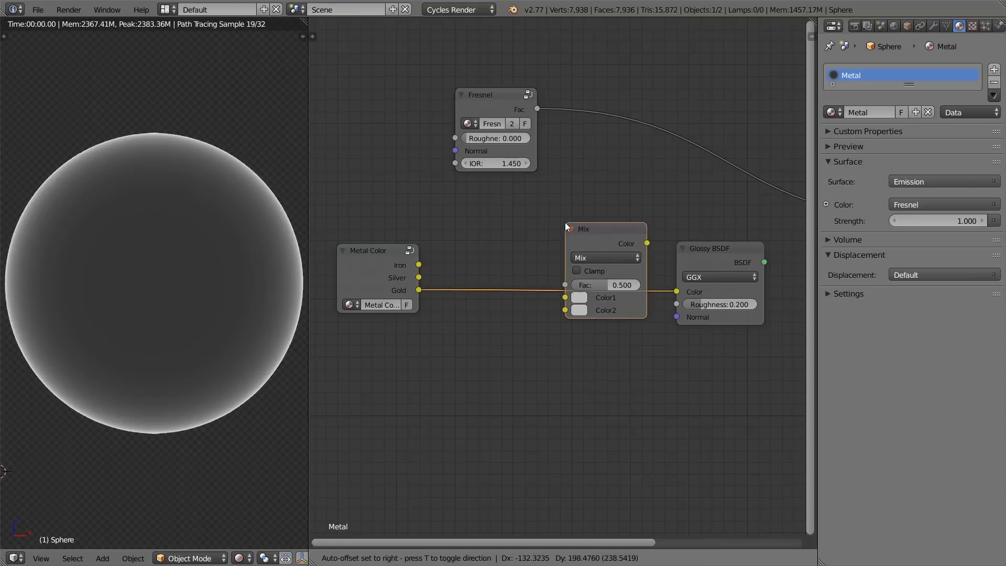
{"action": "left_click", "coordinate": [565, 222]}
Step: Link the Fresnel group's Fac output to the Mix node's Fac input and preview the Mix node on the sphere
{"action": "left_click_drag", "start_coordinate": [528, 102], "coordinate": [549, 288]}
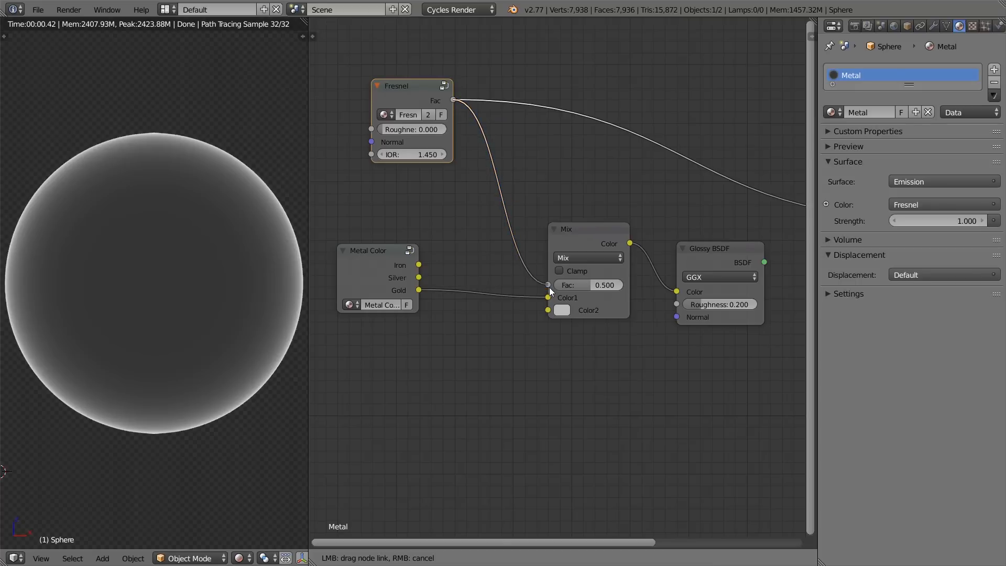
{"action": "left_click", "coordinate": [591, 236], "text": "ctrl+shift"}
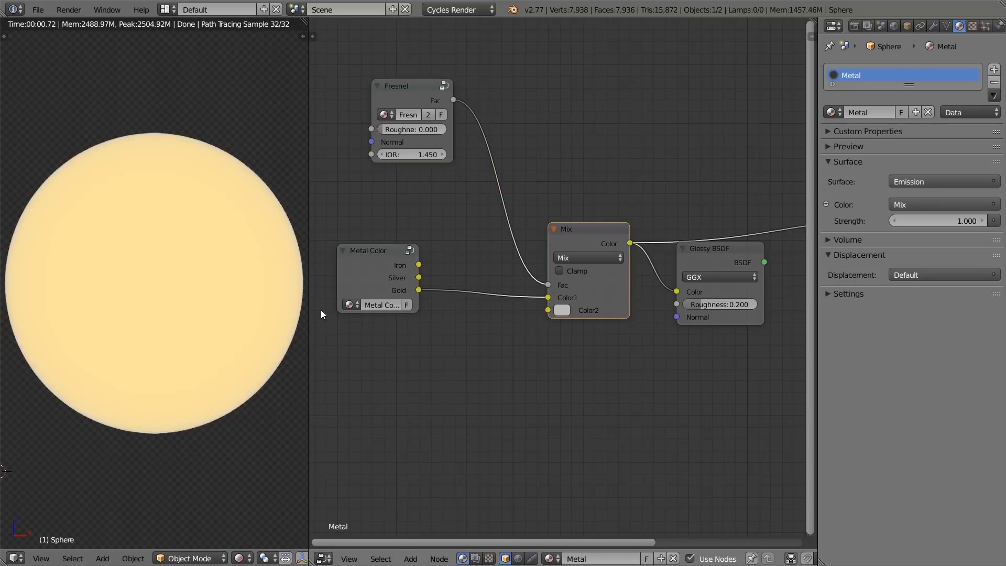
Step: Compare the Fresnel group's output with the Mix node's output by previewing each on the sphere
{"action": "scroll", "coordinate": [175, 206], "scroll_direction": "up", "scroll_amount": 1}
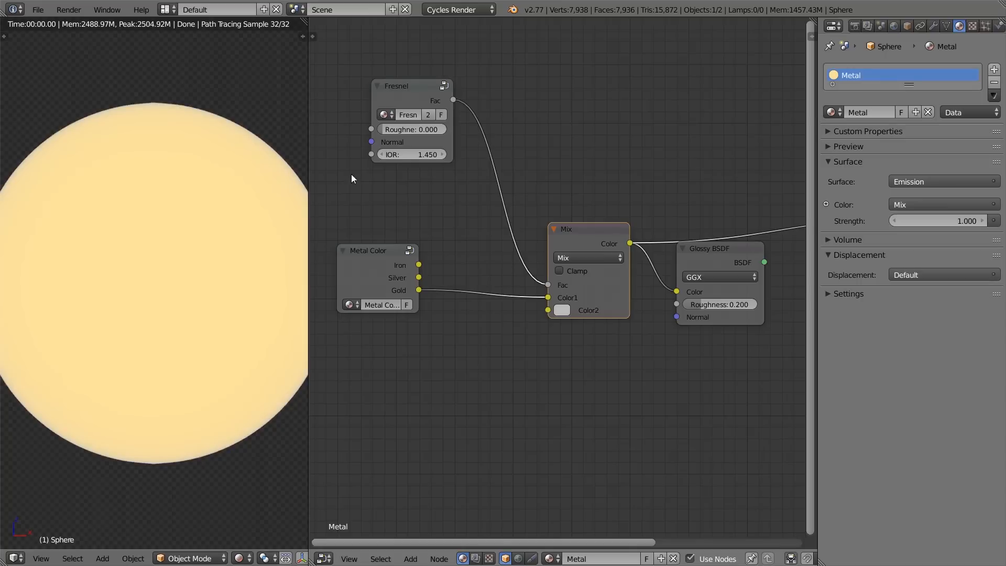
{"action": "left_click", "coordinate": [435, 108], "text": "ctrl+shift"}
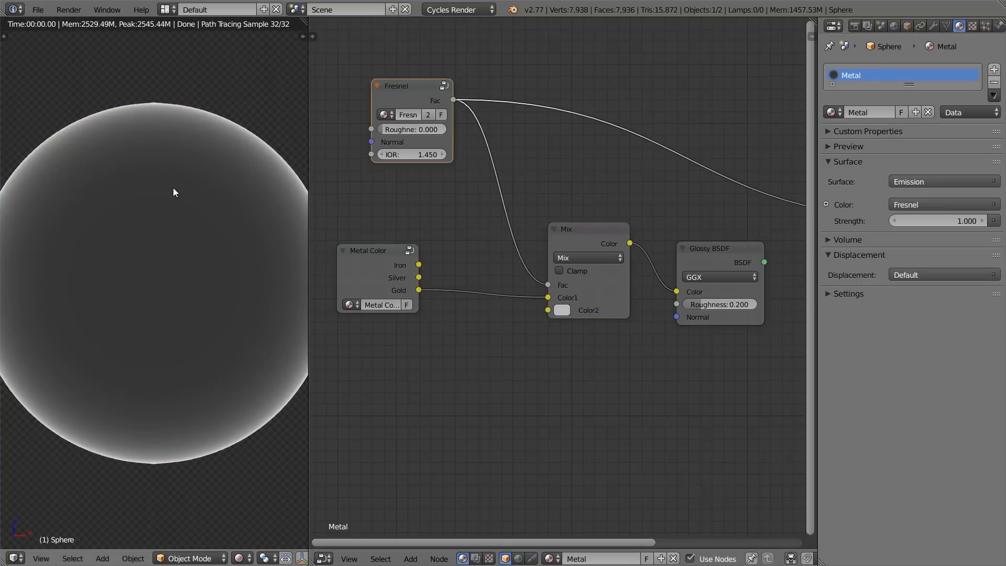
{"action": "left_click", "coordinate": [577, 235], "text": "ctrl+shift"}
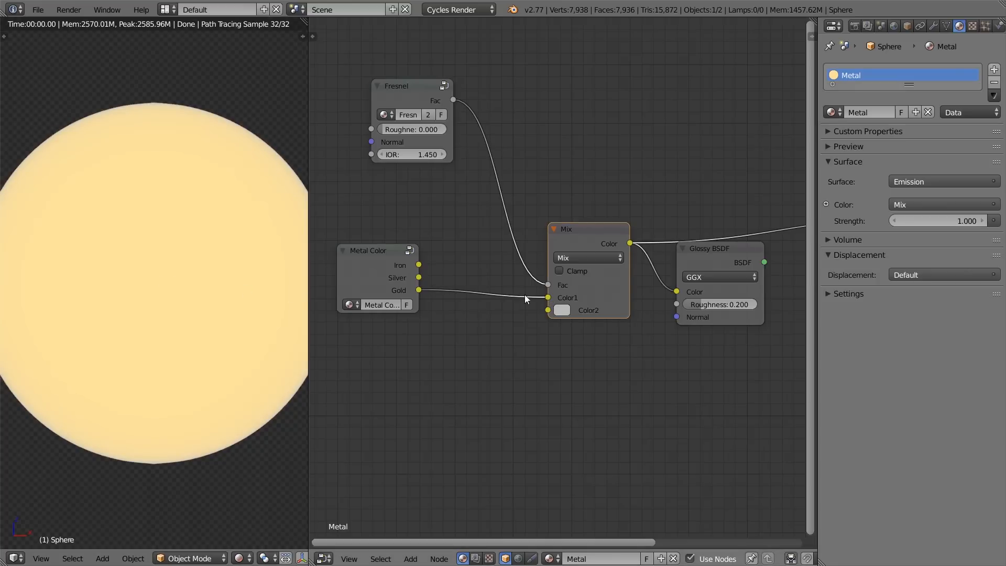
Step: Disconnect the Gold output from the Mix node and set its Color1 to green and Color2 to magenta
{"action": "left_click_drag", "start_coordinate": [507, 299], "coordinate": [501, 297]}
{"action": "left_click_drag", "start_coordinate": [419, 289], "coordinate": [556, 297]}
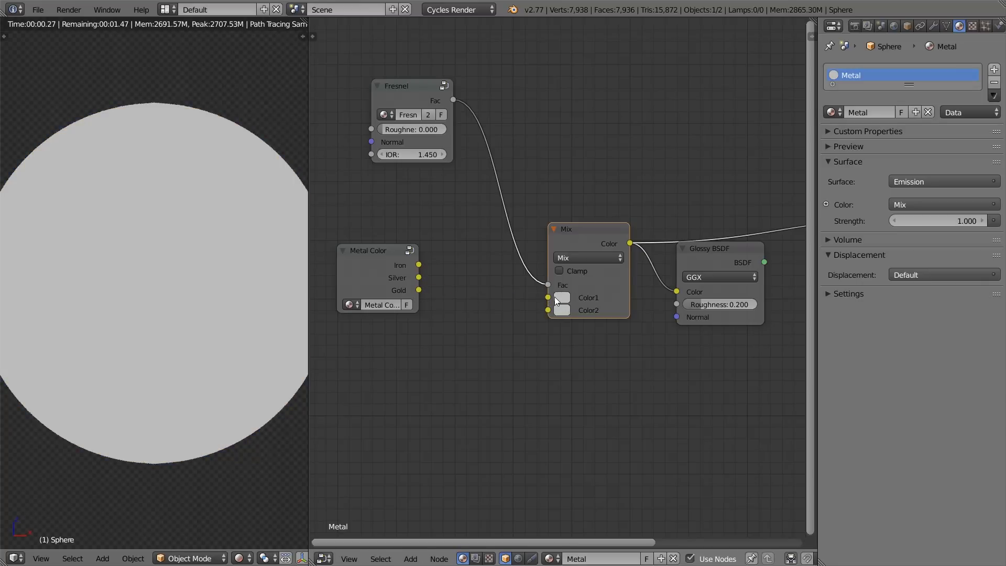
{"action": "left_click", "coordinate": [556, 297]}
{"action": "left_click_drag", "start_coordinate": [579, 159], "coordinate": [565, 150]}
{"action": "left_click", "coordinate": [563, 310]}
{"action": "left_click", "coordinate": [635, 214]}
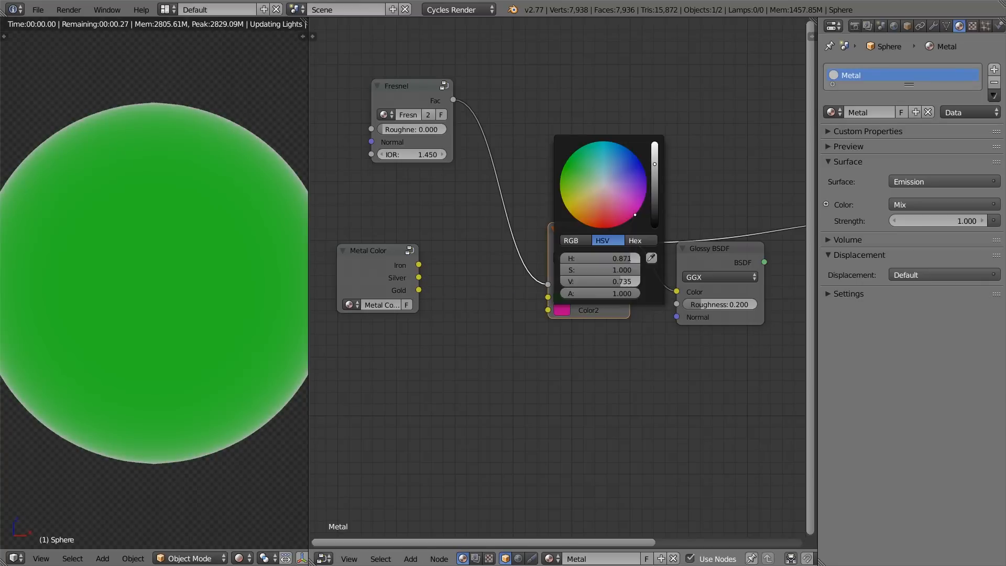
Step: Widen the 3D view and examine where the Fresnel mix tints the sphere's edge
{"action": "scroll", "coordinate": [152, 161], "scroll_direction": "up", "scroll_amount": 2}
{"action": "middle_click_drag", "start_coordinate": [152, 162], "coordinate": [256, 220]}
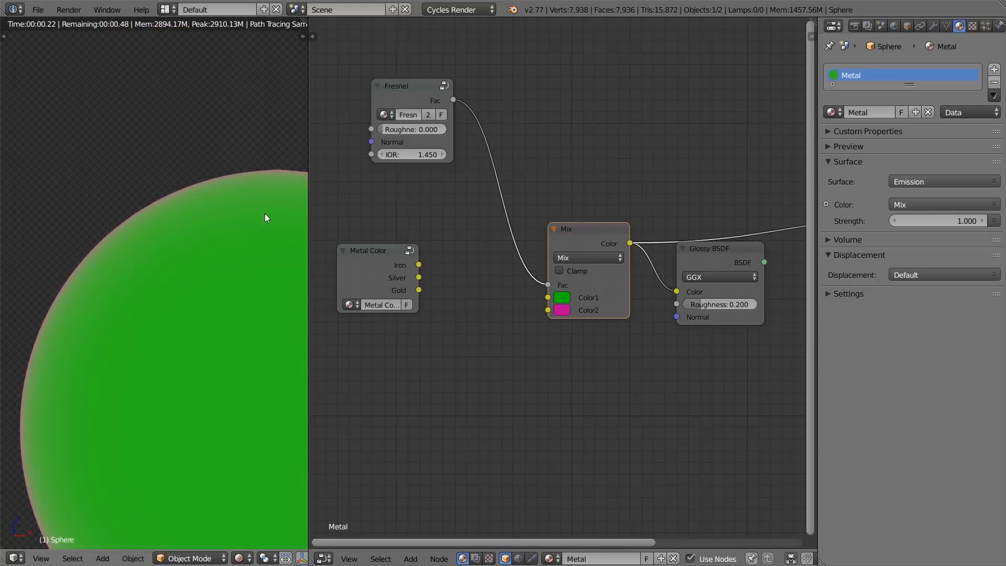
{"action": "left_click_drag", "start_coordinate": [309, 210], "coordinate": [390, 215]}
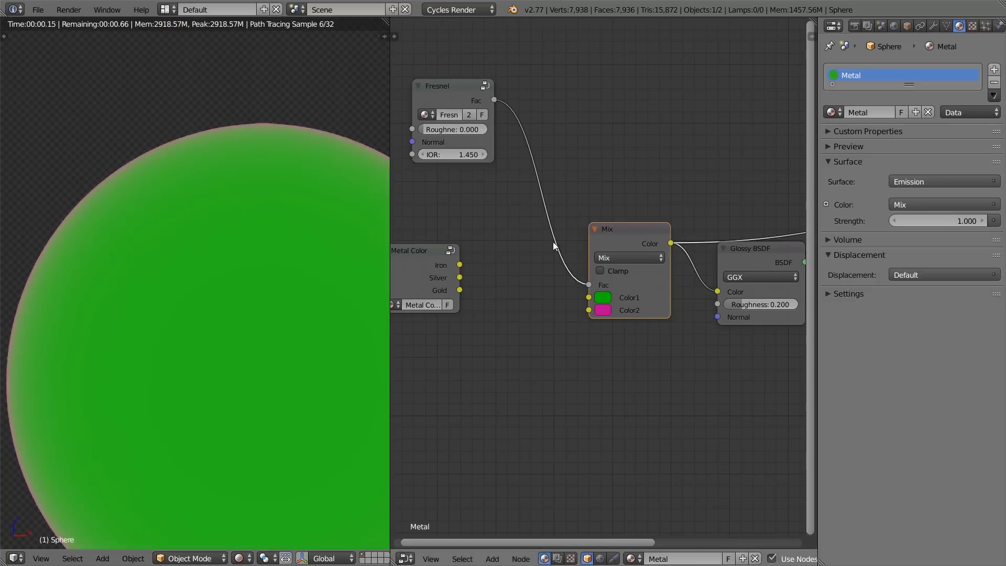
{"action": "scroll", "coordinate": [247, 266], "scroll_direction": "down", "scroll_amount": 2}
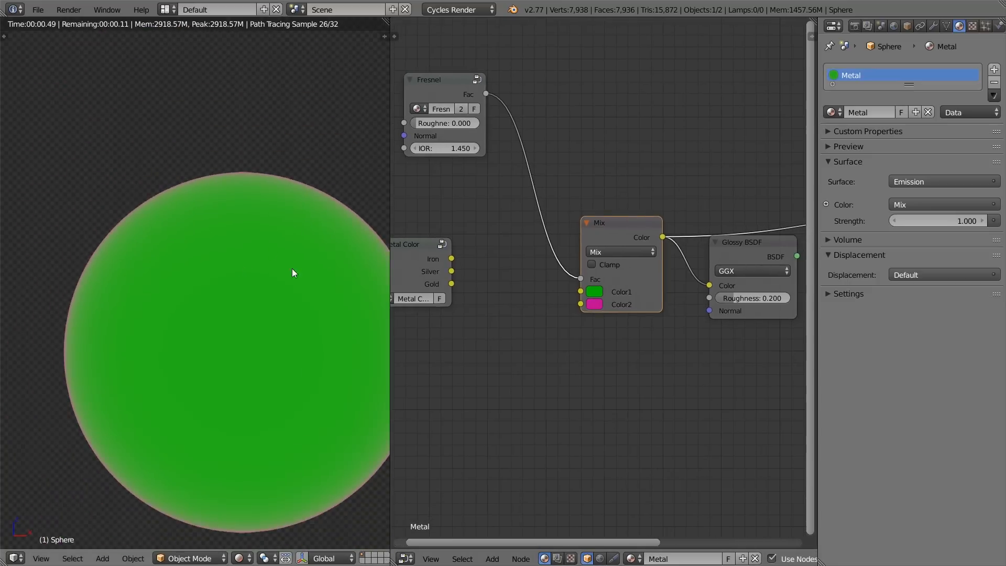
Step: Preview the Glossy BSDF on the sphere and set the Mix node's Color2 to white with saturation 0 and value 1
{"action": "left_click", "coordinate": [748, 258], "text": "ctrl+shift"}
{"action": "middle_click_drag", "start_coordinate": [756, 301], "coordinate": [690, 272]}
{"action": "scroll", "coordinate": [597, 275], "scroll_direction": "up", "scroll_amount": 1}
{"action": "left_click", "coordinate": [568, 281]}
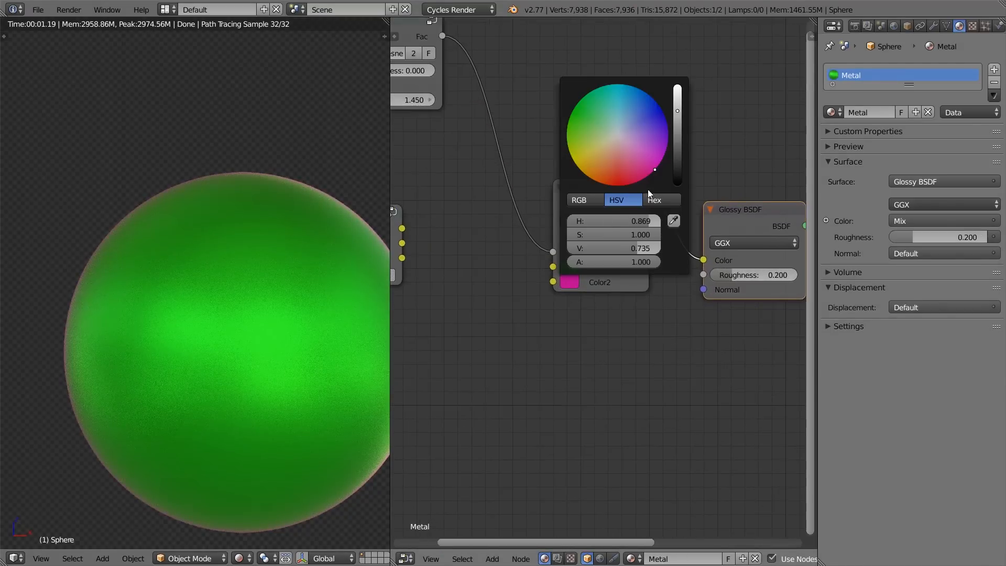
{"action": "left_click", "coordinate": [596, 202]}
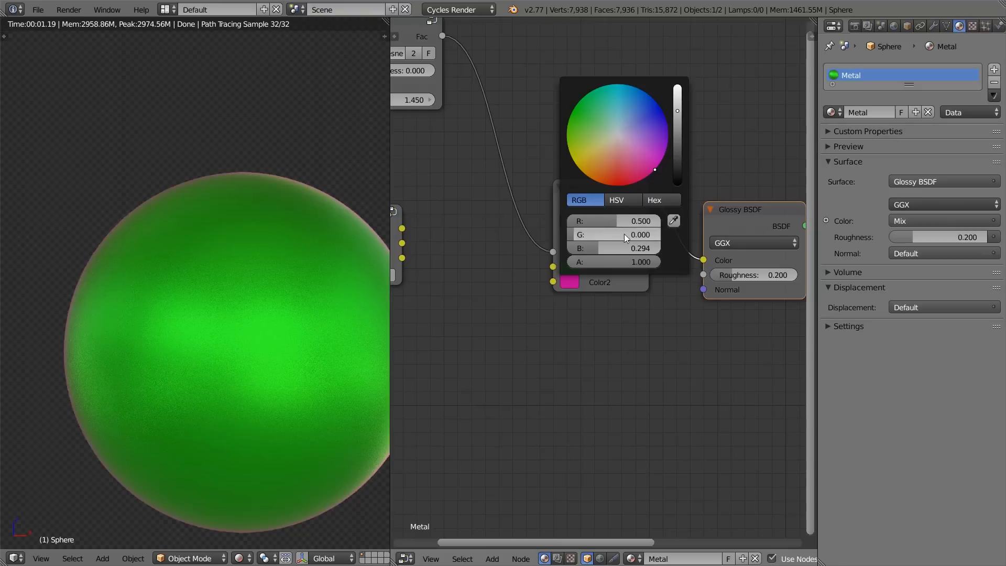
{"action": "left_click", "coordinate": [620, 202]}
{"action": "left_click_drag", "start_coordinate": [633, 232], "coordinate": [661, 248]}
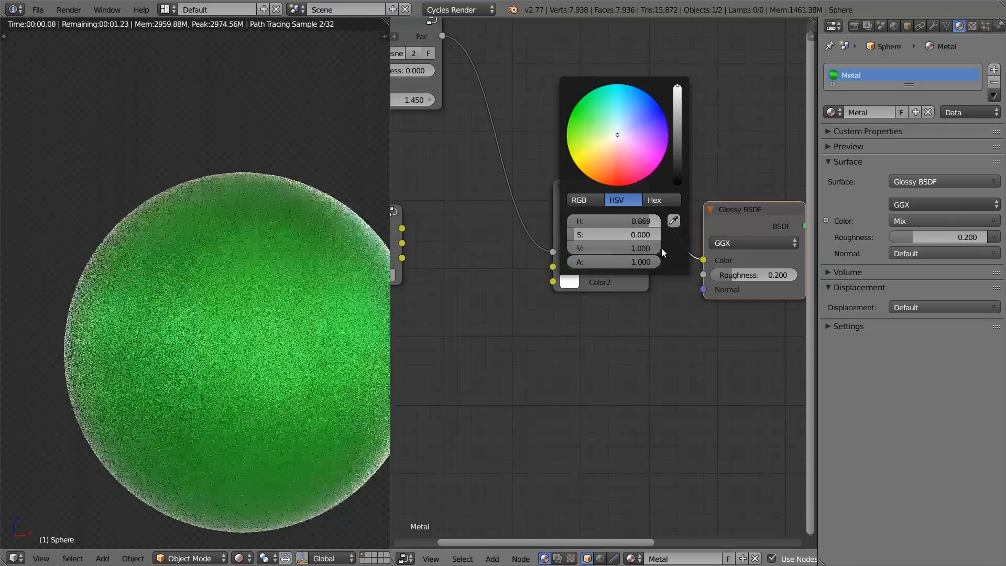
Step: Set the Glossy BSDF's roughness to 0.080 and relink the Gold output to the Mix node's Color1 input
{"action": "scroll", "coordinate": [209, 199], "scroll_direction": "up", "scroll_amount": 2}
{"action": "scroll", "coordinate": [262, 184], "scroll_direction": "up", "scroll_amount": 1}
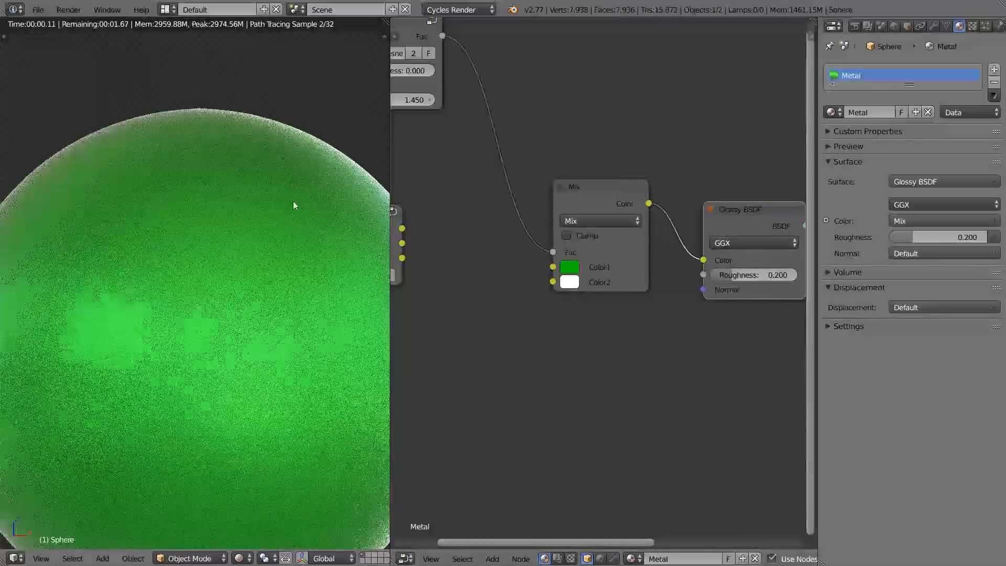
{"action": "left_click_drag", "start_coordinate": [746, 273], "coordinate": [736, 273]}
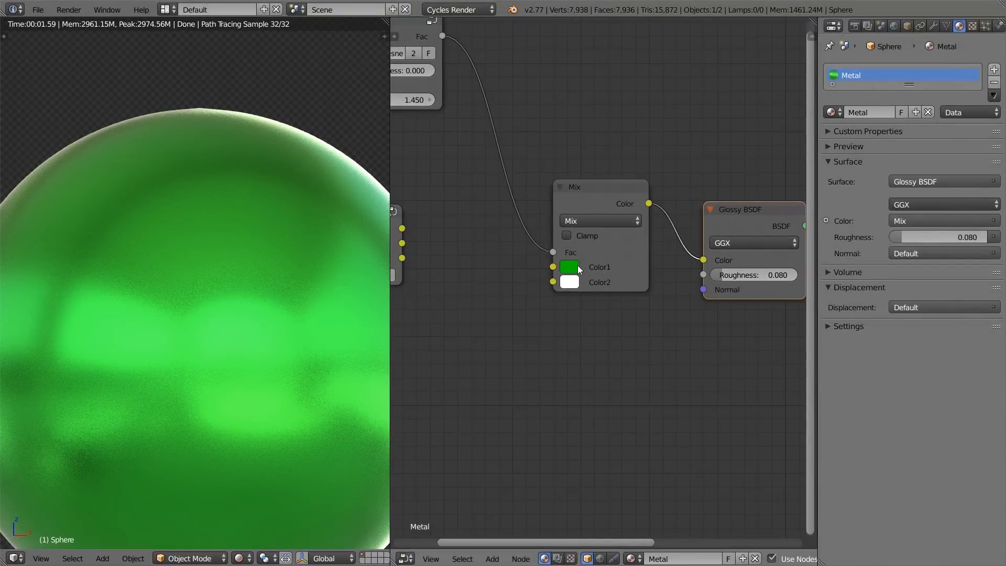
{"action": "scroll", "coordinate": [579, 265], "scroll_direction": "down", "scroll_amount": 1}
{"action": "left_click_drag", "start_coordinate": [444, 262], "coordinate": [562, 270]}
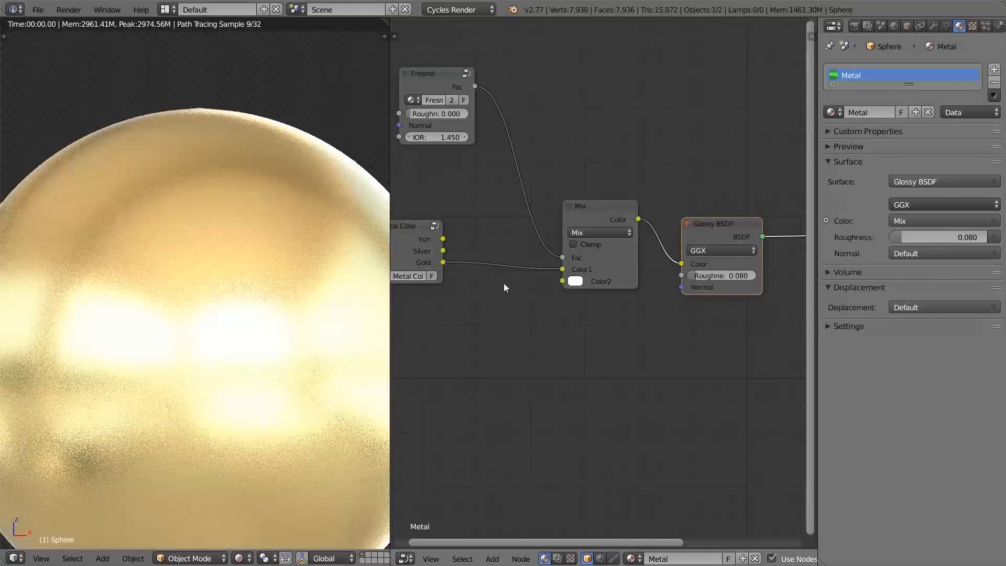
Step: Compare the gold sphere's upper edge up close with the Mix node muted and unmuted
{"action": "middle_click_drag", "start_coordinate": [214, 284], "coordinate": [190, 236]}
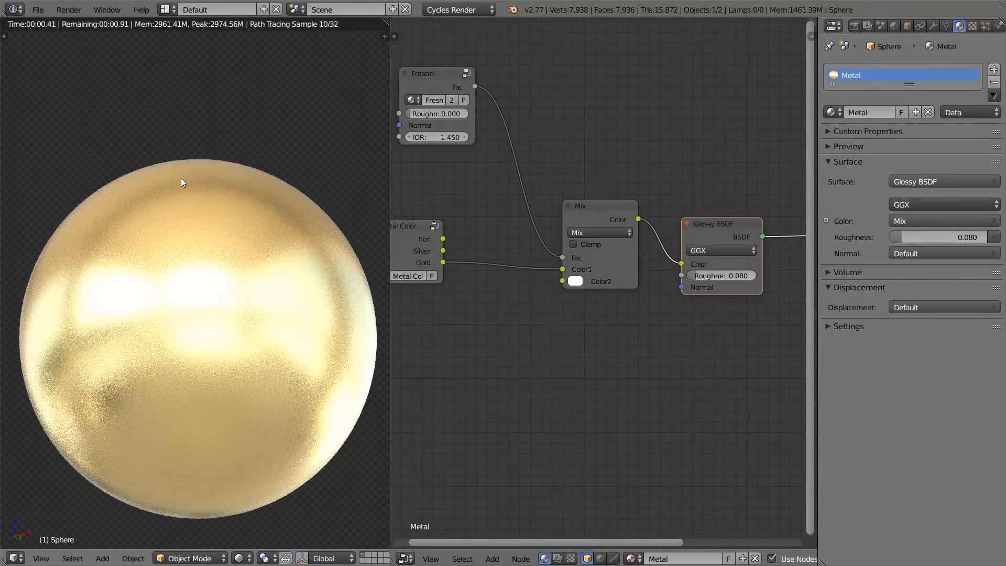
{"action": "middle_click_drag", "start_coordinate": [181, 178], "coordinate": [185, 256], "text": "shift"}
{"action": "scroll", "coordinate": [186, 257], "scroll_direction": "up", "scroll_amount": 3}
{"action": "scroll", "coordinate": [530, 177], "scroll_direction": "down", "scroll_amount": 1}
{"action": "scroll", "coordinate": [258, 205], "scroll_direction": "up", "scroll_amount": 2}
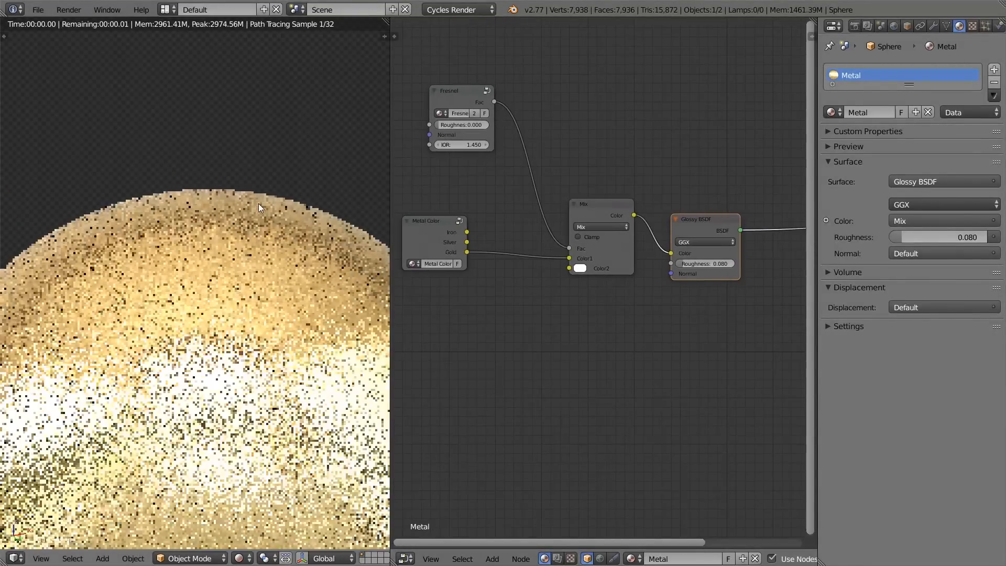
{"action": "middle_click_drag", "start_coordinate": [262, 183], "coordinate": [252, 253], "text": "shift"}
{"action": "scroll", "coordinate": [253, 253], "scroll_direction": "up", "scroll_amount": 5}
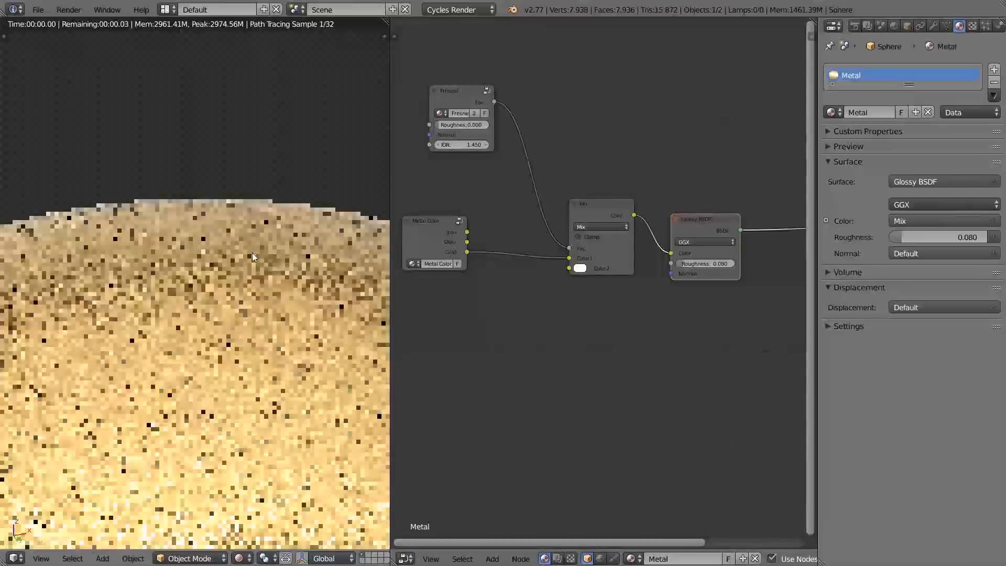
{"action": "left_click", "coordinate": [597, 204]}
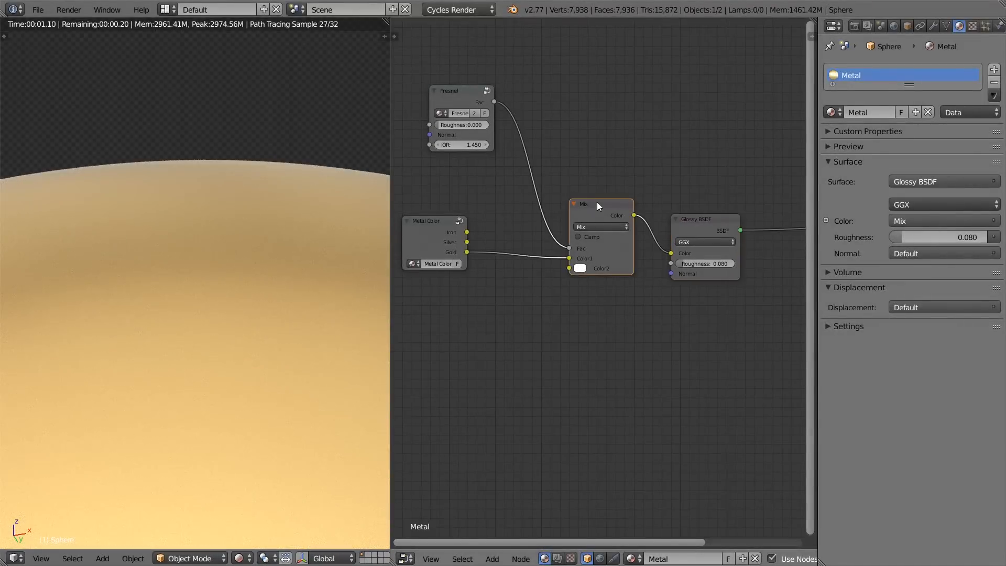
{"action": "key", "text": "m"}
{"action": "key", "text": "m"}
{"action": "key", "text": "m"}
{"action": "key", "text": "m"}
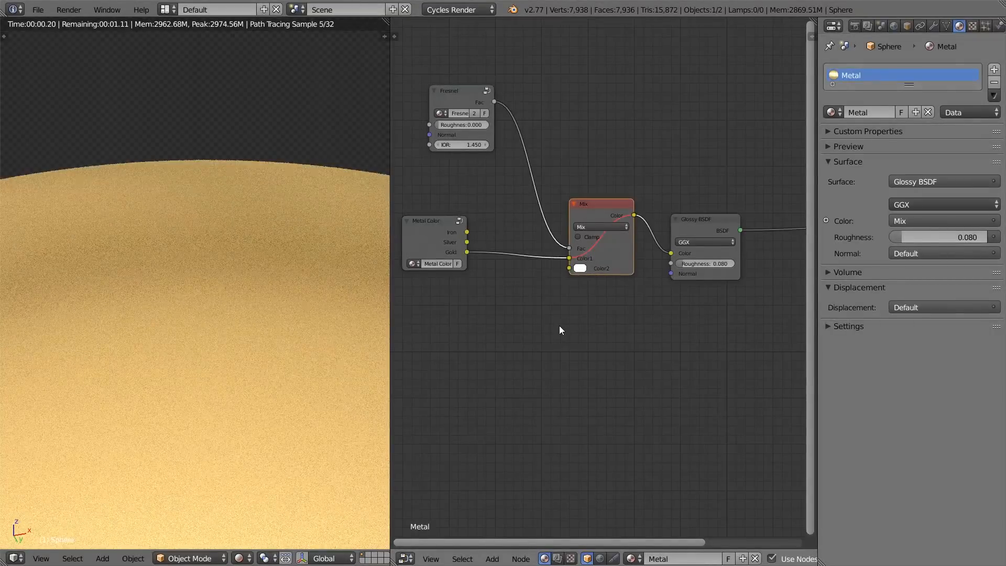
Step: Repeat the muted and unmuted comparison of the Mix node with more of the sphere in view
{"action": "scroll", "coordinate": [207, 354], "scroll_direction": "down", "scroll_amount": 3}
{"action": "scroll", "coordinate": [209, 362], "scroll_direction": "down", "scroll_amount": 1}
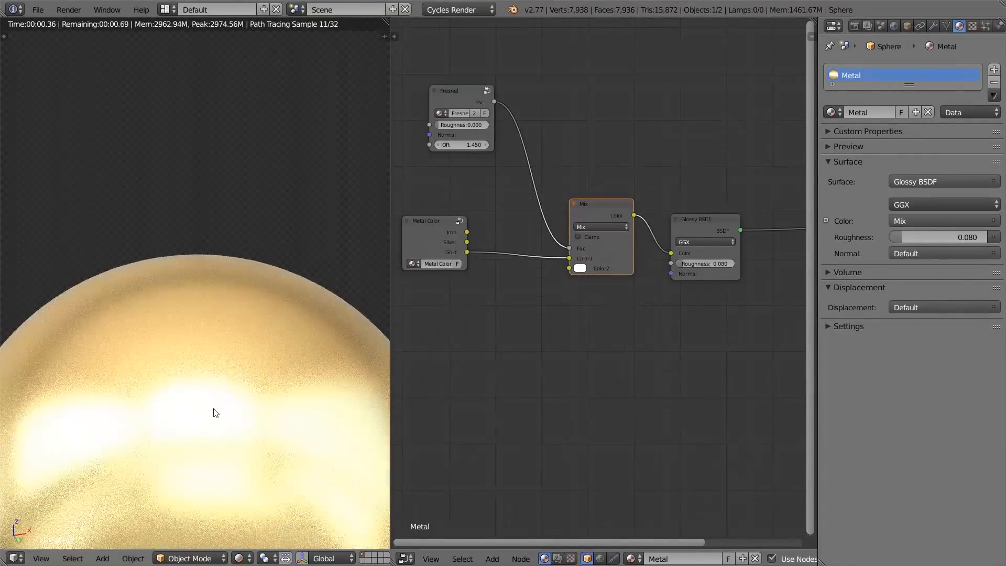
{"action": "key", "text": "m"}
{"action": "key", "text": "m"}
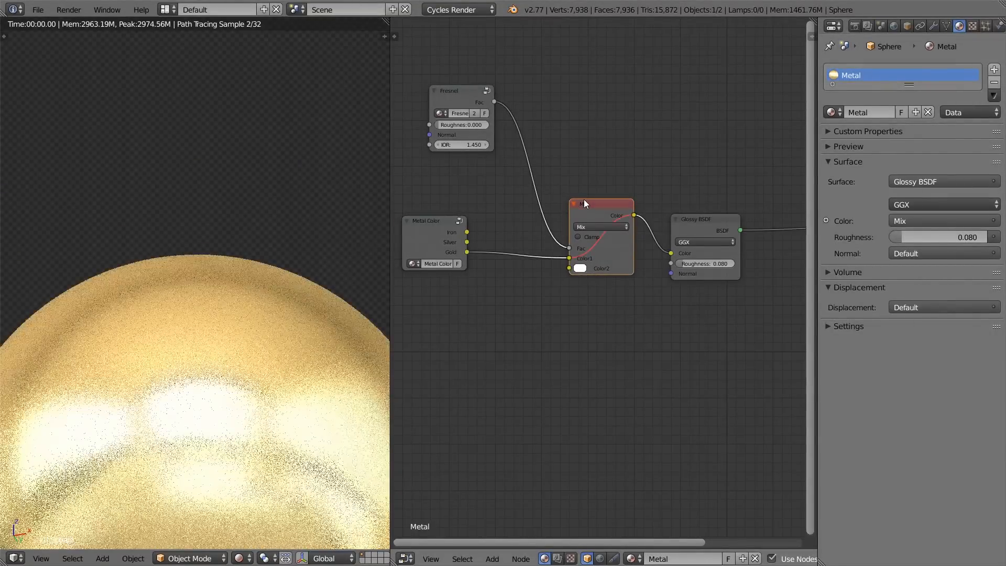
{"action": "scroll", "coordinate": [162, 273], "scroll_direction": "up", "scroll_amount": 3}
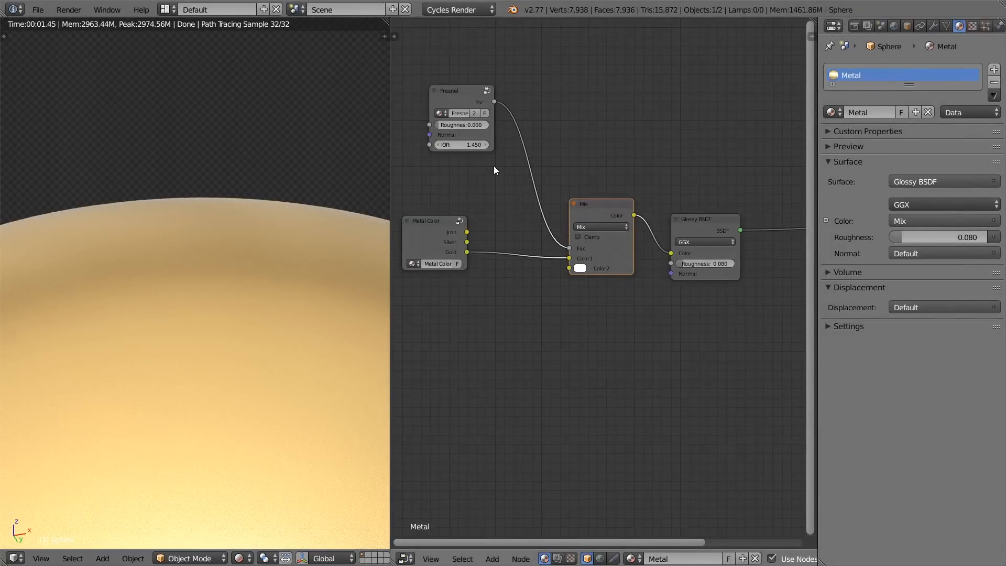
Step: Move the Fresnel group to directly above the Metal Color group
{"action": "scroll", "coordinate": [479, 149], "scroll_direction": "up", "scroll_amount": 3}
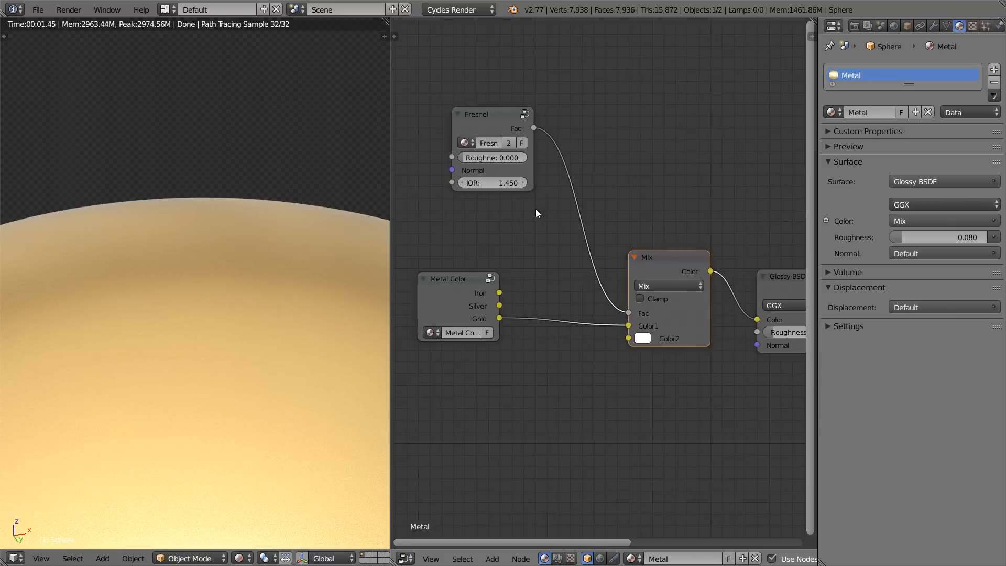
{"action": "left_click_drag", "start_coordinate": [463, 79], "coordinate": [448, 175]}
{"action": "middle_click_drag", "start_coordinate": [450, 173], "coordinate": [547, 144]}
{"action": "scroll", "coordinate": [570, 241], "scroll_direction": "up", "scroll_amount": 2}
{"action": "left_click_drag", "start_coordinate": [520, 105], "coordinate": [492, 108]}
Step: Try IOR values of 2 and 3 on the Fresnel group and preview the group on the sphere
{"action": "left_click", "coordinate": [509, 216]}
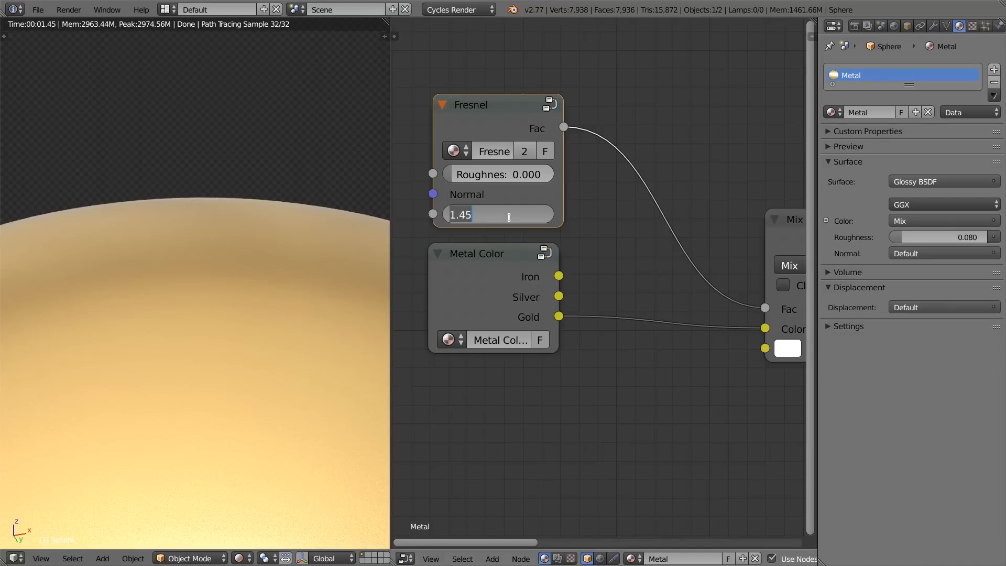
{"action": "type", "text": "2"}
{"action": "key", "text": "Return"}
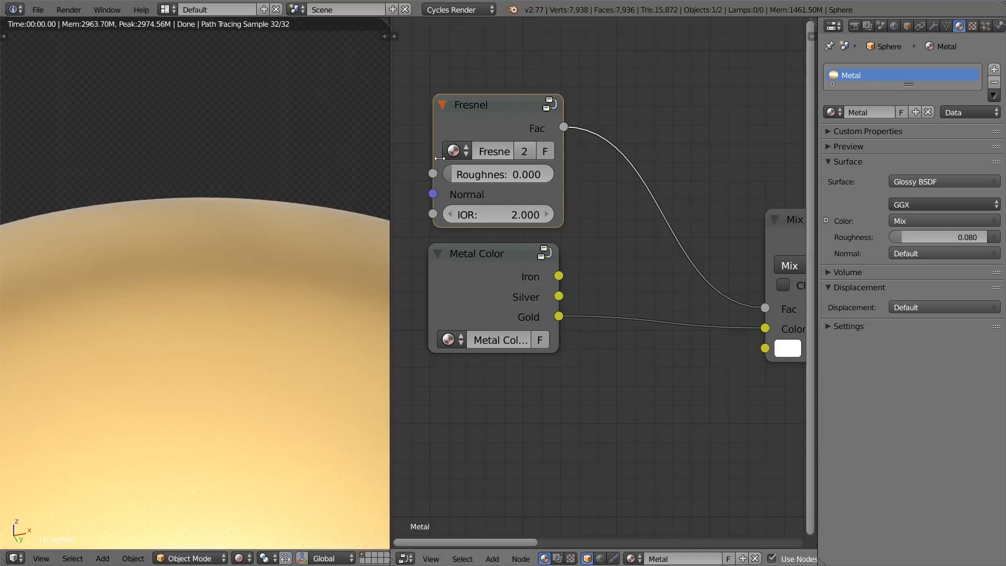
{"action": "left_click", "coordinate": [486, 116], "text": "ctrl+shift"}
{"action": "left_click", "coordinate": [518, 215]}
{"action": "type", "text": "3"}
{"action": "key", "text": "Return"}
Step: Set the Fresnel group's IOR back to 1.45 and check the falloff on the sphere
{"action": "left_click", "coordinate": [518, 214]}
{"action": "type", "text": "1.45"}
{"action": "key", "text": "Return"}
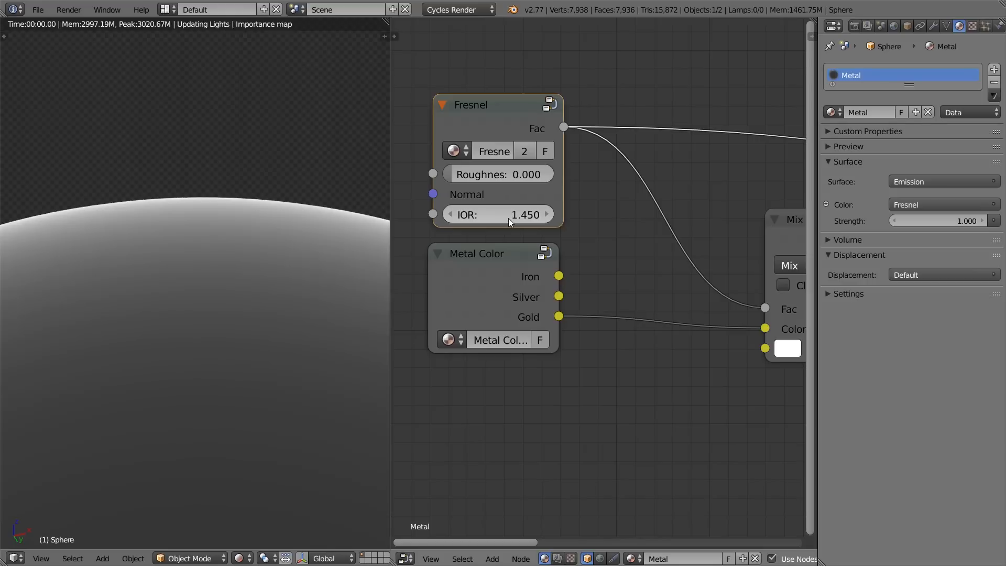
{"action": "scroll", "coordinate": [273, 332], "scroll_direction": "up", "scroll_amount": 2}
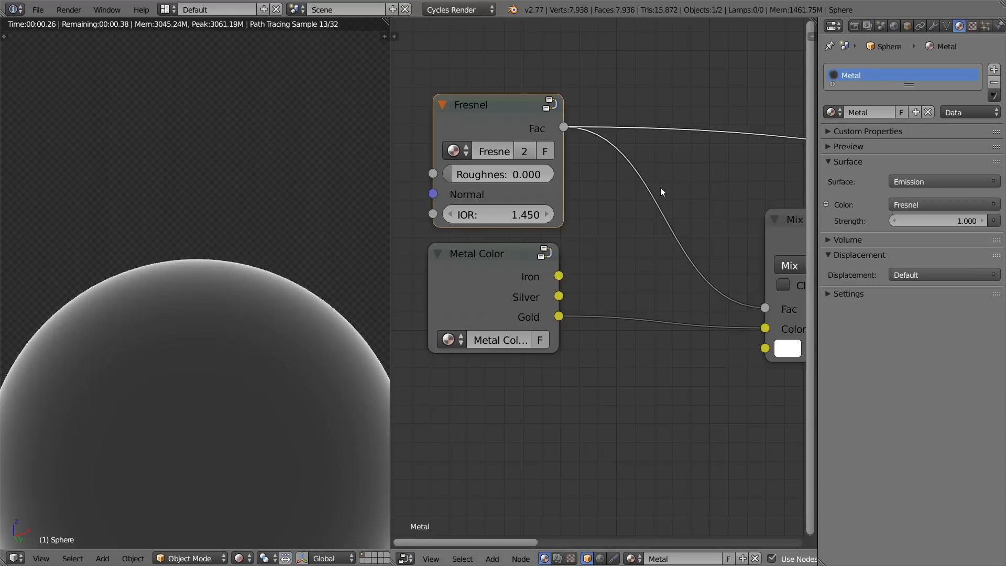
Step: Preview the Glossy BSDF on the sphere and examine the gold surface near its upper edge
{"action": "scroll", "coordinate": [660, 187], "scroll_direction": "down", "scroll_amount": 4}
{"action": "middle_click_drag", "start_coordinate": [733, 265], "coordinate": [612, 224]}
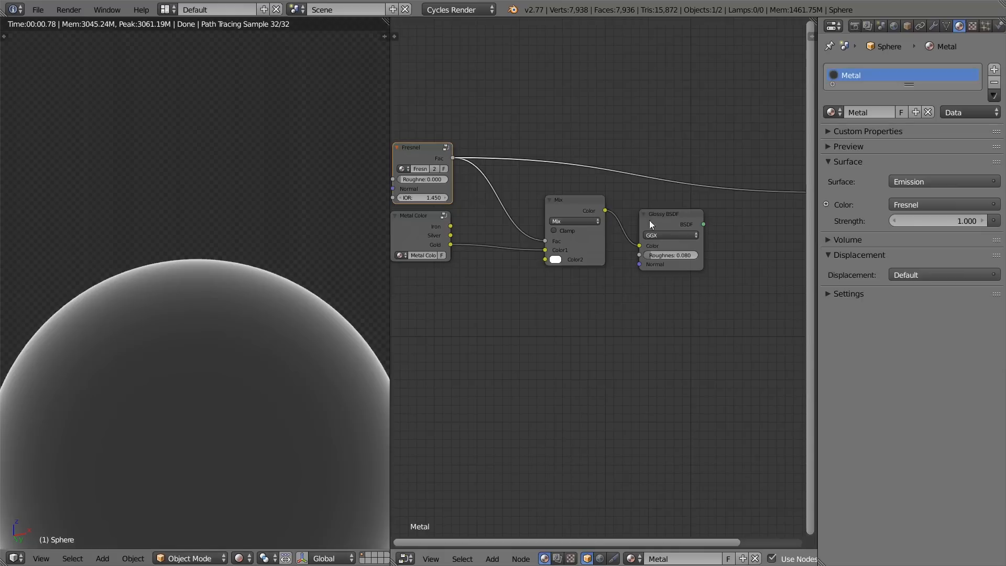
{"action": "left_click", "coordinate": [647, 219], "text": "ctrl+shift"}
{"action": "middle_click_drag", "start_coordinate": [543, 229], "coordinate": [634, 256]}
{"action": "scroll", "coordinate": [221, 308], "scroll_direction": "up", "scroll_amount": 5}
{"action": "scroll", "coordinate": [221, 308], "scroll_direction": "up", "scroll_amount": 1}
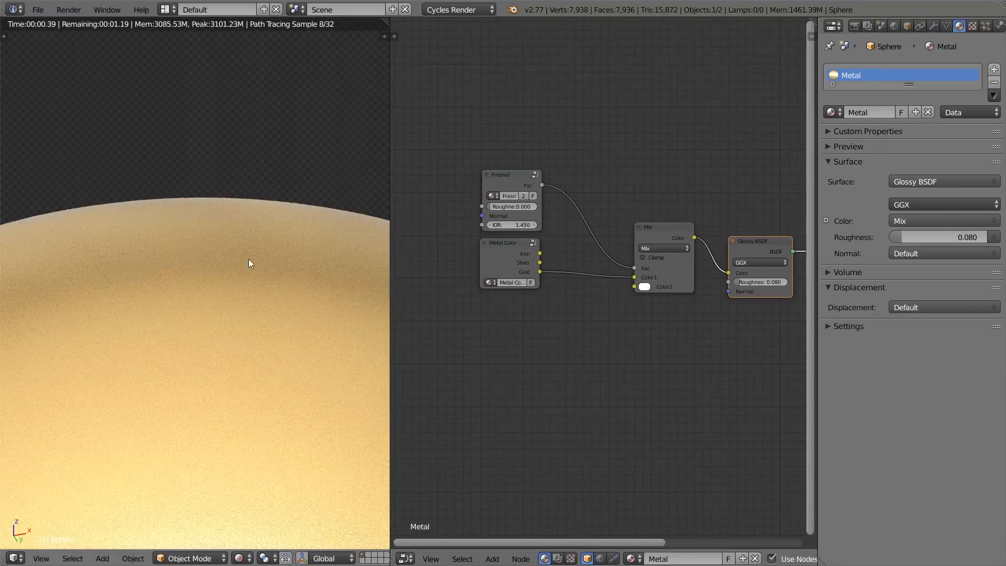
{"action": "scroll", "coordinate": [252, 251], "scroll_direction": "up", "scroll_amount": 1}
Step: Try an IOR of 2.97 on the Fresnel group
{"action": "scroll", "coordinate": [518, 200], "scroll_direction": "up", "scroll_amount": 3}
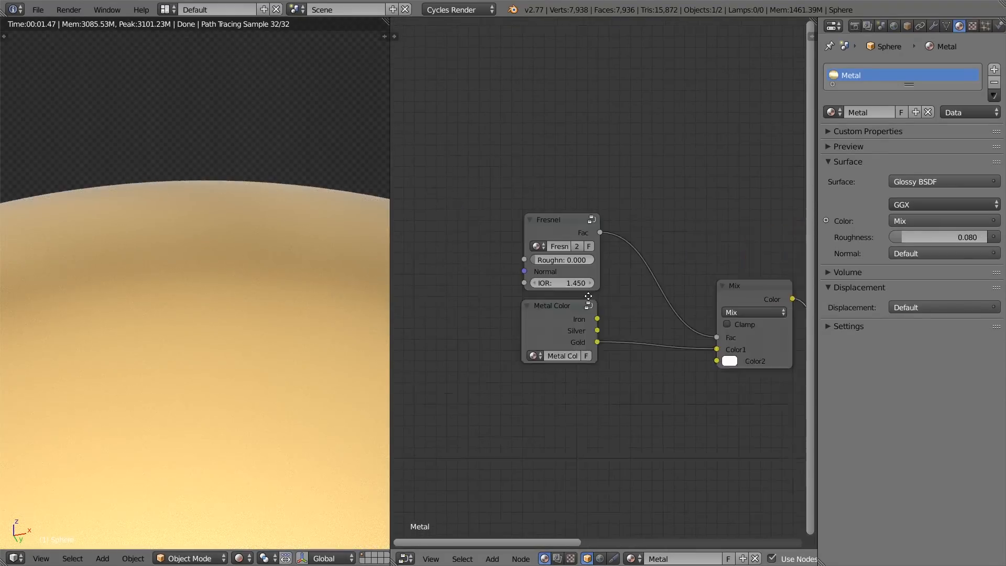
{"action": "left_click", "coordinate": [570, 307]}
{"action": "type", "text": "2.97"}
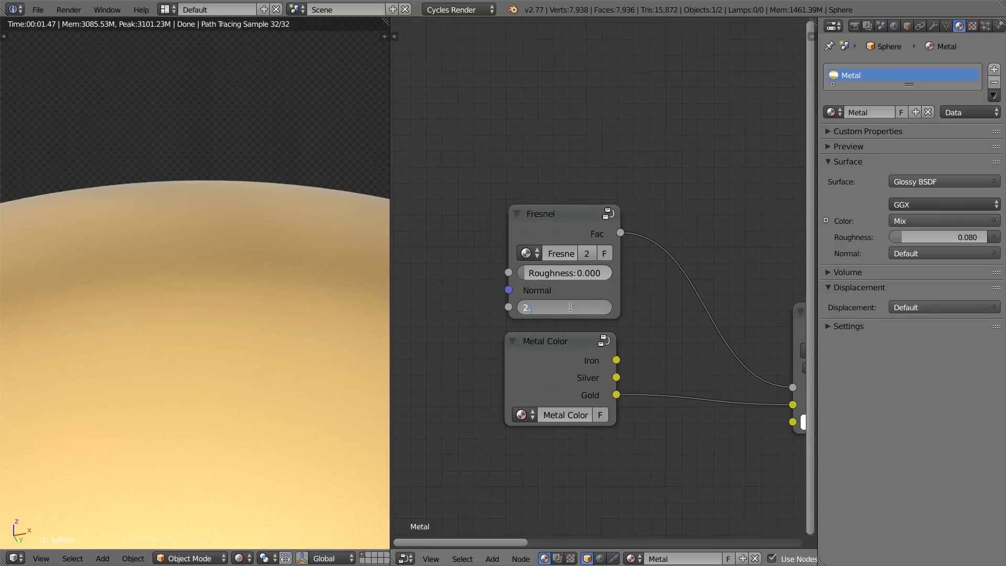
{"action": "key", "text": "Return"}
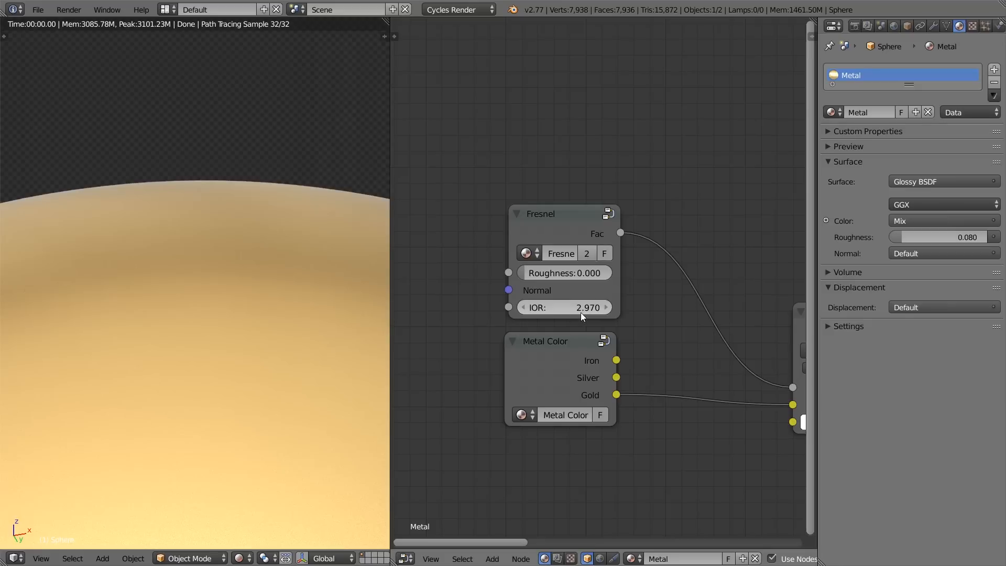
Step: Inside the Fresnel group, link the Group Input's IOR output to the Fresnel node's IOR input and exit the group
{"action": "key", "text": "Tab"}
{"action": "left_click_drag", "start_coordinate": [470, 239], "coordinate": [699, 237]}
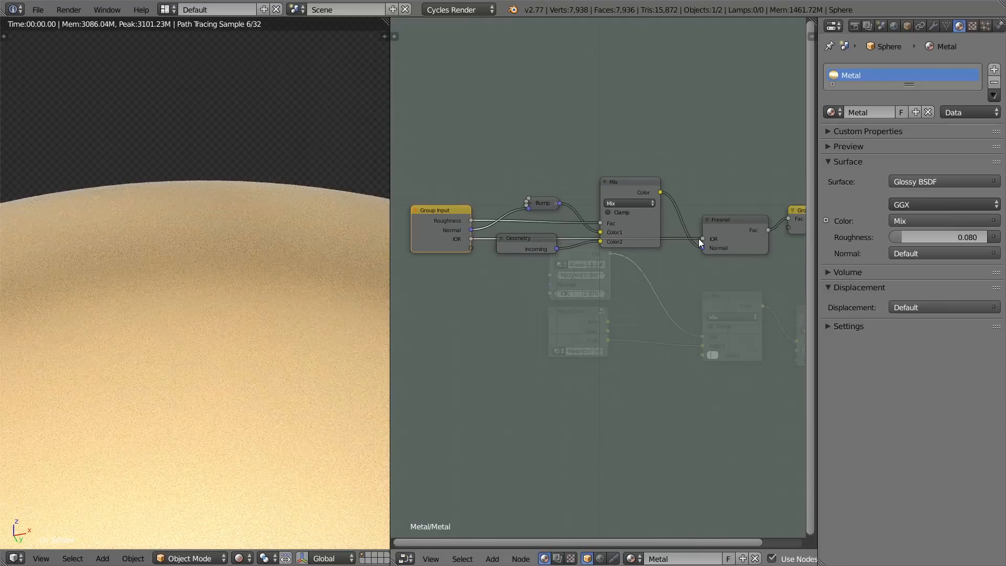
{"action": "right_click", "coordinate": [726, 225]}
{"action": "left_click", "coordinate": [451, 230]}
{"action": "key", "text": "Tab"}
Step: Preview the Fresnel group on the sphere and set its IOR to 1.45
{"action": "scroll", "coordinate": [665, 253], "scroll_direction": "down", "scroll_amount": 4}
{"action": "middle_click_drag", "start_coordinate": [665, 253], "coordinate": [575, 243]}
{"action": "left_click", "coordinate": [524, 241], "text": "ctrl+shift"}
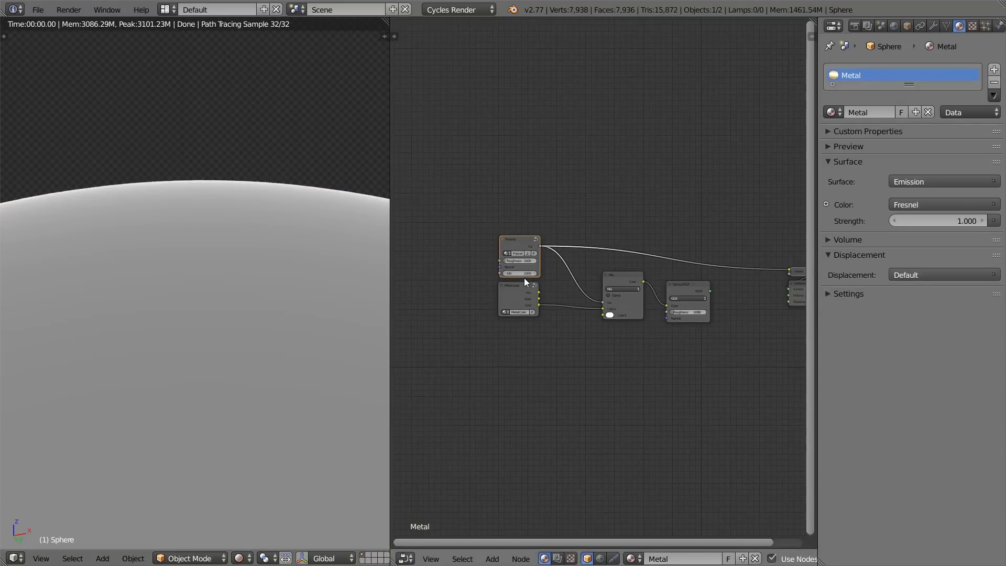
{"action": "scroll", "coordinate": [524, 276], "scroll_direction": "up", "scroll_amount": 2}
{"action": "left_click", "coordinate": [478, 271]}
{"action": "type", "text": "1.45"}
{"action": "key", "text": "Return"}
Step: Raise the Fresnel group's IOR to 1.85
{"action": "scroll", "coordinate": [291, 325], "scroll_direction": "down", "scroll_amount": 2}
{"action": "scroll", "coordinate": [437, 253], "scroll_direction": "up", "scroll_amount": 1}
{"action": "left_click", "coordinate": [490, 270]}
{"action": "left_click", "coordinate": [489, 270]}
{"action": "left_click", "coordinate": [490, 270]}
{"action": "left_click", "coordinate": [490, 270]}
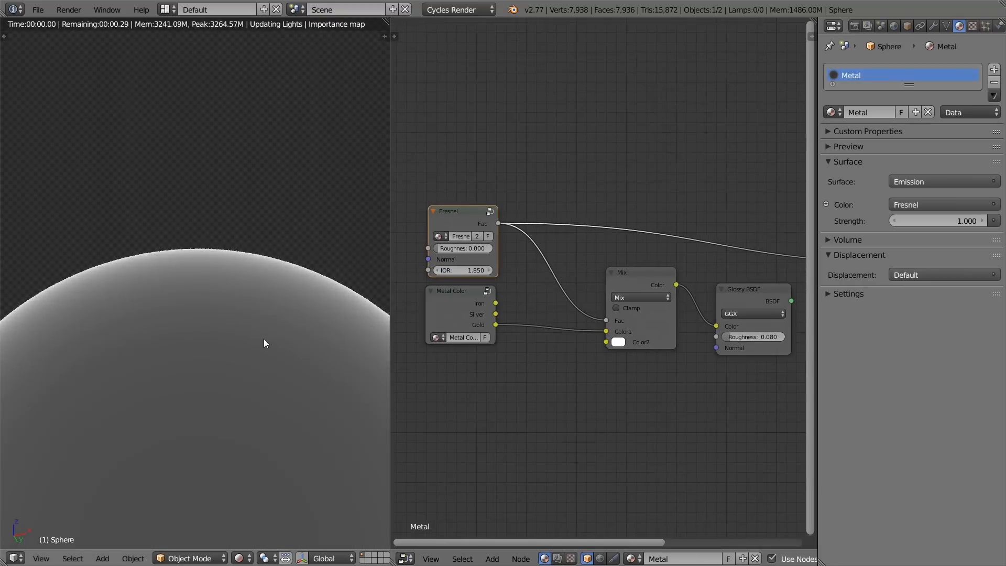
Step: Try an IOR of 2.15 on the Fresnel group
{"action": "scroll", "coordinate": [278, 337], "scroll_direction": "up", "scroll_amount": 2}
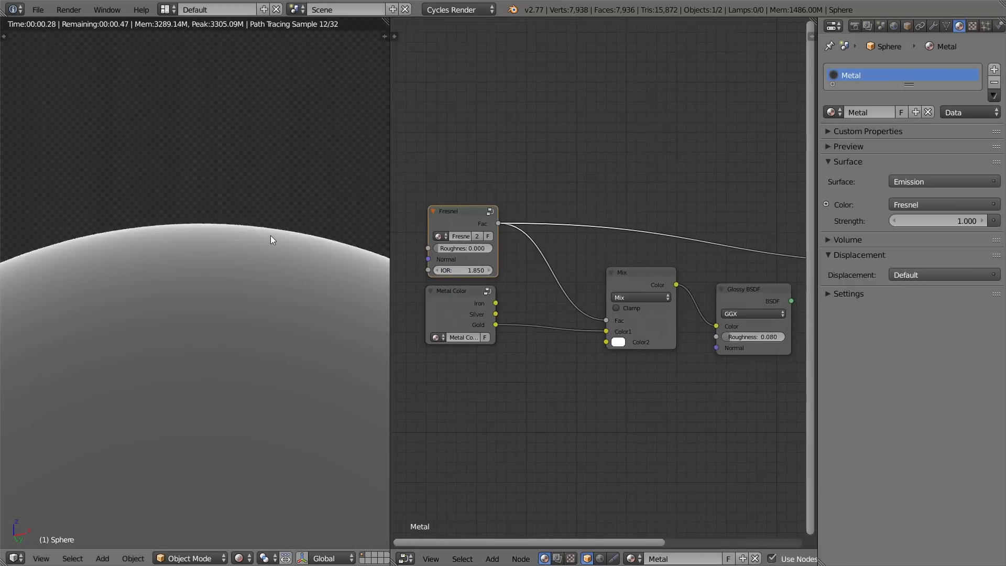
{"action": "left_click", "coordinate": [491, 270]}
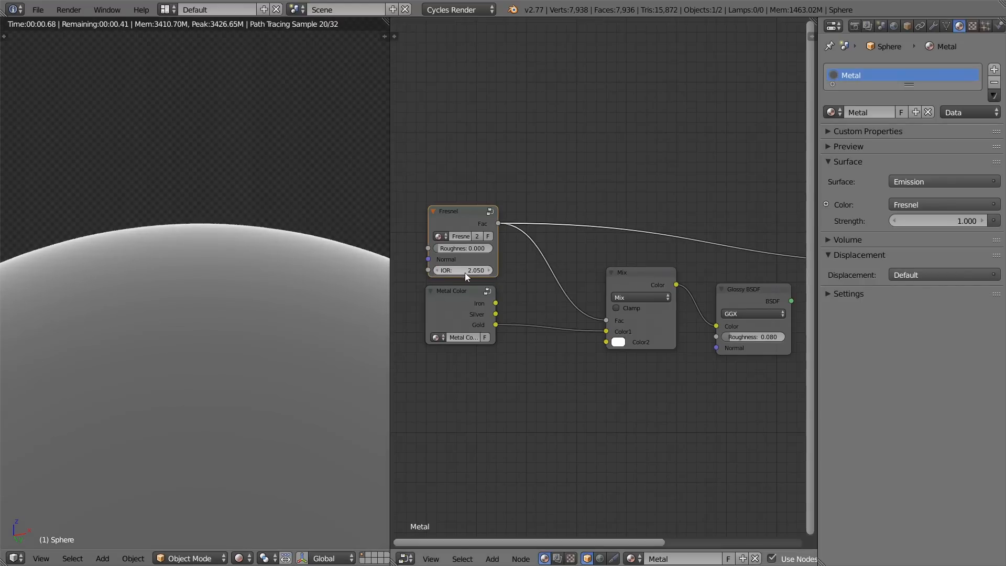
{"action": "left_click", "coordinate": [466, 270]}
{"action": "type", "text": "1.85"}
{"action": "key", "text": "Return"}
{"action": "left_click", "coordinate": [491, 270]}
{"action": "left_click", "coordinate": [490, 270]}
{"action": "left_click", "coordinate": [491, 270]}
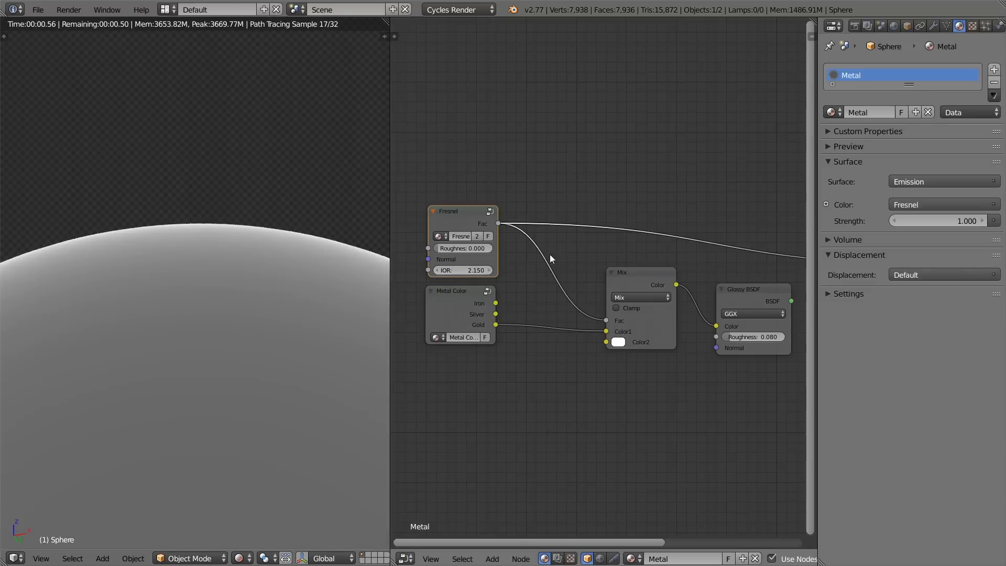
Step: Preview the Glossy BSDF on the sphere and compare it with a preview of the Fresnel group
{"action": "left_click", "coordinate": [754, 299], "text": "ctrl+shift"}
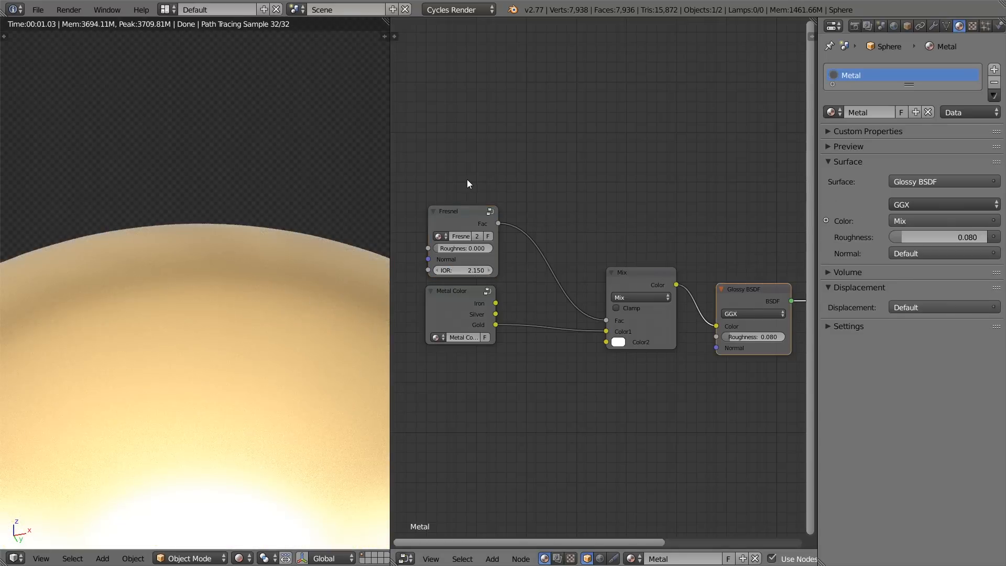
{"action": "left_click", "coordinate": [458, 212], "text": "ctrl+shift"}
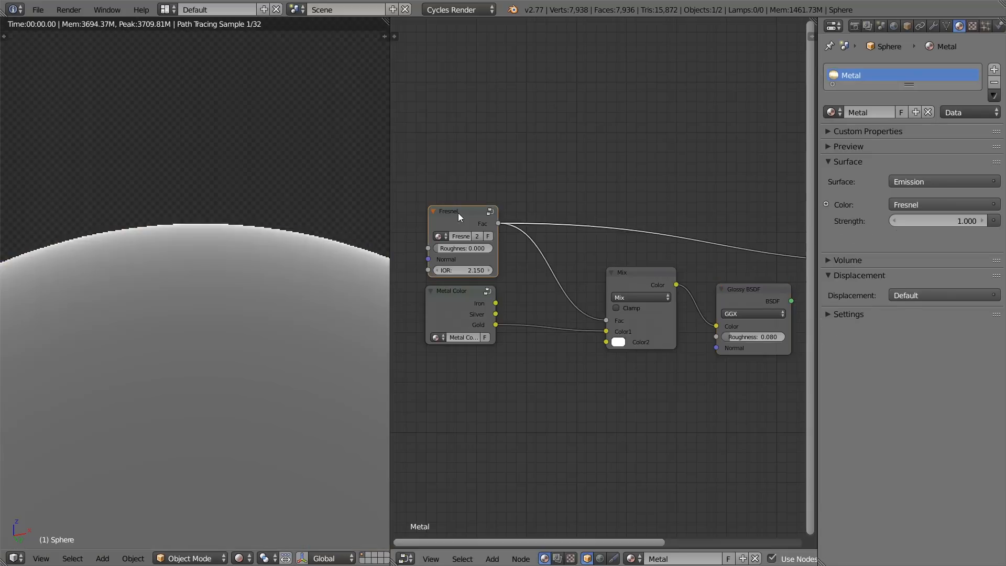
{"action": "scroll", "coordinate": [281, 330], "scroll_direction": "down", "scroll_amount": 4}
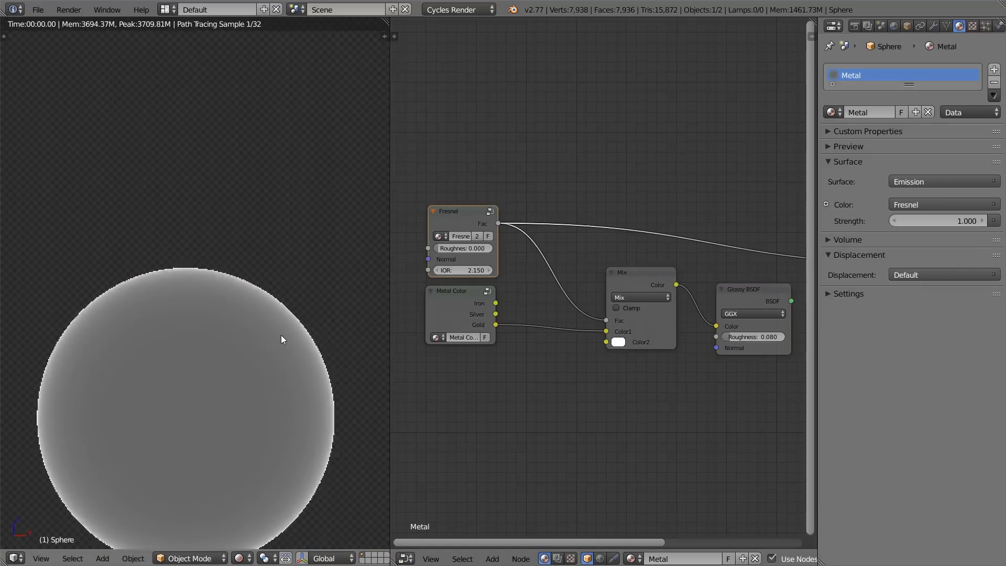
Step: Set the Fresnel group's IOR to 1.45 and view the whole sphere
{"action": "scroll", "coordinate": [564, 287], "scroll_direction": "up", "scroll_amount": 2}
{"action": "middle_click_drag", "start_coordinate": [564, 286], "coordinate": [653, 276]}
{"action": "left_click", "coordinate": [557, 254]}
{"action": "type", "text": "2"}
{"action": "type", "text": ".45"}
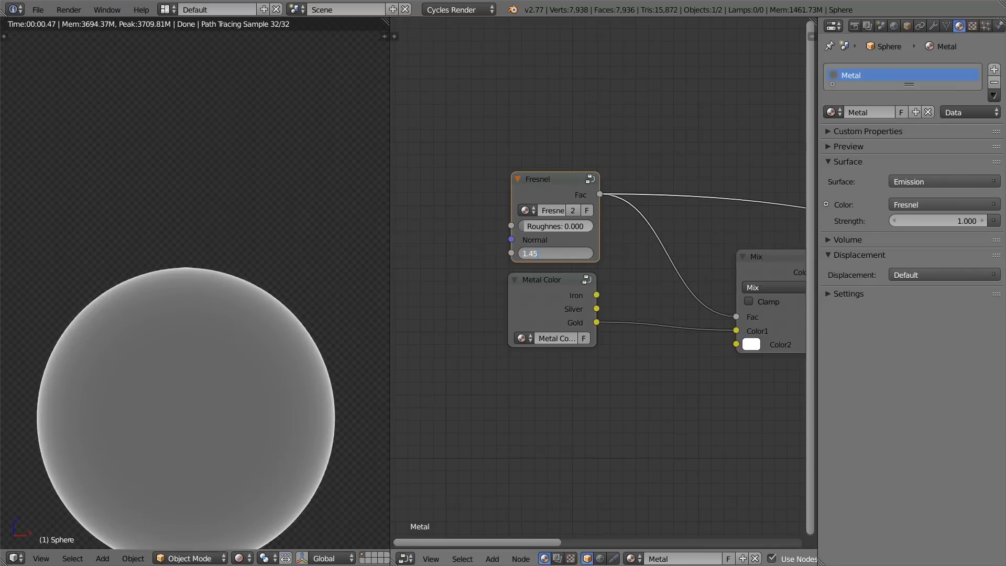
{"action": "key", "text": "Return"}
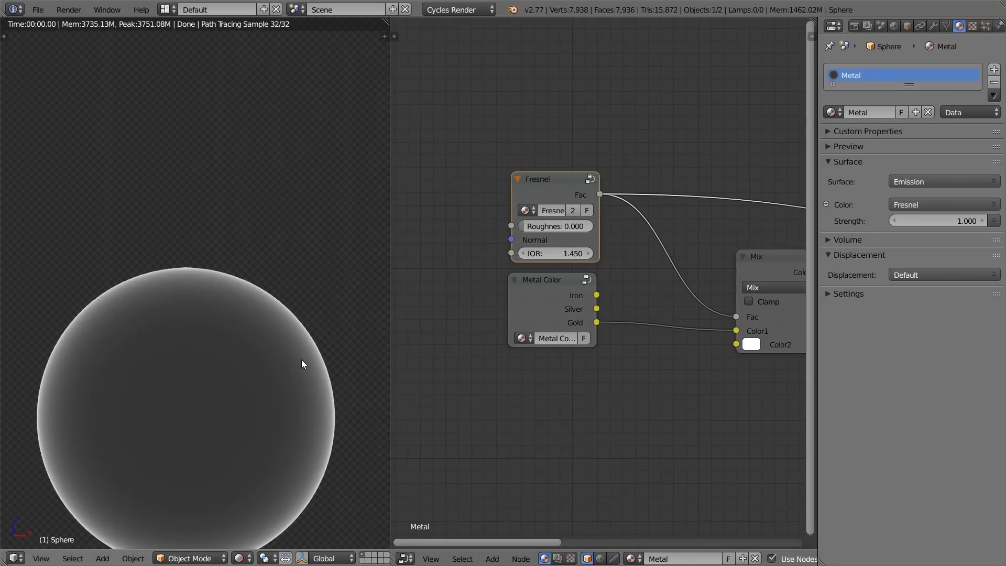
{"action": "scroll", "coordinate": [301, 364], "scroll_direction": "up", "scroll_amount": 2}
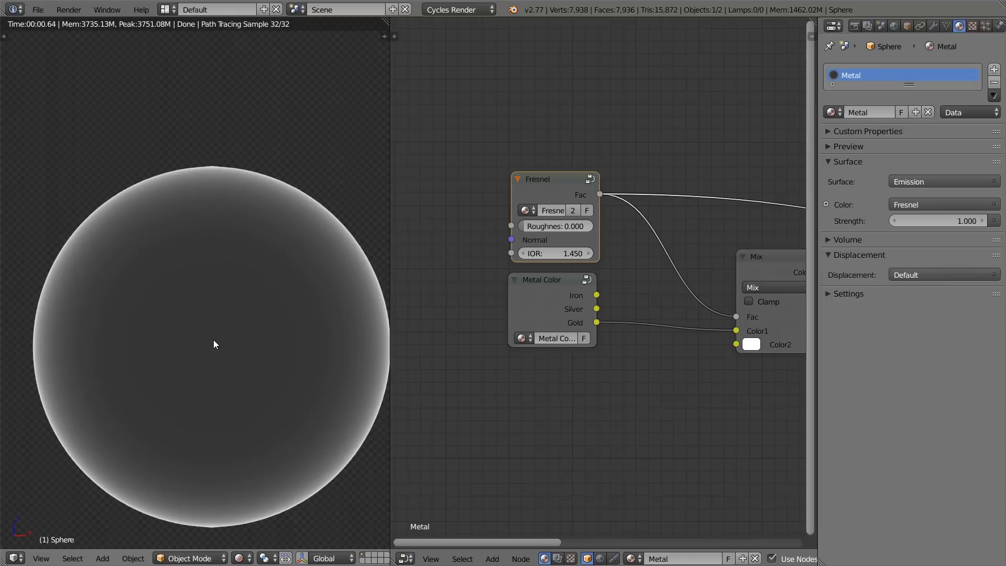
Step: Add a plain Fresnel input node above the Fresnel group and preview it on the sphere
{"action": "key", "text": "shift+a"}
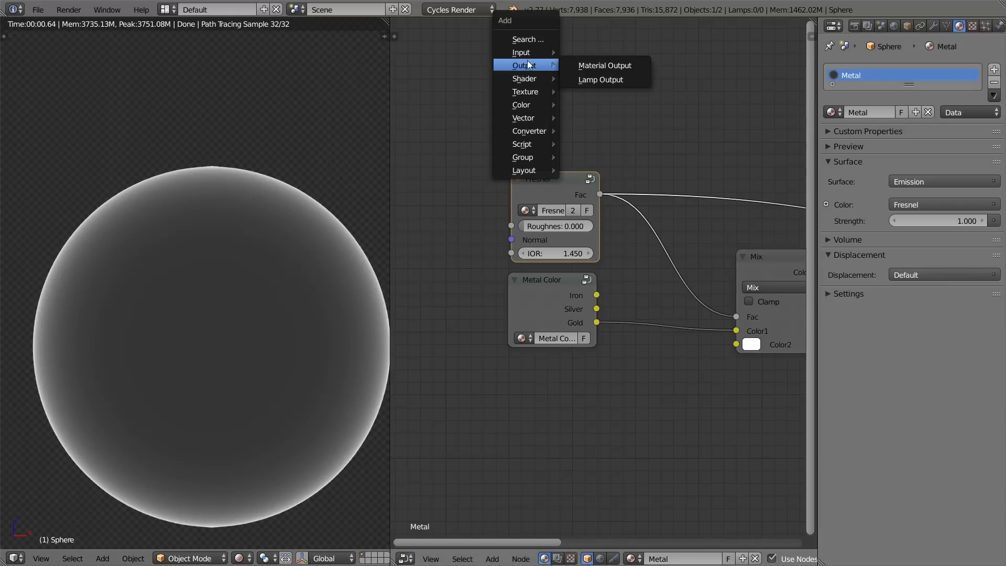
{"action": "mouse_move", "coordinate": [527, 53]}
{"action": "left_click", "coordinate": [584, 113]}
{"action": "left_click", "coordinate": [543, 93]}
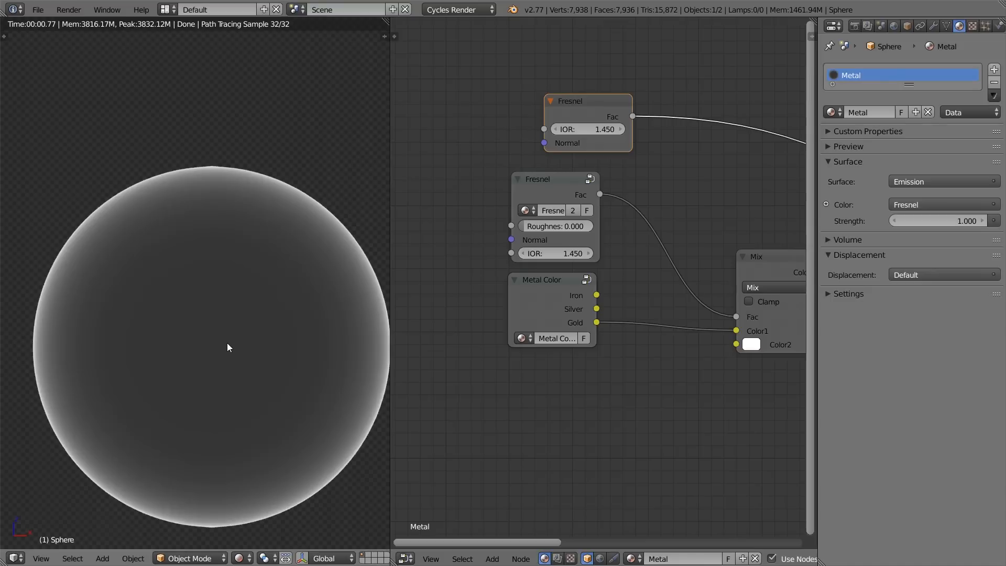
Step: Inside the Fresnel group, move the Group Output node farther from the Fresnel node and exit the group
{"action": "left_click", "coordinate": [547, 193]}
{"action": "key", "text": "Tab"}
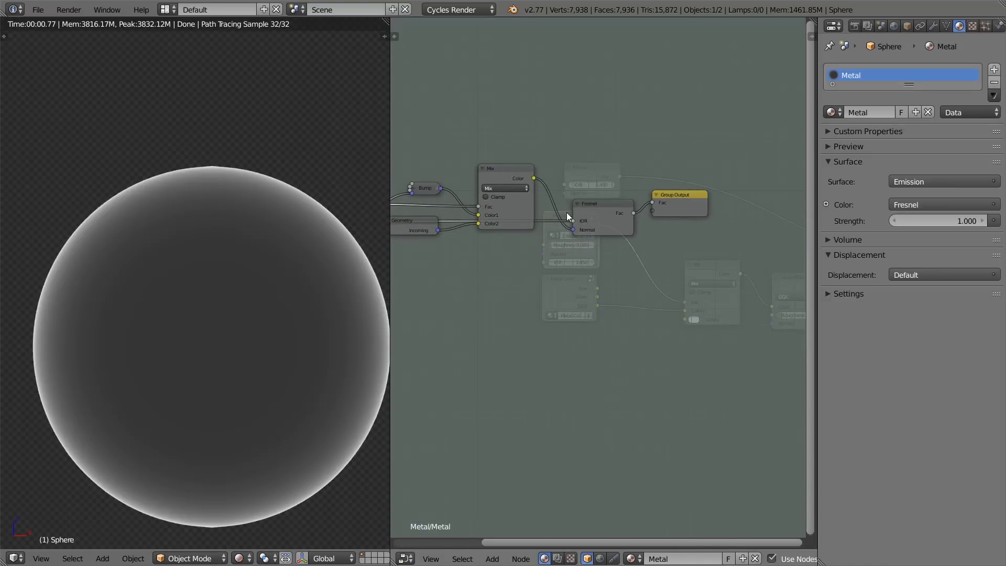
{"action": "left_click_drag", "start_coordinate": [687, 196], "coordinate": [747, 205]}
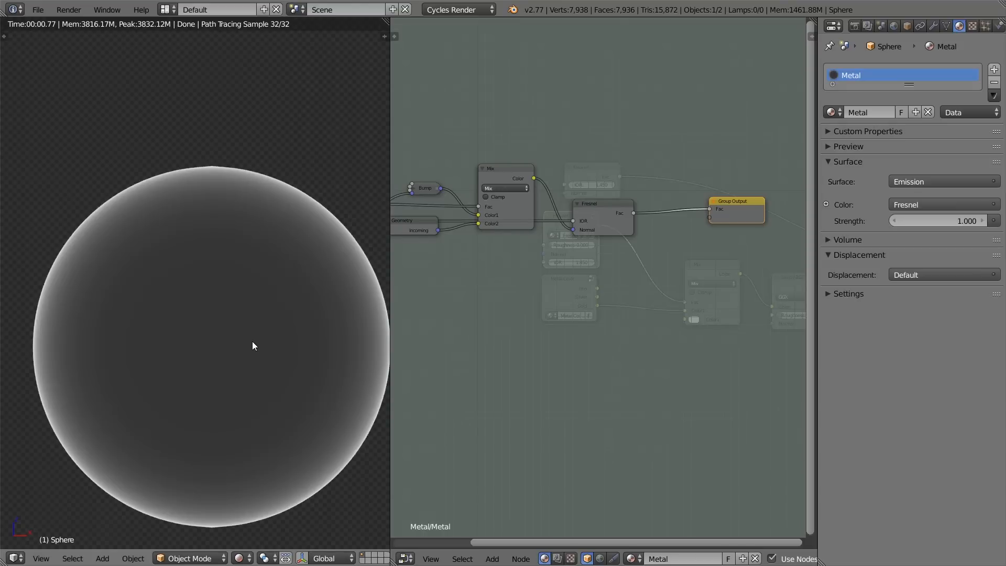
{"action": "key", "text": "Tab"}
{"action": "key", "text": "Tab"}
Step: Preview the Glossy BSDF on the sphere to examine the gold material's reflections
{"action": "scroll", "coordinate": [597, 219], "scroll_direction": "up", "scroll_amount": 1}
{"action": "middle_click_drag", "start_coordinate": [603, 216], "coordinate": [446, 180]}
{"action": "left_click", "coordinate": [709, 247], "text": "ctrl+shift"}
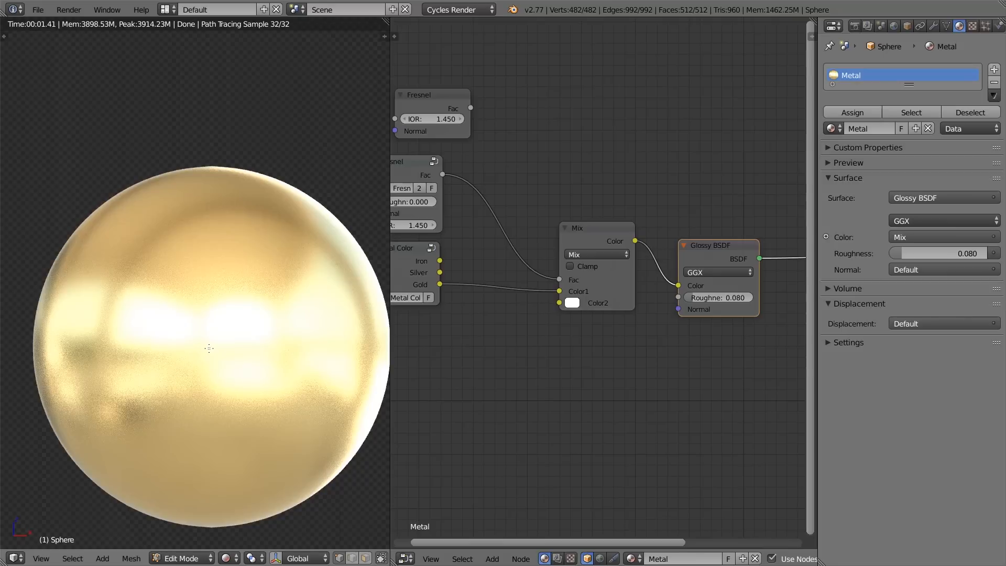
{"action": "middle_click_drag", "start_coordinate": [585, 296], "coordinate": [537, 265]}
{"action": "left_click_drag", "start_coordinate": [615, 258], "coordinate": [612, 176], "text": "ctrl"}
{"action": "left_click_drag", "start_coordinate": [591, 211], "coordinate": [632, 254]}
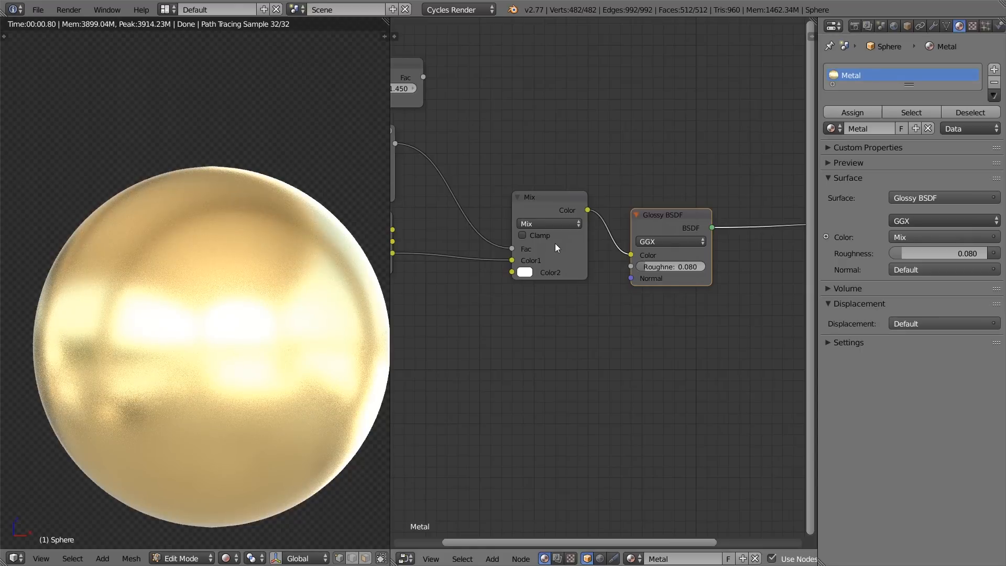
{"action": "middle_click_drag", "start_coordinate": [555, 243], "coordinate": [668, 287]}
{"action": "middle_click_drag", "start_coordinate": [526, 224], "coordinate": [629, 247]}
Step: Open the Fresnel group, shift its Fresnel node towards Group Output and widen the node editor
{"action": "left_click", "coordinate": [561, 196]}
{"action": "key", "text": "Tab"}
{"action": "scroll", "coordinate": [585, 189], "scroll_direction": "down", "scroll_amount": 3}
{"action": "scroll", "coordinate": [602, 192], "scroll_direction": "up", "scroll_amount": 2}
{"action": "scroll", "coordinate": [600, 225], "scroll_direction": "down", "scroll_amount": 3}
{"action": "scroll", "coordinate": [601, 210], "scroll_direction": "up", "scroll_amount": 1}
{"action": "left_click", "coordinate": [602, 205]}
{"action": "middle_click_drag", "start_coordinate": [602, 205], "coordinate": [638, 220]}
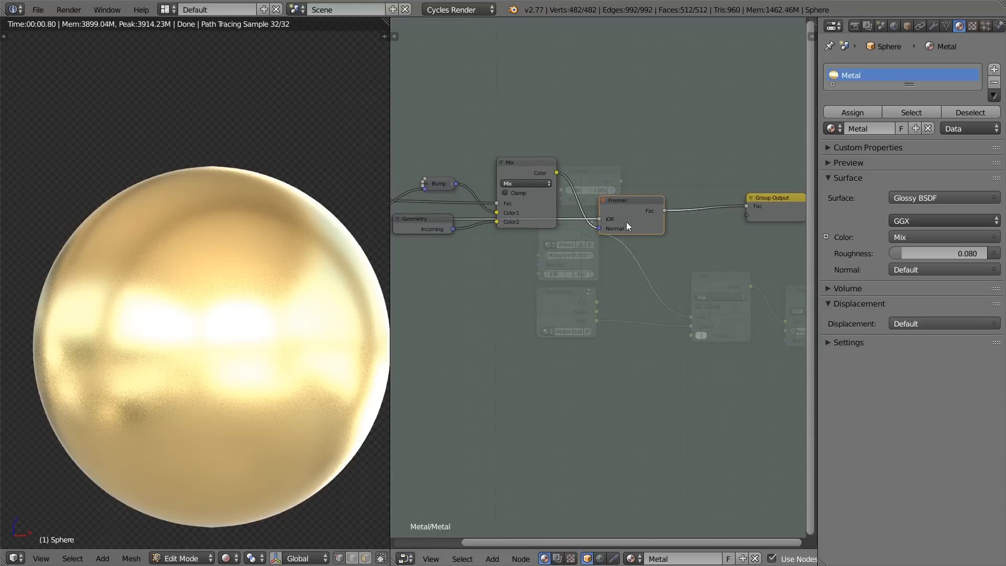
{"action": "left_click_drag", "start_coordinate": [391, 241], "coordinate": [289, 241]}
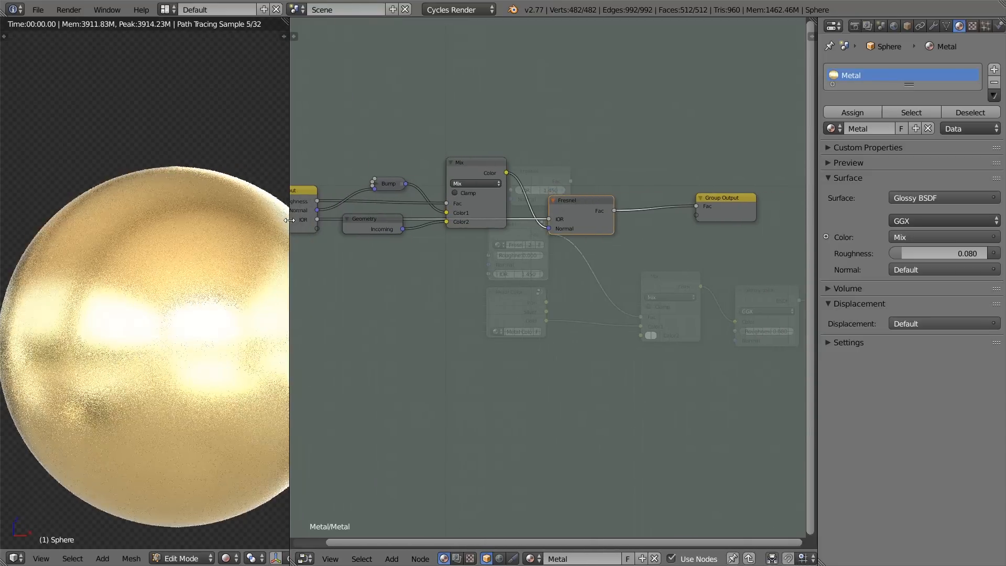
Step: Duplicate the Fresnel node and place the copy directly below the original
{"action": "scroll", "coordinate": [661, 171], "scroll_direction": "up", "scroll_amount": 2}
{"action": "scroll", "coordinate": [560, 198], "scroll_direction": "up", "scroll_amount": 1}
{"action": "middle_click_drag", "start_coordinate": [640, 180], "coordinate": [593, 128]}
{"action": "scroll", "coordinate": [557, 220], "scroll_direction": "down", "scroll_amount": 2}
{"action": "key", "text": "shift+d"}
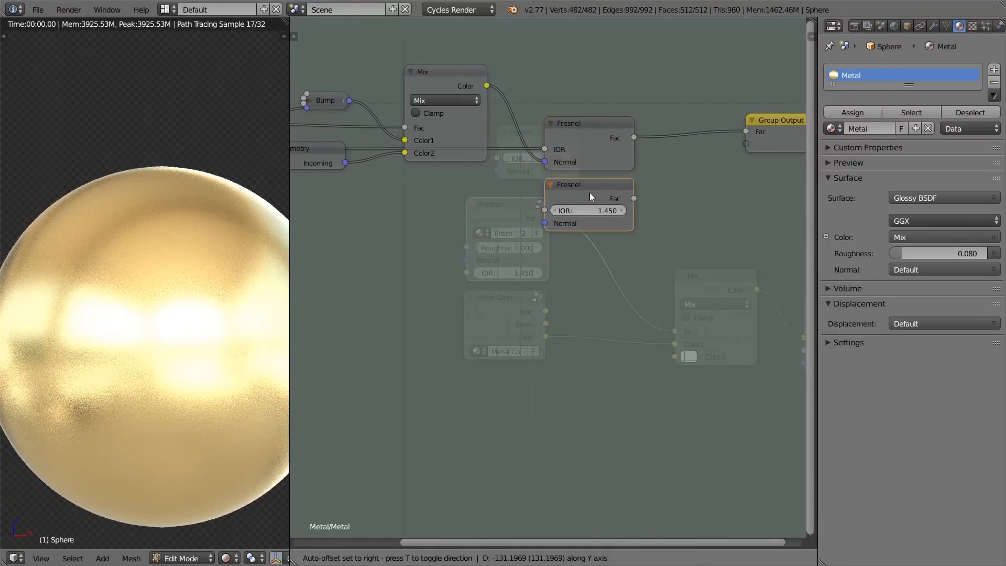
{"action": "left_click", "coordinate": [590, 193]}
Step: Link the Geometry node's Incoming output to the duplicate Fresnel's Normal input and its Fac to Group Output
{"action": "middle_click_drag", "start_coordinate": [513, 218], "coordinate": [629, 235]}
{"action": "left_click_drag", "start_coordinate": [460, 177], "coordinate": [660, 235]}
{"action": "middle_click_drag", "start_coordinate": [743, 209], "coordinate": [585, 215]}
{"action": "left_click_drag", "start_coordinate": [587, 215], "coordinate": [707, 149]}
Step: Preview the Fresnel group on the sphere and compare both Fresnel nodes by linking each one's Fac to Group Output in turn
{"action": "key", "text": "Tab"}
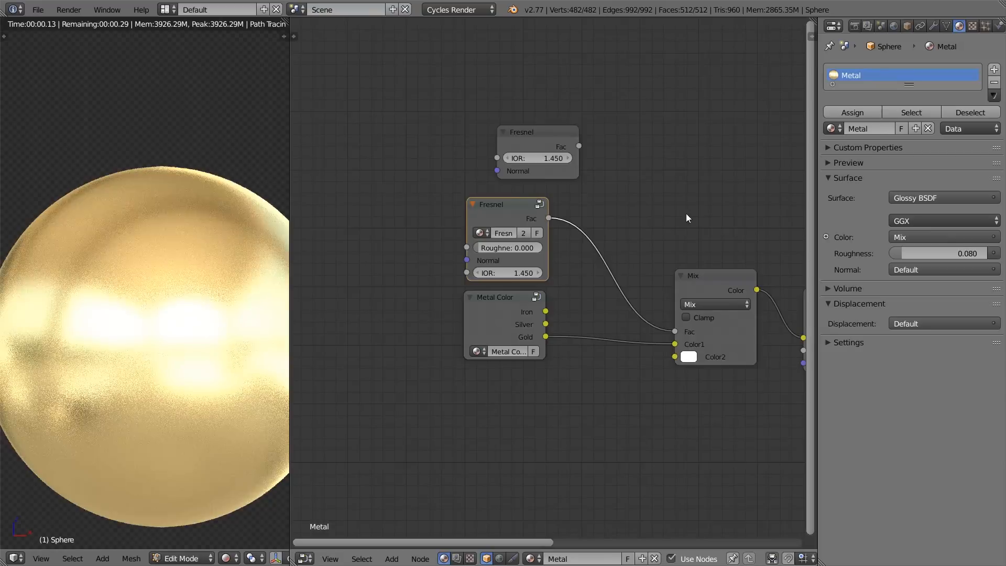
{"action": "left_click", "coordinate": [523, 215], "text": "ctrl+shift"}
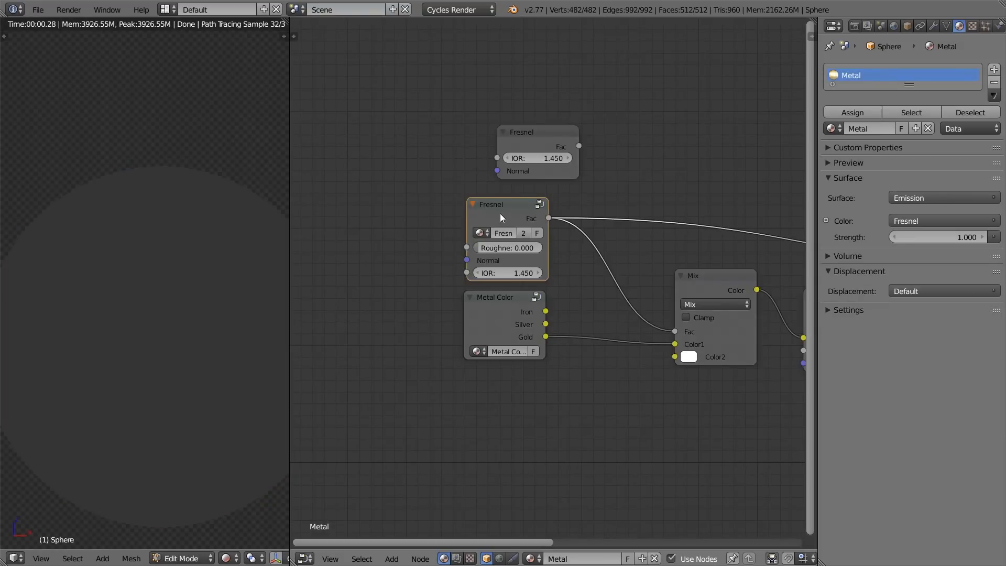
{"action": "key", "text": "Tab"}
{"action": "left_click_drag", "start_coordinate": [592, 157], "coordinate": [701, 150]}
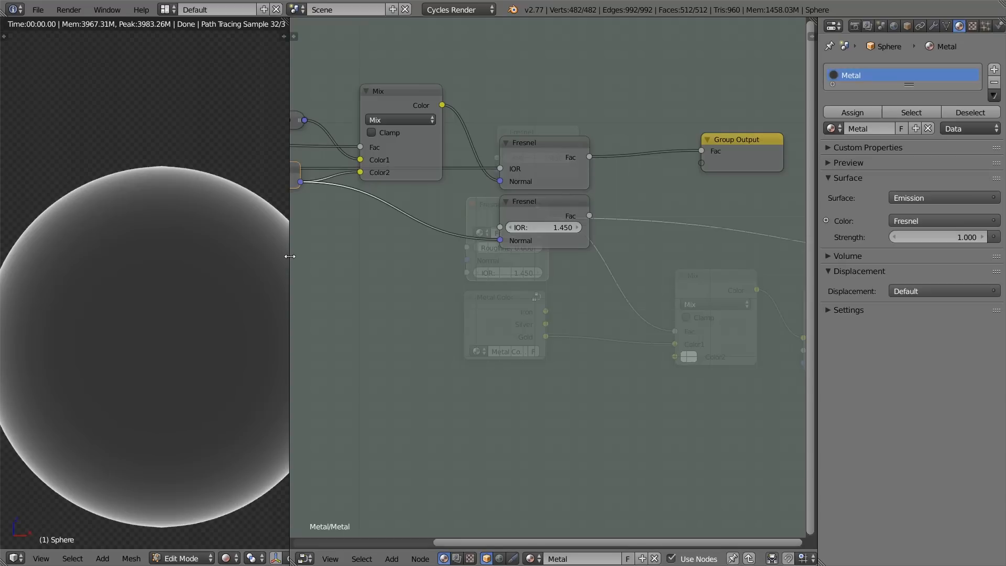
{"action": "left_click_drag", "start_coordinate": [589, 215], "coordinate": [701, 151]}
{"action": "scroll", "coordinate": [520, 239], "scroll_direction": "down", "scroll_amount": 1}
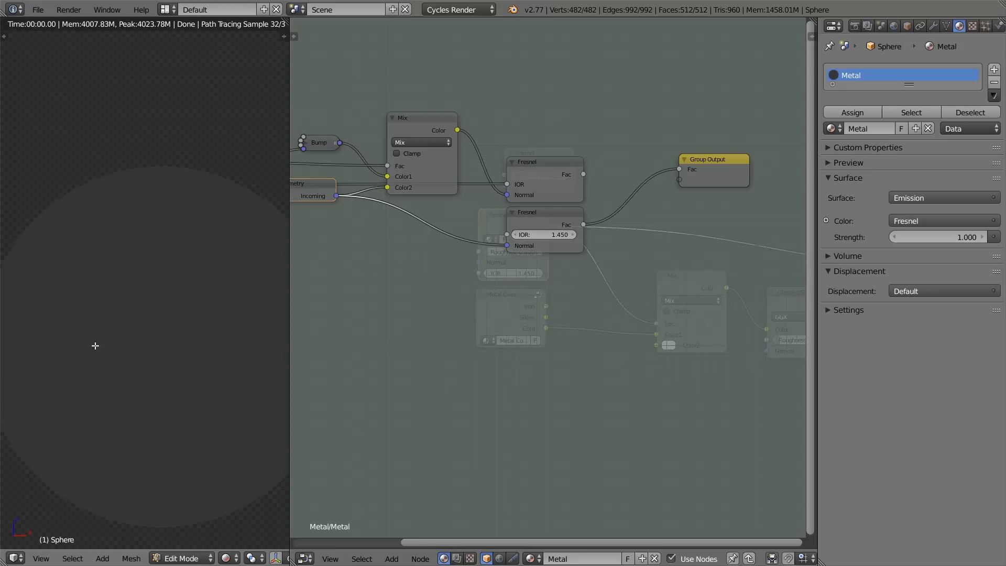
{"action": "scroll", "coordinate": [206, 379], "scroll_direction": "down", "scroll_amount": 2}
{"action": "scroll", "coordinate": [198, 341], "scroll_direction": "up", "scroll_amount": 2}
{"action": "left_click_drag", "start_coordinate": [585, 172], "coordinate": [680, 169]}
{"action": "left_click", "coordinate": [680, 169]}
{"action": "left_click_drag", "start_coordinate": [584, 226], "coordinate": [680, 170]}
Step: Move Group Output aside and insert a Math node into the link from the duplicate Fresnel to Group Output
{"action": "left_click_drag", "start_coordinate": [721, 171], "coordinate": [781, 191]}
{"action": "middle_click_drag", "start_coordinate": [733, 193], "coordinate": [726, 194]}
{"action": "scroll", "coordinate": [570, 252], "scroll_direction": "up", "scroll_amount": 3}
{"action": "key", "text": "shift+a"}
{"action": "mouse_move", "coordinate": [529, 323]}
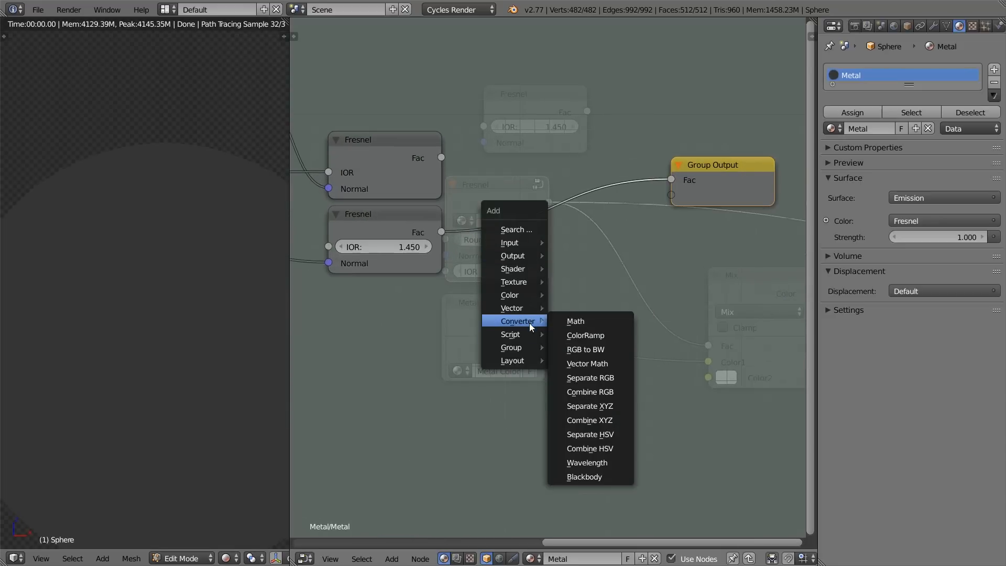
{"action": "left_click", "coordinate": [592, 322]}
{"action": "left_click", "coordinate": [511, 124]}
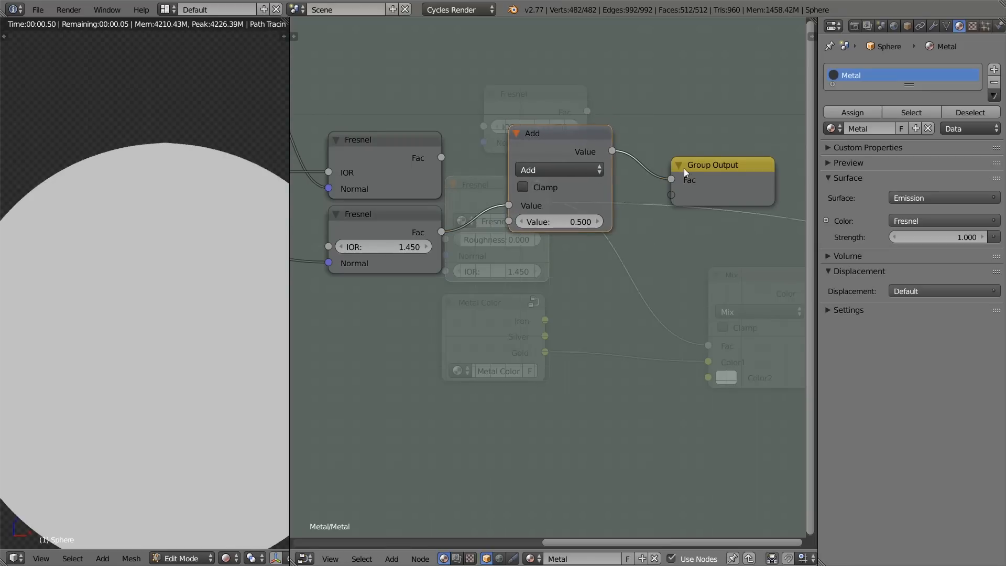
Step: Link the upper Fresnel's Fac to the Math node's first Value, the lower one's to the second, and set the operation to Subtract
{"action": "left_click_drag", "start_coordinate": [680, 169], "coordinate": [721, 143]}
{"action": "left_click_drag", "start_coordinate": [587, 135], "coordinate": [621, 137]}
{"action": "left_click_drag", "start_coordinate": [443, 158], "coordinate": [529, 212]}
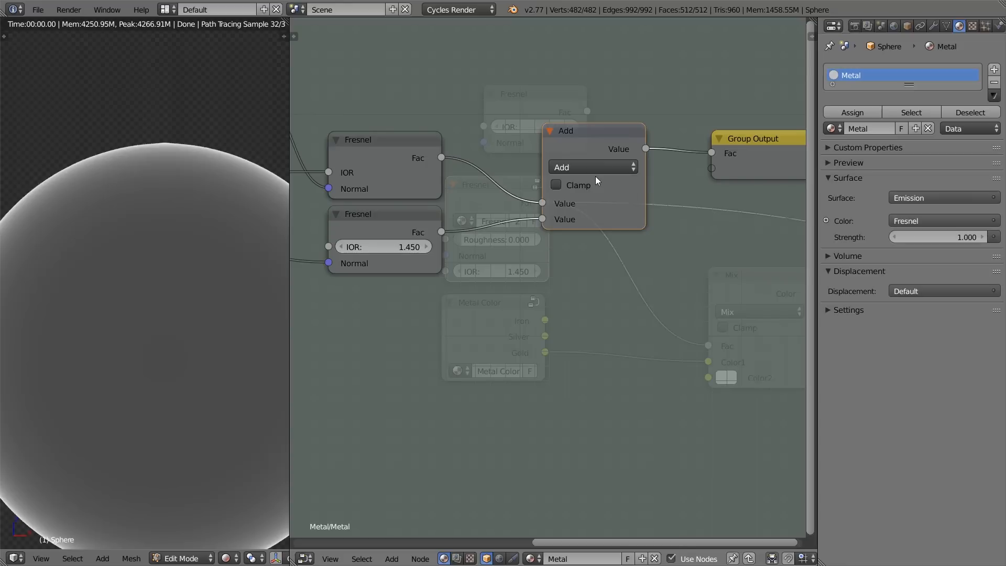
{"action": "left_click", "coordinate": [594, 166]}
{"action": "left_click", "coordinate": [584, 200]}
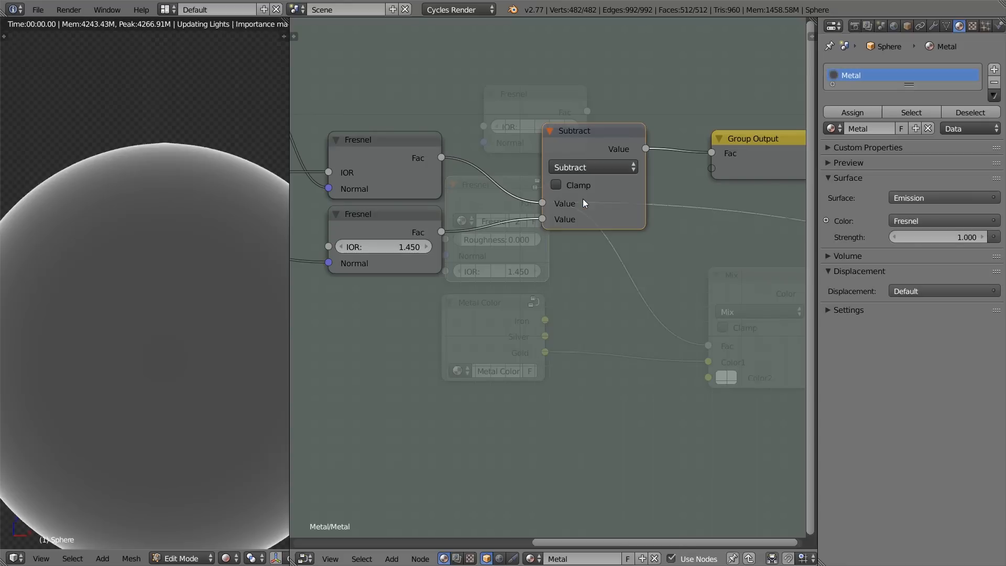
{"action": "left_click_drag", "start_coordinate": [292, 343], "coordinate": [432, 340]}
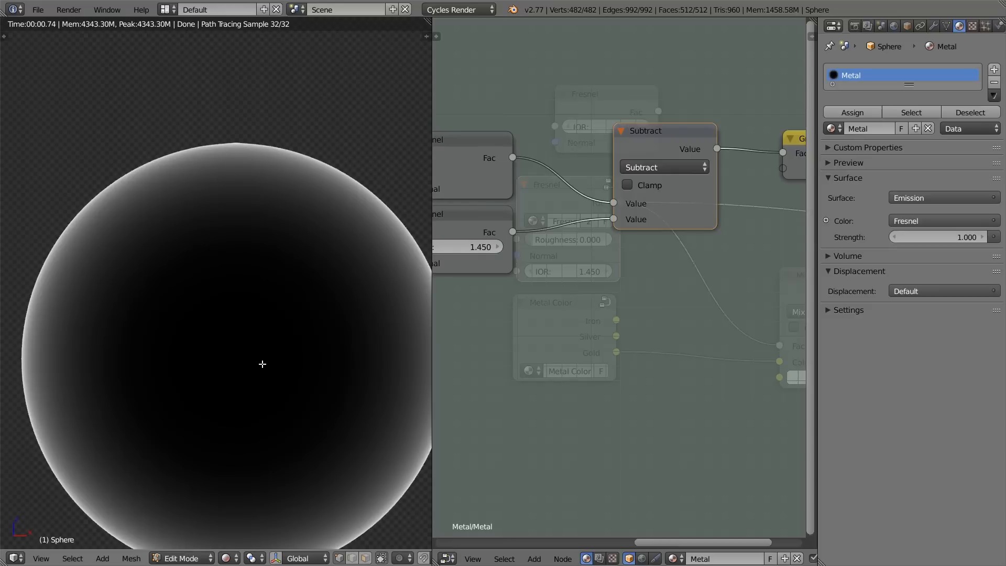
Step: Compare the upper Fresnel's Fac on Group Output with the Subtract result, and move the Subtract node nearer the Fresnel nodes
{"action": "scroll", "coordinate": [675, 275], "scroll_direction": "down", "scroll_amount": 2}
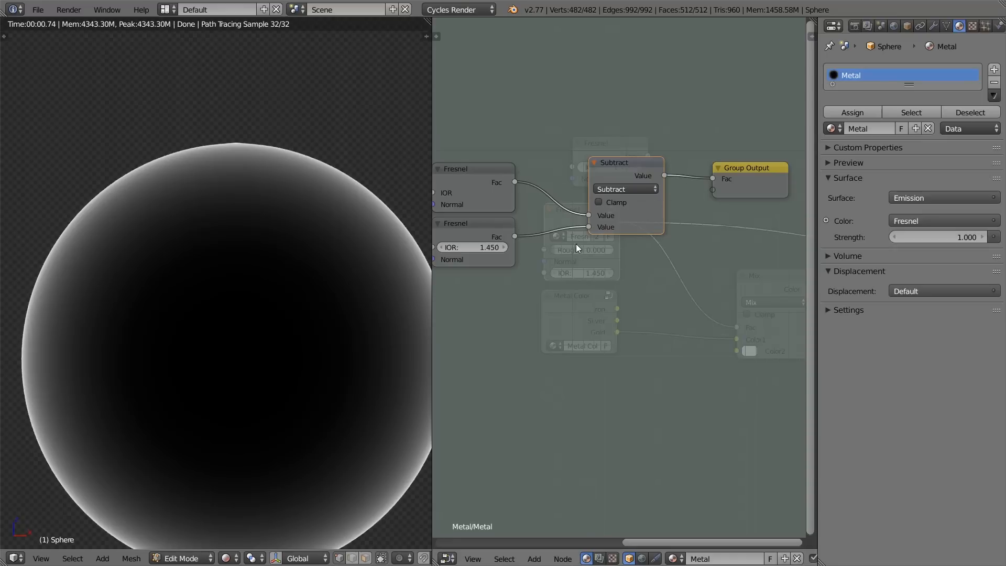
{"action": "left_click_drag", "start_coordinate": [515, 182], "coordinate": [722, 182]}
{"action": "left_click_drag", "start_coordinate": [635, 164], "coordinate": [610, 181]}
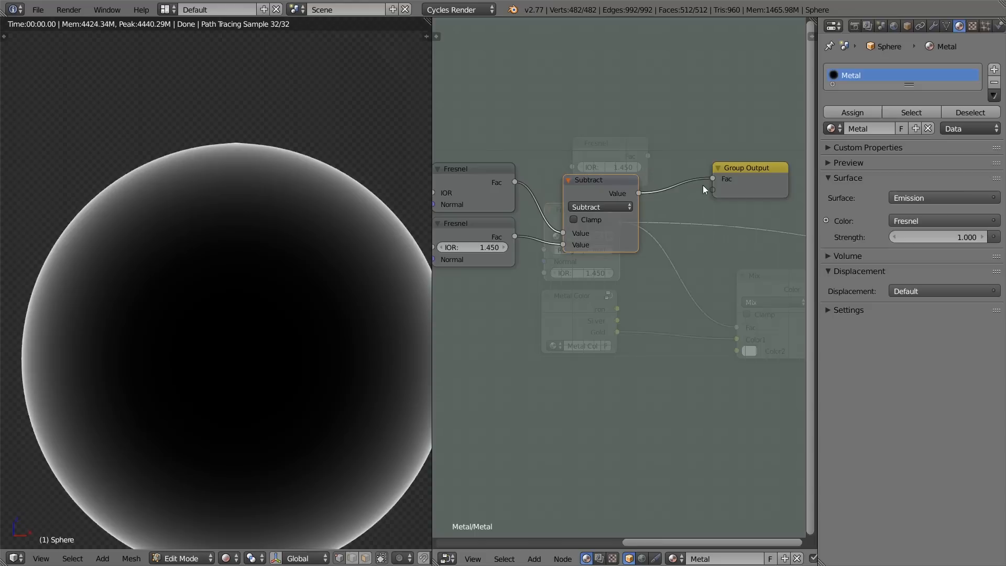
Step: Align the Subtract node with Group Output and exit the Fresnel group
{"action": "key", "text": "Tab"}
{"action": "middle_click_drag", "start_coordinate": [605, 232], "coordinate": [566, 198]}
{"action": "key", "text": "Tab"}
{"action": "left_click_drag", "start_coordinate": [613, 185], "coordinate": [619, 172]}
{"action": "key", "text": "Tab"}
Step: Add the PBR Dielectric node group below the Metal Color and Mix nodes
{"action": "middle_click_drag", "start_coordinate": [715, 169], "coordinate": [682, 89]}
{"action": "key", "text": "shift+a"}
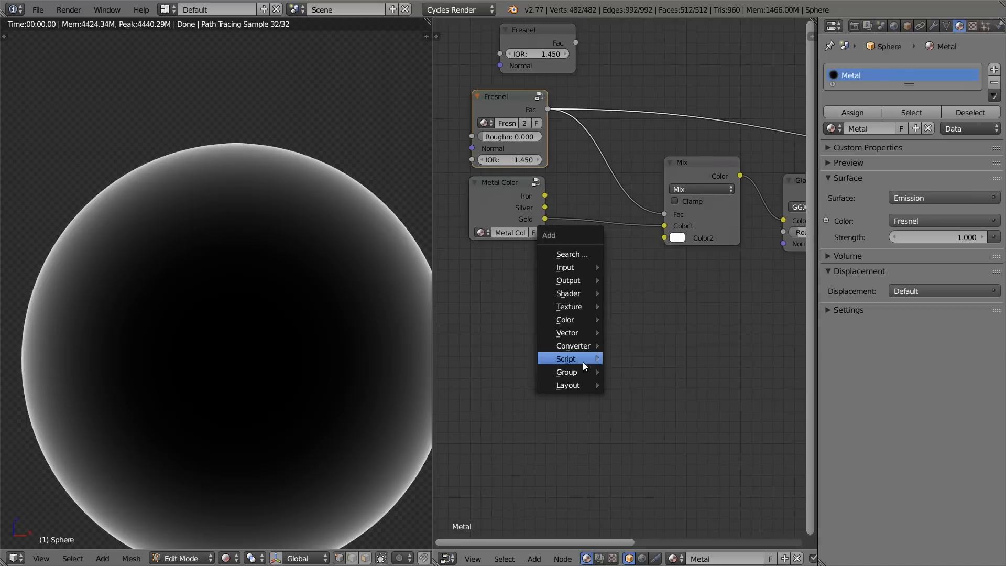
{"action": "mouse_move", "coordinate": [573, 371]}
{"action": "left_click", "coordinate": [645, 448]}
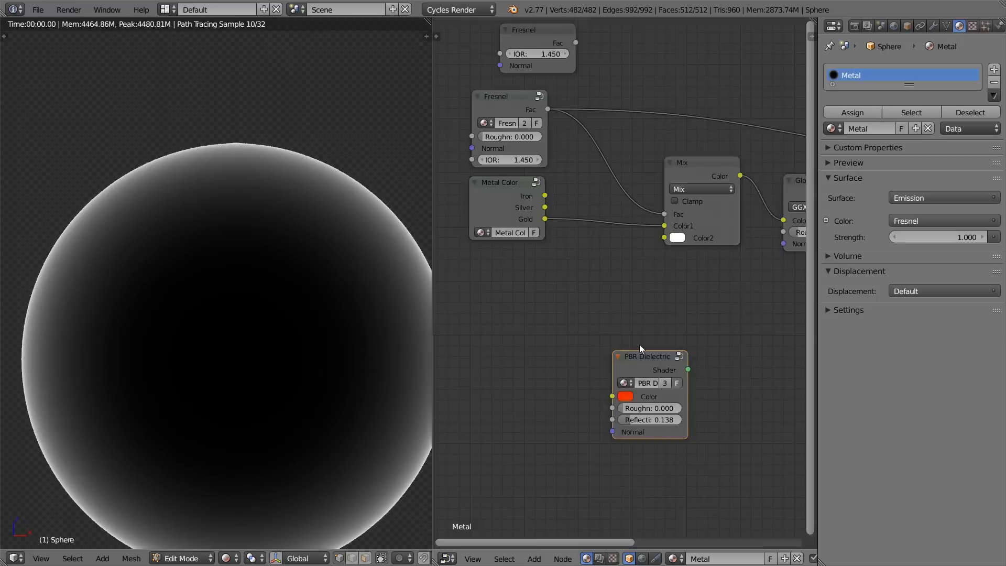
Step: Examine how the Fresnel group and its IOR are used inside the PBR Dielectric group, and return to the material level
{"action": "key", "text": "Tab"}
{"action": "scroll", "coordinate": [643, 211], "scroll_direction": "down", "scroll_amount": 2}
{"action": "left_click", "coordinate": [714, 199]}
{"action": "key", "text": "Tab"}
{"action": "left_click", "coordinate": [608, 151]}
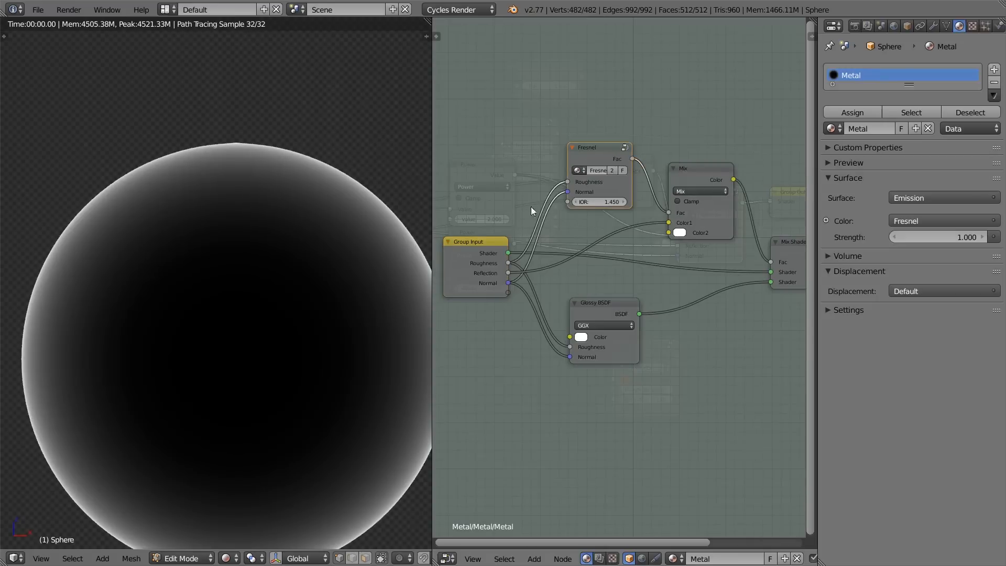
{"action": "key", "text": "ctrl+Tab"}
{"action": "key", "text": "ctrl+Tab"}
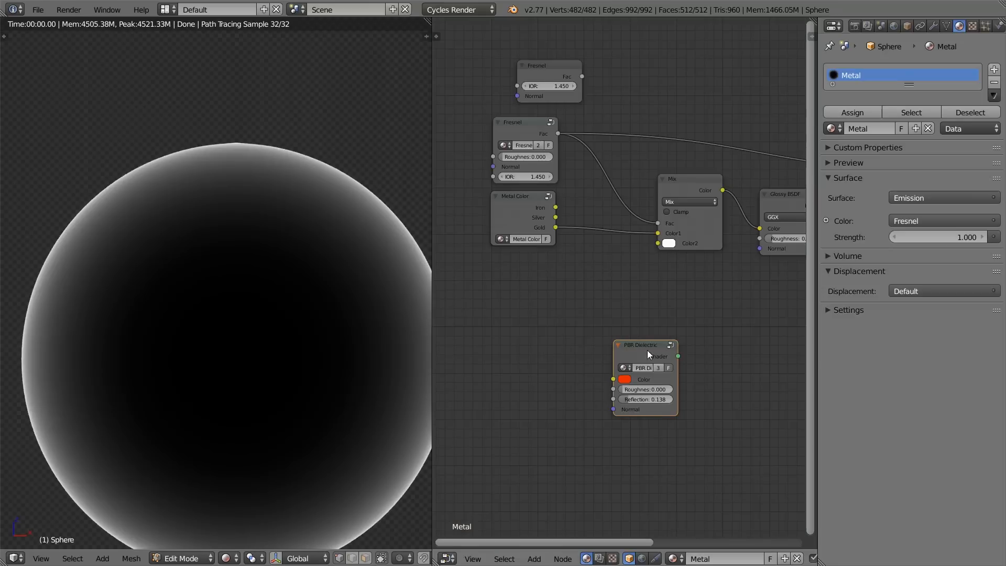
Step: Move the PBR Dielectric node closer to the Metal Color node and delete it
{"action": "key", "text": "g"}
{"action": "left_click", "coordinate": [624, 268]}
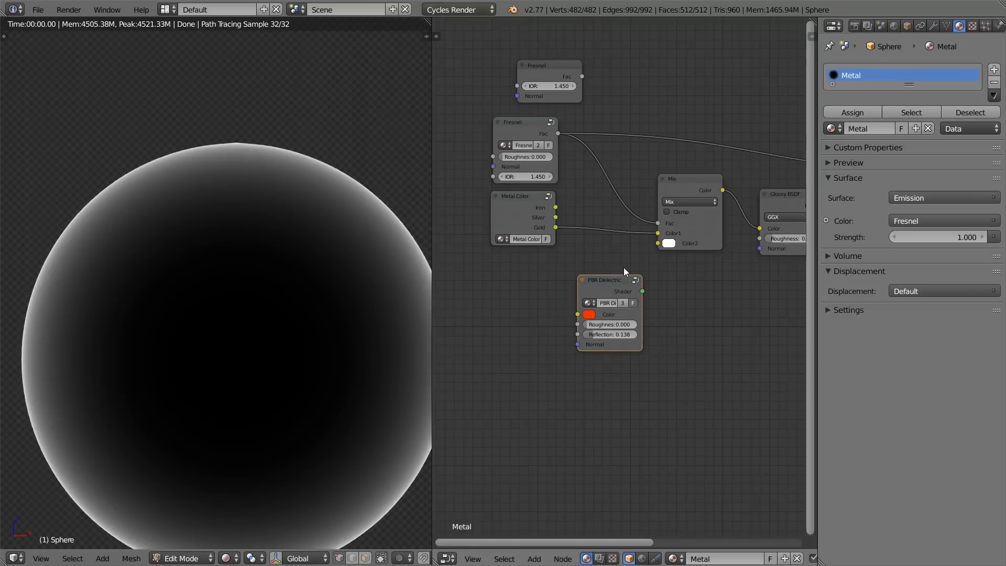
{"action": "scroll", "coordinate": [608, 252], "scroll_direction": "up", "scroll_amount": 3}
{"action": "key", "text": "x"}
Step: Enter the Fresnel group and connect the Subtract node's Value to a new second output on Group Output
{"action": "key", "text": "Tab"}
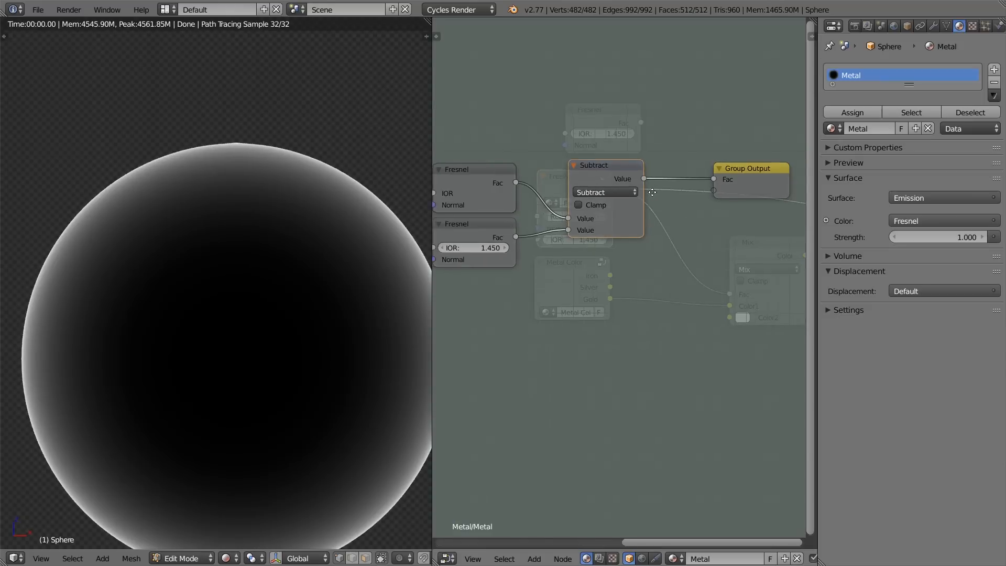
{"action": "middle_click_drag", "start_coordinate": [723, 181], "coordinate": [643, 163]}
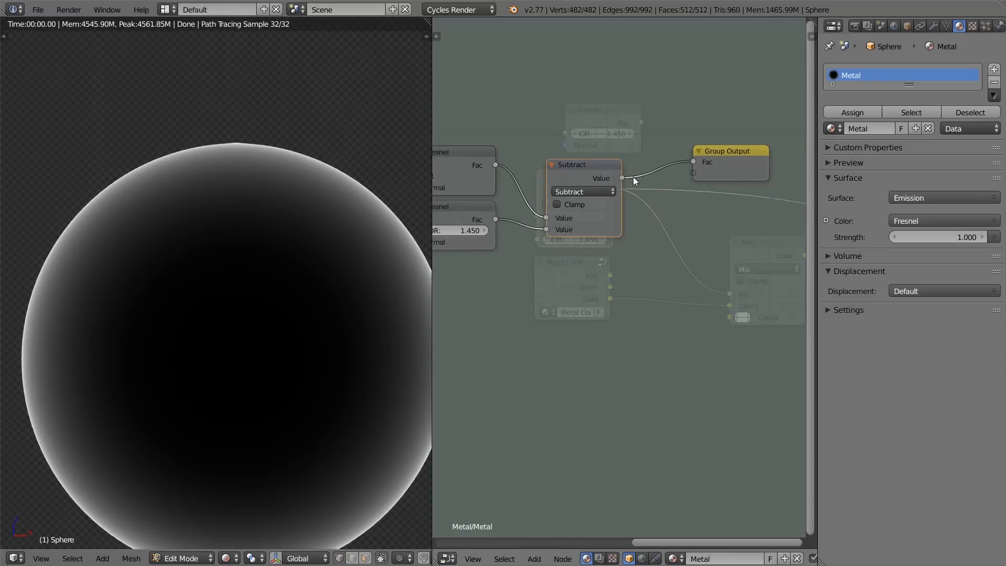
{"action": "left_click_drag", "start_coordinate": [622, 178], "coordinate": [620, 180]}
{"action": "left_click_drag", "start_coordinate": [706, 171], "coordinate": [705, 172]}
Step: Rename the Fresnel group's second output to "Metal Fresnel"
{"action": "key", "text": "n"}
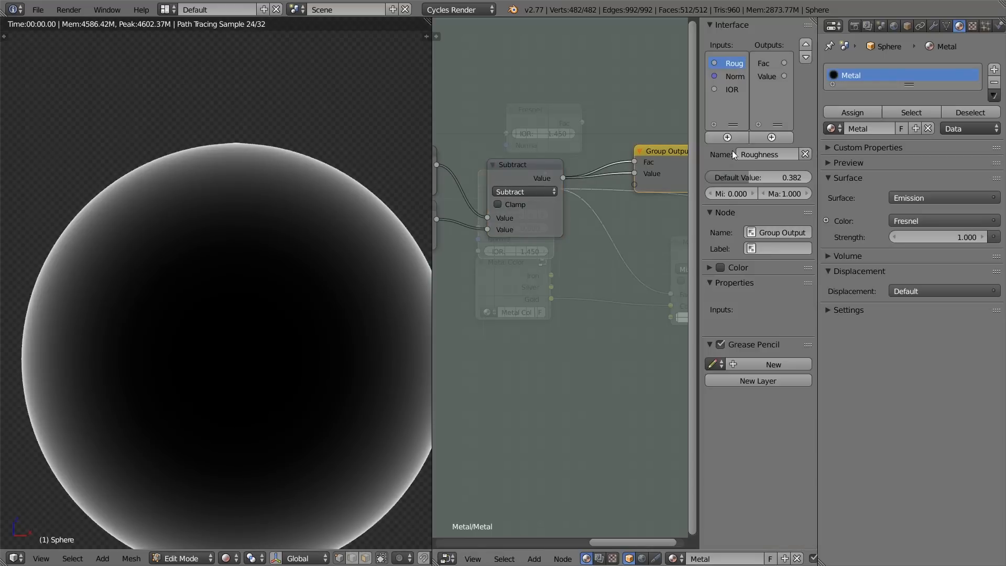
{"action": "left_click", "coordinate": [777, 77]}
{"action": "type", "text": "Metal Fresnel"}
{"action": "key", "text": "Return"}
{"action": "middle_click_drag", "start_coordinate": [477, 189], "coordinate": [545, 194]}
{"action": "key", "text": "n"}
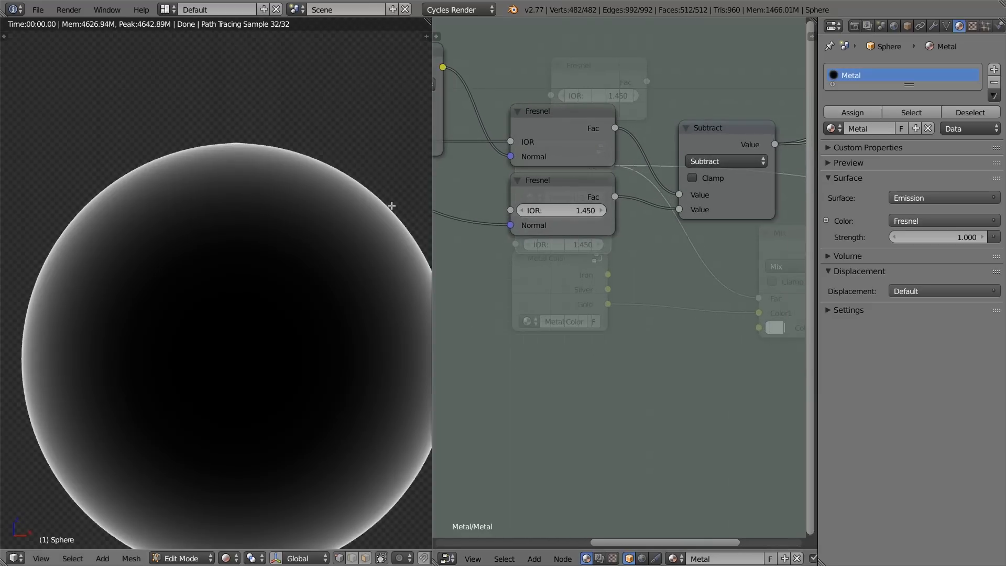
Step: Link the upper Fresnel node's Fac directly to the first group output and lower the Subtract node slightly
{"action": "left_click_drag", "start_coordinate": [430, 188], "coordinate": [257, 228]}
{"action": "scroll", "coordinate": [655, 111], "scroll_direction": "up", "scroll_amount": 2}
{"action": "middle_click_drag", "start_coordinate": [655, 111], "coordinate": [602, 192]}
{"action": "scroll", "coordinate": [512, 169], "scroll_direction": "down", "scroll_amount": 3}
{"action": "left_click", "coordinate": [603, 189]}
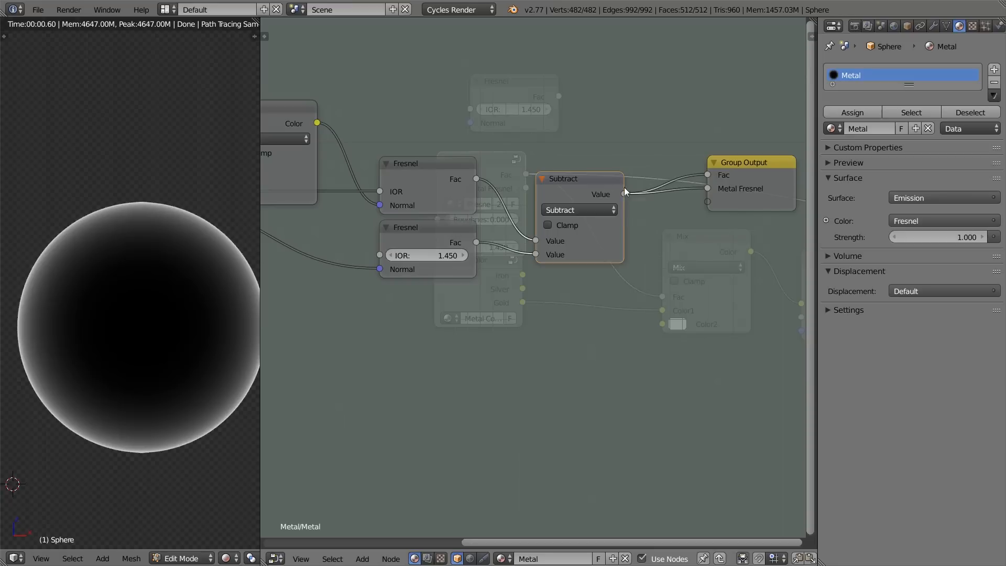
{"action": "left_click_drag", "start_coordinate": [486, 178], "coordinate": [568, 83]}
{"action": "left_click_drag", "start_coordinate": [545, 159], "coordinate": [712, 170]}
{"action": "left_click_drag", "start_coordinate": [577, 190], "coordinate": [575, 201]}
Step: Rename the Fresnel group's first output to "Dielectric Fresnel"
{"action": "left_click", "coordinate": [725, 176]}
{"action": "key", "text": "n"}
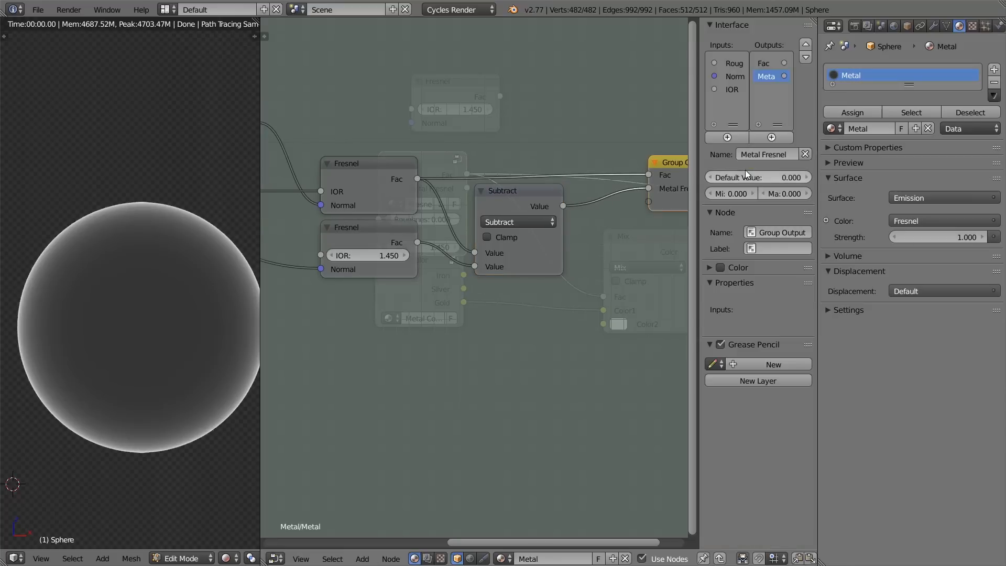
{"action": "left_click", "coordinate": [765, 66]}
{"action": "type", "text": "Dielectri"}
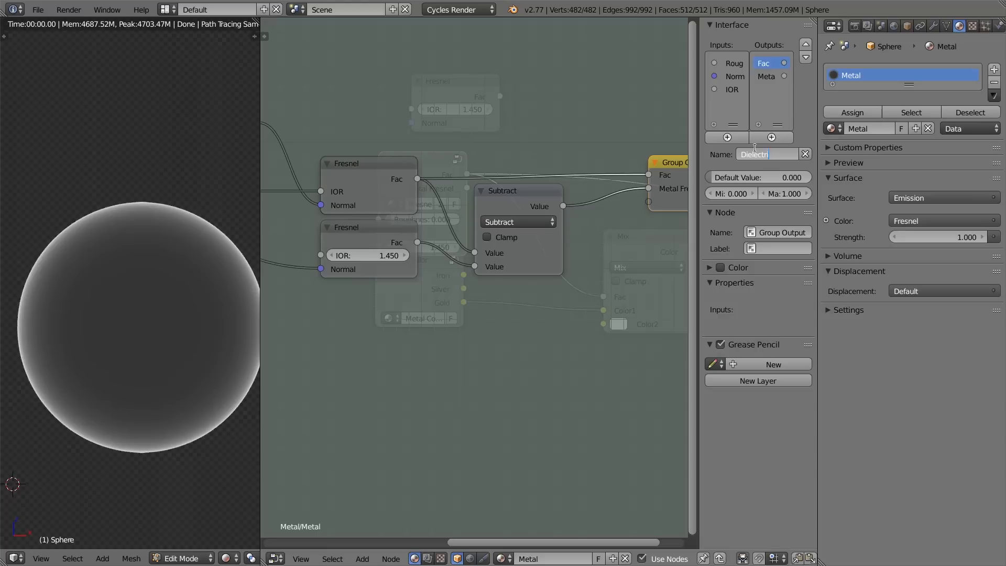
{"action": "key", "text": "Return"}
{"action": "key", "text": "n"}
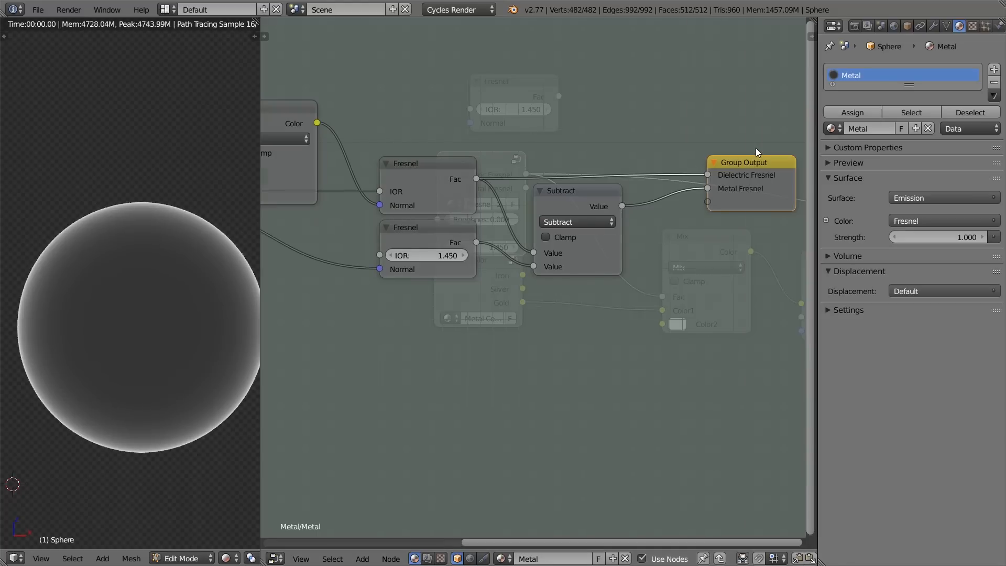
Step: Exit the group, link its Metal Fresnel output to the Mix node's Fac, and move the group node clear of Metal Color
{"action": "key", "text": "Tab"}
{"action": "key", "text": "Tab"}
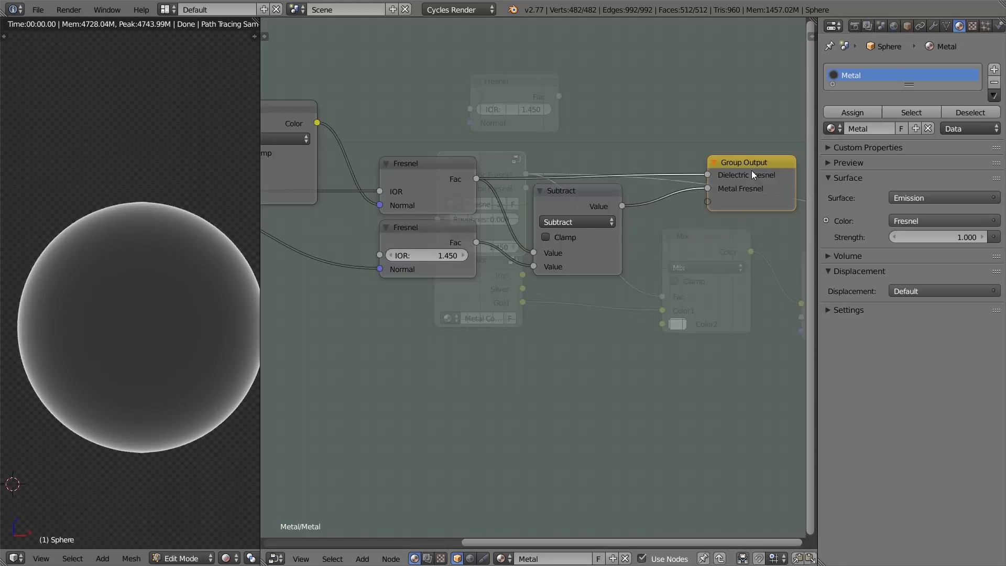
{"action": "key", "text": "Tab"}
{"action": "middle_click_drag", "start_coordinate": [551, 163], "coordinate": [509, 163]}
{"action": "scroll", "coordinate": [509, 163], "scroll_direction": "down", "scroll_amount": 4}
{"action": "middle_click_drag", "start_coordinate": [409, 140], "coordinate": [461, 162]}
{"action": "left_click_drag", "start_coordinate": [451, 157], "coordinate": [551, 239]}
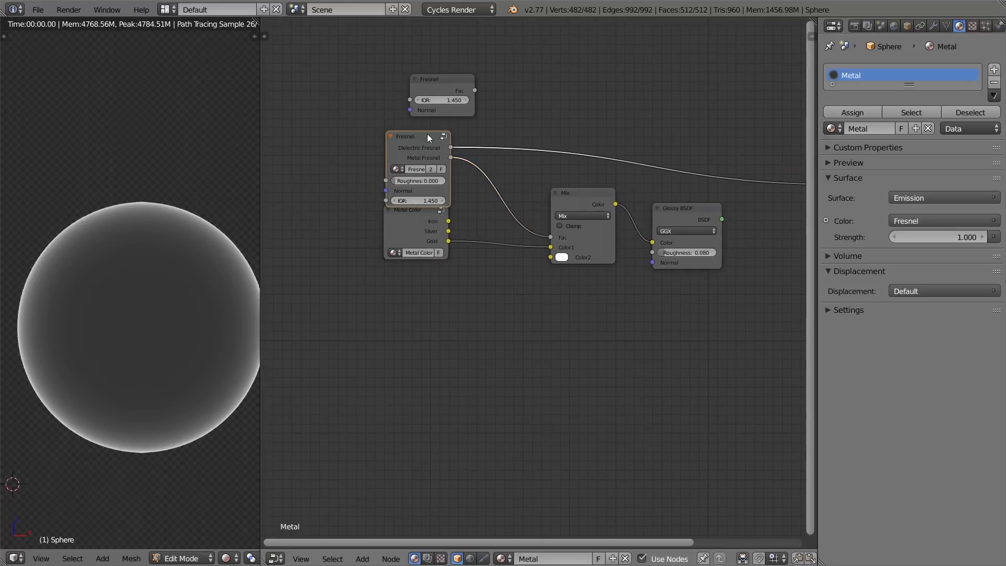
{"action": "left_click_drag", "start_coordinate": [430, 134], "coordinate": [418, 127]}
Step: Preview the Fresnel group's Dielectric Fresnel and Metal Fresnel outputs in turn on the sphere
{"action": "left_click", "coordinate": [418, 135], "text": "ctrl+shift"}
{"action": "left_click", "coordinate": [418, 135], "text": "ctrl+shift"}
{"action": "left_click", "coordinate": [417, 135], "text": "ctrl+shift"}
{"action": "left_click", "coordinate": [418, 136], "text": "ctrl+shift"}
{"action": "left_click", "coordinate": [417, 135], "text": "ctrl+shift"}
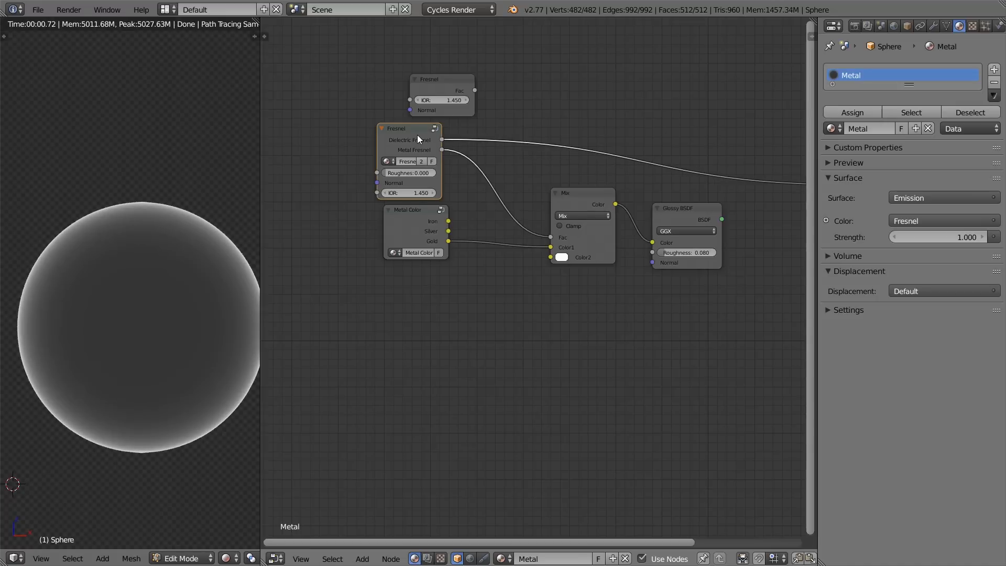
{"action": "left_click", "coordinate": [417, 134], "text": "ctrl+shift"}
{"action": "left_click_drag", "start_coordinate": [417, 135], "coordinate": [425, 135]}
Step: Route the Glossy BSDF to the Material Output, put the sphere in Object Mode, and inspect the gold render
{"action": "middle_click_drag", "start_coordinate": [572, 172], "coordinate": [495, 149]}
{"action": "left_click", "coordinate": [624, 191], "text": "ctrl+shift"}
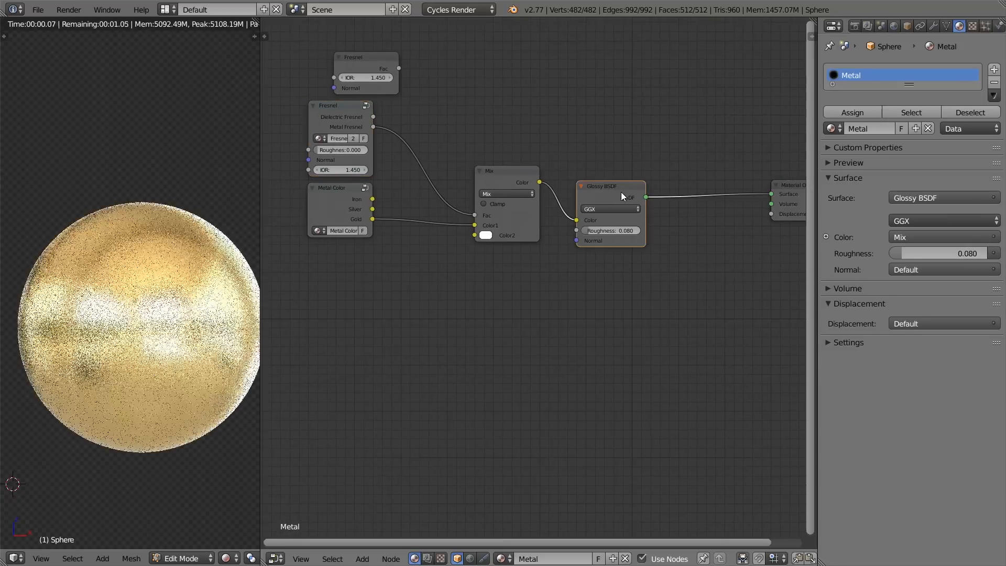
{"action": "middle_click_drag", "start_coordinate": [481, 190], "coordinate": [550, 204]}
{"action": "scroll", "coordinate": [176, 206], "scroll_direction": "up", "scroll_amount": 2}
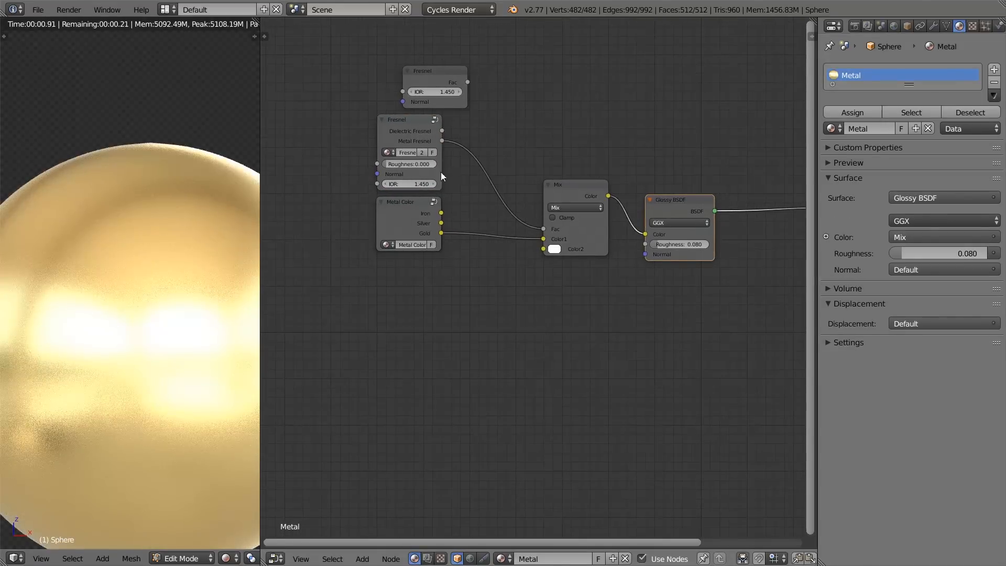
{"action": "key", "text": "Tab"}
{"action": "scroll", "coordinate": [206, 276], "scroll_direction": "up", "scroll_amount": 1}
{"action": "scroll", "coordinate": [197, 182], "scroll_direction": "up", "scroll_amount": 1}
{"action": "scroll", "coordinate": [195, 187], "scroll_direction": "down", "scroll_amount": 1}
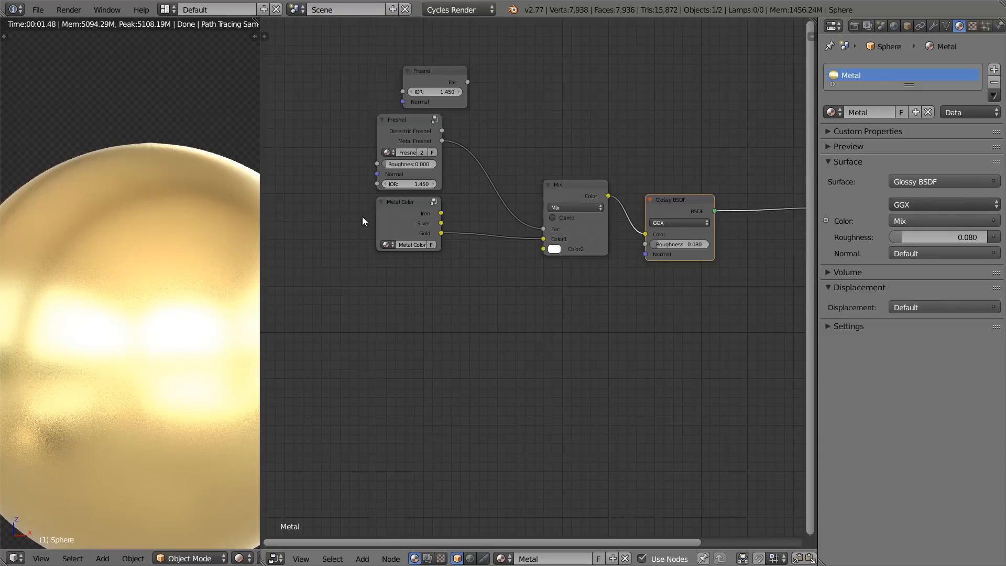
Step: Try raising the Fresnel group's IOR to 2.750 while previewing its outputs on the sphere
{"action": "left_click", "coordinate": [432, 188]}
{"action": "left_click_drag", "start_coordinate": [430, 186], "coordinate": [452, 186]}
{"action": "left_click", "coordinate": [420, 127], "text": "ctrl+shift"}
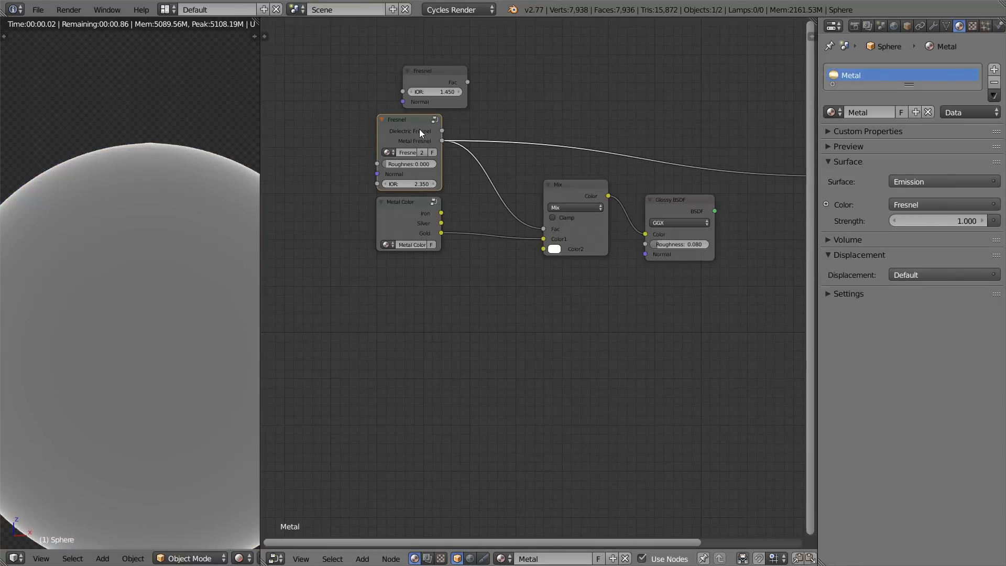
{"action": "mouse_move", "coordinate": [431, 184]}
{"action": "left_mouse_down"}
{"action": "mouse_move", "coordinate": [470, 183]}
{"action": "mouse_move", "coordinate": [386, 181]}
{"action": "mouse_move", "coordinate": [456, 185]}
{"action": "mouse_move", "coordinate": [433, 186]}
{"action": "left_mouse_up"}
{"action": "scroll", "coordinate": [147, 282], "scroll_direction": "down", "scroll_amount": 2}
{"action": "left_click", "coordinate": [422, 134], "text": "ctrl+shift"}
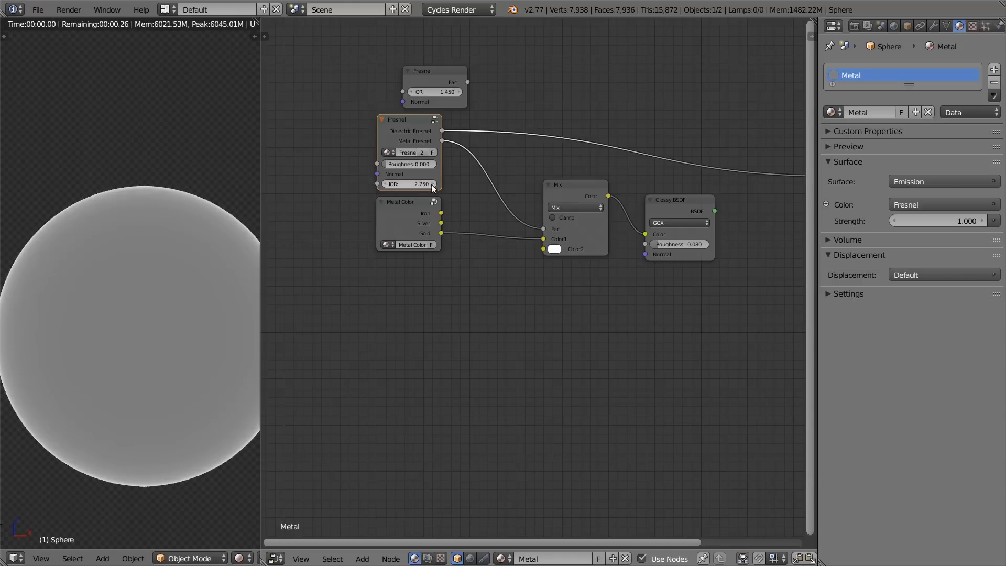
Step: Preview the Fresnel group's outputs, try a different Roughness on it, and undo the change
{"action": "left_click", "coordinate": [414, 134], "text": "ctrl+shift"}
{"action": "left_click", "coordinate": [414, 133], "text": "ctrl+shift"}
{"action": "left_click_drag", "start_coordinate": [435, 162], "coordinate": [453, 162]}
{"action": "key", "text": "ctrl+z"}
{"action": "key", "text": "ctrl+z"}
Step: Route the Glossy BSDF back to the Material Output and set the Fresnel group's IOR to 1.45
{"action": "left_click", "coordinate": [677, 199], "text": "ctrl+shift"}
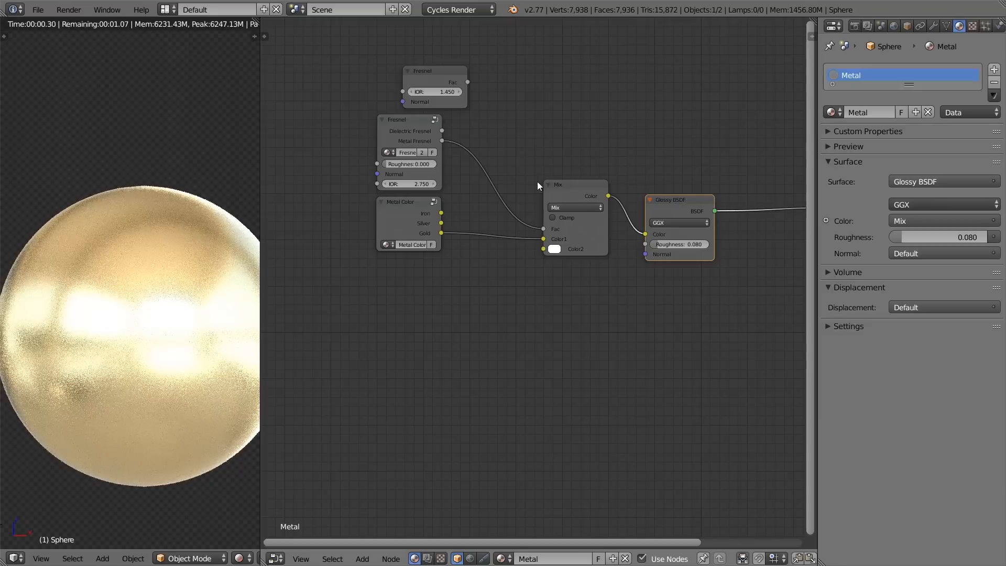
{"action": "left_click", "coordinate": [398, 183]}
{"action": "type", "text": "1.45"}
{"action": "key", "text": "Return"}
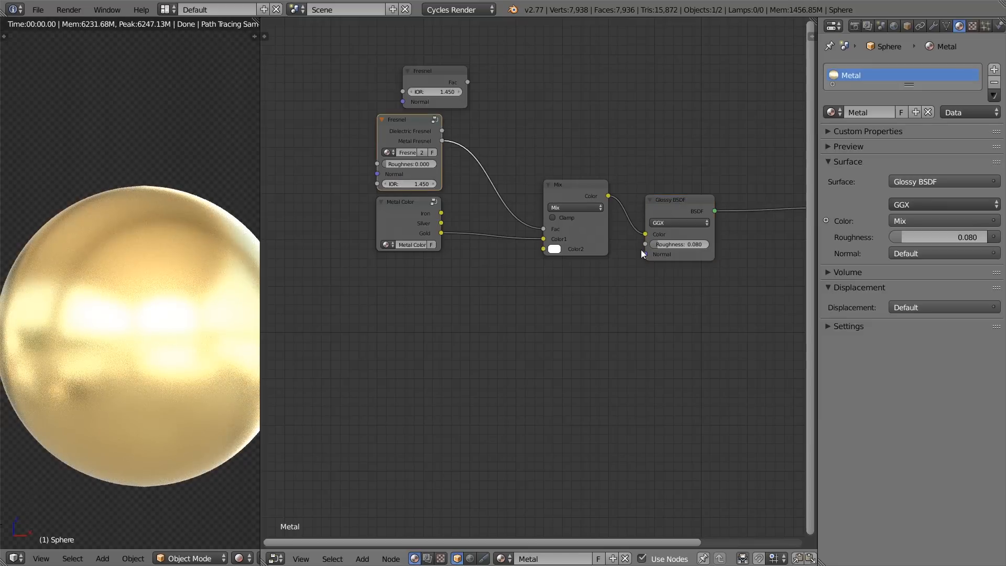
Step: Delete the unused standalone Fresnel node above the Fresnel group and widen the rendered viewport
{"action": "scroll", "coordinate": [587, 224], "scroll_direction": "up", "scroll_amount": 2}
{"action": "scroll", "coordinate": [588, 224], "scroll_direction": "down", "scroll_amount": 2}
{"action": "middle_click_drag", "start_coordinate": [582, 212], "coordinate": [679, 292]}
{"action": "scroll", "coordinate": [508, 185], "scroll_direction": "down", "scroll_amount": 1}
{"action": "left_click", "coordinate": [527, 143]}
{"action": "key", "text": "x"}
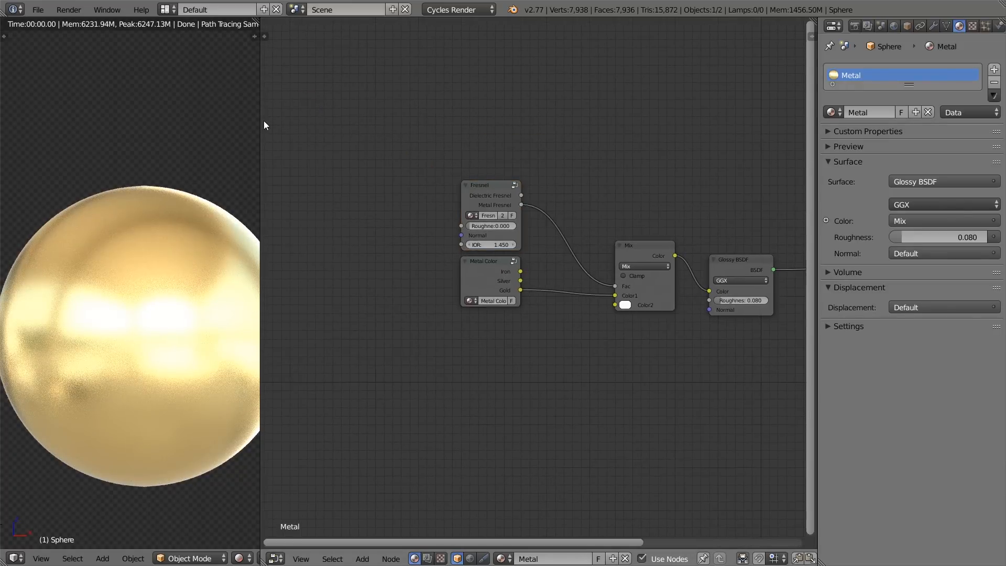
{"action": "left_click_drag", "start_coordinate": [261, 117], "coordinate": [430, 152]}
{"action": "scroll", "coordinate": [161, 156], "scroll_direction": "up", "scroll_amount": 2}
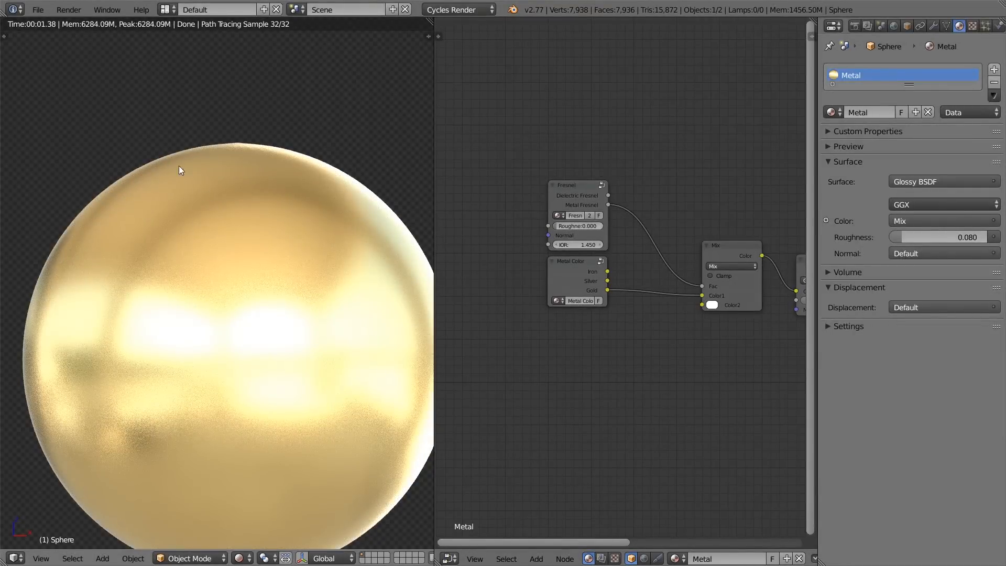
Step: Switch to the Metallics presentation in Chrome, compare the Edge Tint slide's gold colours with the render, and return to Blender
{"action": "key", "text": "alt+Tab"}
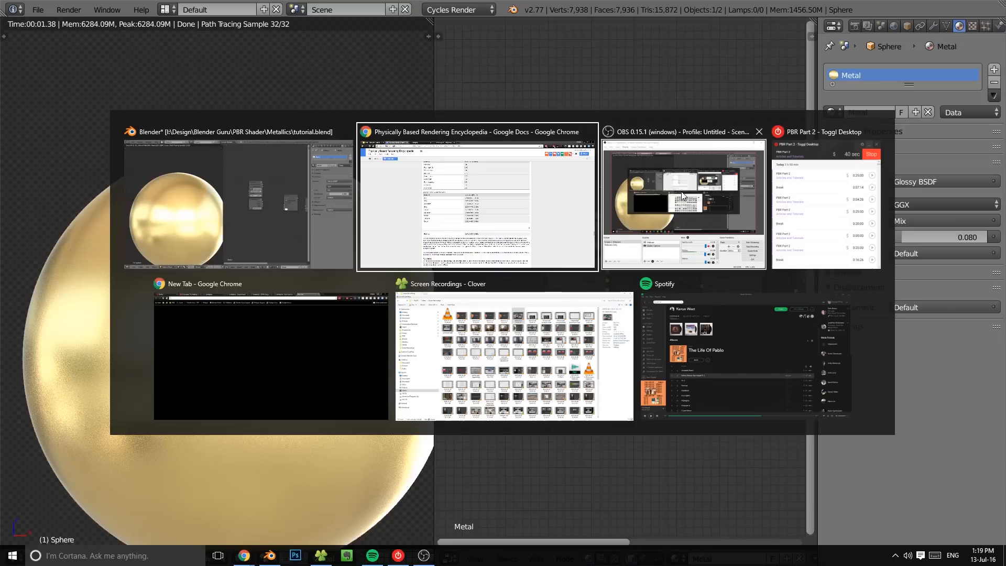
{"action": "left_click", "coordinate": [443, 196]}
{"action": "left_click", "coordinate": [72, 4]}
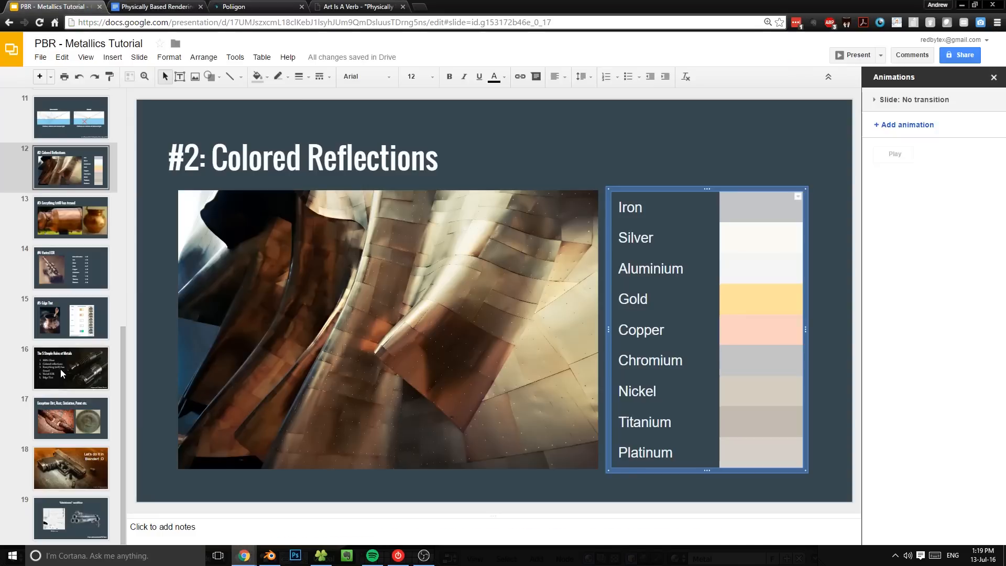
{"action": "left_click", "coordinate": [84, 322]}
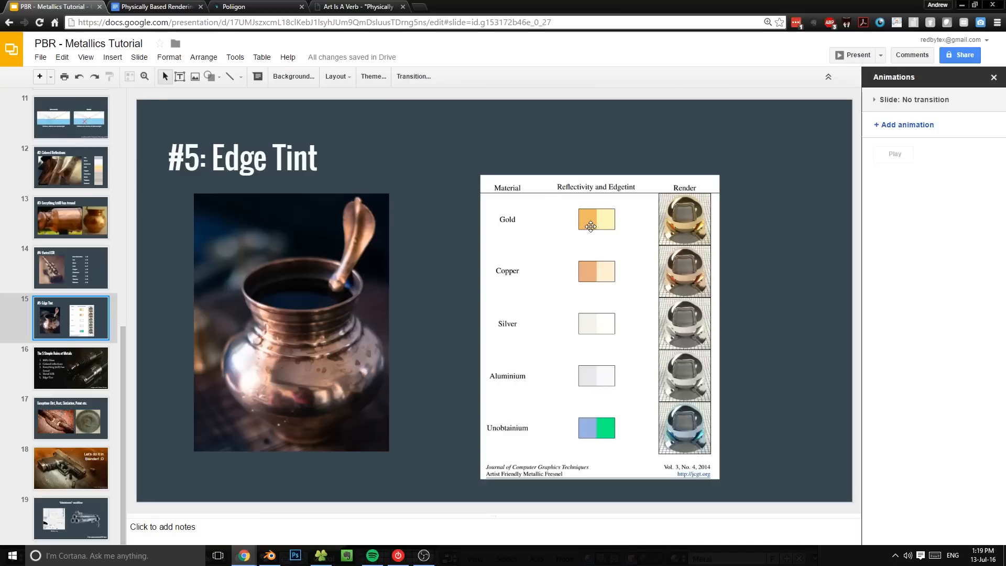
{"action": "key", "text": "alt+Tab"}
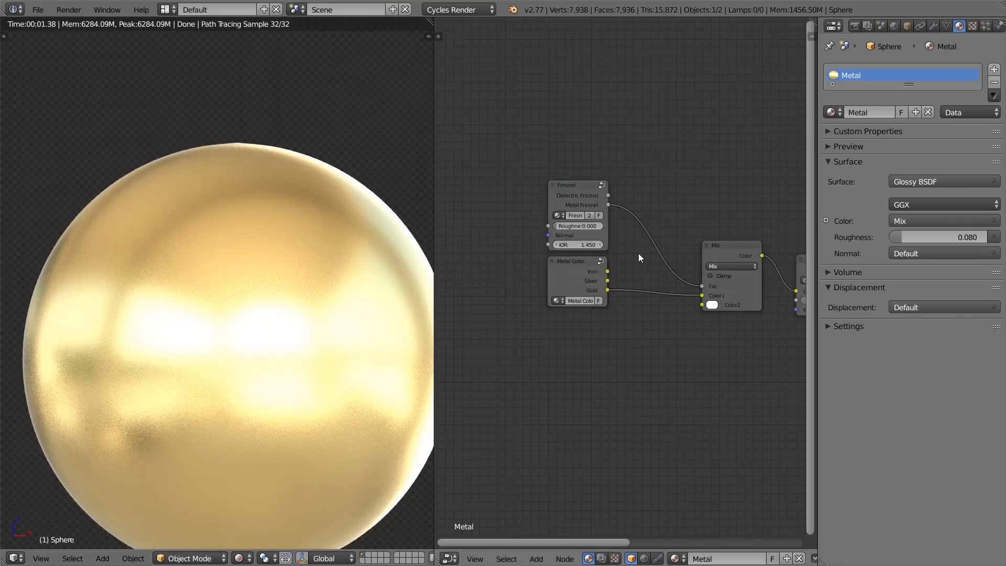
{"action": "key", "text": "alt+Tab"}
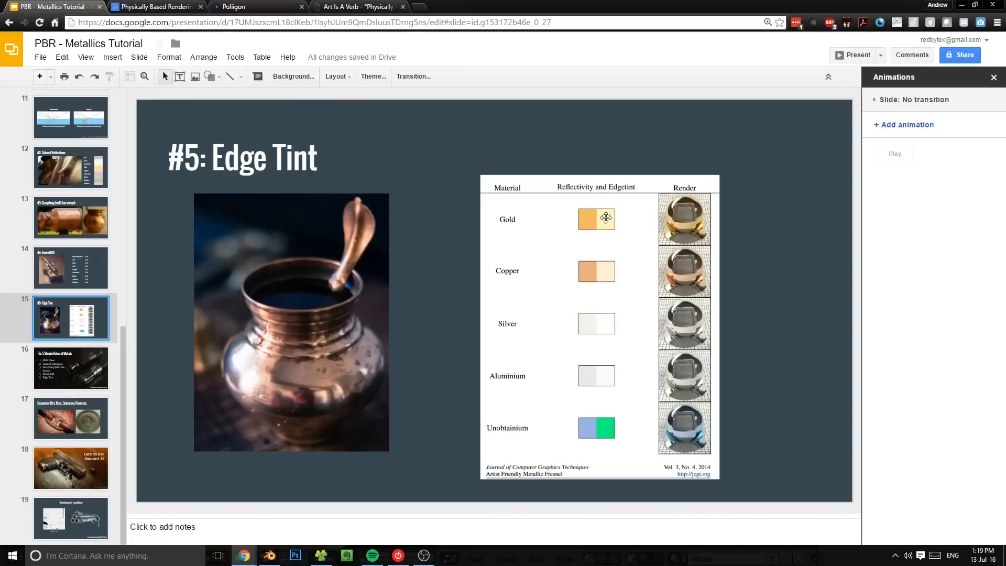
{"action": "key", "text": "alt+Tab"}
Step: Duplicate the Mix node and insert the copy between Metal Color's Gold output and the existing Mix node's Color1
{"action": "scroll", "coordinate": [502, 182], "scroll_direction": "up", "scroll_amount": 4}
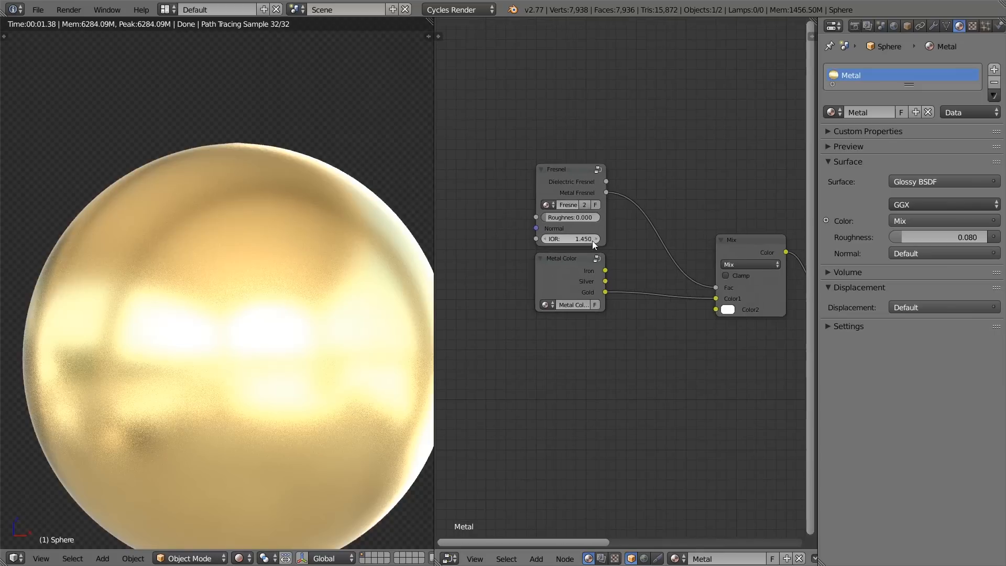
{"action": "left_click_drag", "start_coordinate": [435, 195], "coordinate": [355, 196]}
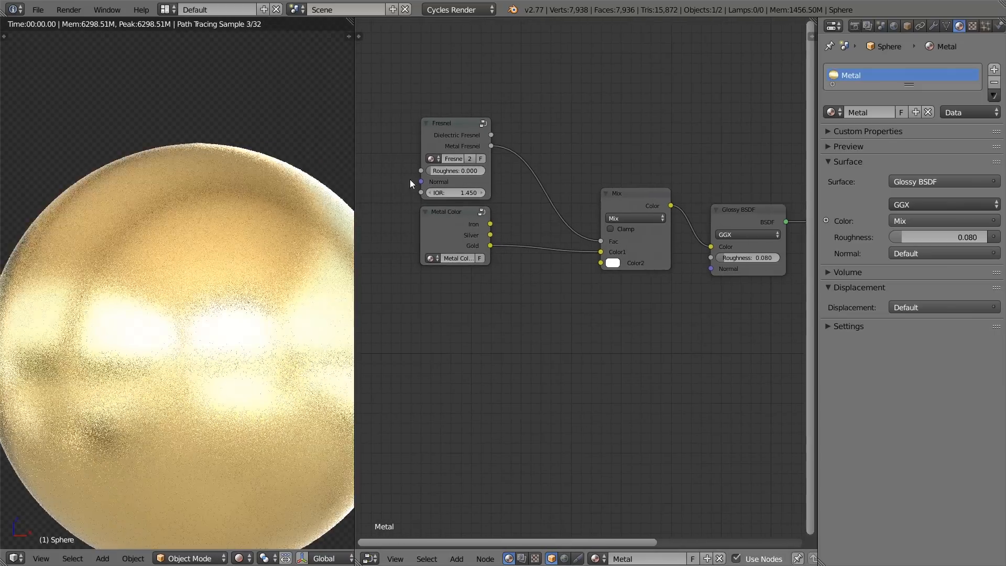
{"action": "middle_click_drag", "start_coordinate": [567, 194], "coordinate": [526, 161]}
{"action": "left_click", "coordinate": [642, 166]}
{"action": "key", "text": "shift+d"}
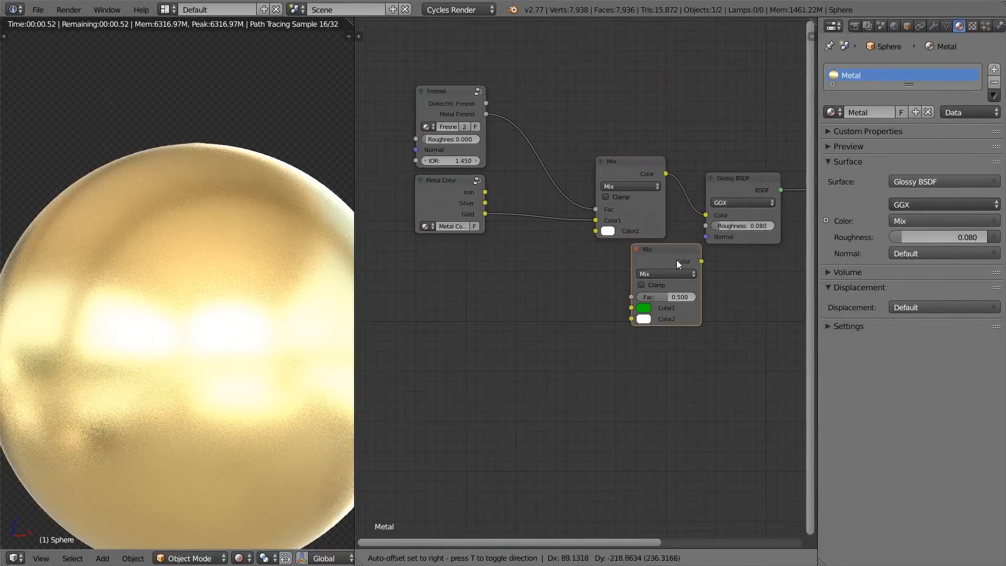
{"action": "left_click", "coordinate": [552, 208]}
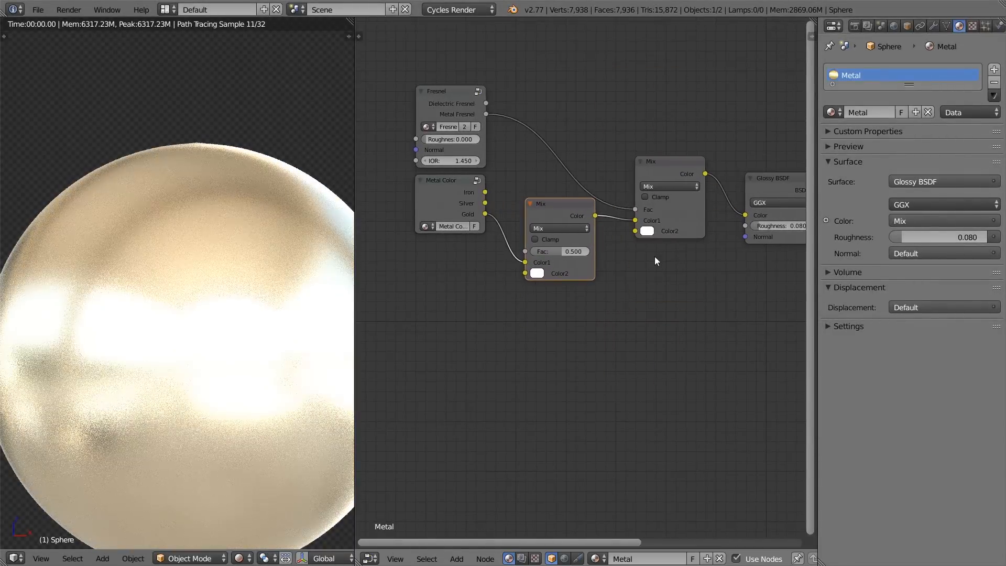
Step: Space the Fresnel group and Metal Color nodes farther from the new Mix node
{"action": "middle_click_drag", "start_coordinate": [622, 252], "coordinate": [692, 272]}
{"action": "left_click", "coordinate": [508, 196]}
{"action": "left_click_drag", "start_coordinate": [510, 214], "coordinate": [445, 241]}
{"action": "left_click_drag", "start_coordinate": [514, 123], "coordinate": [432, 124]}
{"action": "left_click_drag", "start_coordinate": [596, 272], "coordinate": [581, 250]}
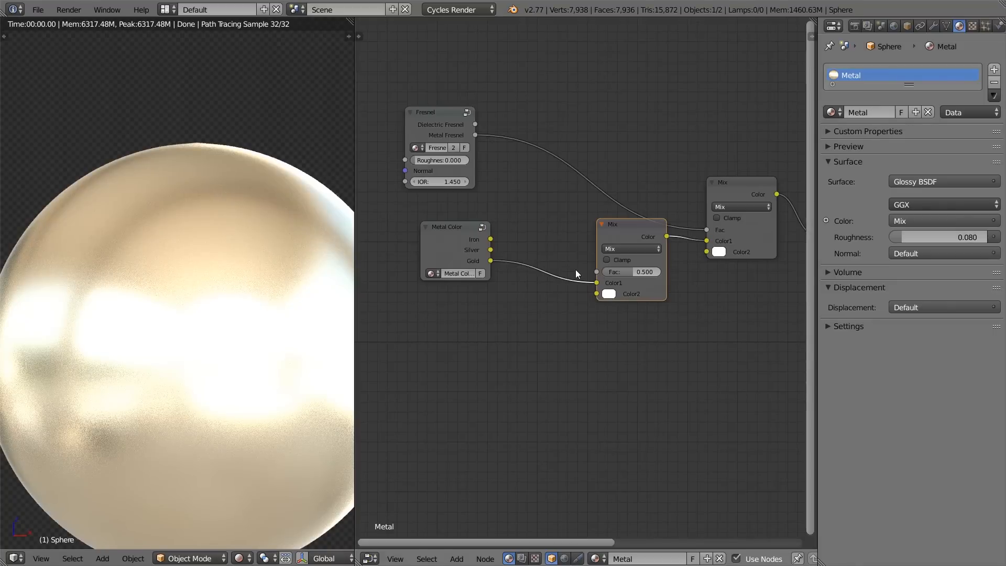
{"action": "left_click_drag", "start_coordinate": [424, 122], "coordinate": [451, 119]}
Step: Enter the Fresnel group and add a Layer Weight node below the lower Fresnel node
{"action": "key", "text": "Tab"}
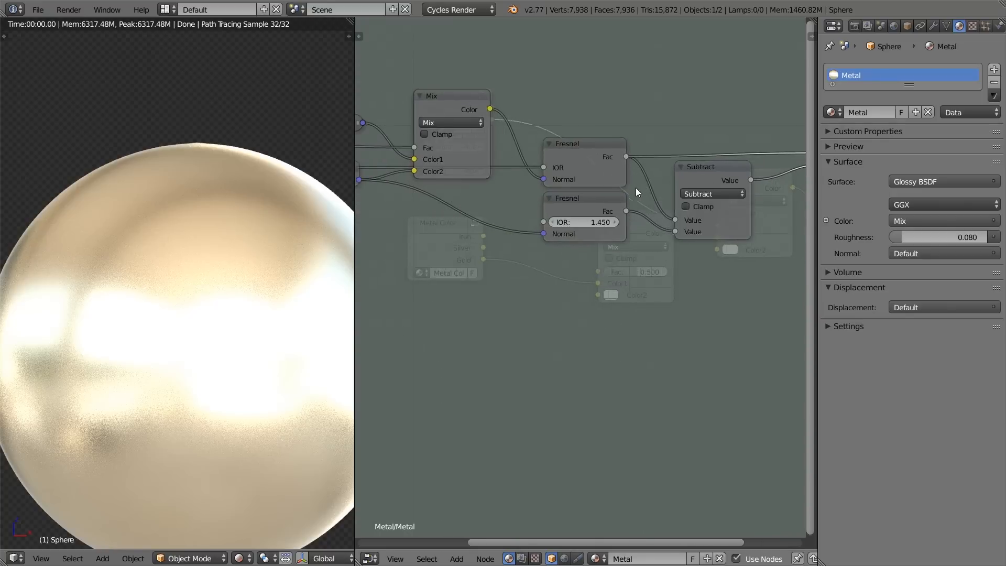
{"action": "key", "text": "shift+a"}
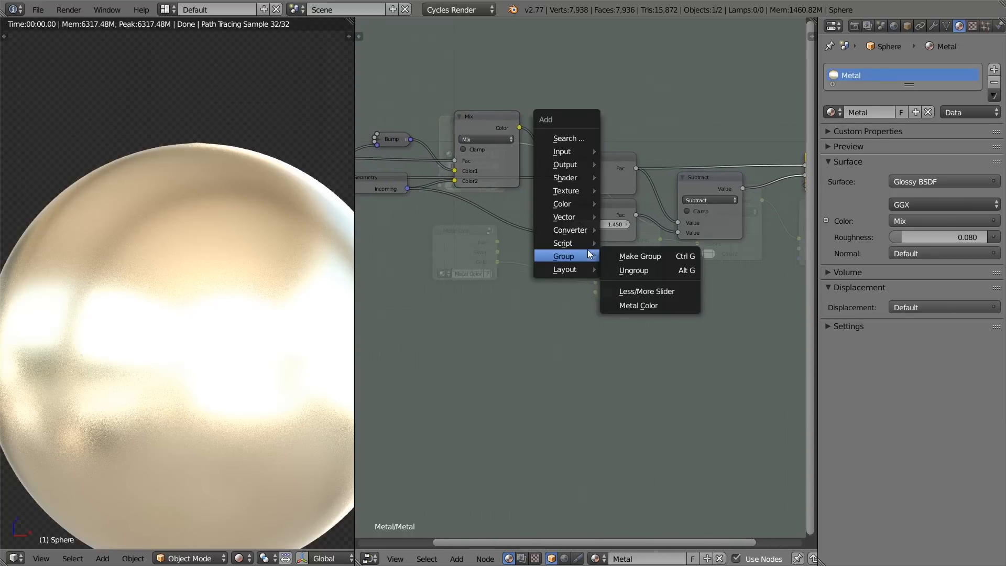
{"action": "mouse_move", "coordinate": [587, 243]}
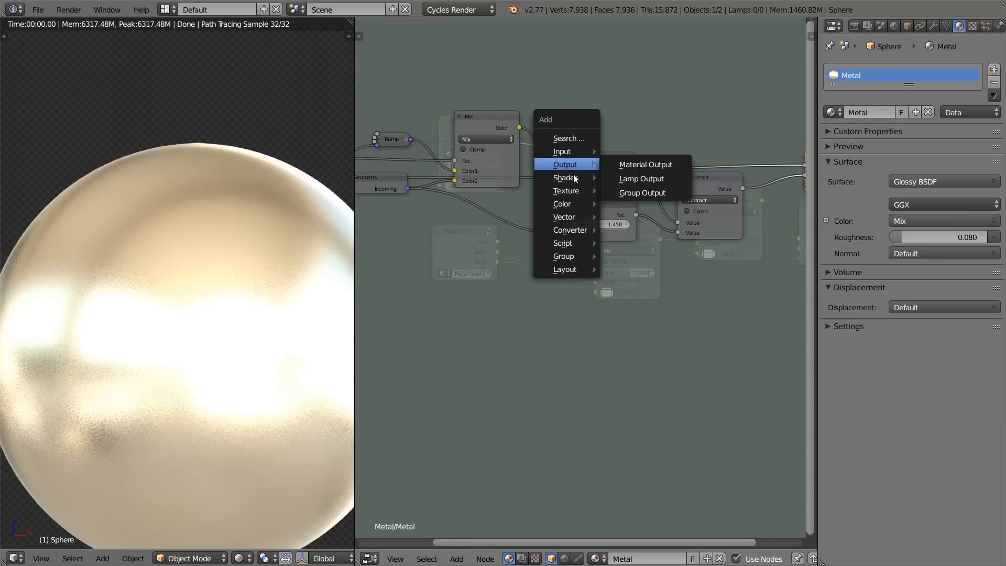
{"action": "mouse_move", "coordinate": [574, 175]}
{"action": "mouse_move", "coordinate": [571, 150]}
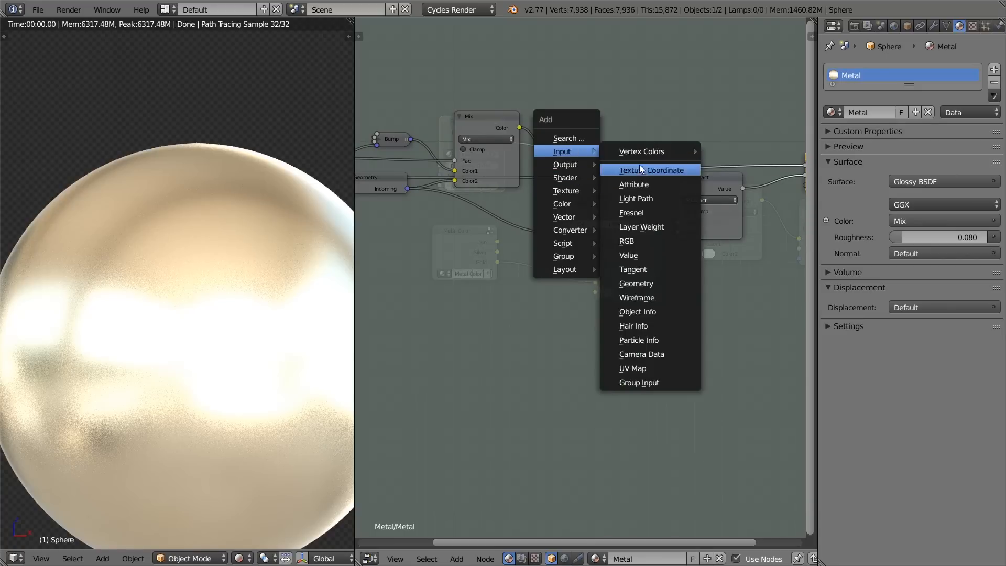
{"action": "left_click", "coordinate": [657, 228]}
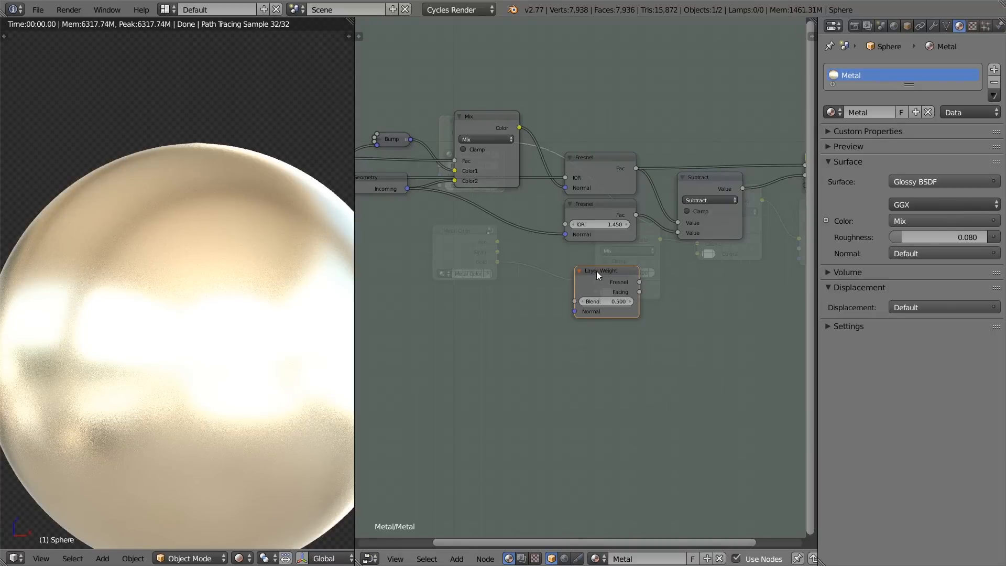
Step: Leave the Fresnel group and preview its Dielectric Fresnel output directly on the sphere
{"action": "key", "text": "Home"}
{"action": "left_click_drag", "start_coordinate": [570, 266], "coordinate": [724, 157]}
{"action": "key", "text": "Tab"}
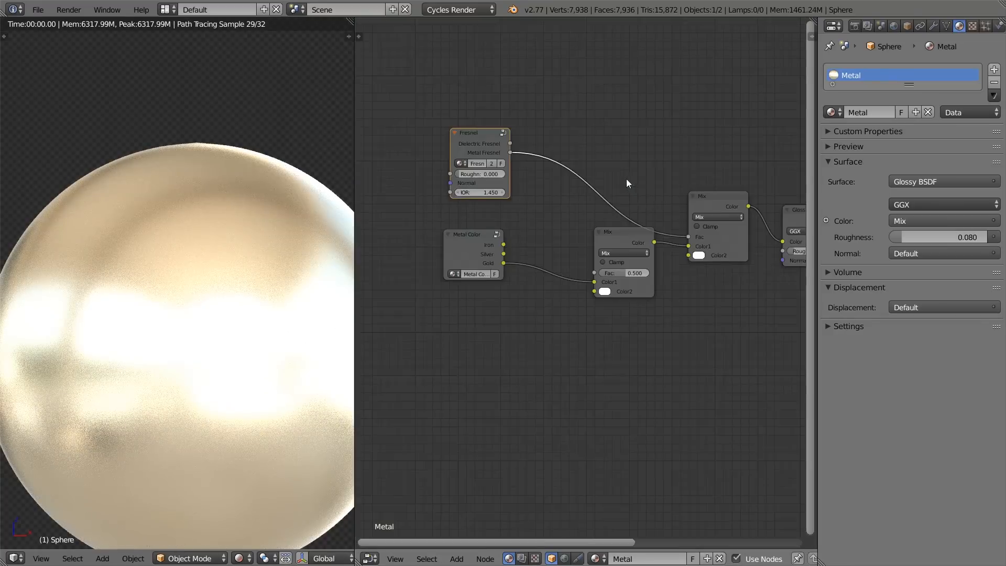
{"action": "left_click", "coordinate": [482, 184], "text": "ctrl+shift"}
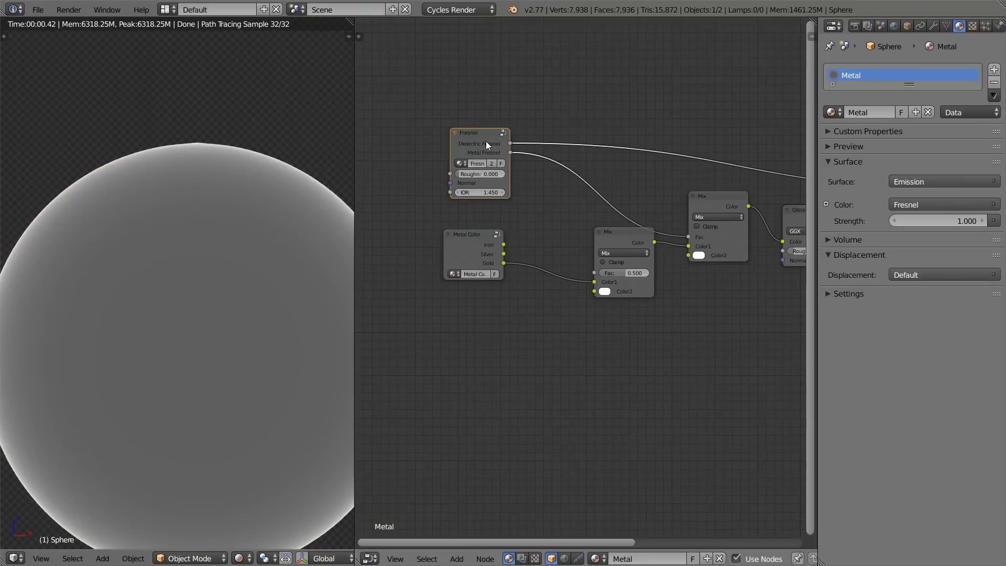
Step: Inside the group, wire Layer Weight's Fresnel output to Dielectric Fresnel and compare Blend values of 0.100 and 0.500
{"action": "key", "text": "Tab"}
{"action": "left_click_drag", "start_coordinate": [532, 283], "coordinate": [520, 283]}
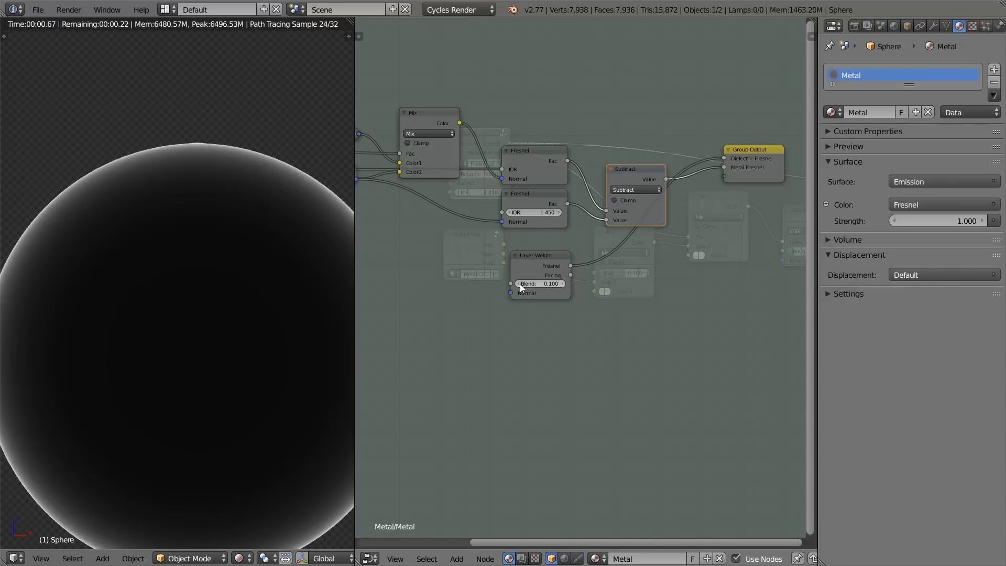
{"action": "left_click", "coordinate": [566, 283]}
{"action": "left_click", "coordinate": [566, 283]}
{"action": "left_click", "coordinate": [566, 283]}
{"action": "left_click", "coordinate": [565, 282]}
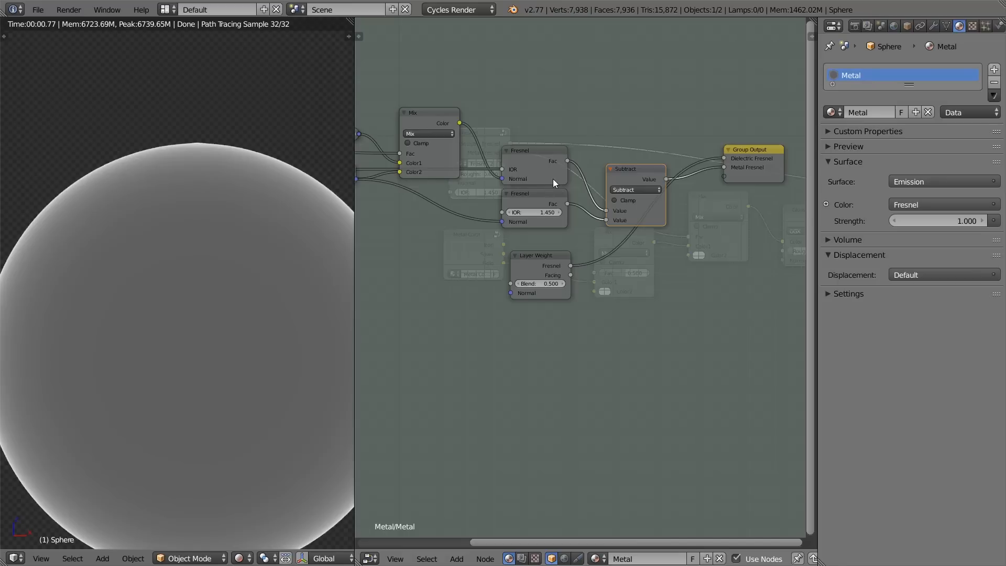
Step: Test Layer Weight's Blend down to 0.000, set it to 0.200, and align the node beneath the lower Fresnel node
{"action": "scroll", "coordinate": [552, 179], "scroll_direction": "up", "scroll_amount": 3}
{"action": "left_click", "coordinate": [482, 287]}
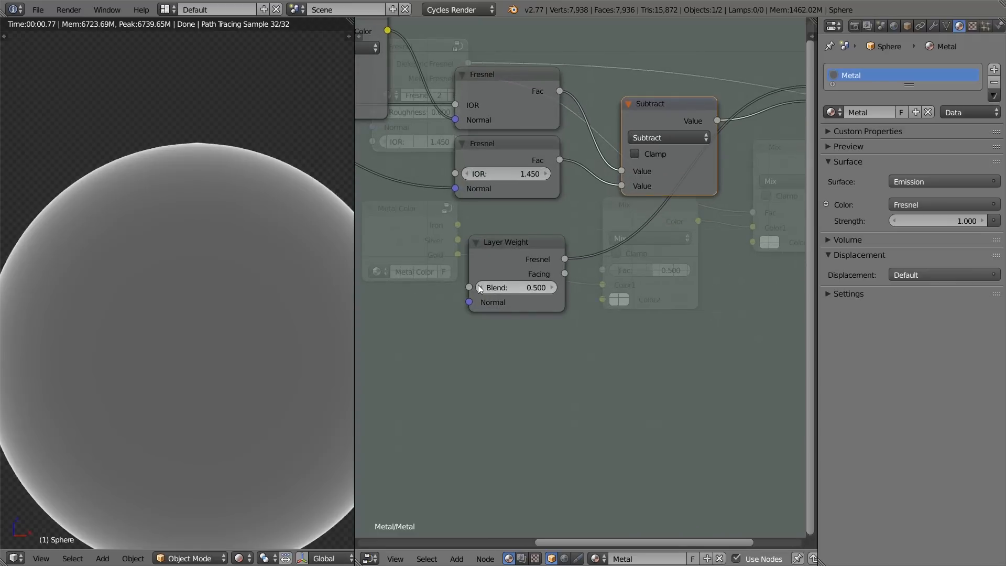
{"action": "left_click", "coordinate": [482, 288]}
{"action": "left_click", "coordinate": [483, 288]}
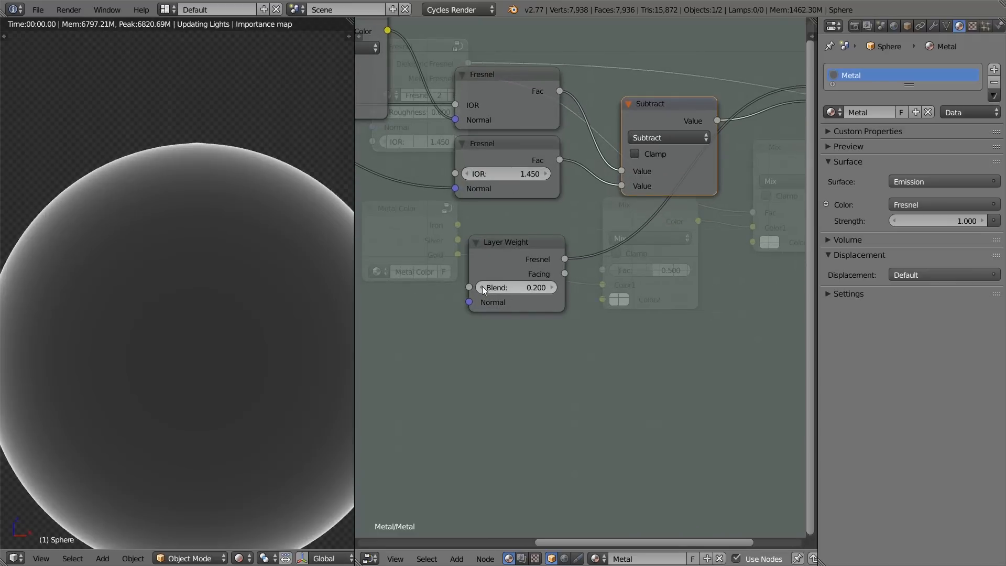
{"action": "left_click", "coordinate": [482, 288]}
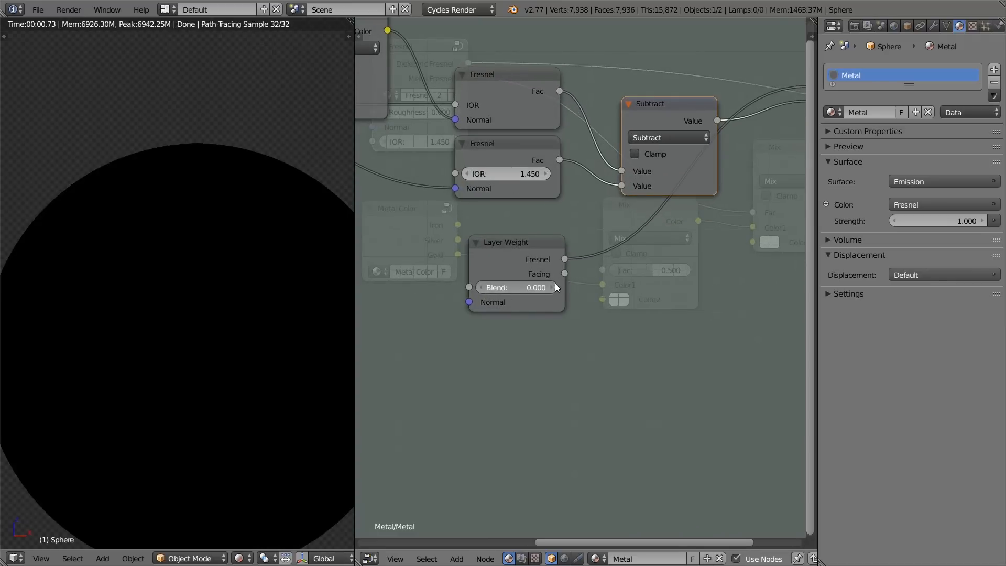
{"action": "mouse_move", "coordinate": [505, 290]}
{"action": "left_mouse_down"}
{"action": "mouse_move", "coordinate": [475, 290]}
{"action": "mouse_move", "coordinate": [744, 290]}
{"action": "mouse_move", "coordinate": [242, 290]}
{"action": "mouse_move", "coordinate": [517, 291]}
{"action": "left_mouse_up"}
{"action": "left_click_drag", "start_coordinate": [519, 243], "coordinate": [505, 236]}
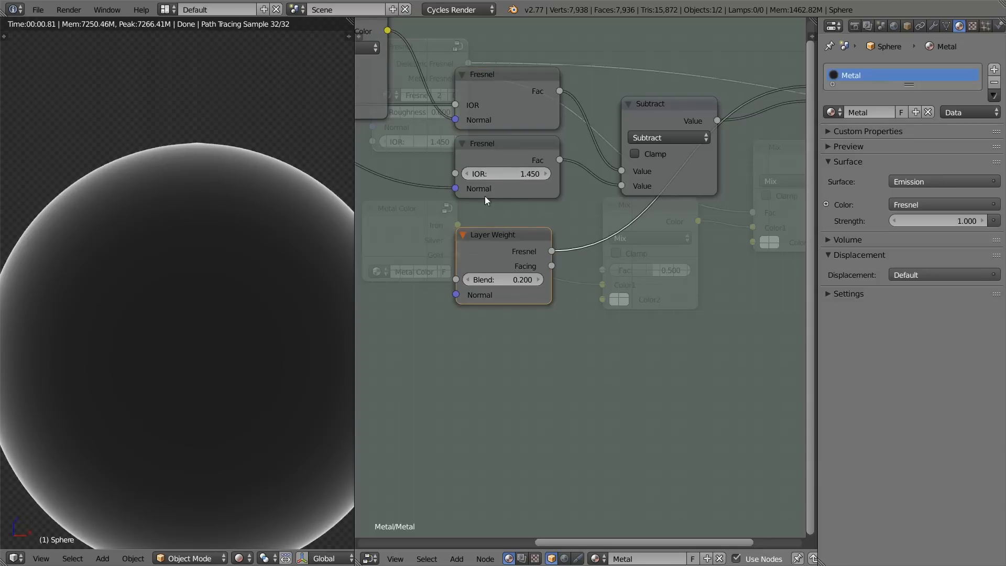
Step: Connect the Group Input's IOR to the IOR socket of the lower Fresnel node
{"action": "scroll", "coordinate": [507, 246], "scroll_direction": "down", "scroll_amount": 2}
{"action": "mouse_move", "coordinate": [567, 248]}
{"action": "middle_mouse_down"}
{"action": "mouse_move", "coordinate": [627, 259]}
{"action": "mouse_move", "coordinate": [571, 252]}
{"action": "middle_mouse_up"}
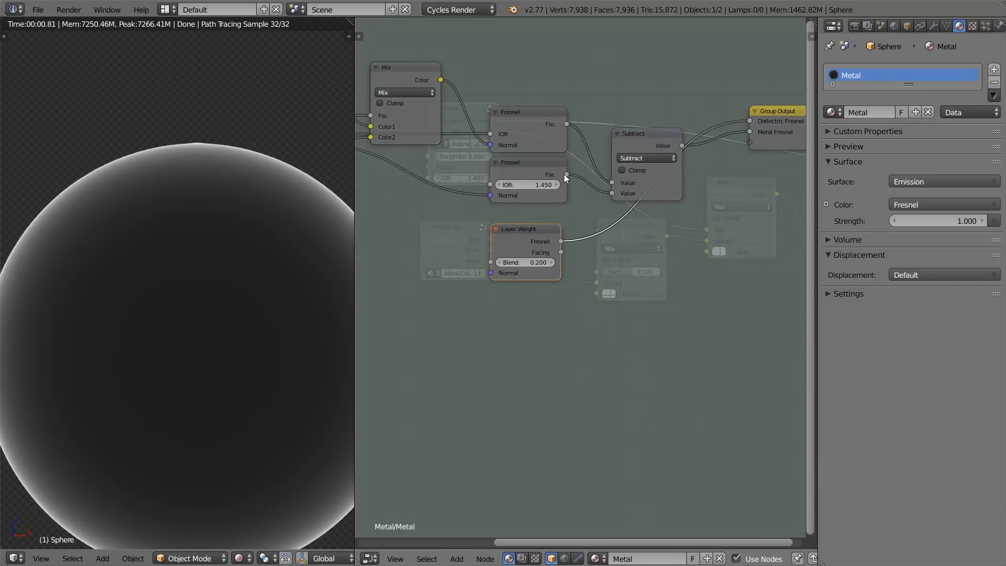
{"action": "middle_click_drag", "start_coordinate": [556, 184], "coordinate": [662, 270]}
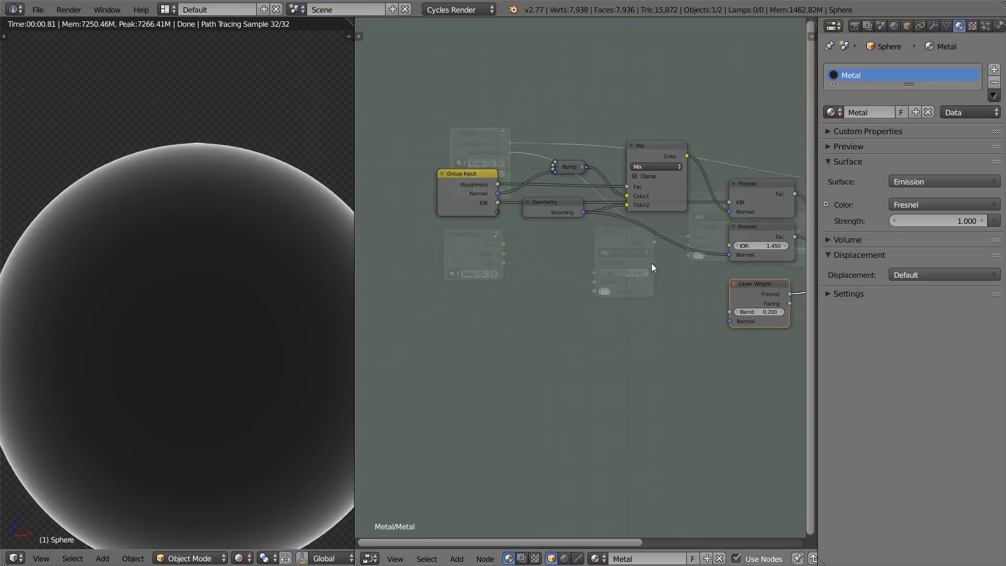
{"action": "left_click_drag", "start_coordinate": [498, 203], "coordinate": [735, 246]}
{"action": "left_click", "coordinate": [756, 240]}
{"action": "middle_click_drag", "start_coordinate": [757, 240], "coordinate": [676, 217]}
Step: Leave the group, preview its Metal Fresnel output, and test different IOR values, ending at 1.550
{"action": "key", "text": "Tab"}
{"action": "scroll", "coordinate": [525, 178], "scroll_direction": "up", "scroll_amount": 4}
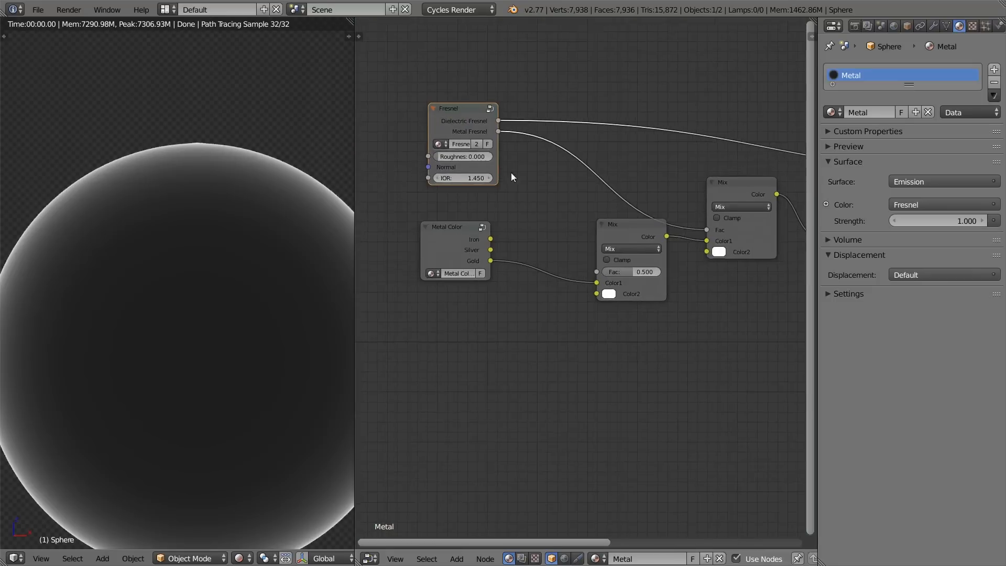
{"action": "left_click", "coordinate": [457, 82], "text": "ctrl+shift"}
{"action": "left_click", "coordinate": [473, 160]}
{"action": "left_click", "coordinate": [473, 160]}
{"action": "left_click", "coordinate": [473, 160]}
{"action": "left_click", "coordinate": [473, 161]}
{"action": "left_click", "coordinate": [473, 160]}
{"action": "left_click", "coordinate": [472, 160]}
{"action": "left_click", "coordinate": [473, 160]}
{"action": "left_click", "coordinate": [472, 160]}
{"action": "left_click", "coordinate": [472, 160]}
{"action": "left_click", "coordinate": [416, 160]}
{"action": "left_click", "coordinate": [416, 160]}
{"action": "left_click", "coordinate": [416, 160]}
{"action": "left_click", "coordinate": [416, 160]}
{"action": "left_click", "coordinate": [416, 160]}
{"action": "left_click", "coordinate": [416, 160]}
{"action": "left_click", "coordinate": [416, 160]}
{"action": "left_click", "coordinate": [416, 161]}
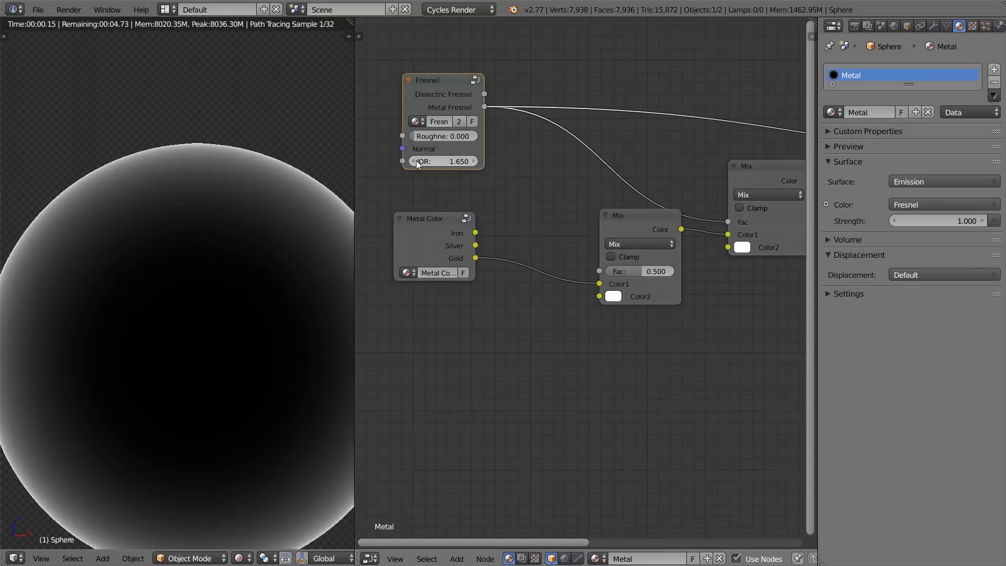
Step: Preview Dielectric Fresnel again and compare Layer Weight Blend values of 0.700, 0.200 and 0.500 inside the group
{"action": "key", "text": "Tab"}
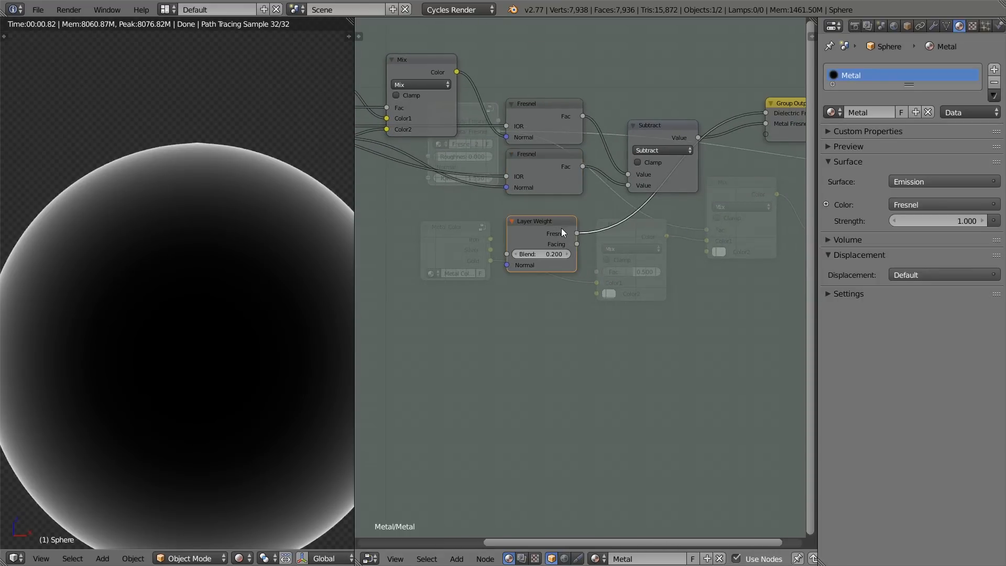
{"action": "middle_click_drag", "start_coordinate": [690, 178], "coordinate": [669, 171]}
{"action": "key", "text": "Tab"}
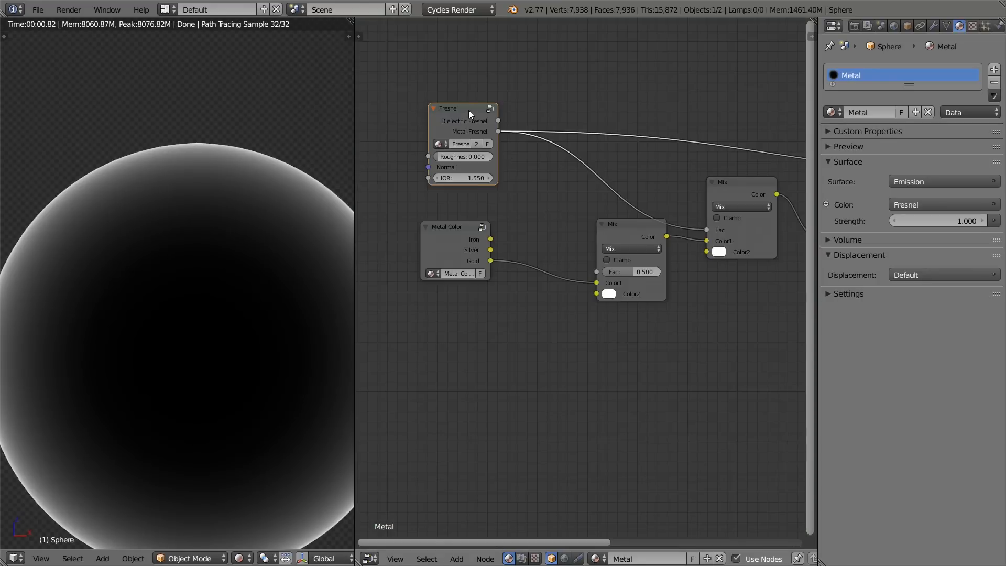
{"action": "key", "text": "Tab"}
{"action": "left_click", "coordinate": [546, 245]}
{"action": "left_click", "coordinate": [546, 245]}
{"action": "left_click", "coordinate": [546, 246]}
{"action": "left_click", "coordinate": [545, 245]}
{"action": "left_click", "coordinate": [545, 244]}
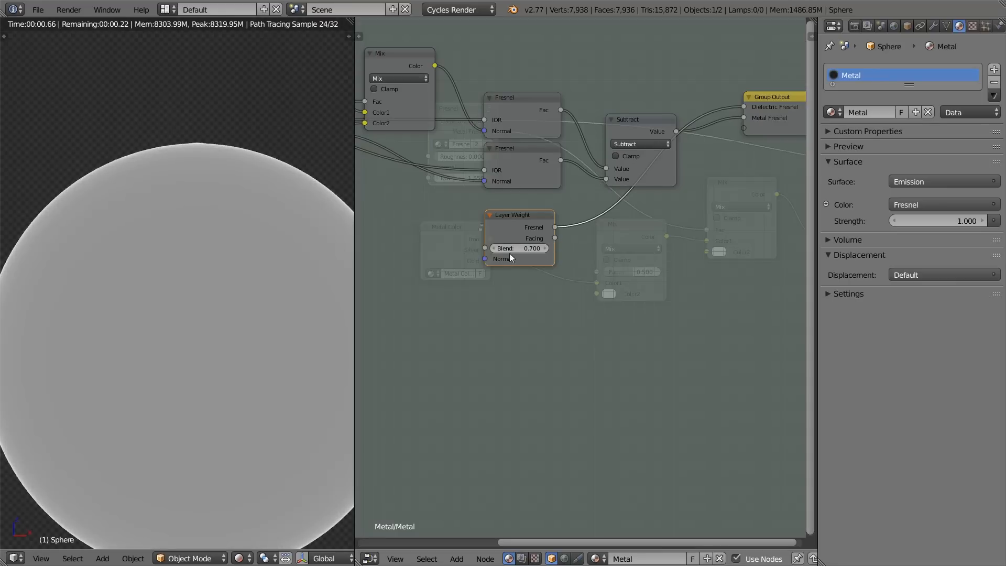
{"action": "left_click", "coordinate": [491, 245]}
{"action": "left_click", "coordinate": [491, 245]}
{"action": "left_click", "coordinate": [492, 245]}
{"action": "left_click", "coordinate": [492, 245]}
{"action": "left_click", "coordinate": [491, 246]}
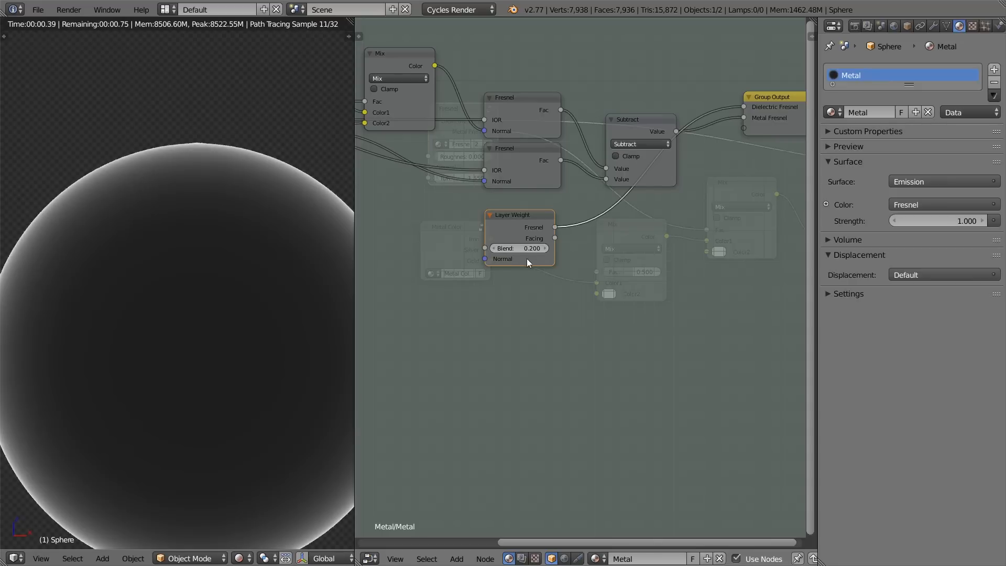
{"action": "middle_click_drag", "start_coordinate": [530, 228], "coordinate": [515, 224]}
{"action": "left_click", "coordinate": [530, 245]}
{"action": "left_click", "coordinate": [530, 245]}
{"action": "left_click", "coordinate": [530, 245]}
{"action": "scroll", "coordinate": [565, 251], "scroll_direction": "up", "scroll_amount": 3}
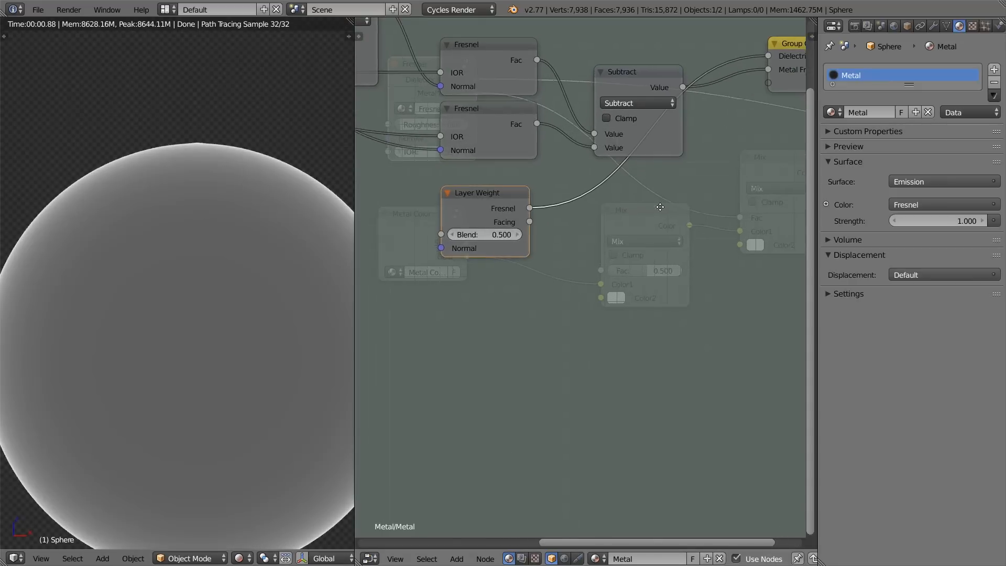
Step: Connect Layer Weight's Facing output to the Dielectric Fresnel group output and reduce the Blend to 0.100
{"action": "scroll", "coordinate": [662, 209], "scroll_direction": "down", "scroll_amount": 2}
{"action": "middle_click_drag", "start_coordinate": [660, 211], "coordinate": [608, 218]}
{"action": "left_click_drag", "start_coordinate": [488, 235], "coordinate": [692, 96]}
{"action": "left_click_drag", "start_coordinate": [431, 249], "coordinate": [420, 247]}
{"action": "left_click_drag", "start_coordinate": [487, 236], "coordinate": [692, 94]}
{"action": "left_click", "coordinate": [422, 247]}
{"action": "left_click", "coordinate": [422, 246]}
{"action": "left_click", "coordinate": [474, 247]}
Step: Widen the 3D viewport and examine the facing gradient on the sphere with Layer Weight's Blend at 0.100
{"action": "left_click_drag", "start_coordinate": [355, 302], "coordinate": [451, 282]}
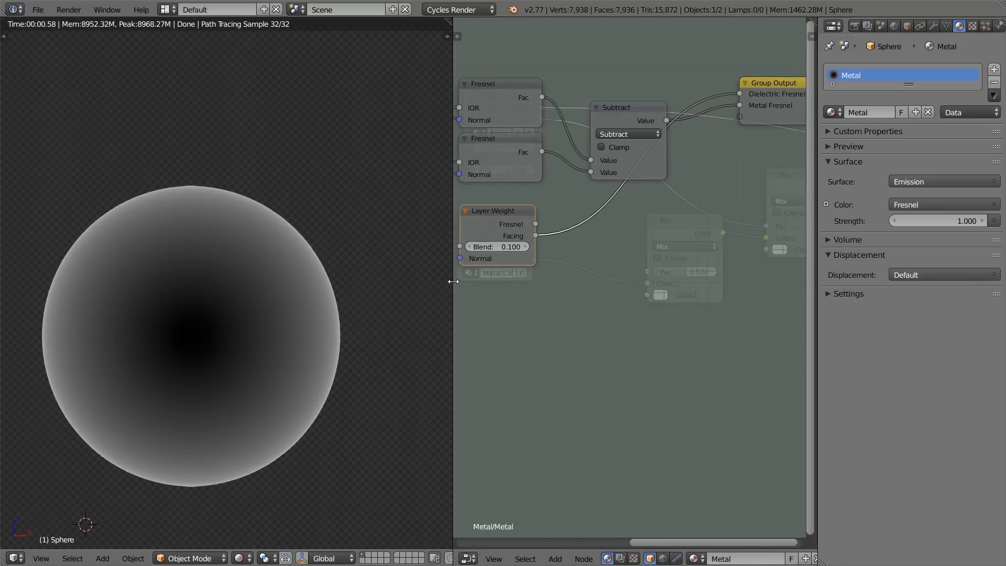
{"action": "left_click", "coordinate": [469, 247]}
{"action": "left_click", "coordinate": [514, 250]}
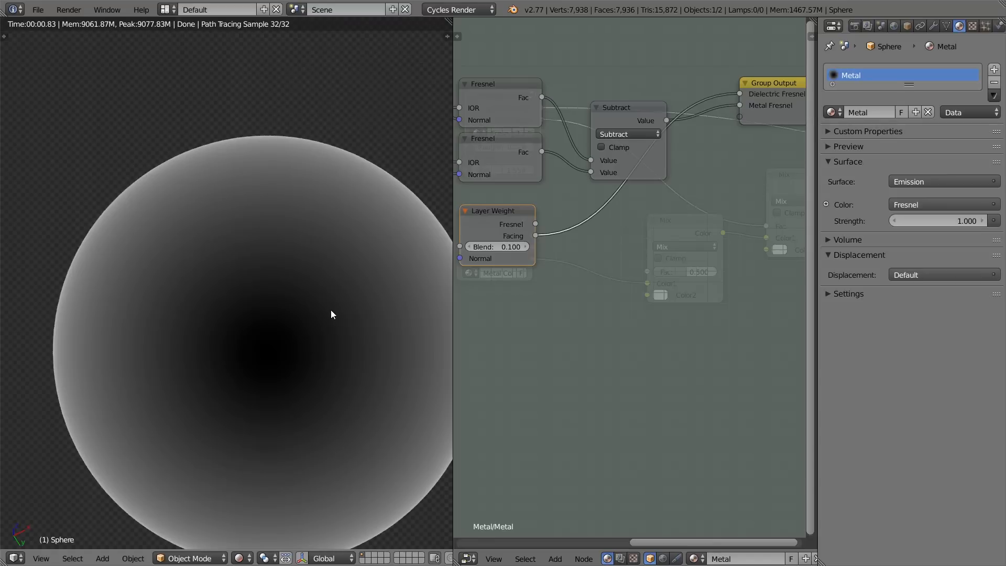
{"action": "middle_click_drag", "start_coordinate": [588, 263], "coordinate": [653, 293]}
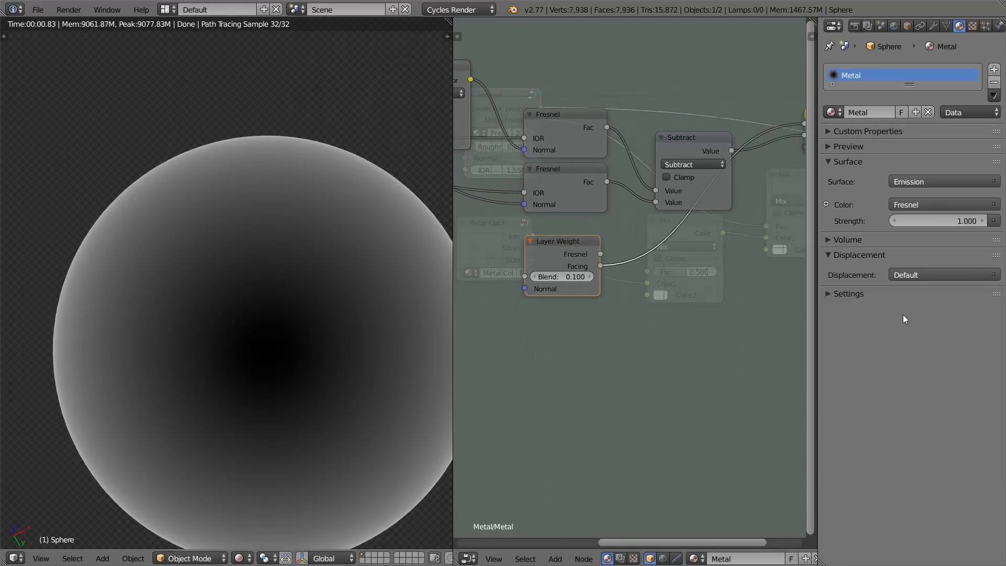
{"action": "scroll", "coordinate": [614, 264], "scroll_direction": "down", "scroll_amount": 2}
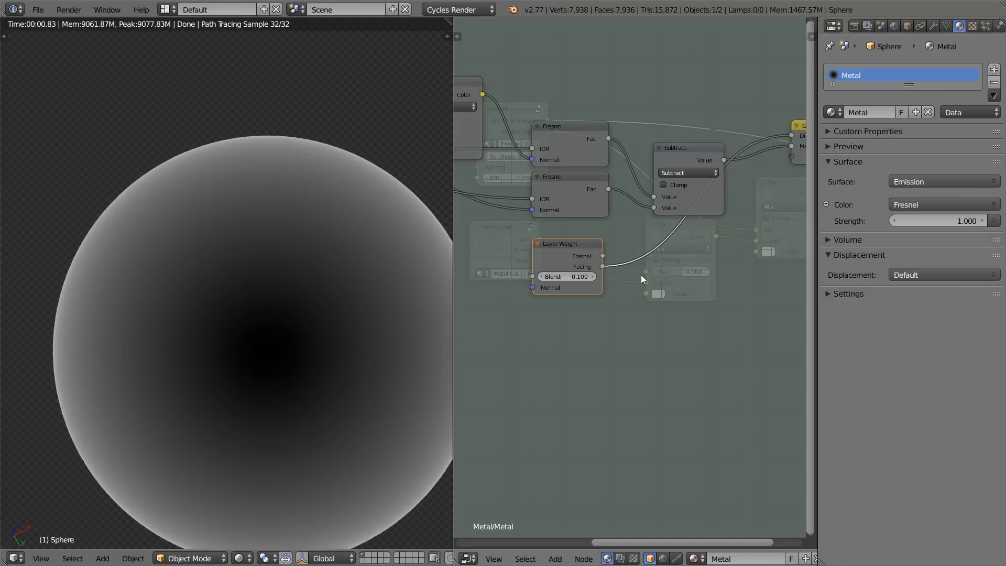
Step: Insert a Math node after Layer Weight's Facing output, set it to Power, and enter an exponent of 2
{"action": "middle_click_drag", "start_coordinate": [640, 275], "coordinate": [574, 249]}
{"action": "key", "text": "shift+a"}
{"action": "mouse_move", "coordinate": [613, 339]}
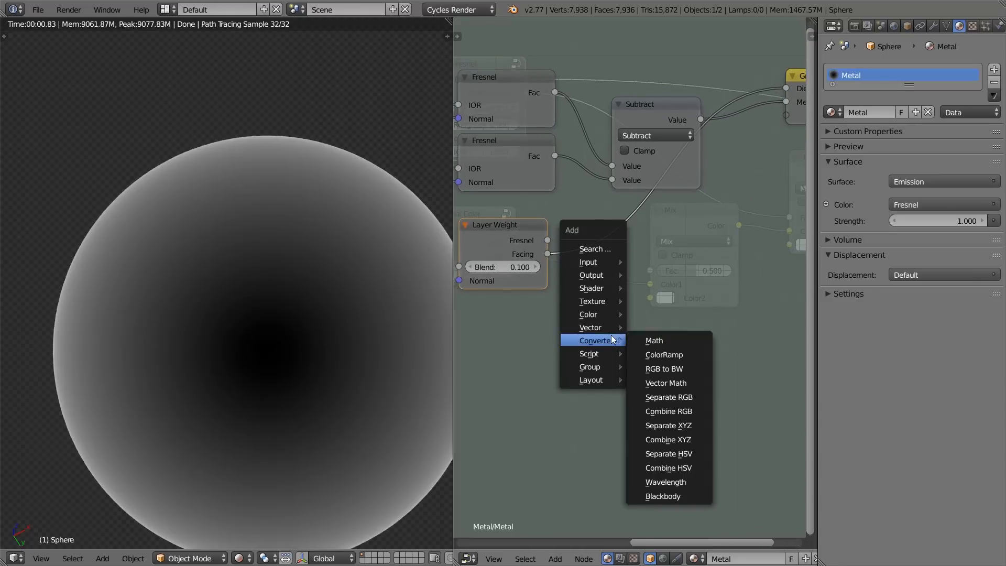
{"action": "left_click", "coordinate": [654, 340]}
{"action": "left_click", "coordinate": [628, 268]}
{"action": "left_click", "coordinate": [626, 262]}
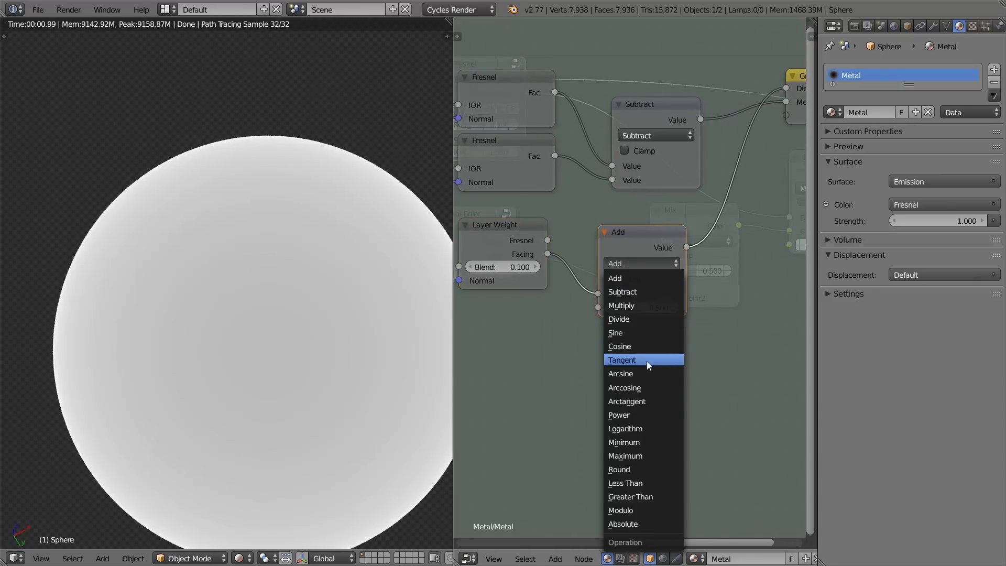
{"action": "left_click", "coordinate": [642, 414]}
{"action": "left_click", "coordinate": [662, 310]}
{"action": "type", "text": "2"}
{"action": "key", "text": "Return"}
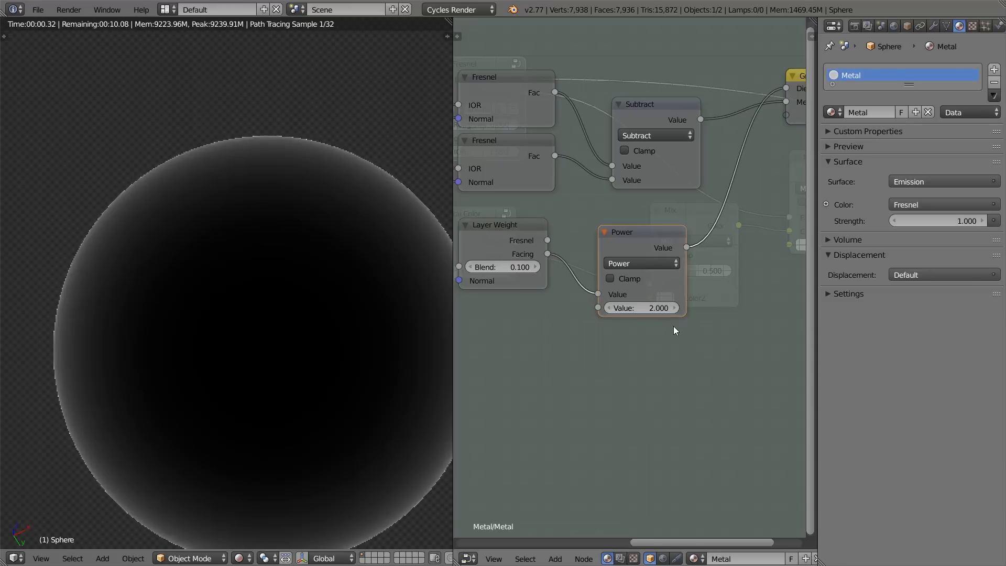
Step: Try higher Blend values on Layer Weight with the Power node applied and bring it back to 0.100
{"action": "scroll", "coordinate": [580, 319], "scroll_direction": "down", "scroll_amount": 1}
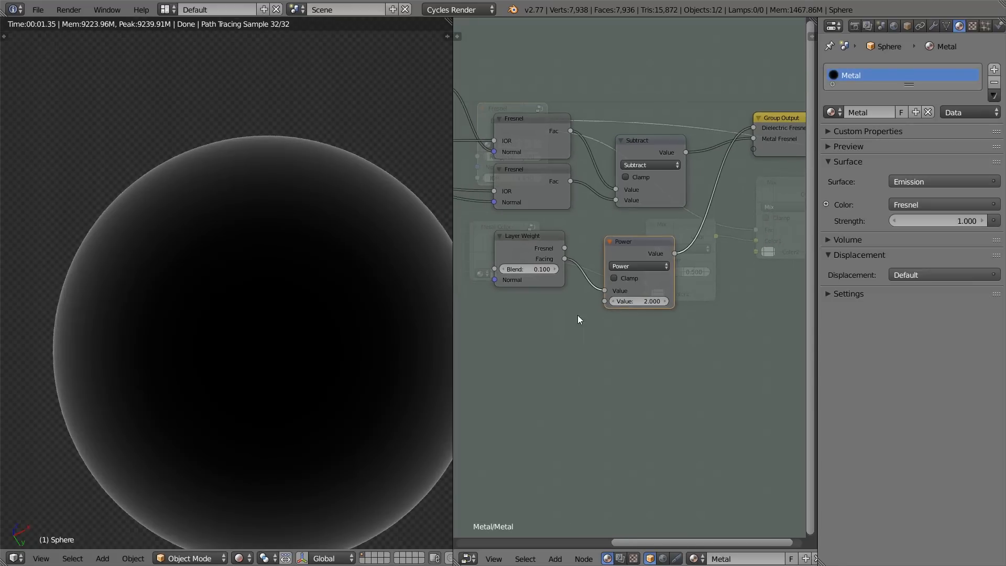
{"action": "left_click", "coordinate": [554, 269]}
{"action": "left_click", "coordinate": [554, 269]}
{"action": "left_click", "coordinate": [554, 269]}
{"action": "left_click", "coordinate": [555, 269]}
{"action": "left_click", "coordinate": [554, 269]}
{"action": "left_click", "coordinate": [554, 269]}
{"action": "left_click", "coordinate": [503, 269]}
{"action": "left_click", "coordinate": [504, 269]}
{"action": "left_click", "coordinate": [503, 269]}
{"action": "left_click", "coordinate": [504, 270]}
{"action": "left_click", "coordinate": [504, 270]}
{"action": "left_click", "coordinate": [504, 269]}
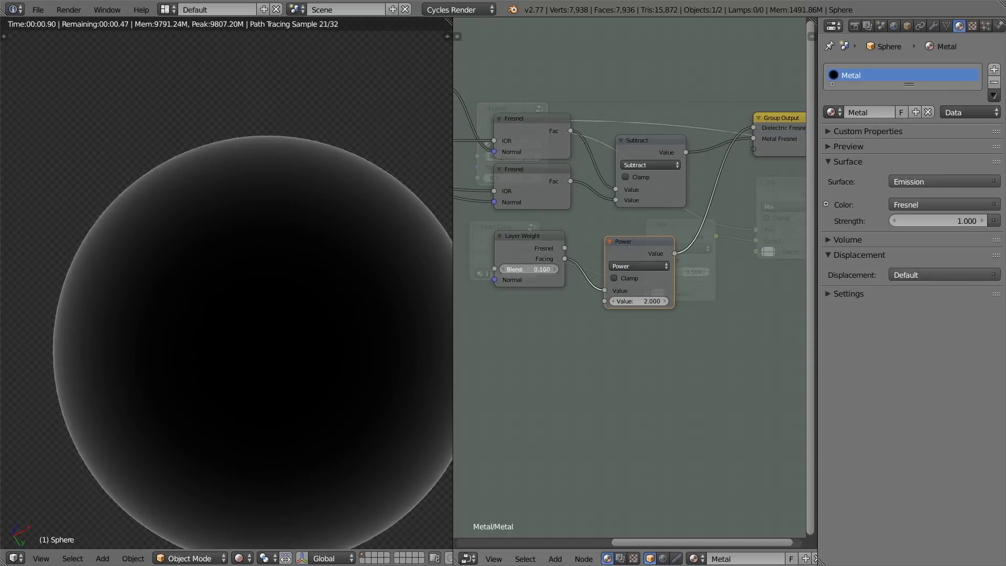
Step: Set Layer Weight's Blend to 0.500
{"action": "left_click", "coordinate": [554, 269]}
{"action": "left_click", "coordinate": [554, 270]}
{"action": "left_click", "coordinate": [555, 270]}
{"action": "left_click", "coordinate": [554, 269]}
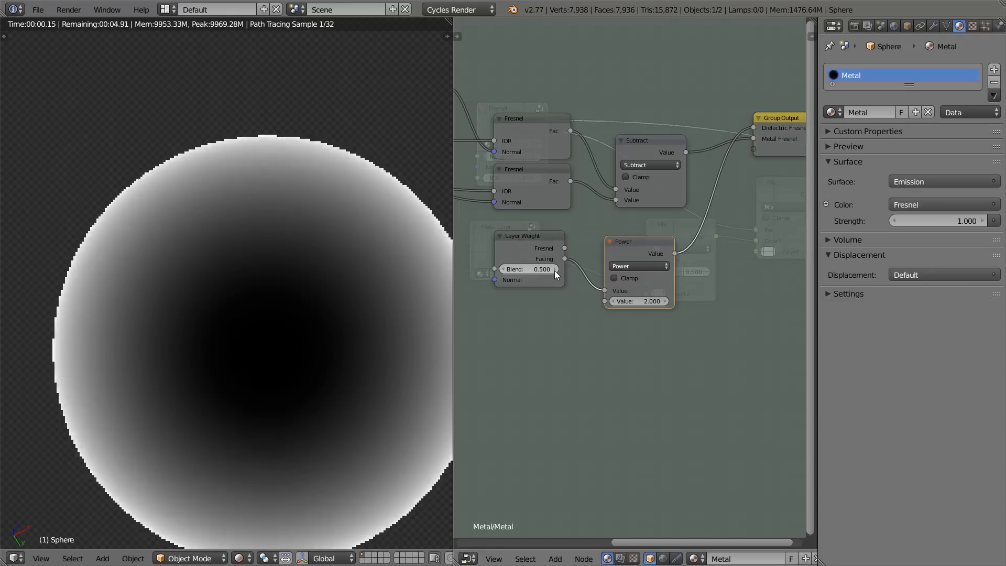
Step: Try Layer Weight's Blend at 1.000, then reset and undo the change back to 0.500
{"action": "left_click", "coordinate": [554, 269]}
{"action": "left_click", "coordinate": [555, 269]}
{"action": "left_click", "coordinate": [555, 270]}
{"action": "left_click", "coordinate": [554, 270]}
{"action": "left_click", "coordinate": [555, 269]}
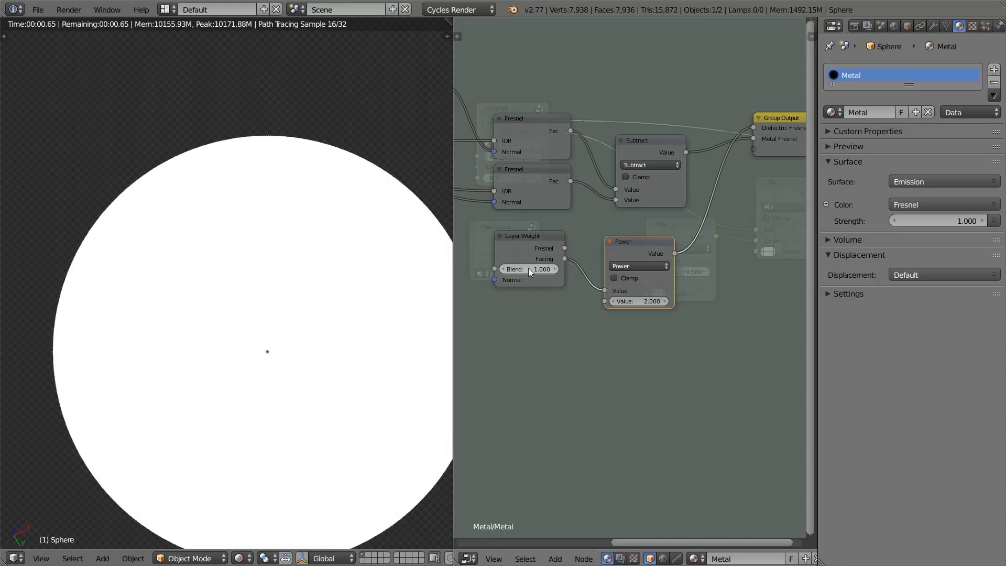
{"action": "key", "text": "BackSpace"}
{"action": "key", "text": "ctrl+z"}
{"action": "key", "text": "ctrl+z"}
{"action": "key", "text": "ctrl+z"}
{"action": "key", "text": "ctrl+z"}
{"action": "key", "text": "ctrl+z"}
{"action": "key", "text": "ctrl+z"}
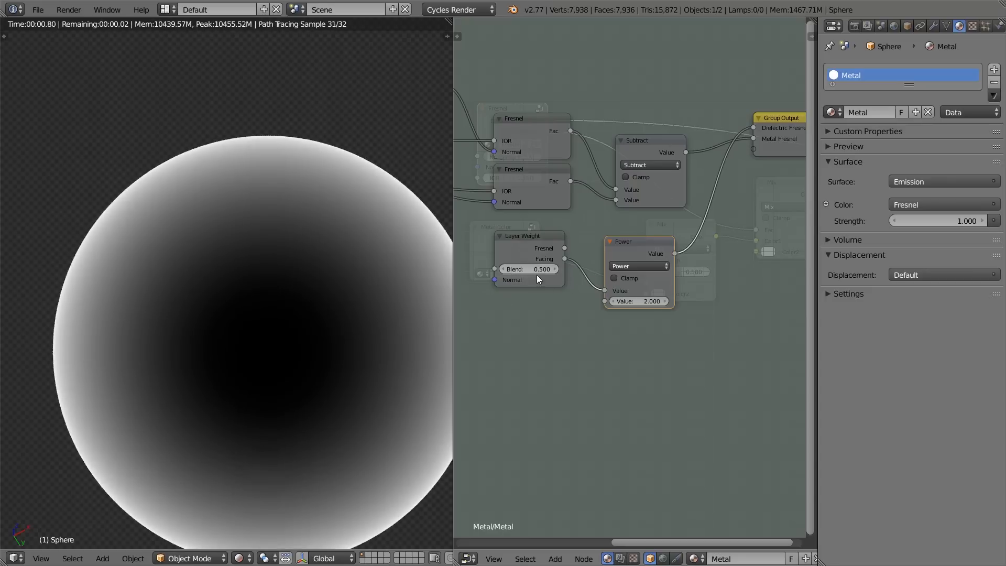
Step: Collapse the Power node and place it just below the Subtract node
{"action": "left_click", "coordinate": [610, 242]}
{"action": "key", "text": "g"}
{"action": "left_click", "coordinate": [643, 240]}
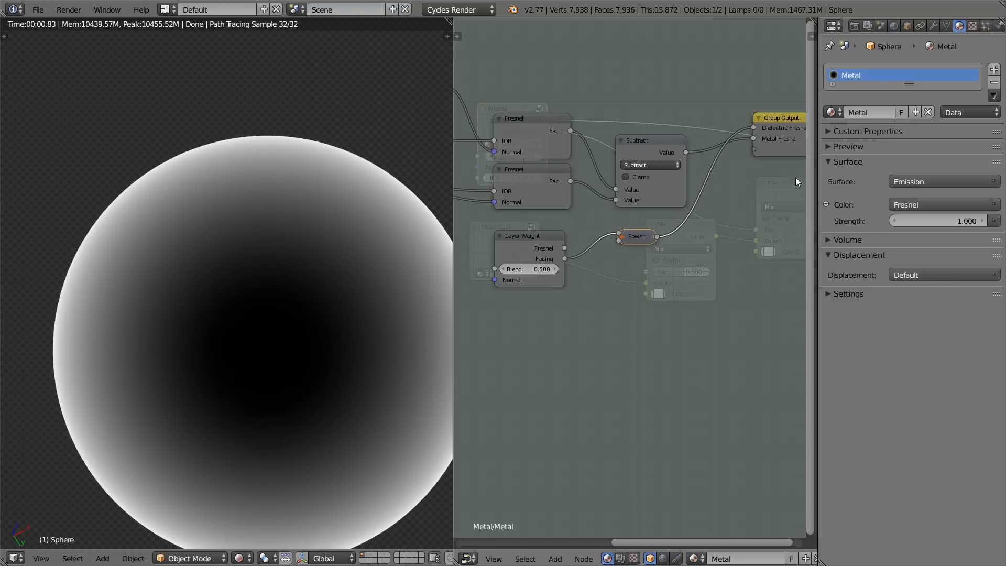
Step: Connect the Power node's Value to a new Group Output socket and rename that output Rim
{"action": "middle_click_drag", "start_coordinate": [760, 153], "coordinate": [706, 136]}
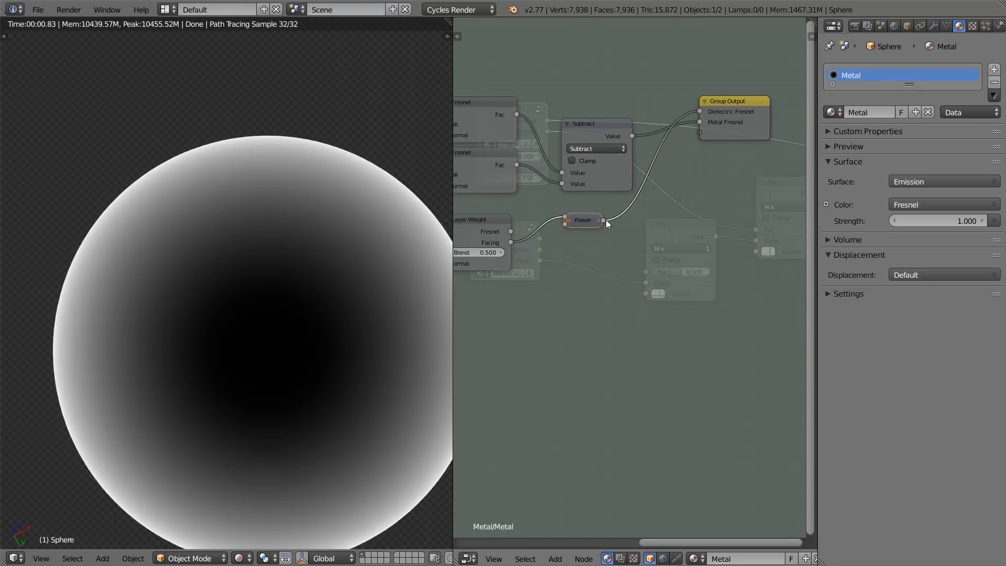
{"action": "mouse_move", "coordinate": [609, 218]}
{"action": "middle_mouse_down"}
{"action": "mouse_move", "coordinate": [596, 211]}
{"action": "mouse_move", "coordinate": [593, 222]}
{"action": "middle_mouse_up"}
{"action": "left_click_drag", "start_coordinate": [594, 220], "coordinate": [692, 132]}
{"action": "left_click", "coordinate": [718, 111]}
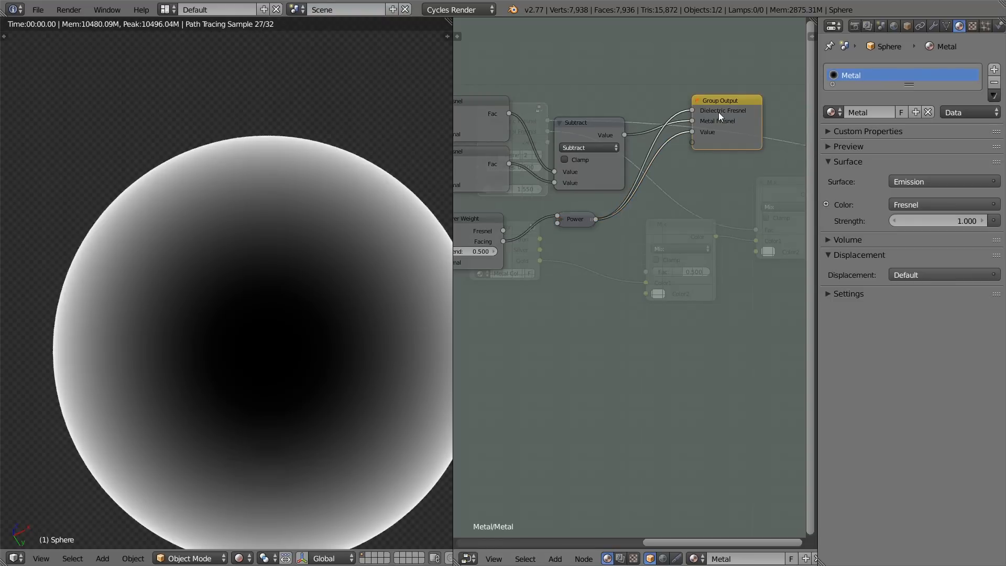
{"action": "middle_click_drag", "start_coordinate": [719, 111], "coordinate": [746, 135]}
{"action": "key", "text": "n"}
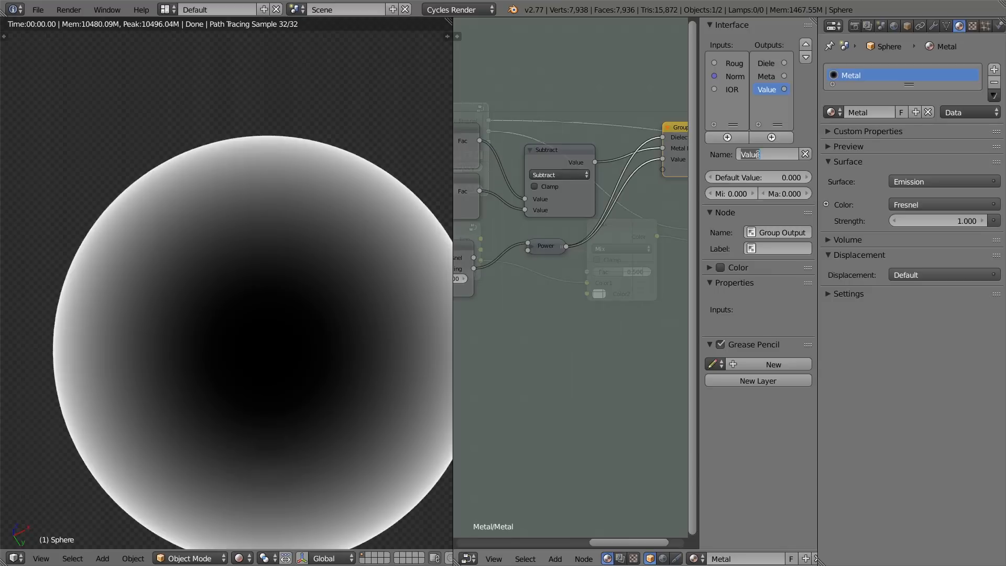
{"action": "type", "text": "Rim"}
{"action": "key", "text": "Return"}
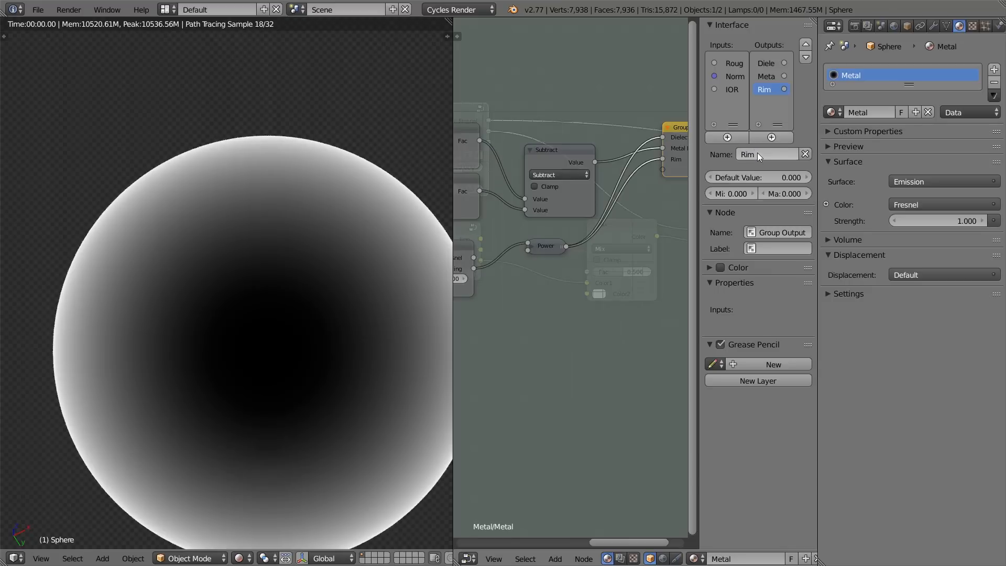
Step: Reconnect the upper Fresnel node's Fac output to the Dielectric Fresnel group output
{"action": "scroll", "coordinate": [525, 149], "scroll_direction": "down", "scroll_amount": 3}
{"action": "left_click_drag", "start_coordinate": [505, 178], "coordinate": [637, 176]}
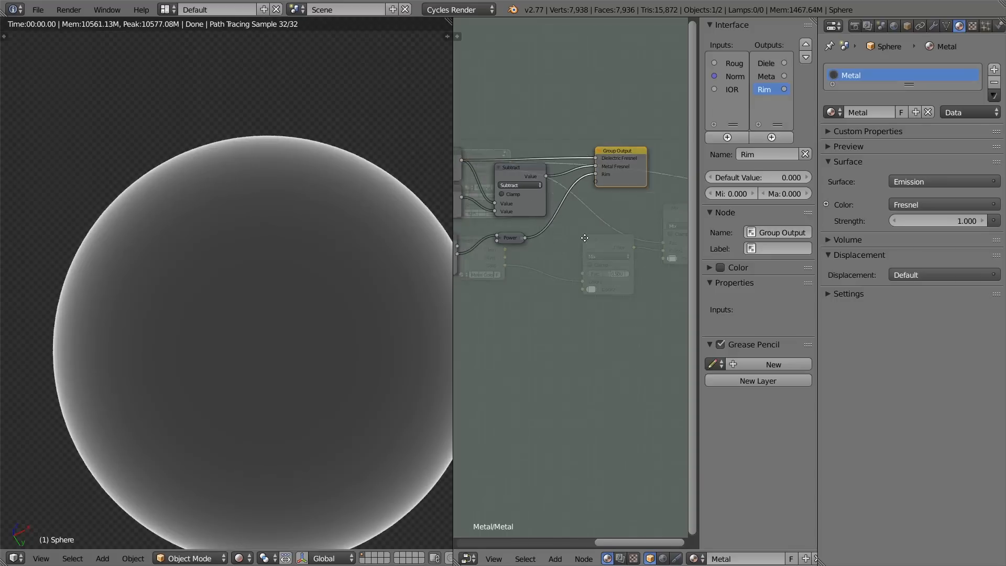
Step: Leave the Fresnel group, hide the node editor's sidebar and preview the group's Rim output on the sphere
{"action": "key", "text": "Tab"}
{"action": "scroll", "coordinate": [501, 172], "scroll_direction": "down", "scroll_amount": 5}
{"action": "middle_click_drag", "start_coordinate": [572, 222], "coordinate": [536, 212]}
{"action": "left_click", "coordinate": [479, 191], "text": "ctrl+shift"}
{"action": "left_click", "coordinate": [479, 190], "text": "ctrl+shift"}
{"action": "middle_click_drag", "start_coordinate": [479, 191], "coordinate": [625, 265]}
{"action": "scroll", "coordinate": [605, 284], "scroll_direction": "up", "scroll_amount": 2}
{"action": "key", "text": "n"}
{"action": "scroll", "coordinate": [573, 189], "scroll_direction": "up", "scroll_amount": 3}
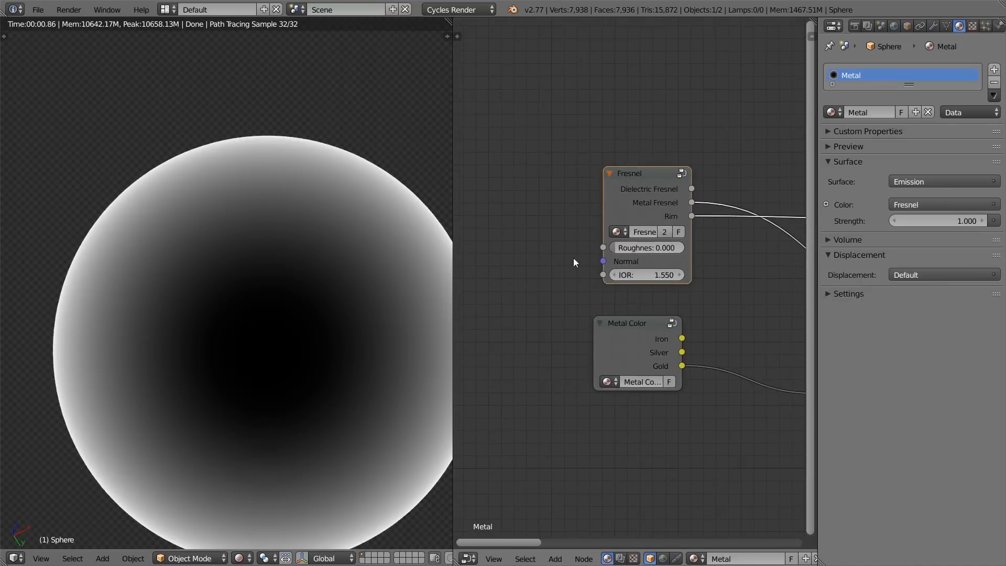
{"action": "key", "text": "g"}
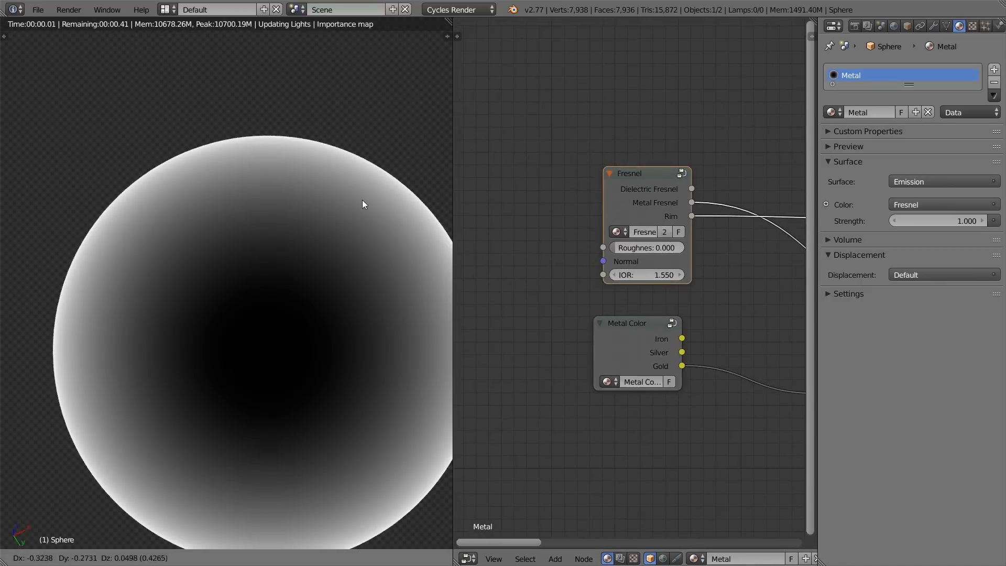
{"action": "right_click", "coordinate": [395, 200]}
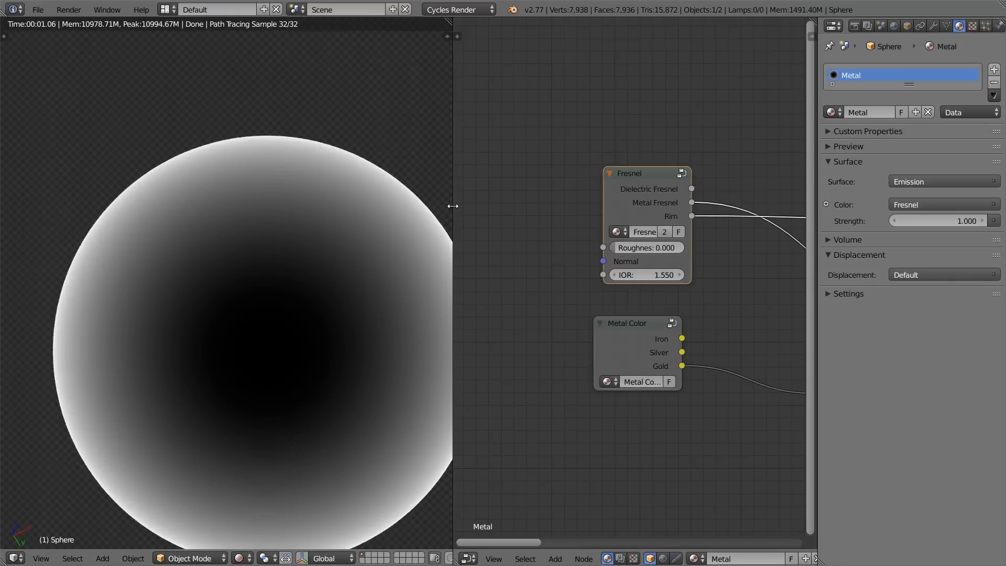
Step: Widen the node editor, connect Fresnel's Rim output to the first Mix node's Fac, and preview that Mix
{"action": "left_click_drag", "start_coordinate": [453, 207], "coordinate": [273, 214]}
{"action": "scroll", "coordinate": [483, 228], "scroll_direction": "down", "scroll_amount": 3}
{"action": "left_click_drag", "start_coordinate": [463, 173], "coordinate": [564, 304]}
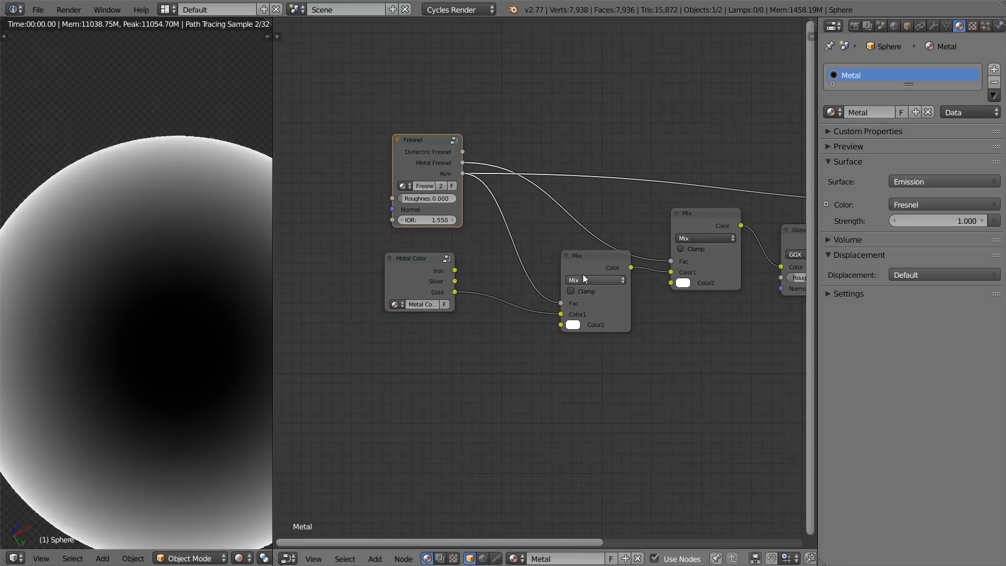
{"action": "left_click", "coordinate": [591, 262], "text": "ctrl+shift"}
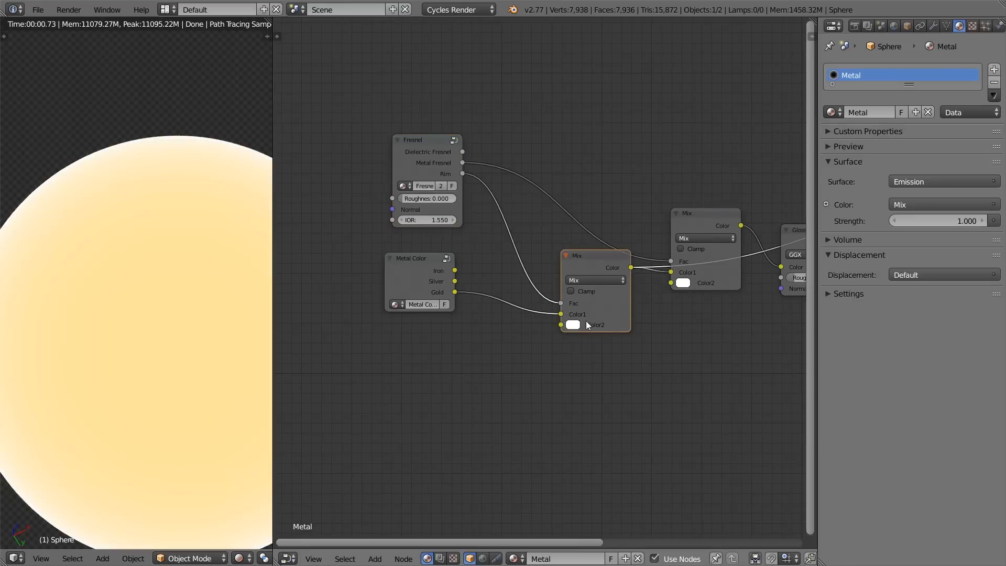
Step: Try a green Color2 (H 0.299, S 0.579) on the first Mix node and check it through the Glossy BSDF in a wider viewport
{"action": "left_click", "coordinate": [572, 325]}
{"action": "left_click_drag", "start_coordinate": [614, 218], "coordinate": [589, 213]}
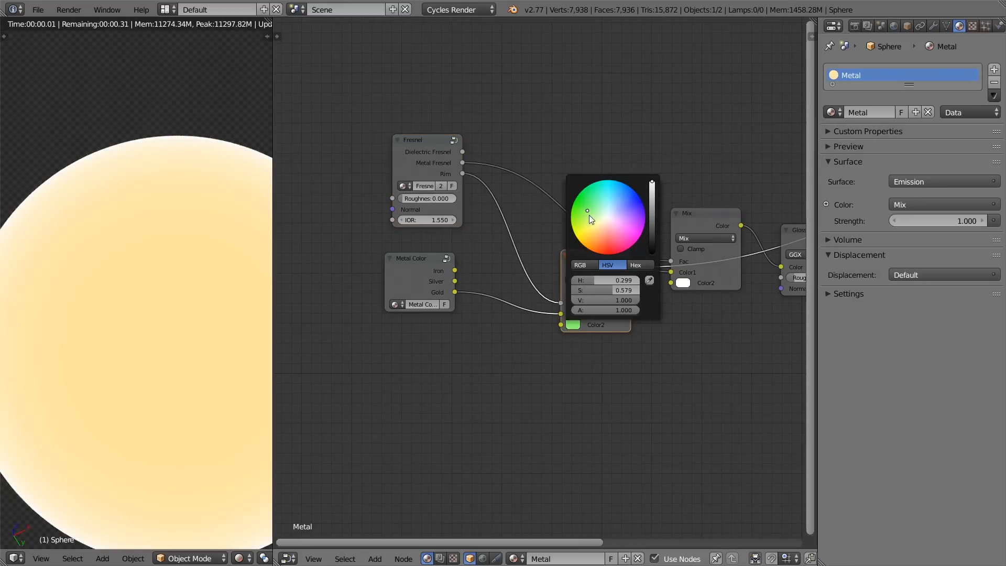
{"action": "left_click_drag", "start_coordinate": [273, 216], "coordinate": [343, 217]}
{"action": "middle_click_drag", "start_coordinate": [271, 261], "coordinate": [246, 194], "text": "shift"}
{"action": "scroll", "coordinate": [705, 283], "scroll_direction": "down", "scroll_amount": 3}
{"action": "middle_click_drag", "start_coordinate": [704, 283], "coordinate": [603, 250]}
{"action": "middle_click_drag", "start_coordinate": [539, 230], "coordinate": [570, 240]}
{"action": "middle_click_drag", "start_coordinate": [740, 268], "coordinate": [702, 262]}
{"action": "left_click", "coordinate": [714, 228], "text": "ctrl+shift"}
{"action": "scroll", "coordinate": [547, 273], "scroll_direction": "up", "scroll_amount": 2}
{"action": "middle_click_drag", "start_coordinate": [547, 273], "coordinate": [595, 311]}
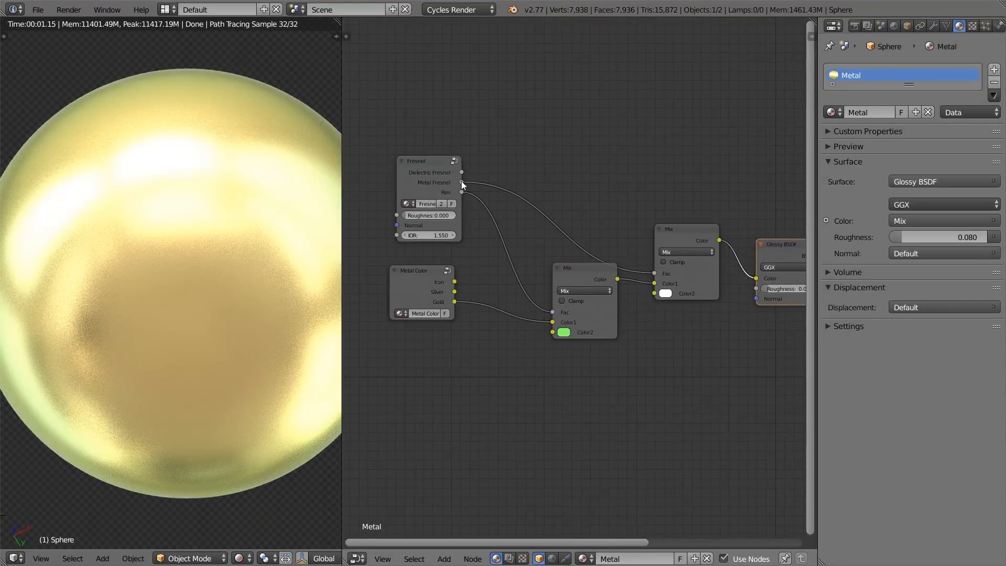
Step: Preview the first Mix node and set its Color2 to a pale orange with H 0.043, S 0.456 and V 1.000
{"action": "left_click", "coordinate": [425, 296], "text": "ctrl+shift"}
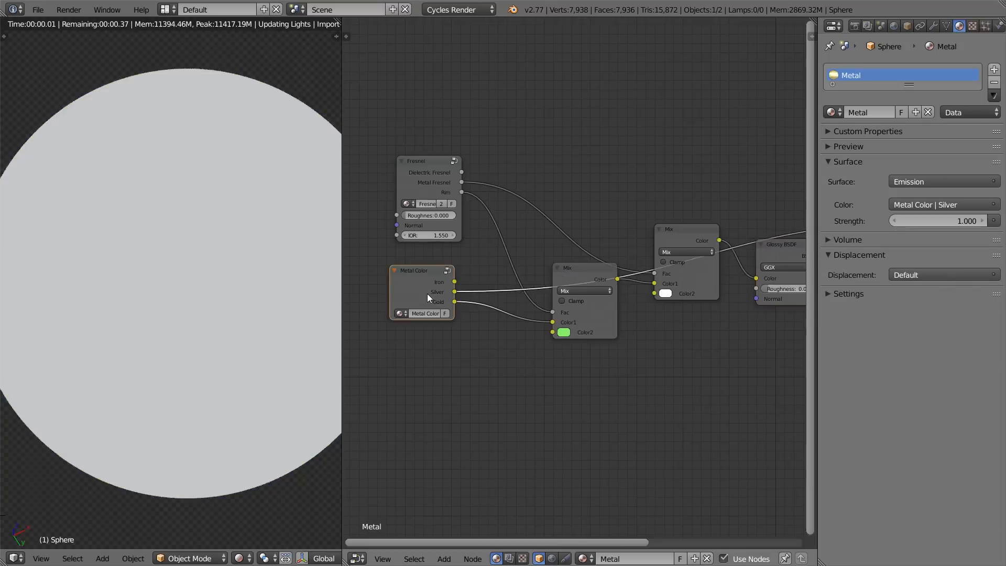
{"action": "left_click", "coordinate": [578, 278], "text": "ctrl+shift"}
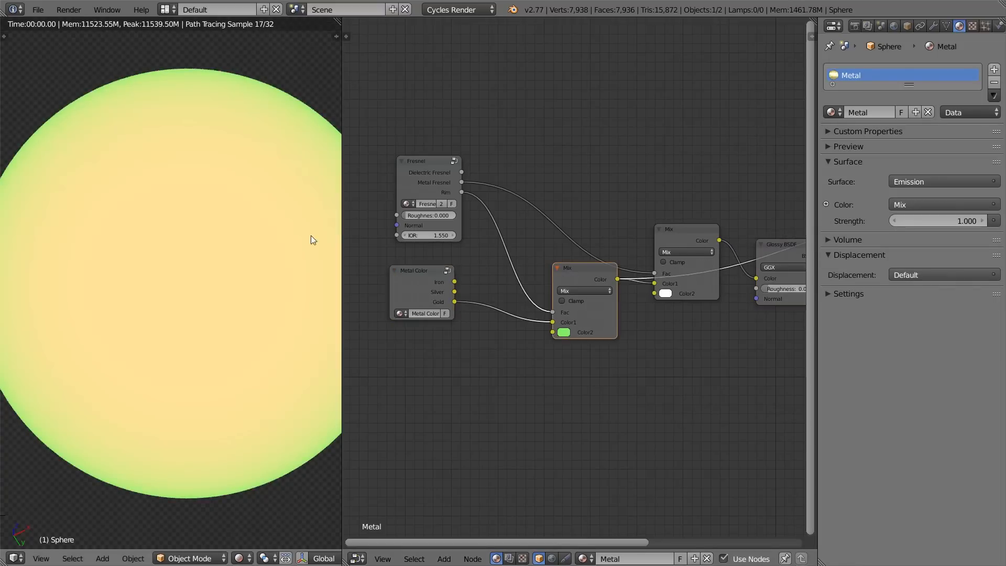
{"action": "left_click", "coordinate": [563, 332]}
{"action": "left_click", "coordinate": [589, 257]}
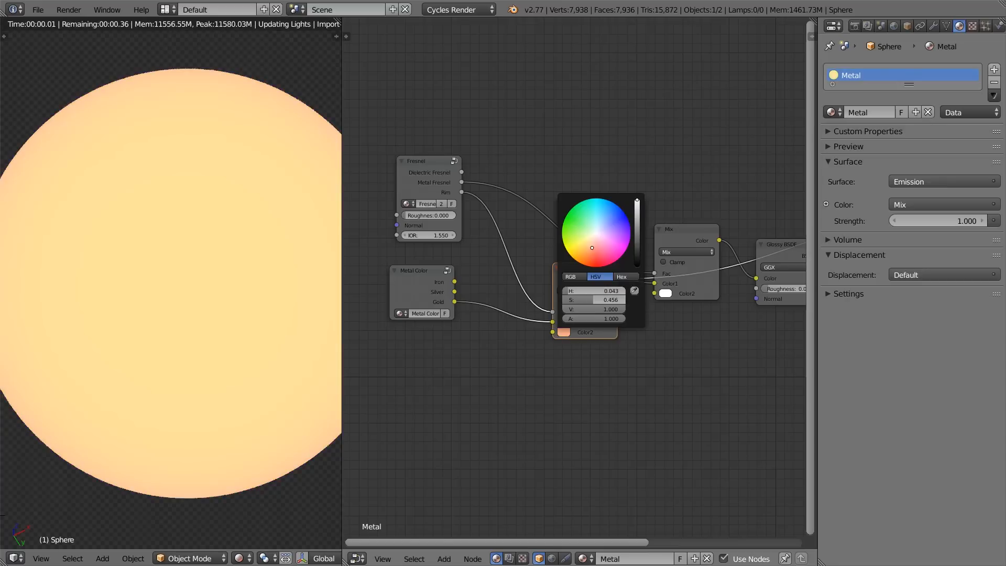
{"action": "middle_click_drag", "start_coordinate": [592, 358], "coordinate": [544, 358]}
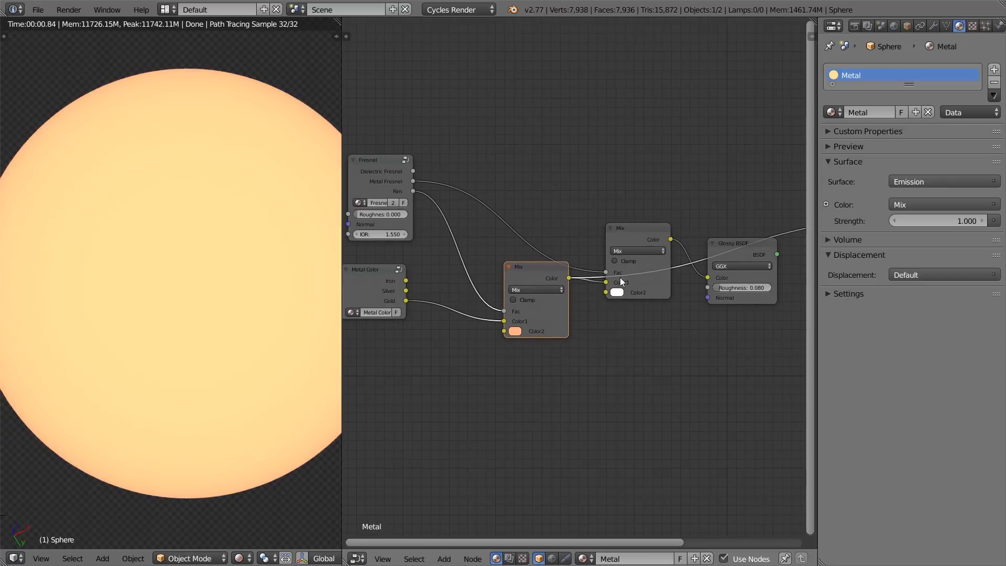
Step: Preview the second Mix node's output and examine the color transition along the sphere's edge up close
{"action": "left_click", "coordinate": [634, 228], "text": "ctrl+shift"}
{"action": "scroll", "coordinate": [220, 228], "scroll_direction": "up", "scroll_amount": 4}
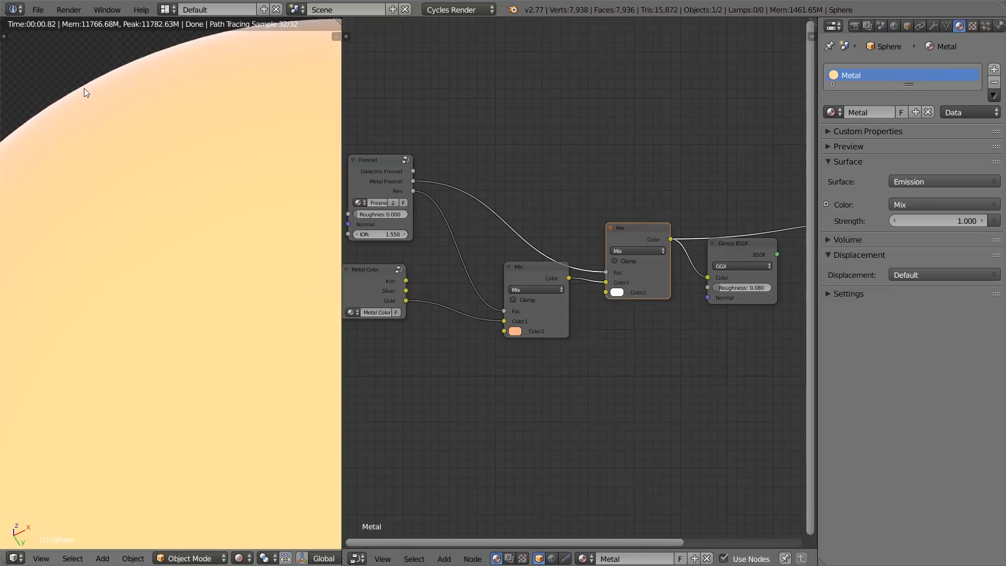
{"action": "scroll", "coordinate": [285, 276], "scroll_direction": "down", "scroll_amount": 4}
Step: Output the Glossy BSDF on the sphere again and examine the orange edge tint from several angles
{"action": "left_click", "coordinate": [731, 247], "text": "ctrl+shift"}
{"action": "scroll", "coordinate": [192, 249], "scroll_direction": "down", "scroll_amount": 3}
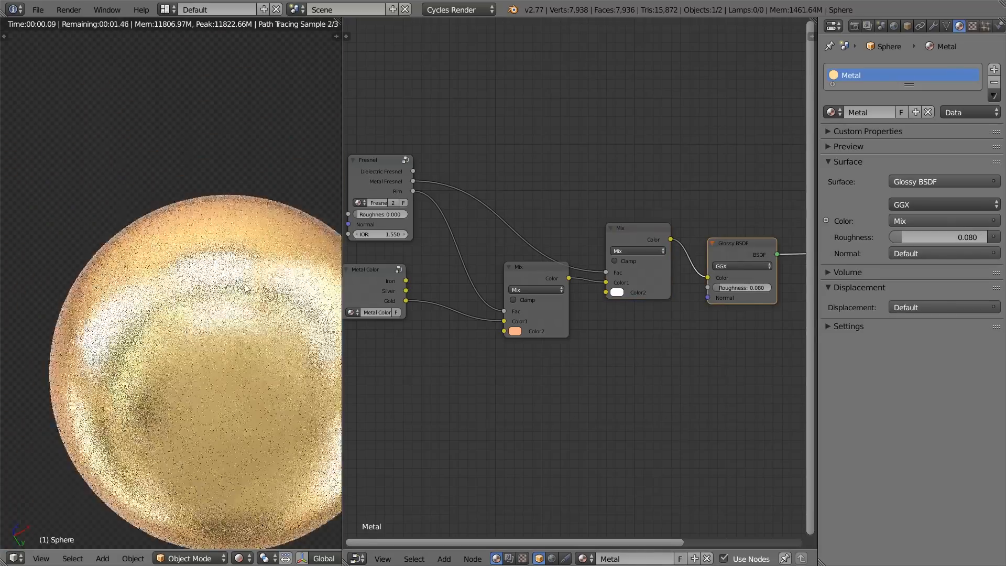
{"action": "key", "text": "KP_1"}
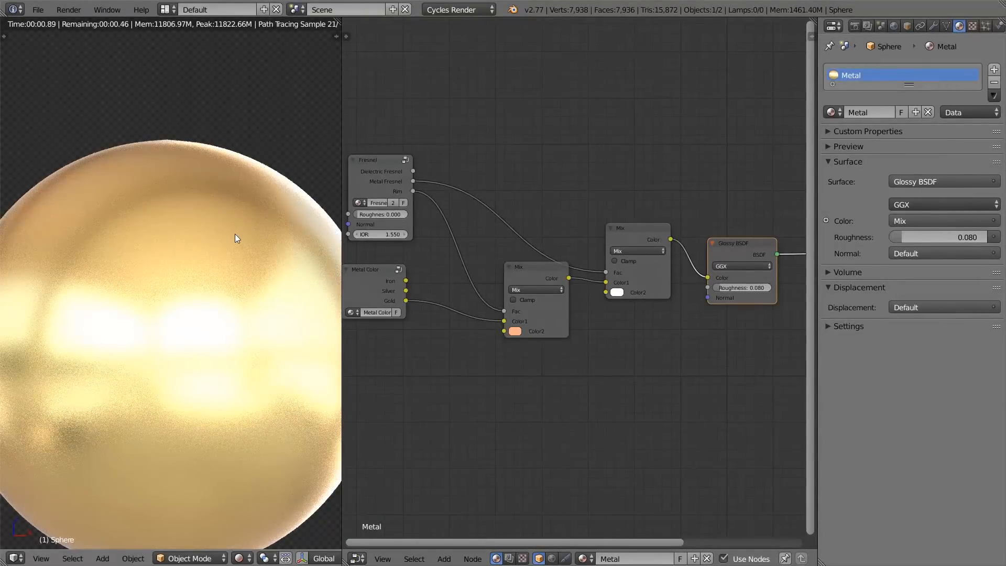
{"action": "scroll", "coordinate": [235, 234], "scroll_direction": "down", "scroll_amount": 2}
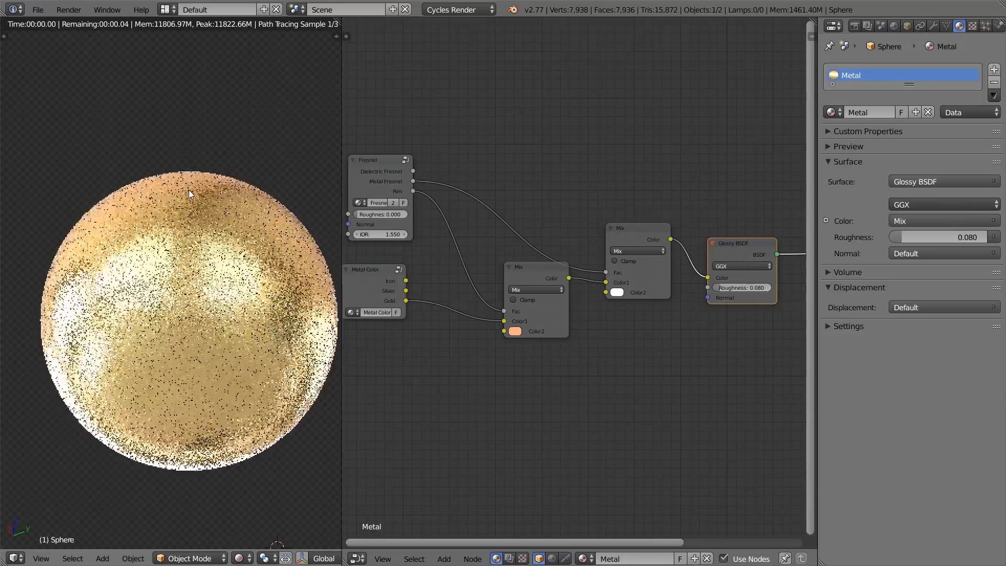
{"action": "scroll", "coordinate": [190, 191], "scroll_direction": "up", "scroll_amount": 3}
{"action": "scroll", "coordinate": [233, 350], "scroll_direction": "down", "scroll_amount": 1}
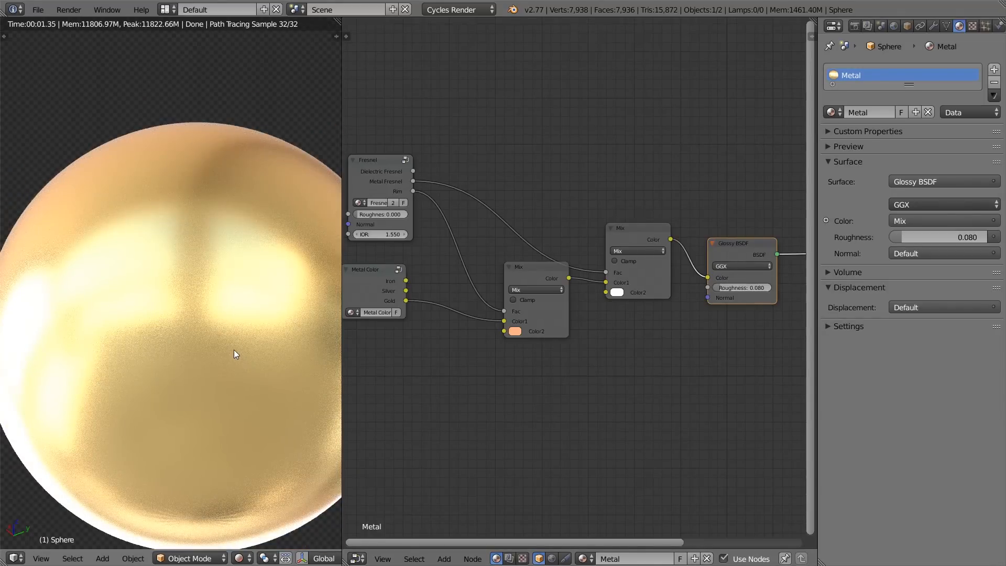
Step: Open the Fresnel group to review its nodes and return to the main material node tree
{"action": "middle_click_drag", "start_coordinate": [479, 307], "coordinate": [540, 347]}
{"action": "left_click", "coordinate": [450, 209]}
{"action": "key", "text": "Tab"}
{"action": "middle_click_drag", "start_coordinate": [418, 235], "coordinate": [586, 302]}
{"action": "key", "text": "Tab"}
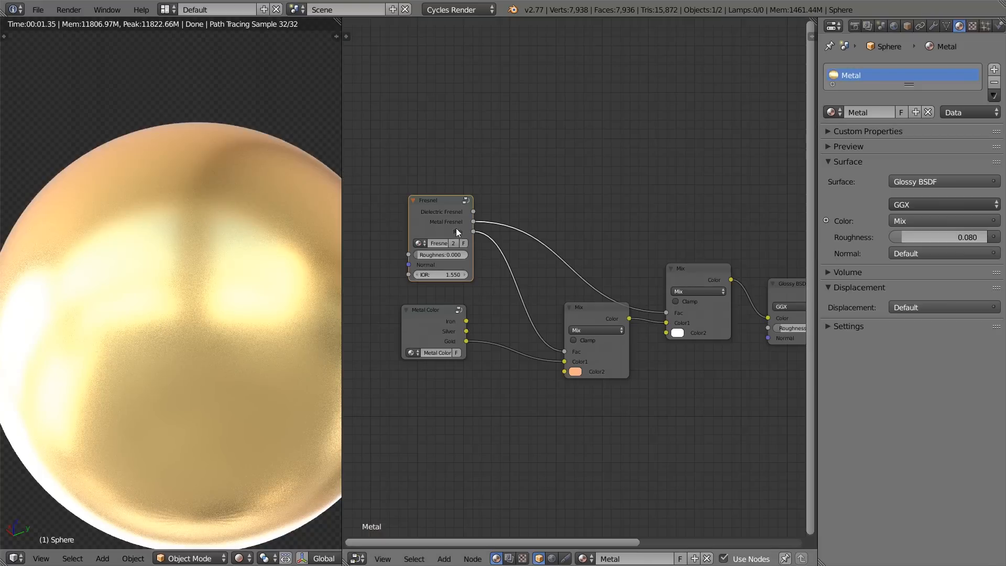
Step: Switch to the Google Slides presentation in Chrome to consult the Edge Tint slide's table of metal colors
{"action": "key", "text": "alt+Tab"}
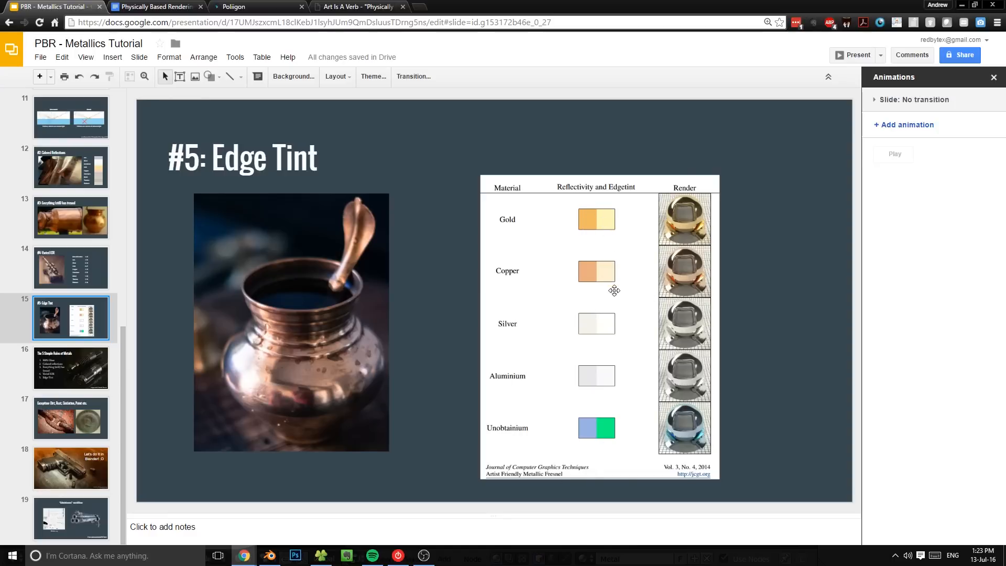
Step: Switch back to Blender, preview the first Mix node's output on the sphere, and restore the Glossy BSDF output
{"action": "key", "text": "alt+Tab"}
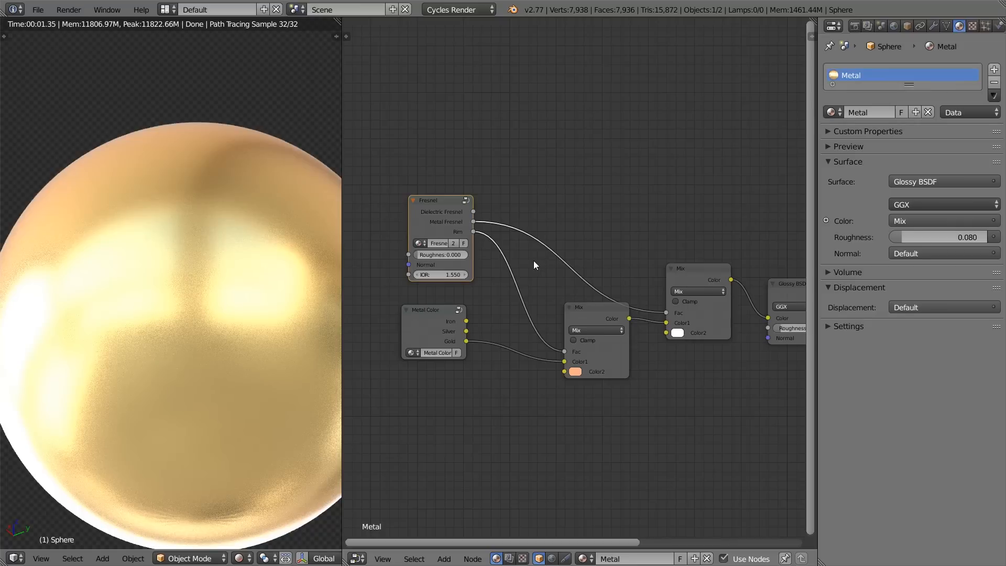
{"action": "scroll", "coordinate": [533, 260], "scroll_direction": "up", "scroll_amount": 3}
{"action": "scroll", "coordinate": [535, 262], "scroll_direction": "down", "scroll_amount": 3}
{"action": "scroll", "coordinate": [618, 331], "scroll_direction": "up", "scroll_amount": 3}
{"action": "middle_click_drag", "start_coordinate": [624, 334], "coordinate": [565, 229]}
{"action": "left_click", "coordinate": [530, 201], "text": "ctrl+shift"}
{"action": "middle_click_drag", "start_coordinate": [697, 176], "coordinate": [546, 162]}
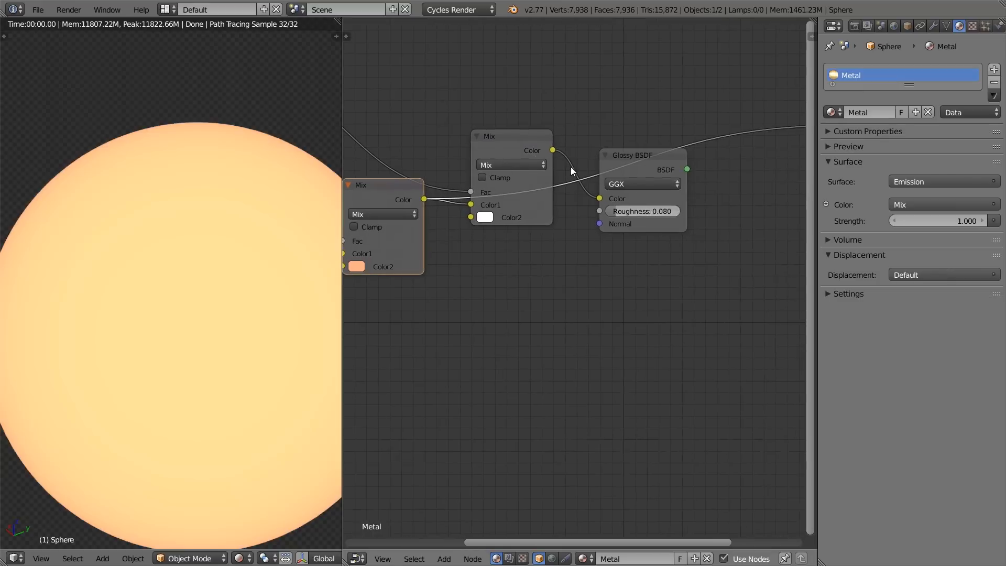
{"action": "scroll", "coordinate": [577, 169], "scroll_direction": "down", "scroll_amount": 2}
{"action": "left_click", "coordinate": [640, 180], "text": "ctrl+shift"}
Step: Change the first Mix node's Color2 edge tint to a strongly saturated orange
{"action": "scroll", "coordinate": [640, 180], "scroll_direction": "up", "scroll_amount": 2}
{"action": "scroll", "coordinate": [552, 310], "scroll_direction": "up", "scroll_amount": 2}
{"action": "left_click", "coordinate": [562, 308]}
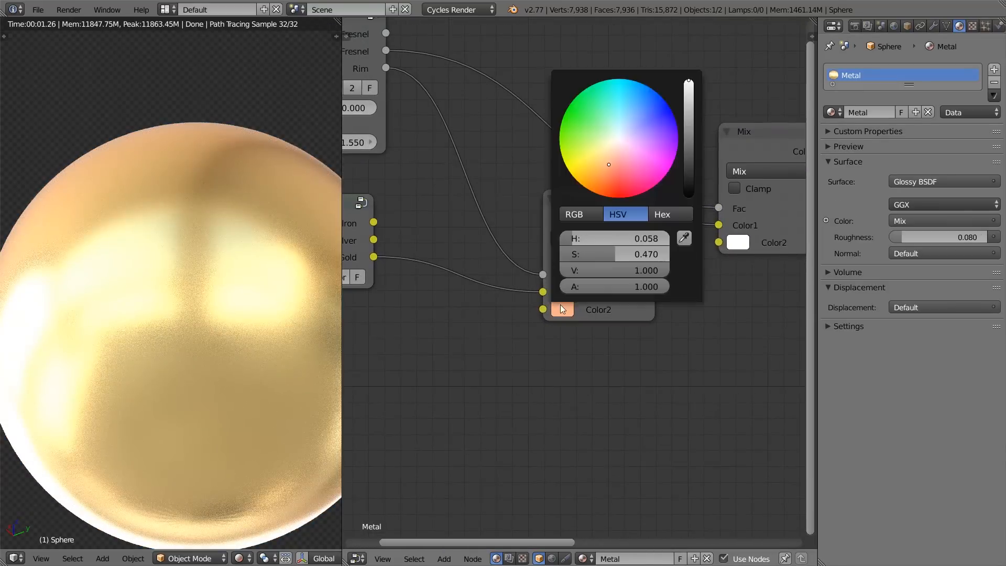
{"action": "left_click_drag", "start_coordinate": [601, 155], "coordinate": [607, 189]}
Step: Open the Fresnel group and set the Layer Weight node's Blend to 0.700
{"action": "middle_click_drag", "start_coordinate": [428, 201], "coordinate": [609, 259]}
{"action": "left_click", "coordinate": [511, 98]}
{"action": "key", "text": "Tab"}
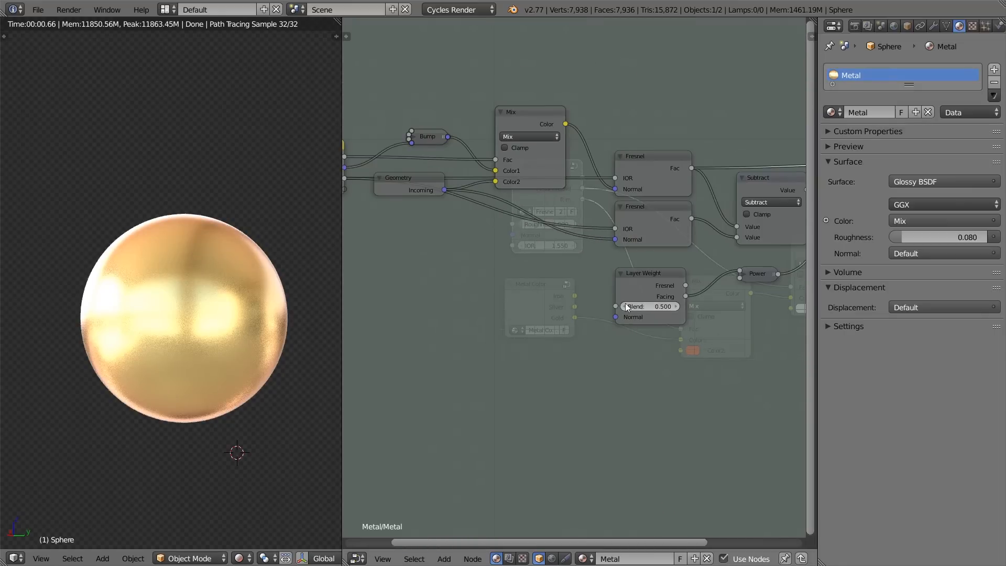
{"action": "left_click", "coordinate": [616, 303]}
{"action": "middle_click_drag", "start_coordinate": [569, 289], "coordinate": [696, 325]}
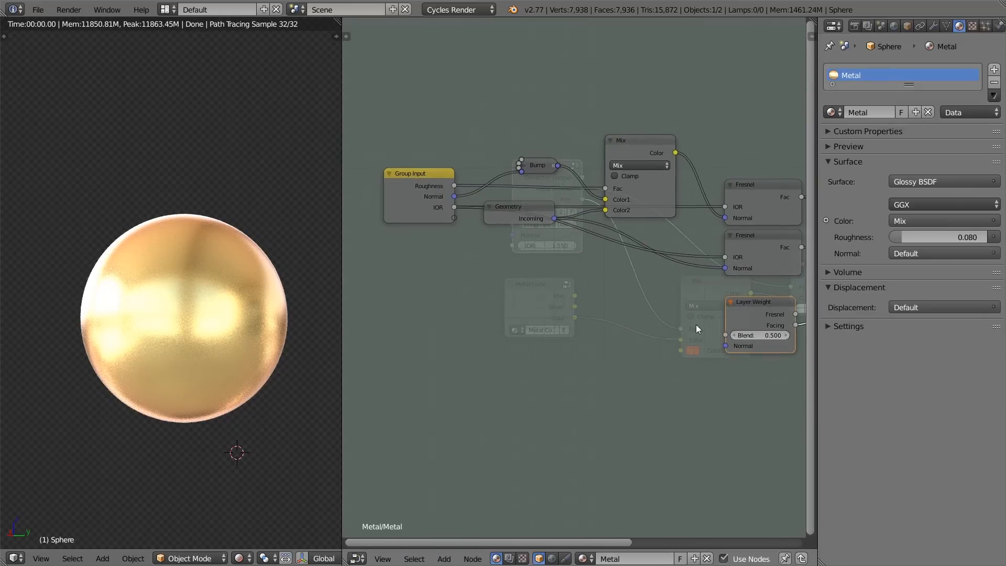
{"action": "left_click", "coordinate": [735, 336]}
{"action": "left_click", "coordinate": [734, 336]}
{"action": "middle_click_drag", "start_coordinate": [805, 327], "coordinate": [745, 307]}
{"action": "left_click", "coordinate": [725, 313]}
{"action": "left_click", "coordinate": [725, 312]}
{"action": "left_click", "coordinate": [725, 313]}
{"action": "left_click", "coordinate": [725, 313]}
{"action": "left_click", "coordinate": [725, 313]}
{"action": "left_click", "coordinate": [725, 313]}
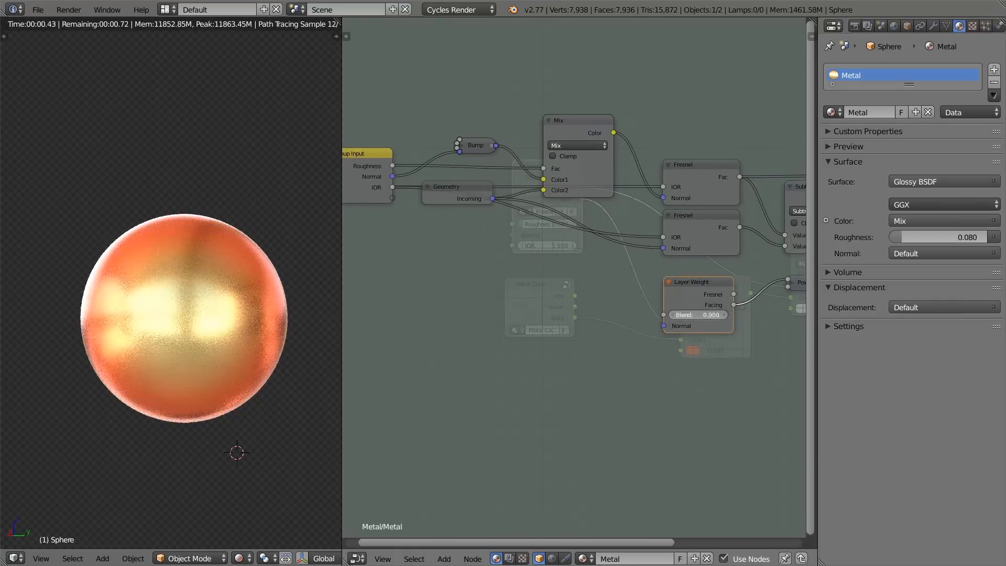
{"action": "left_click", "coordinate": [675, 314]}
{"action": "left_click", "coordinate": [675, 315]}
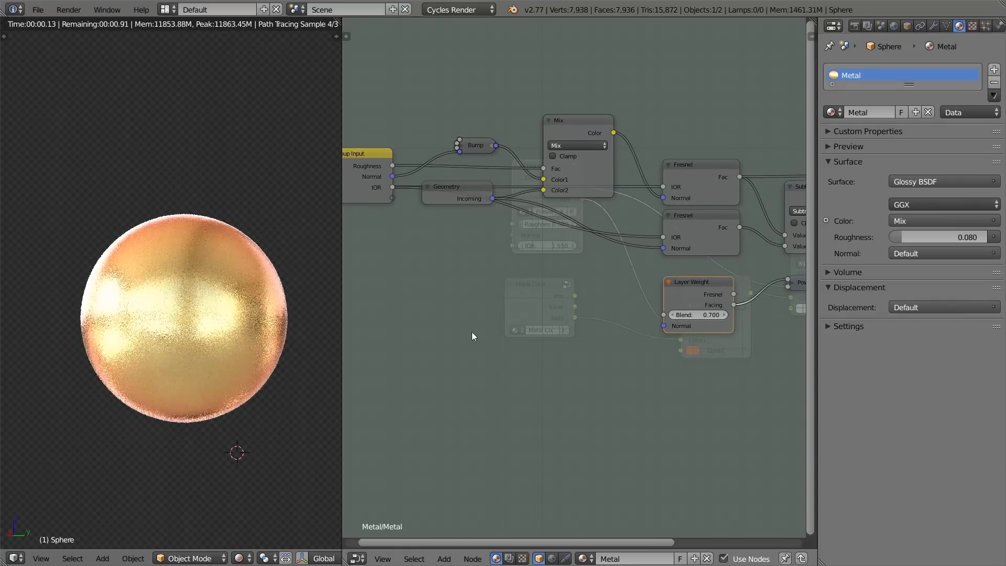
Step: Expose the Layer Weight node's Blend as a group input and rename that input to Rim Effect
{"action": "middle_click_drag", "start_coordinate": [657, 335], "coordinate": [716, 334]}
{"action": "left_click_drag", "start_coordinate": [722, 313], "coordinate": [448, 197]}
{"action": "key", "text": "n"}
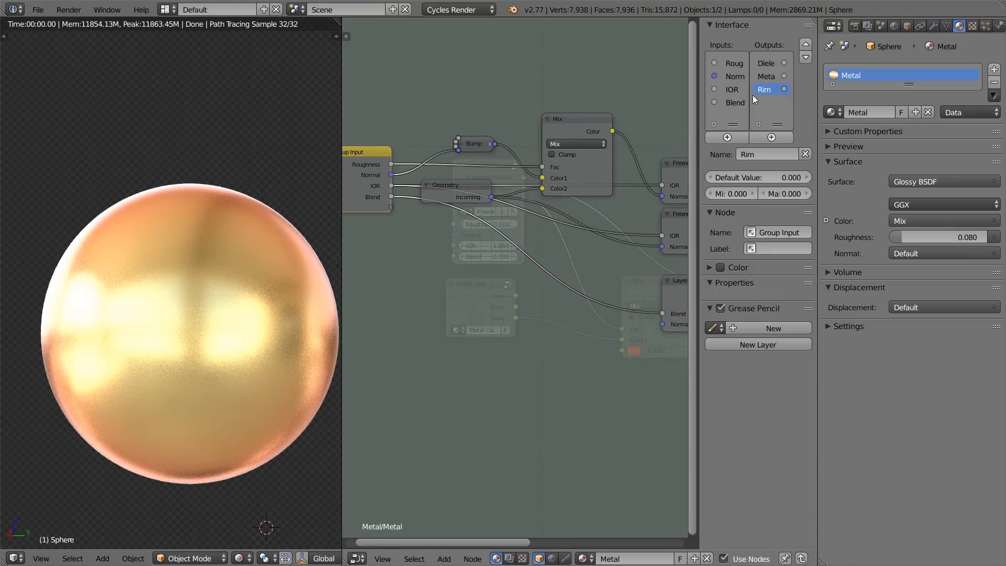
{"action": "type", "text": "Rim Effect"}
{"action": "key", "text": "Return"}
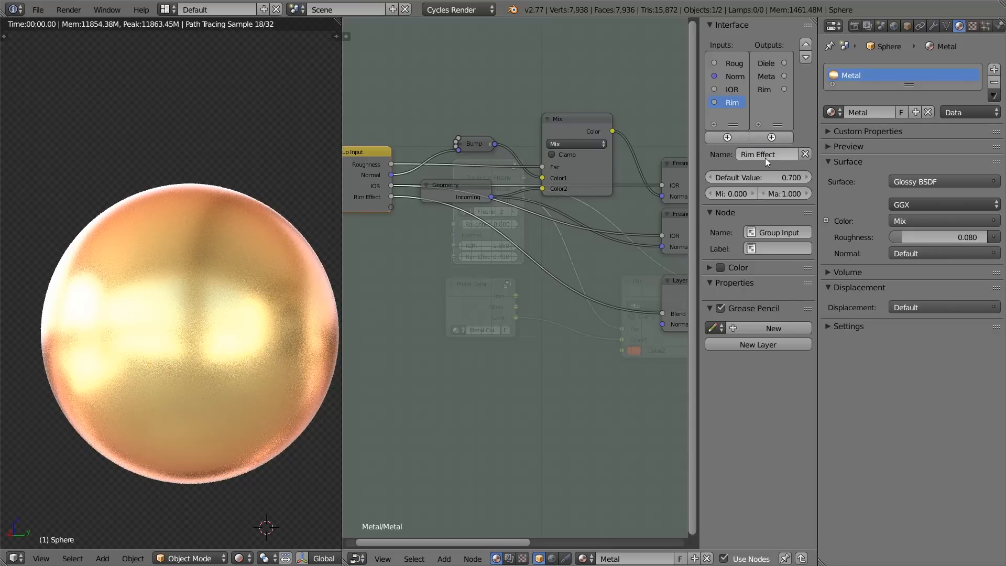
Step: Set the Rim Effect input's default value to 0.5 and return to the main material node tree
{"action": "left_click", "coordinate": [758, 176]}
{"action": "type", "text": ".5"}
{"action": "key", "text": "Return"}
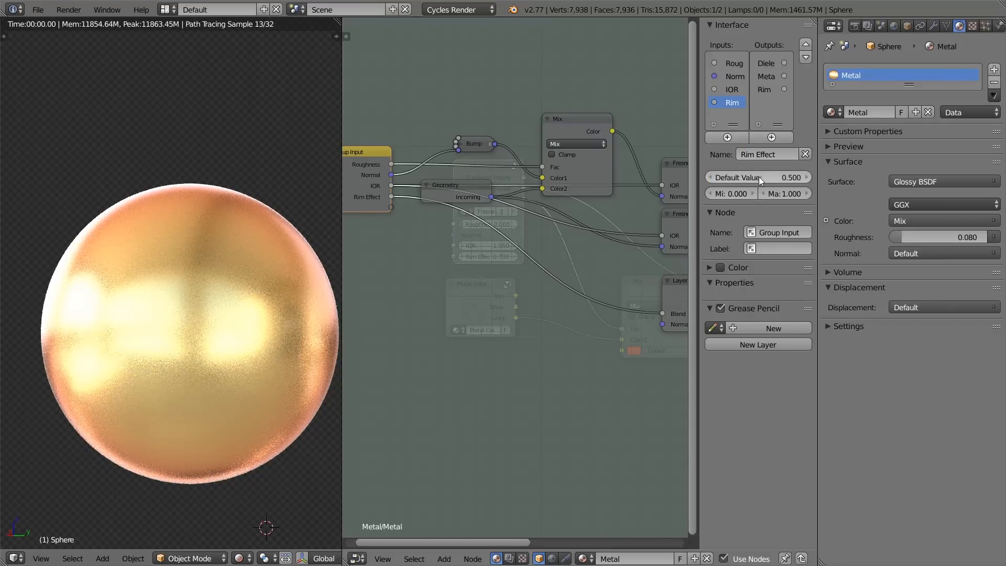
{"action": "key", "text": "Tab"}
{"action": "key", "text": "n"}
{"action": "scroll", "coordinate": [658, 285], "scroll_direction": "down", "scroll_amount": 3}
{"action": "scroll", "coordinate": [587, 293], "scroll_direction": "up", "scroll_amount": 5}
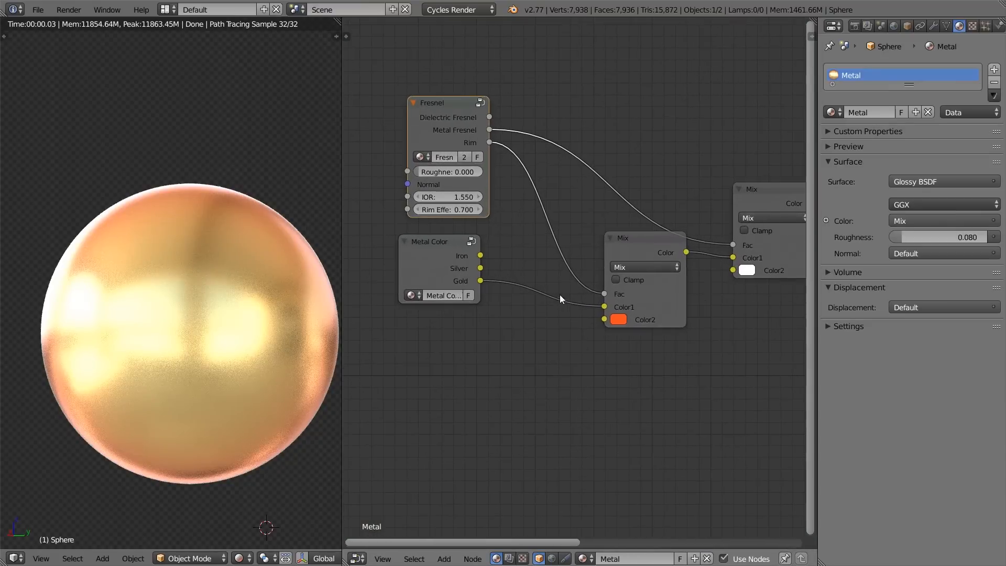
Step: Set Rim Effect to 0.600 on the Fresnel group node
{"action": "middle_click_drag", "start_coordinate": [460, 225], "coordinate": [554, 292]}
{"action": "left_click_drag", "start_coordinate": [521, 275], "coordinate": [510, 275]}
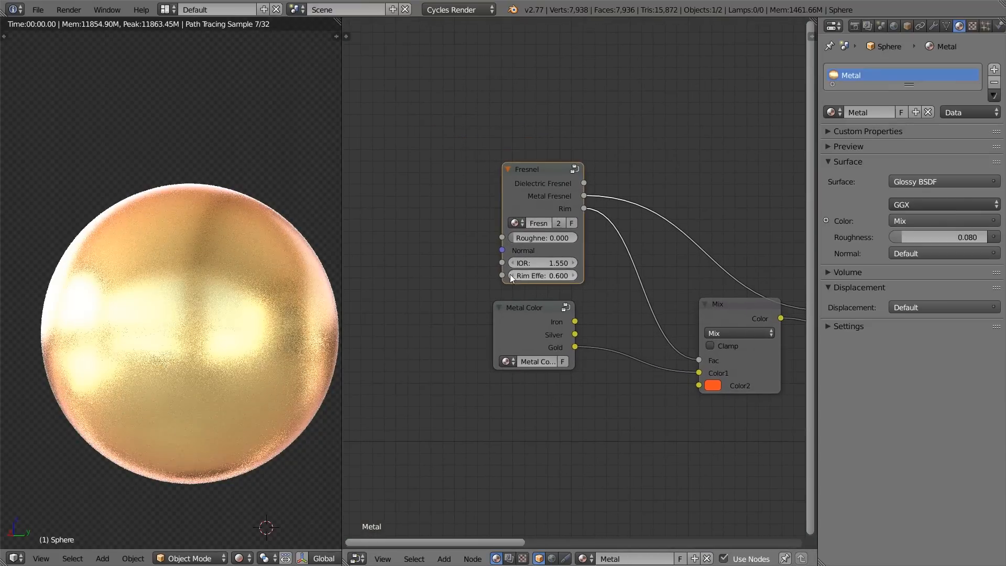
{"action": "scroll", "coordinate": [563, 288], "scroll_direction": "up", "scroll_amount": 2}
{"action": "scroll", "coordinate": [564, 288], "scroll_direction": "up", "scroll_amount": 1}
{"action": "left_click", "coordinate": [482, 273]}
{"action": "left_click", "coordinate": [574, 273]}
{"action": "left_click", "coordinate": [574, 273]}
{"action": "left_click", "coordinate": [573, 273]}
{"action": "scroll", "coordinate": [618, 315], "scroll_direction": "down", "scroll_amount": 1}
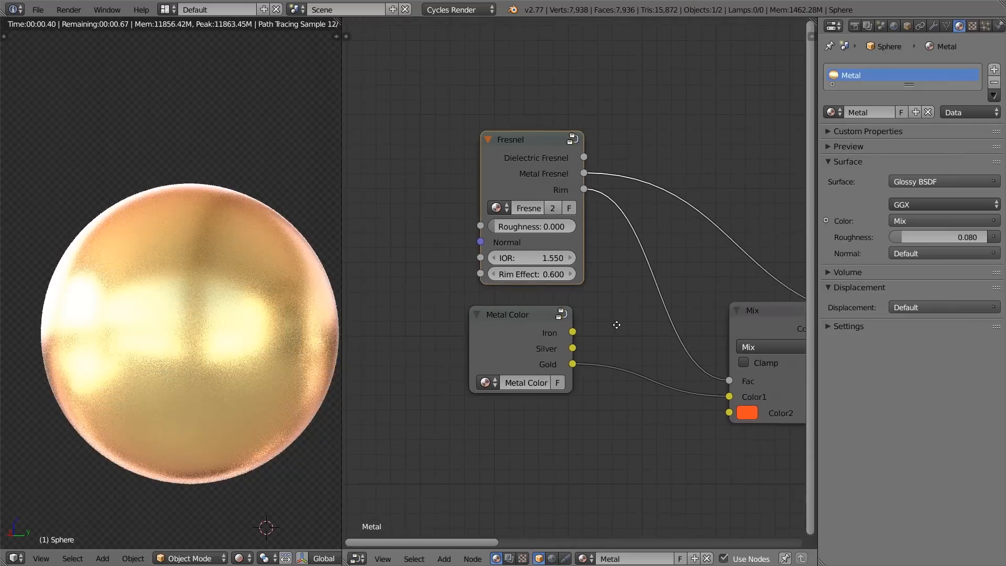
Step: Change the first Mix node's Color2 edge tint to blue
{"action": "left_click", "coordinate": [691, 397]}
{"action": "left_click_drag", "start_coordinate": [751, 230], "coordinate": [769, 216]}
{"action": "middle_click_drag", "start_coordinate": [772, 302], "coordinate": [605, 293]}
{"action": "scroll", "coordinate": [561, 351], "scroll_direction": "down", "scroll_amount": 3}
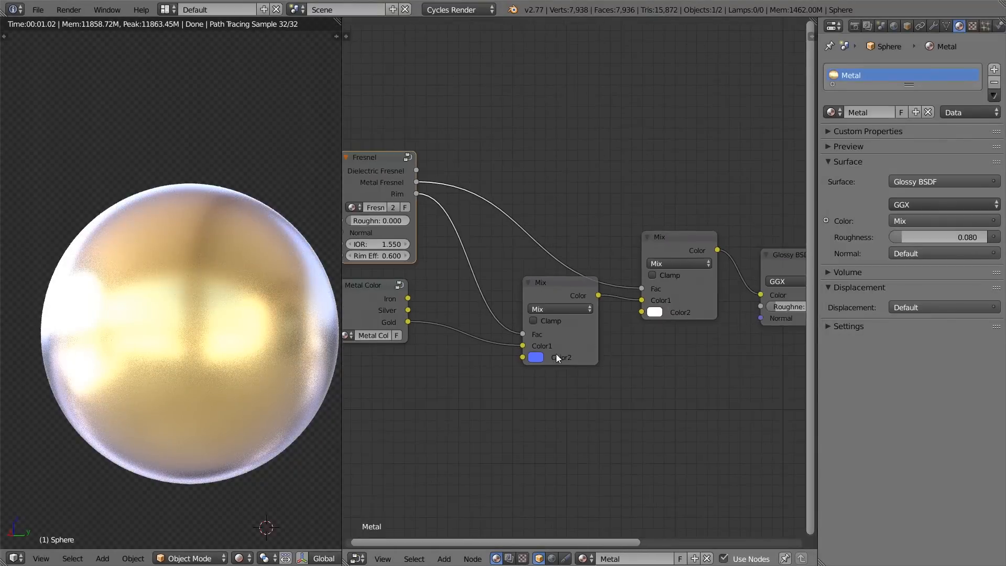
{"action": "scroll", "coordinate": [284, 319], "scroll_direction": "down", "scroll_amount": 3}
{"action": "scroll", "coordinate": [256, 340], "scroll_direction": "up", "scroll_amount": 3}
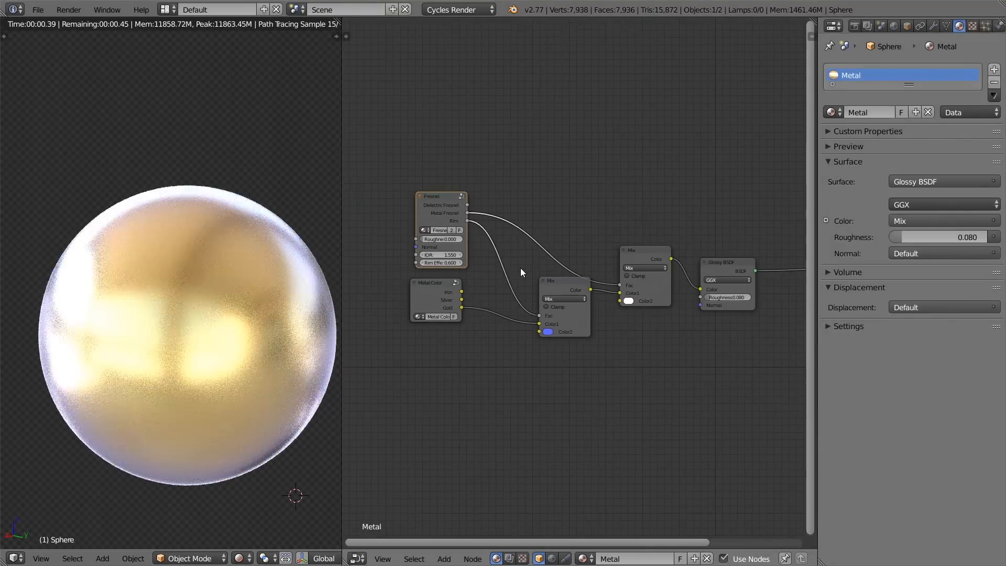
{"action": "scroll", "coordinate": [511, 273], "scroll_direction": "up", "scroll_amount": 2}
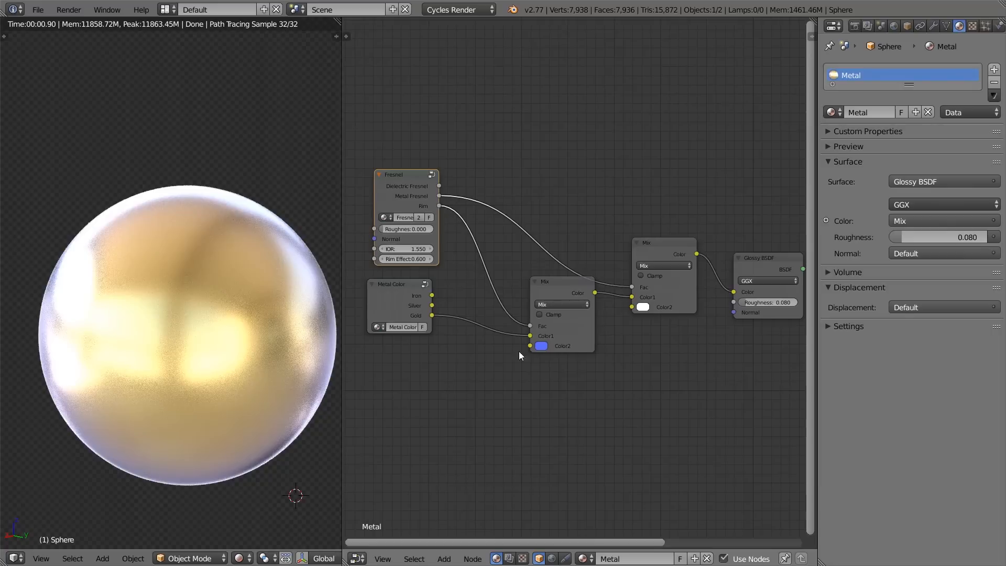
{"action": "middle_click_drag", "start_coordinate": [542, 348], "coordinate": [430, 320]}
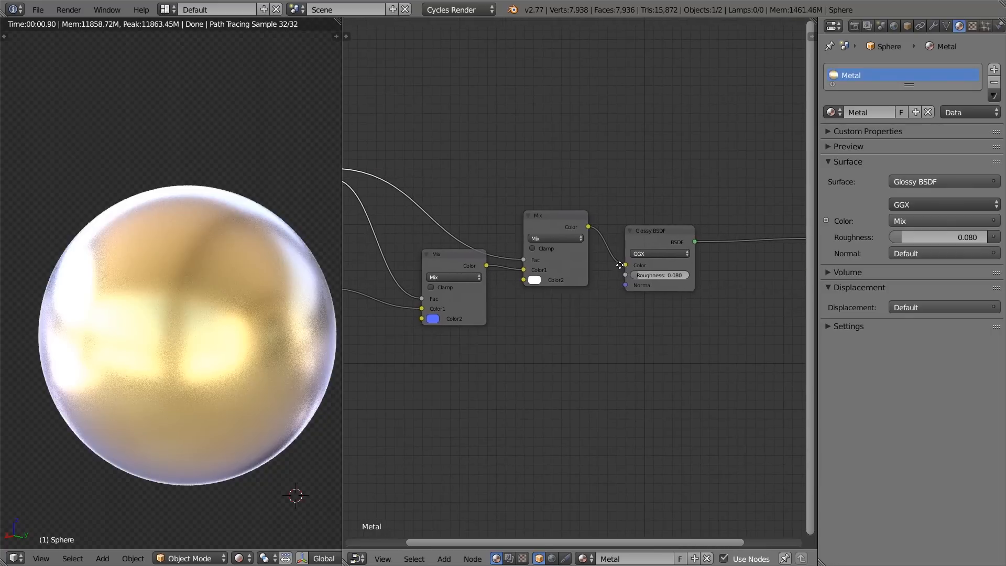
{"action": "middle_click_drag", "start_coordinate": [611, 264], "coordinate": [693, 281]}
{"action": "scroll", "coordinate": [570, 232], "scroll_direction": "down", "scroll_amount": 1}
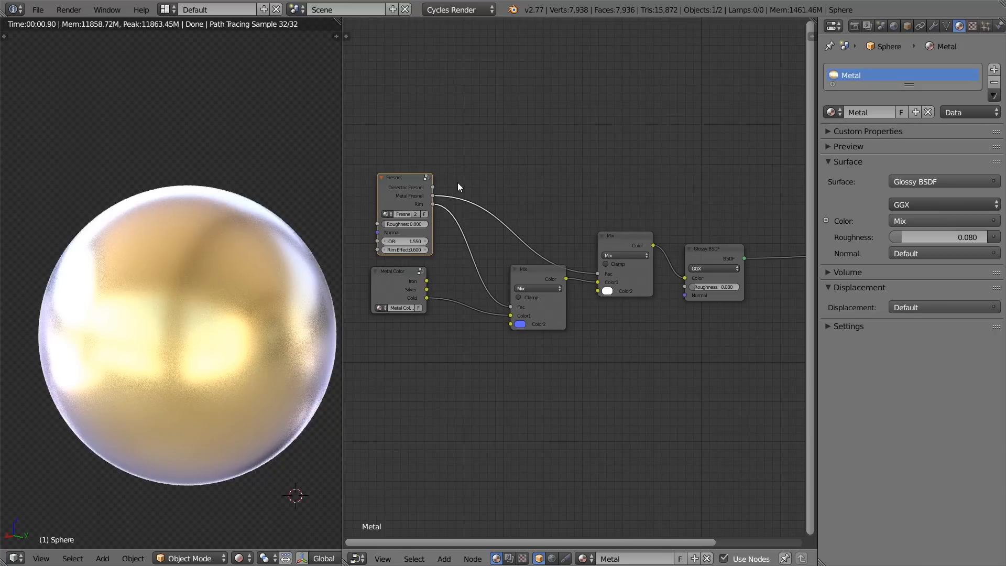
Step: Place the Fresnel node beside the first Mix node, and move Metal Color away with its Gold link to that Mix node cut
{"action": "key", "text": "g"}
{"action": "left_click", "coordinate": [528, 200]}
{"action": "key", "text": "b"}
{"action": "left_click_drag", "start_coordinate": [439, 131], "coordinate": [754, 401]}
{"action": "middle_click_drag", "start_coordinate": [724, 375], "coordinate": [640, 334]}
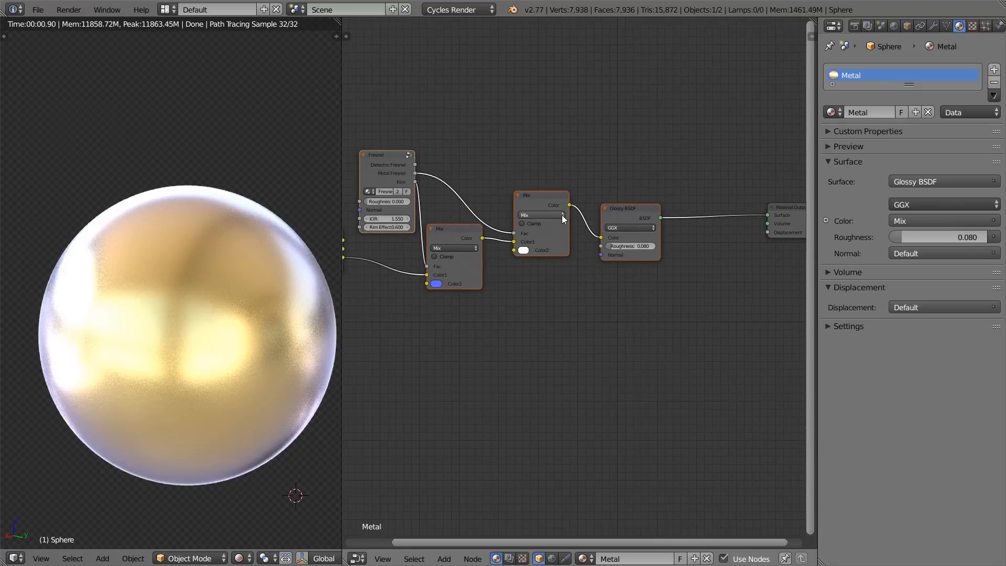
{"action": "middle_click_drag", "start_coordinate": [464, 233], "coordinate": [595, 233]}
{"action": "right_click", "coordinate": [466, 235]}
{"action": "key", "text": "g"}
{"action": "left_click", "coordinate": [398, 268]}
{"action": "left_click_drag", "start_coordinate": [454, 251], "coordinate": [448, 291], "text": "ctrl"}
{"action": "middle_click_drag", "start_coordinate": [543, 246], "coordinate": [490, 239]}
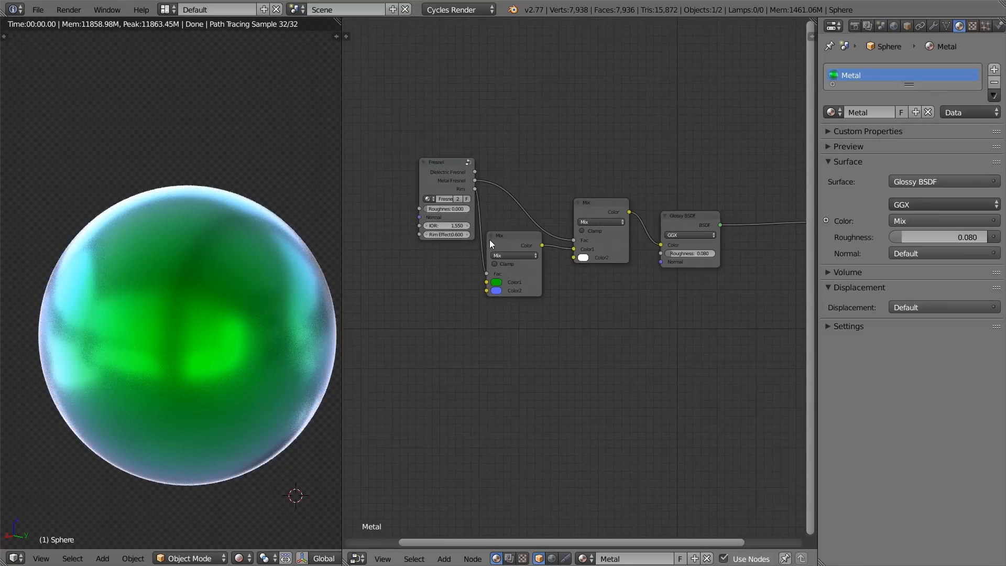
Step: Group the Fresnel, Mix and Glossy BSDF nodes, and remove the Metal Color node from inside the new group
{"action": "left_click_drag", "start_coordinate": [429, 120], "coordinate": [713, 337]}
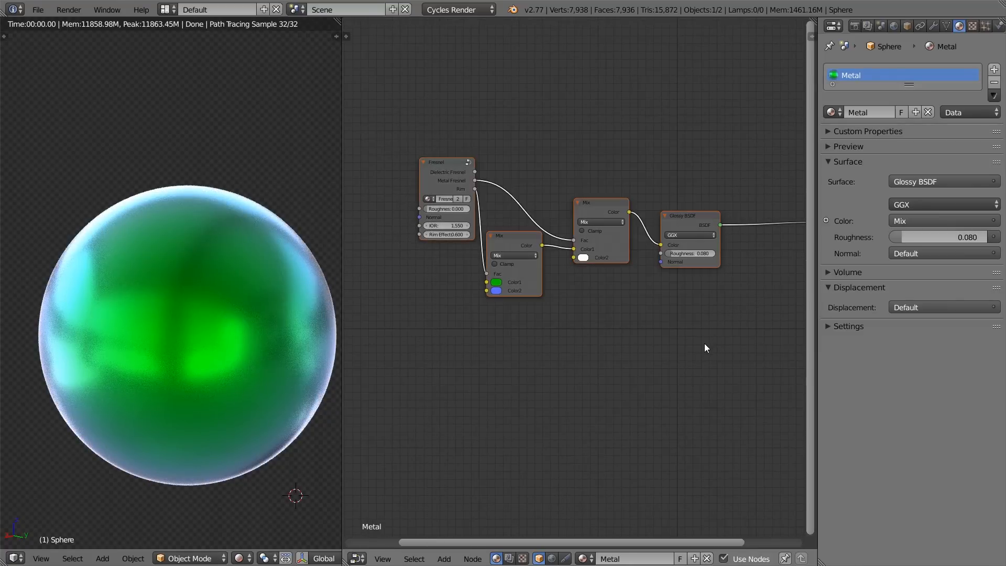
{"action": "key", "text": "ctrl+g"}
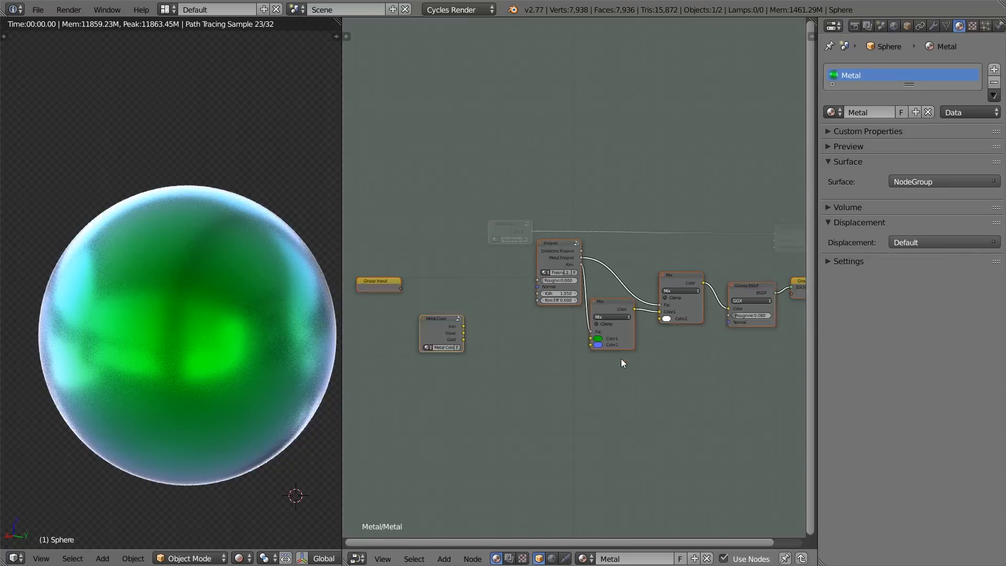
{"action": "right_click", "coordinate": [427, 338]}
{"action": "middle_click_drag", "start_coordinate": [428, 337], "coordinate": [523, 294]}
{"action": "scroll", "coordinate": [523, 295], "scroll_direction": "up", "scroll_amount": 2}
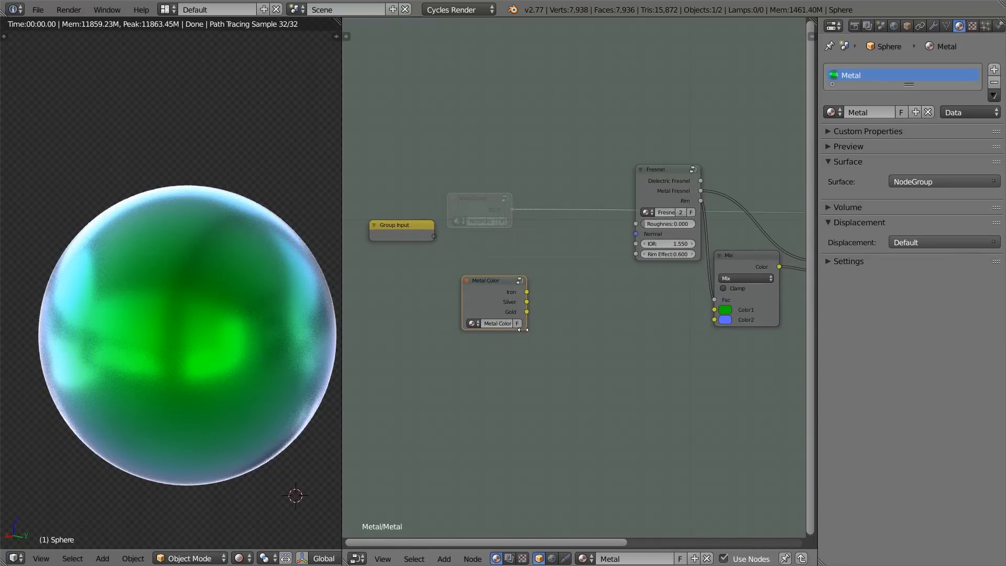
{"action": "key", "text": "Tab"}
Step: Move the new node group close to the Material Output node
{"action": "key", "text": "g"}
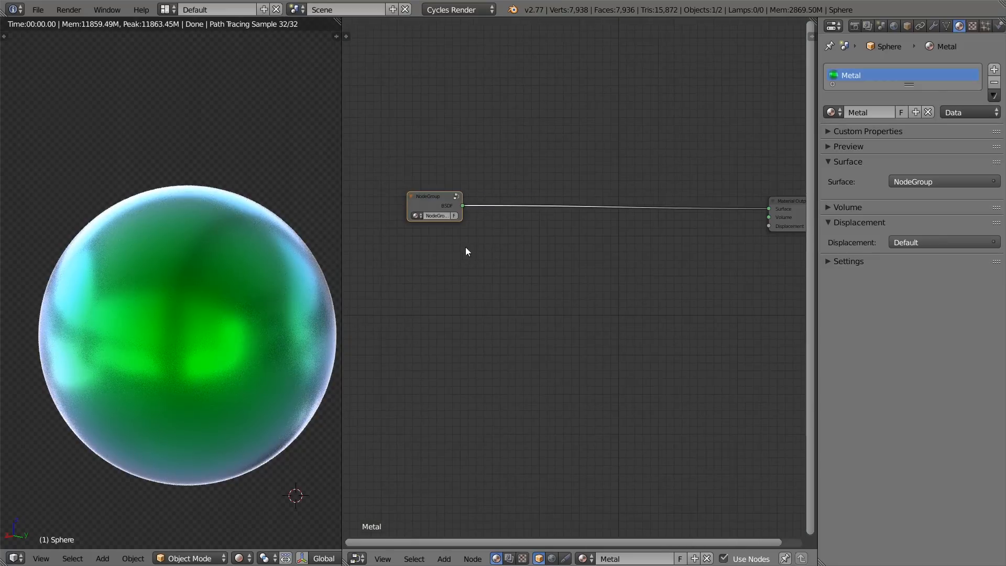
{"action": "left_click", "coordinate": [594, 237]}
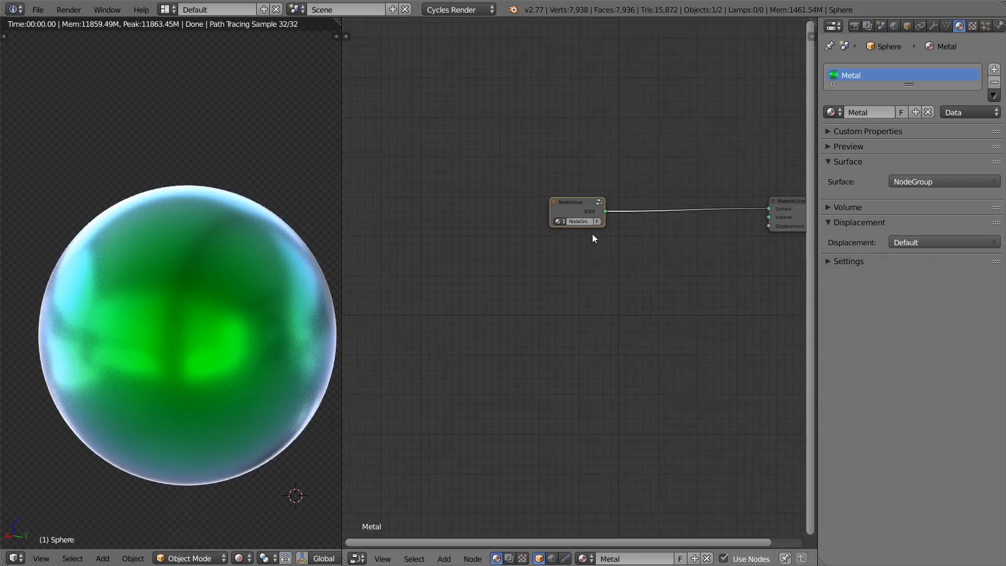
{"action": "scroll", "coordinate": [594, 237], "scroll_direction": "up", "scroll_amount": 2}
{"action": "key", "text": "g"}
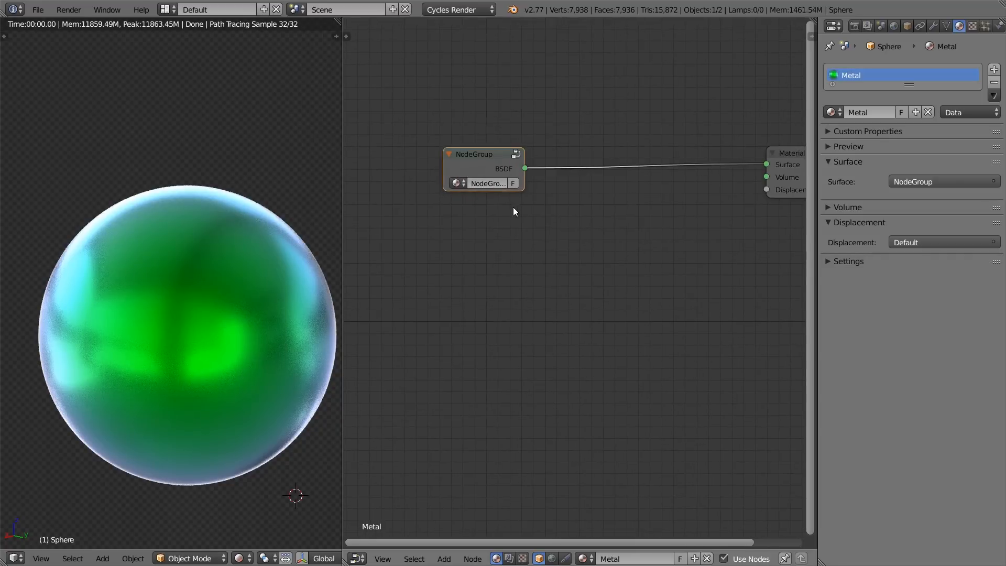
{"action": "left_click", "coordinate": [643, 197]}
{"action": "middle_click_drag", "start_coordinate": [643, 197], "coordinate": [531, 204]}
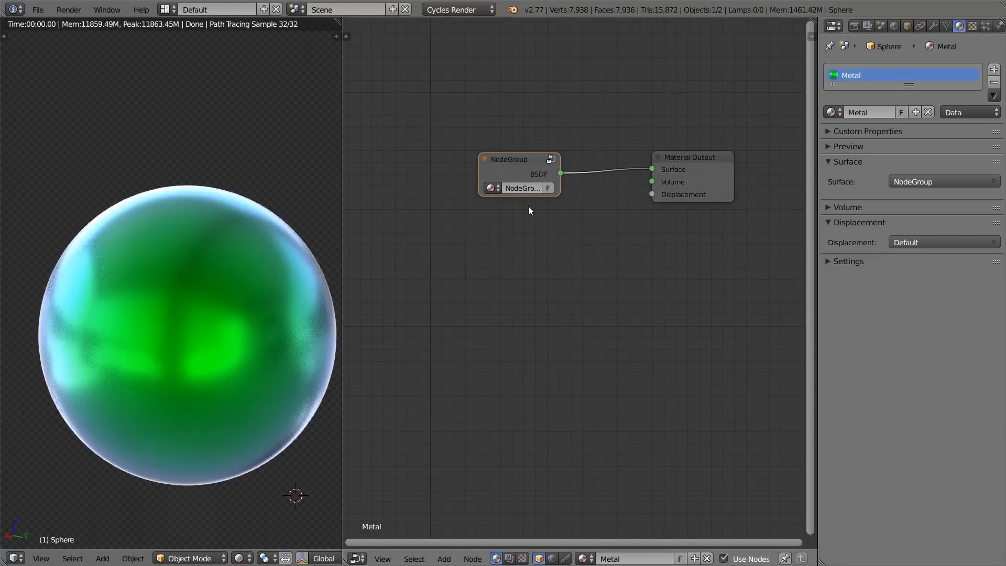
{"action": "scroll", "coordinate": [514, 161], "scroll_direction": "up", "scroll_amount": 1}
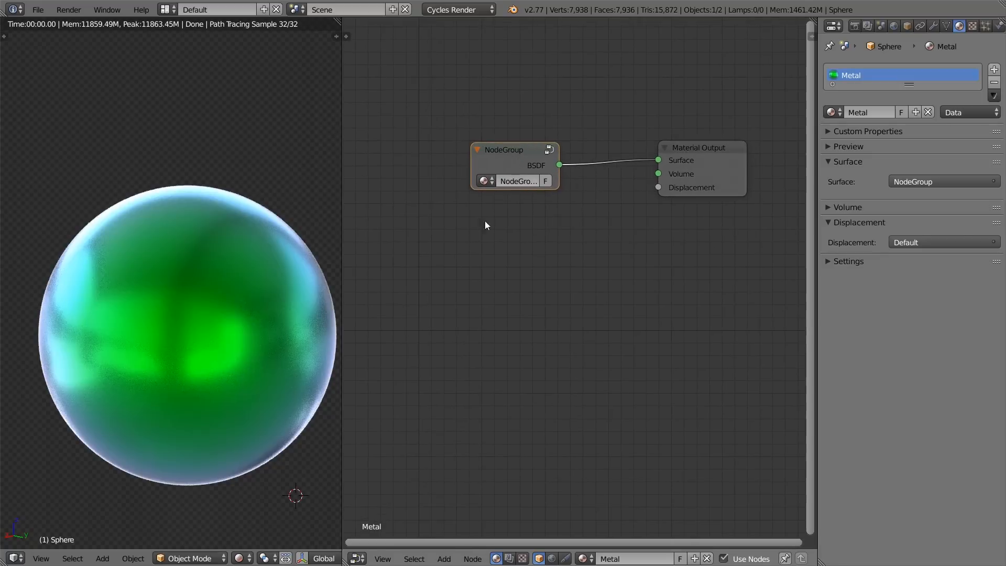
Step: Inside the new node group, bring the Group Input node closer and space the Fresnel node away from the first Mix node
{"action": "key", "text": "Tab"}
{"action": "scroll", "coordinate": [642, 281], "scroll_direction": "down", "scroll_amount": 5}
{"action": "middle_click_drag", "start_coordinate": [643, 281], "coordinate": [533, 259]}
{"action": "scroll", "coordinate": [550, 259], "scroll_direction": "up", "scroll_amount": 2}
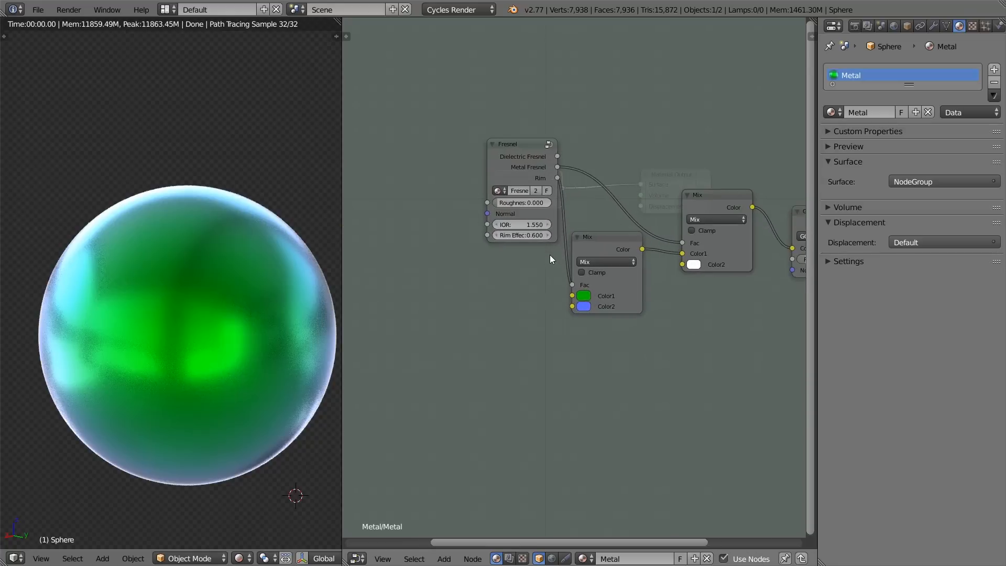
{"action": "scroll", "coordinate": [550, 259], "scroll_direction": "down", "scroll_amount": 5}
{"action": "middle_click_drag", "start_coordinate": [528, 181], "coordinate": [608, 182]}
{"action": "left_click_drag", "start_coordinate": [422, 229], "coordinate": [529, 256]}
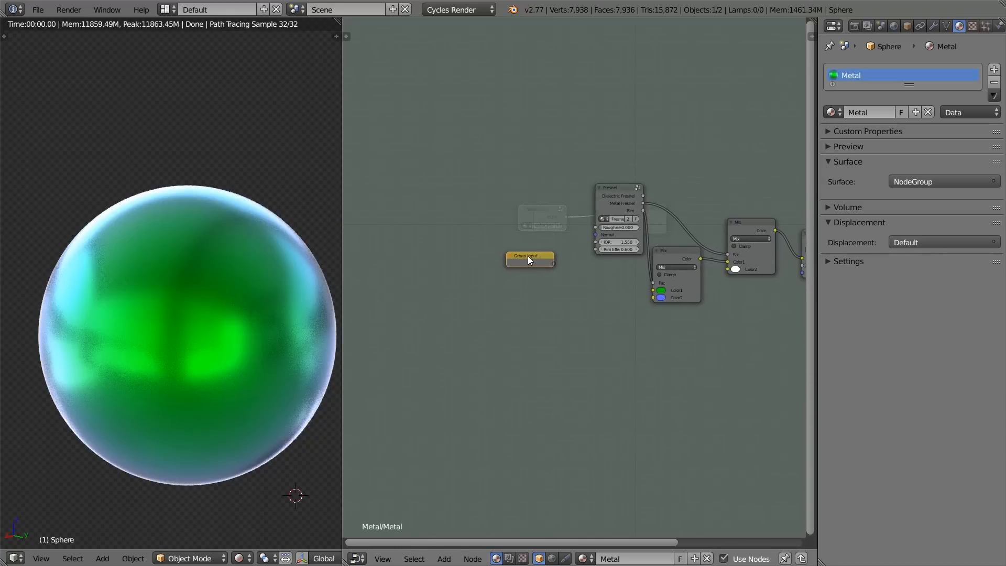
{"action": "middle_click_drag", "start_coordinate": [562, 256], "coordinate": [473, 262]}
{"action": "scroll", "coordinate": [473, 262], "scroll_direction": "up", "scroll_amount": 5}
{"action": "left_click_drag", "start_coordinate": [511, 153], "coordinate": [426, 115]}
{"action": "middle_click_drag", "start_coordinate": [521, 240], "coordinate": [520, 215]}
Step: Look inside the nested Fresnel group at its Group Input sockets and return to the main material node tree
{"action": "key", "text": "Tab"}
{"action": "key", "text": "Tab"}
{"action": "key", "text": "Tab"}
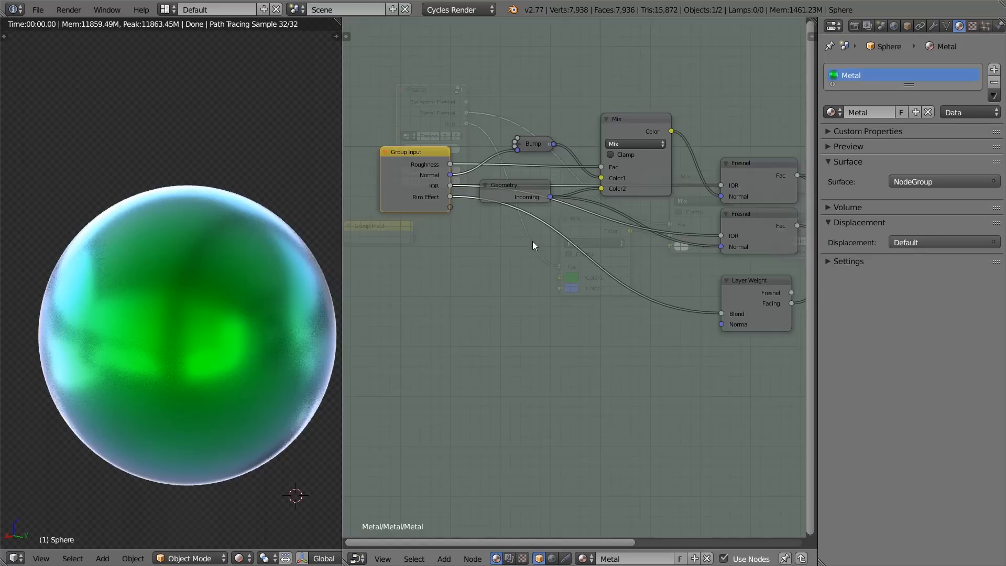
{"action": "key", "text": "Tab"}
{"action": "key", "text": "Tab"}
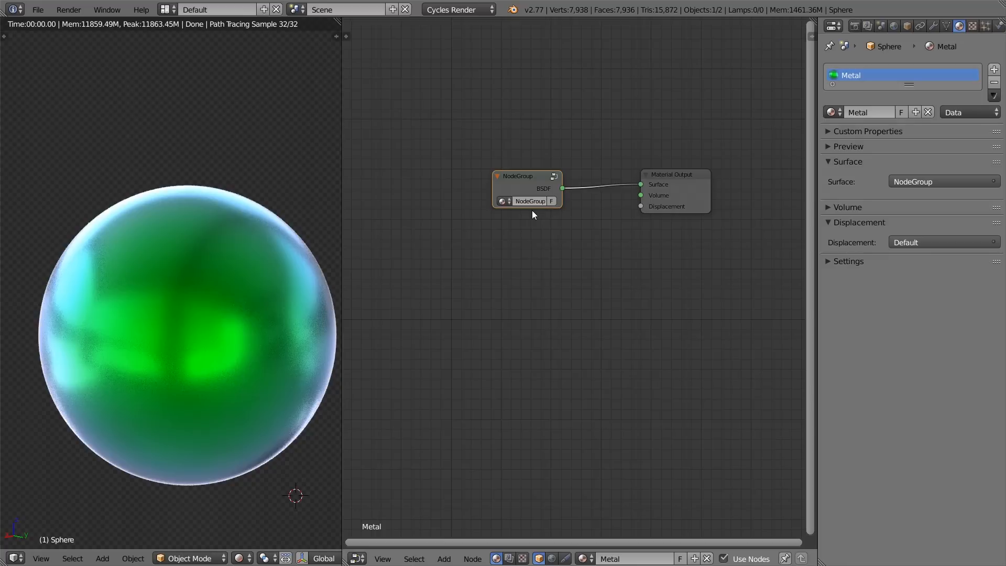
Step: Expose the first Mix node's Color1 as an input of the new node group and check the socket on the group node
{"action": "key", "text": "Tab"}
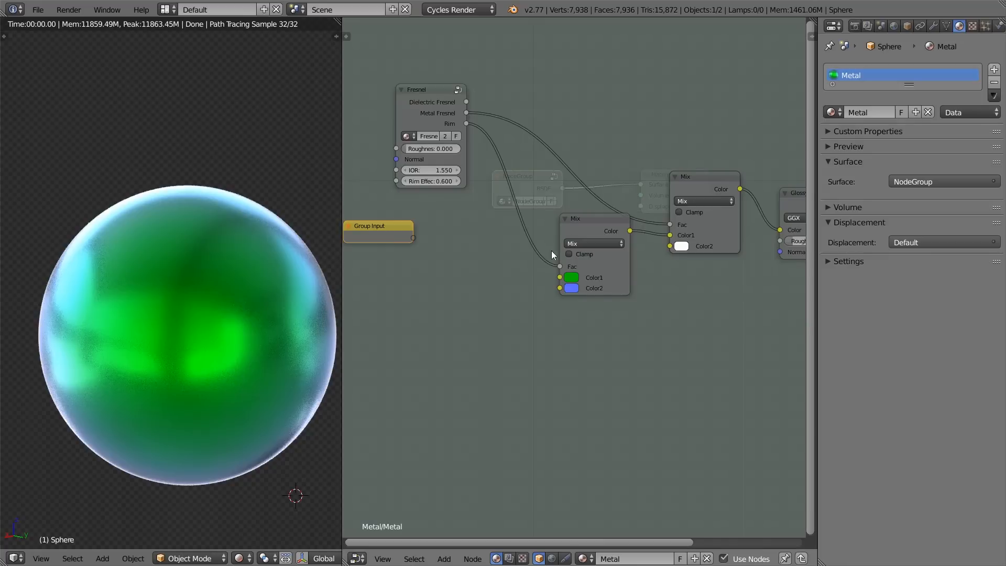
{"action": "left_click_drag", "start_coordinate": [560, 278], "coordinate": [556, 279]}
{"action": "left_click_drag", "start_coordinate": [438, 241], "coordinate": [411, 238]}
{"action": "key", "text": "Tab"}
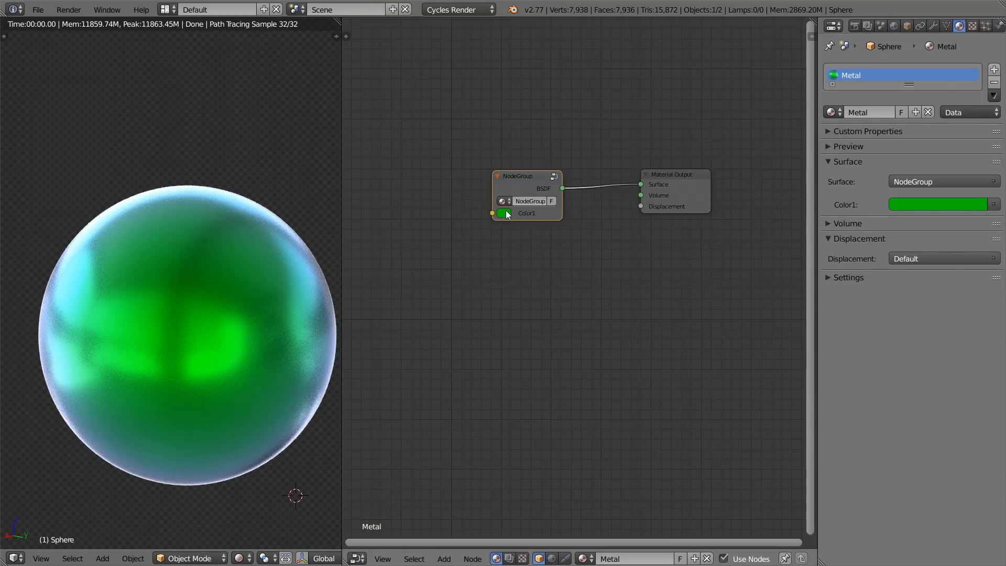
{"action": "key", "text": "Tab"}
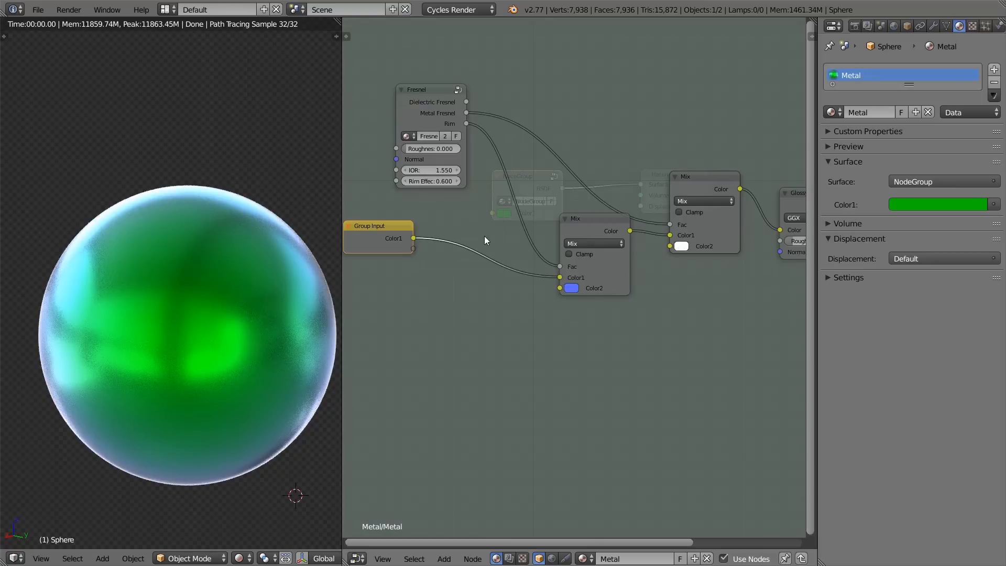
Step: In the node group's interface settings, rename the exposed Color1 input as Base Color
{"action": "key", "text": "Tab"}
{"action": "key", "text": "Tab"}
{"action": "key", "text": "n"}
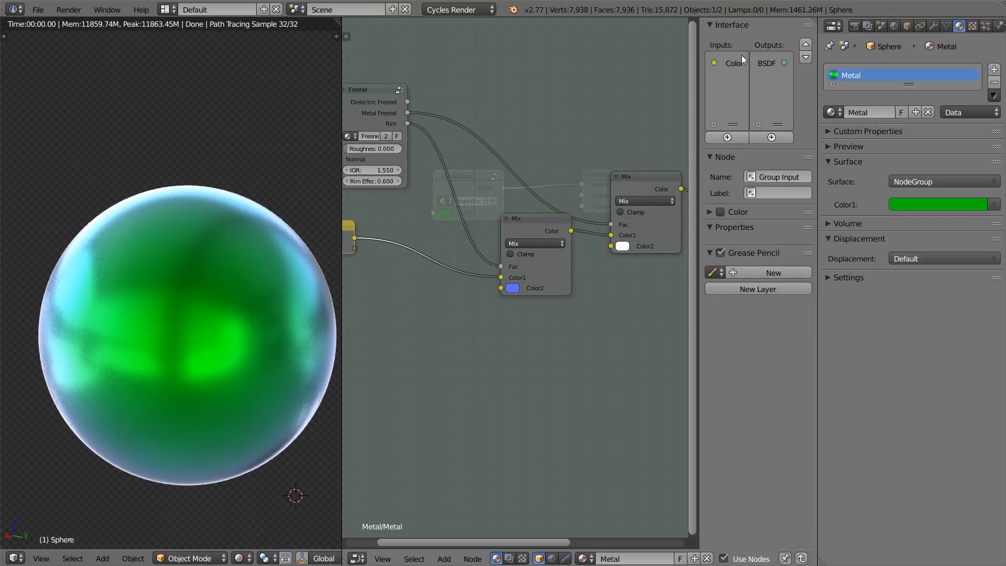
{"action": "left_click", "coordinate": [732, 62]}
{"action": "left_click", "coordinate": [767, 156]}
{"action": "type", "text": "M"}
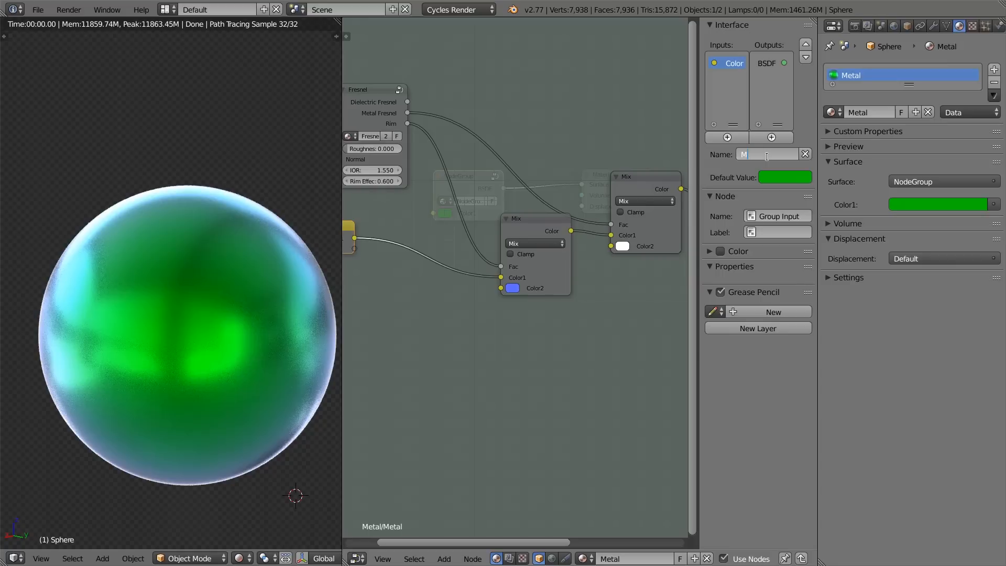
{"action": "type", "text": "ase Color"}
{"action": "key", "text": "Return"}
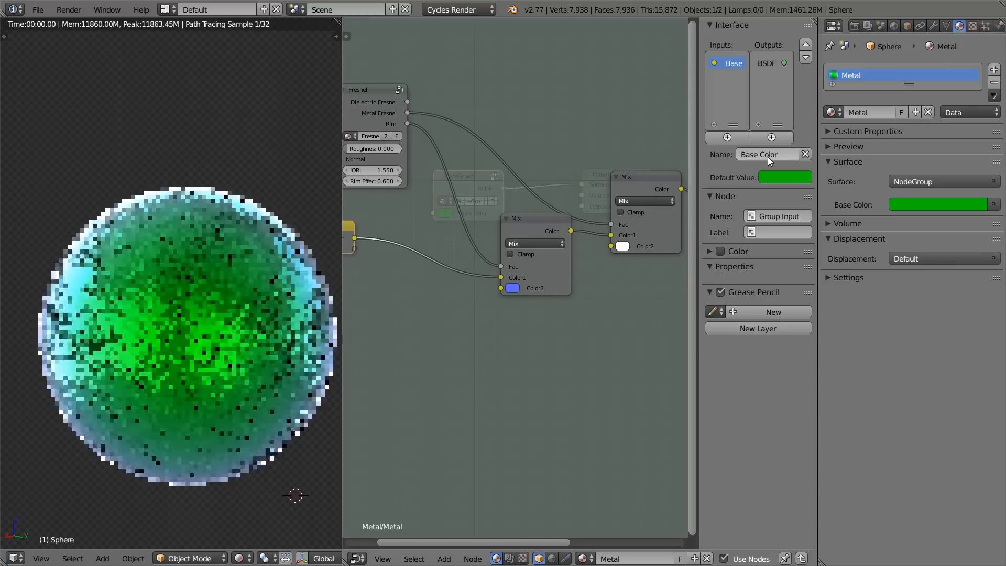
Step: Set the Base Color input's default value to a light, nearly neutral tone with saturation 0.070
{"action": "left_click", "coordinate": [786, 178]}
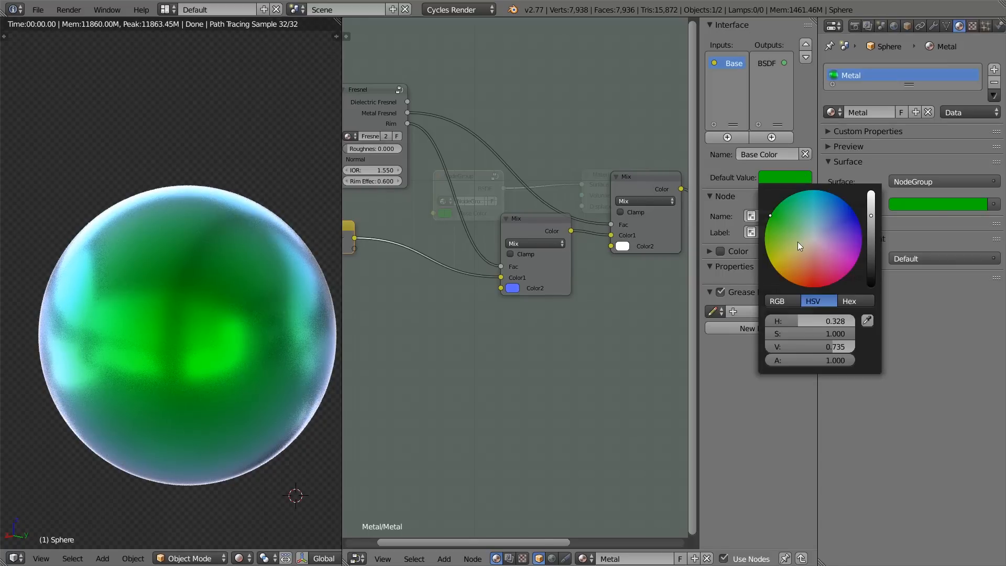
{"action": "left_click", "coordinate": [805, 247]}
{"action": "left_click", "coordinate": [811, 241]}
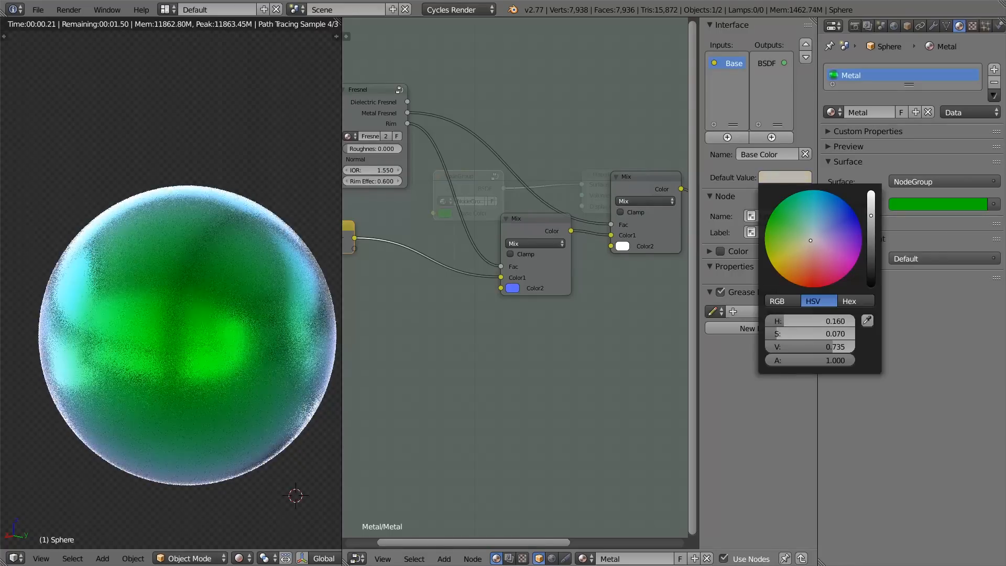
Step: Expose the first Mix node's Color2 as a group input and name it Rim Color
{"action": "scroll", "coordinate": [535, 303], "scroll_direction": "up", "scroll_amount": 2}
{"action": "middle_click_drag", "start_coordinate": [556, 292], "coordinate": [587, 287]}
{"action": "left_click_drag", "start_coordinate": [587, 299], "coordinate": [431, 253]}
{"action": "left_click", "coordinate": [725, 77]}
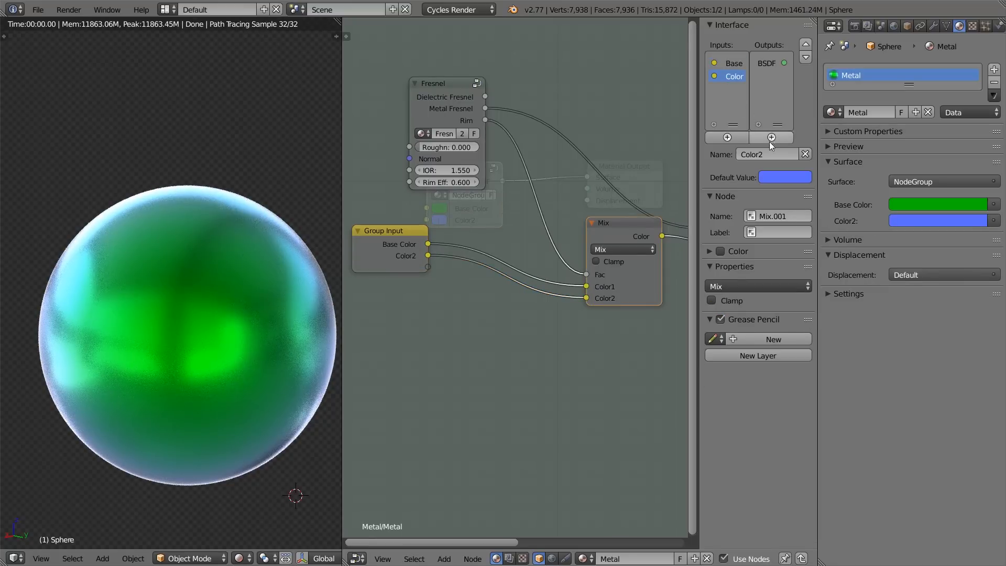
{"action": "type", "text": "Rim Color"}
{"action": "key", "text": "Return"}
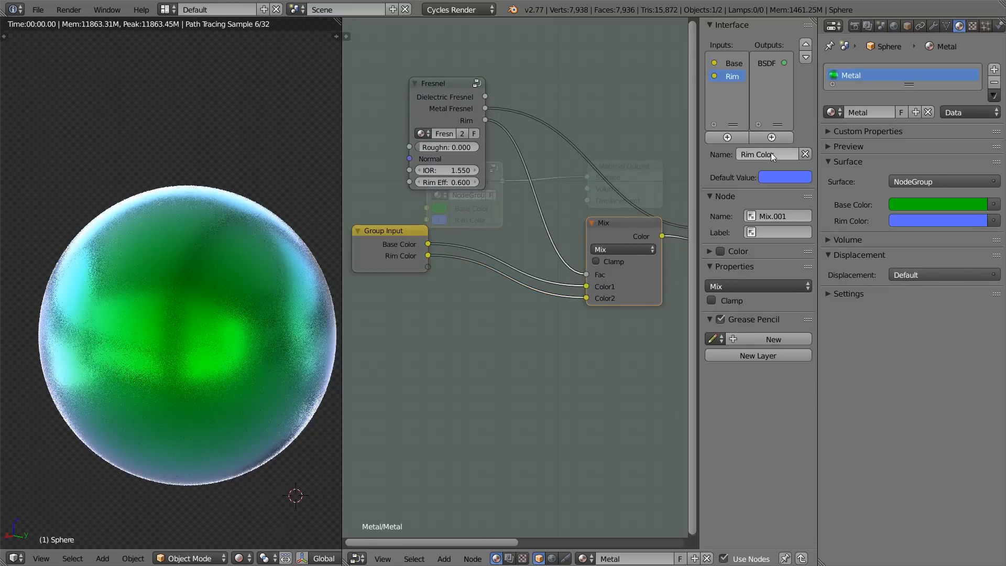
Step: Set the Rim Color input's default value to near-white
{"action": "left_click", "coordinate": [784, 177]}
{"action": "left_click_drag", "start_coordinate": [801, 262], "coordinate": [814, 235]}
{"action": "middle_click_drag", "start_coordinate": [529, 306], "coordinate": [525, 283]}
{"action": "scroll", "coordinate": [499, 289], "scroll_direction": "down", "scroll_amount": 3}
{"action": "scroll", "coordinate": [548, 277], "scroll_direction": "down", "scroll_amount": 3}
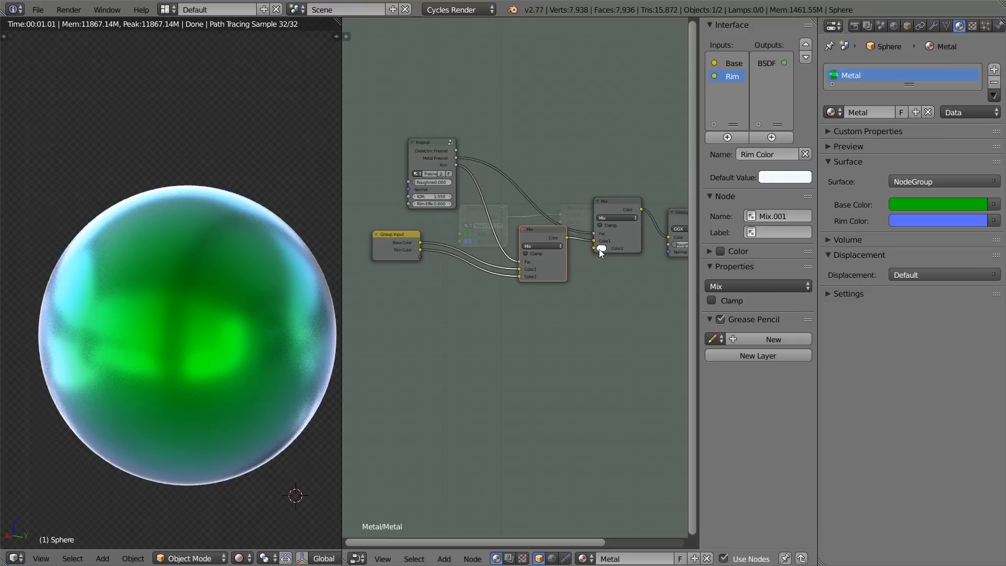
Step: Move the Group Input node farther from the Fresnel node to make room between them
{"action": "middle_click_drag", "start_coordinate": [406, 201], "coordinate": [493, 214]}
{"action": "middle_click_drag", "start_coordinate": [654, 262], "coordinate": [551, 204]}
{"action": "scroll", "coordinate": [570, 209], "scroll_direction": "up", "scroll_amount": 5}
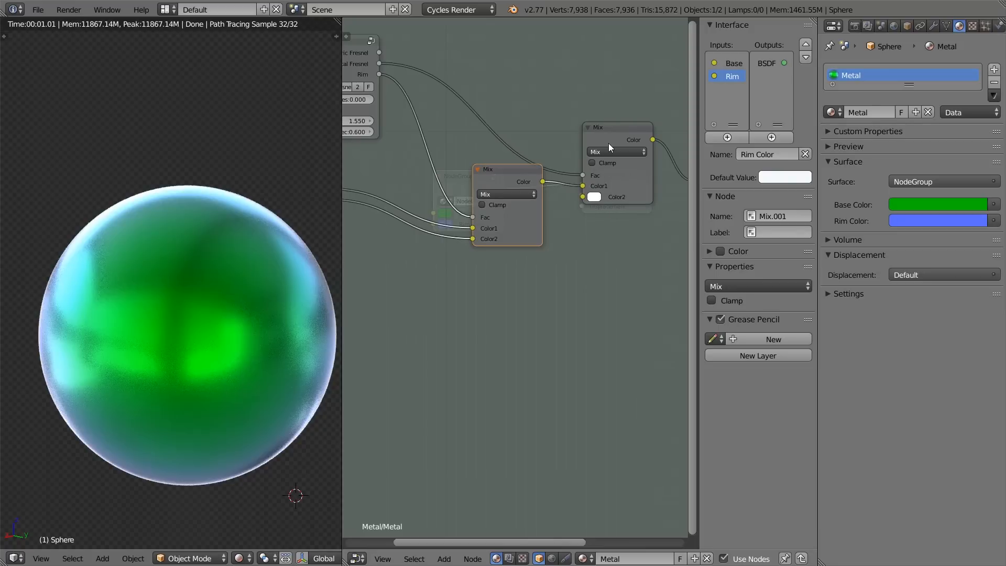
{"action": "middle_click_drag", "start_coordinate": [444, 130], "coordinate": [486, 146]}
{"action": "mouse_move", "coordinate": [393, 76]}
{"action": "left_mouse_down"}
{"action": "mouse_move", "coordinate": [410, 74]}
{"action": "mouse_move", "coordinate": [405, 85]}
{"action": "left_mouse_up"}
{"action": "middle_click_drag", "start_coordinate": [364, 190], "coordinate": [438, 197]}
{"action": "left_click_drag", "start_coordinate": [440, 201], "coordinate": [360, 211]}
{"action": "middle_click_drag", "start_coordinate": [360, 211], "coordinate": [509, 228], "text": "shift"}
{"action": "scroll", "coordinate": [509, 228], "scroll_direction": "up", "scroll_amount": 2}
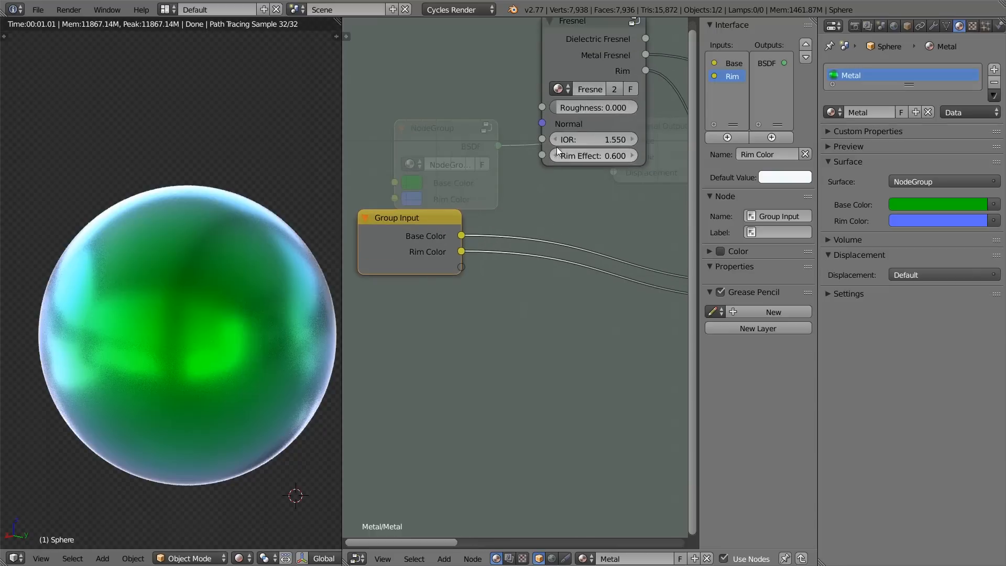
{"action": "left_click_drag", "start_coordinate": [543, 140], "coordinate": [461, 266]}
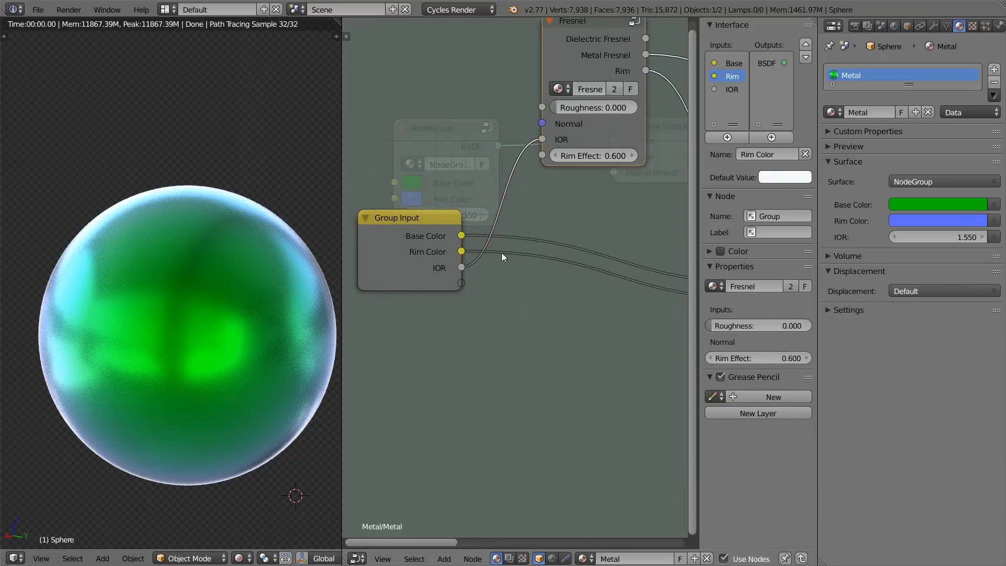
{"action": "left_click", "coordinate": [731, 90]}
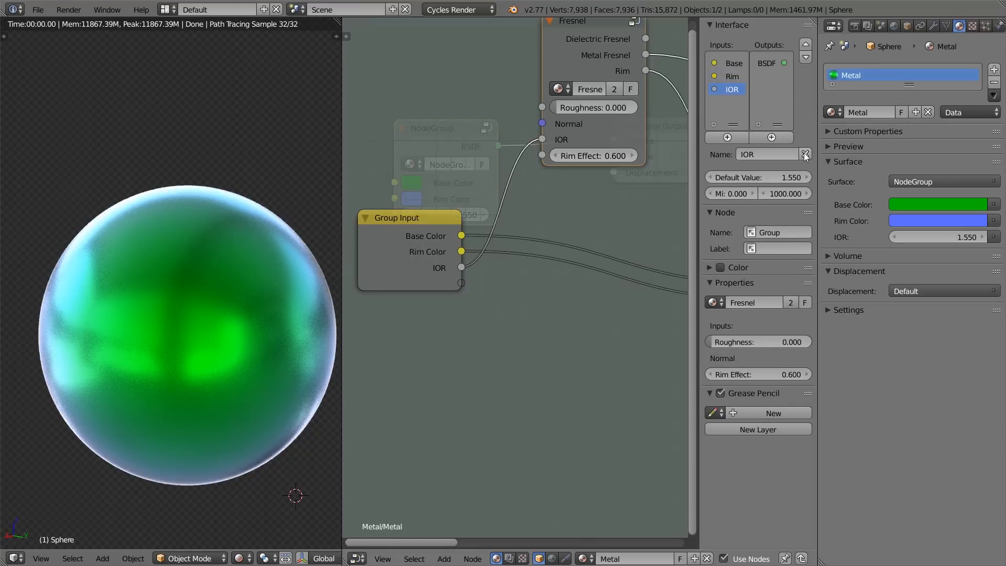
{"action": "left_click", "coordinate": [805, 153]}
Step: Expose the Fresnel node's Roughness as a group input and link that same input to the Glossy BSDF's Roughness
{"action": "middle_click_drag", "start_coordinate": [573, 132], "coordinate": [558, 139]}
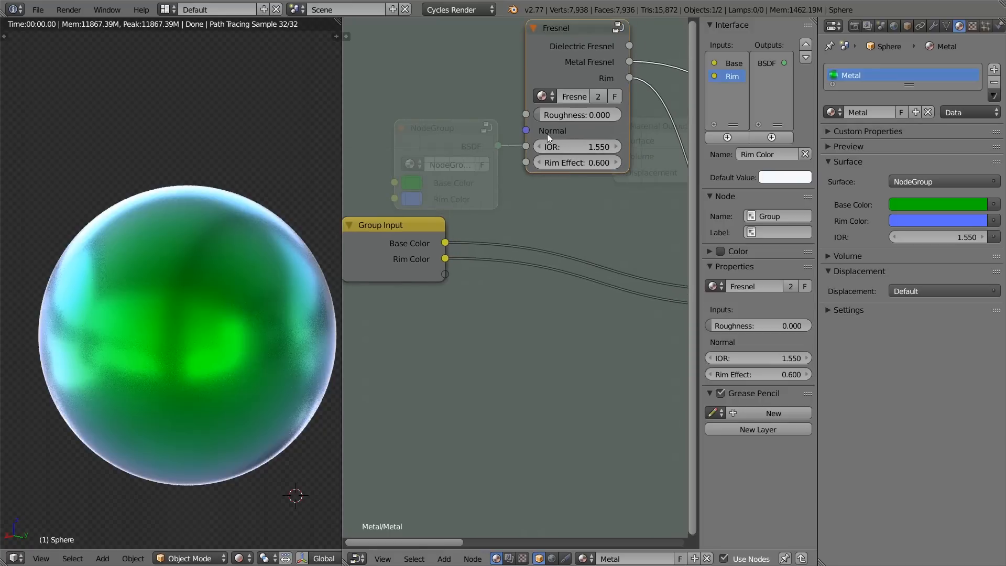
{"action": "left_click_drag", "start_coordinate": [444, 274], "coordinate": [525, 113]}
{"action": "scroll", "coordinate": [529, 312], "scroll_direction": "down", "scroll_amount": 3}
{"action": "middle_click_drag", "start_coordinate": [495, 290], "coordinate": [441, 252]}
{"action": "scroll", "coordinate": [457, 254], "scroll_direction": "down", "scroll_amount": 2}
{"action": "left_click", "coordinate": [508, 89]}
{"action": "left_click_drag", "start_coordinate": [508, 90], "coordinate": [516, 88]}
{"action": "scroll", "coordinate": [526, 236], "scroll_direction": "down", "scroll_amount": 3}
{"action": "middle_click_drag", "start_coordinate": [530, 242], "coordinate": [463, 202]}
{"action": "scroll", "coordinate": [464, 202], "scroll_direction": "down", "scroll_amount": 3}
{"action": "left_click_drag", "start_coordinate": [401, 224], "coordinate": [668, 208]}
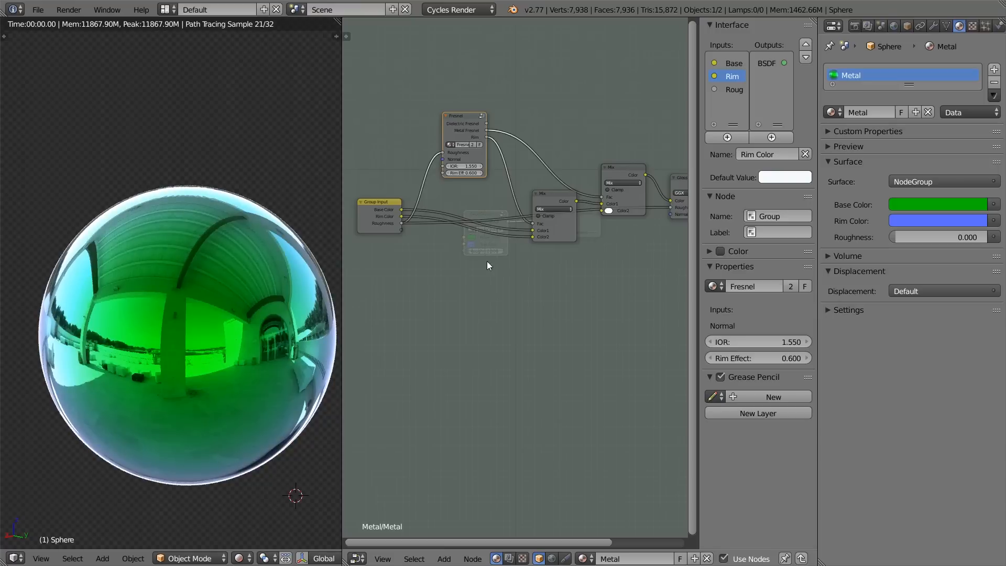
Step: Check the name, default value and range of the Roughness input in the node group's interface settings
{"action": "scroll", "coordinate": [481, 266], "scroll_direction": "up", "scroll_amount": 3}
{"action": "middle_click_drag", "start_coordinate": [501, 215], "coordinate": [582, 258]}
{"action": "scroll", "coordinate": [582, 258], "scroll_direction": "up", "scroll_amount": 1}
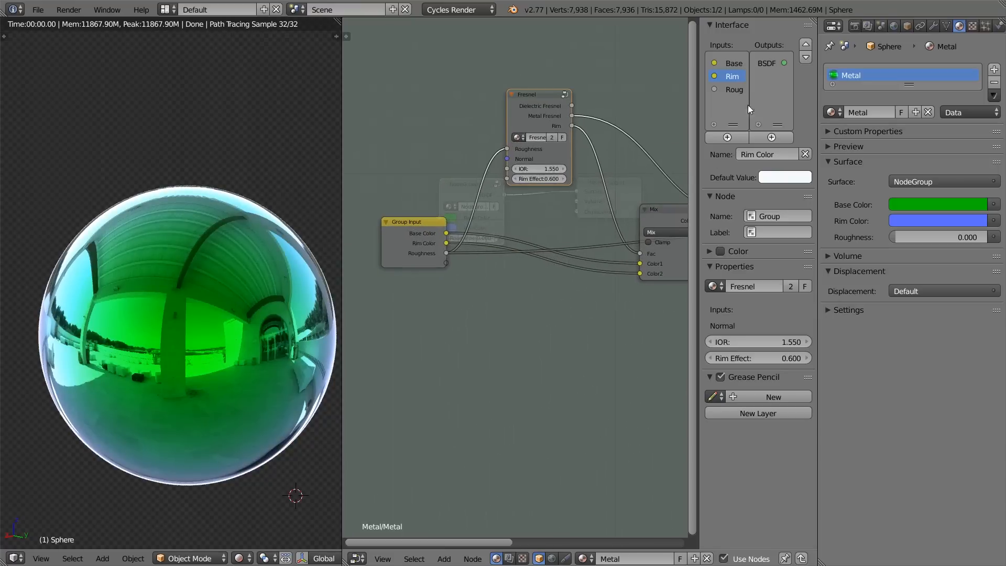
{"action": "left_click", "coordinate": [734, 89]}
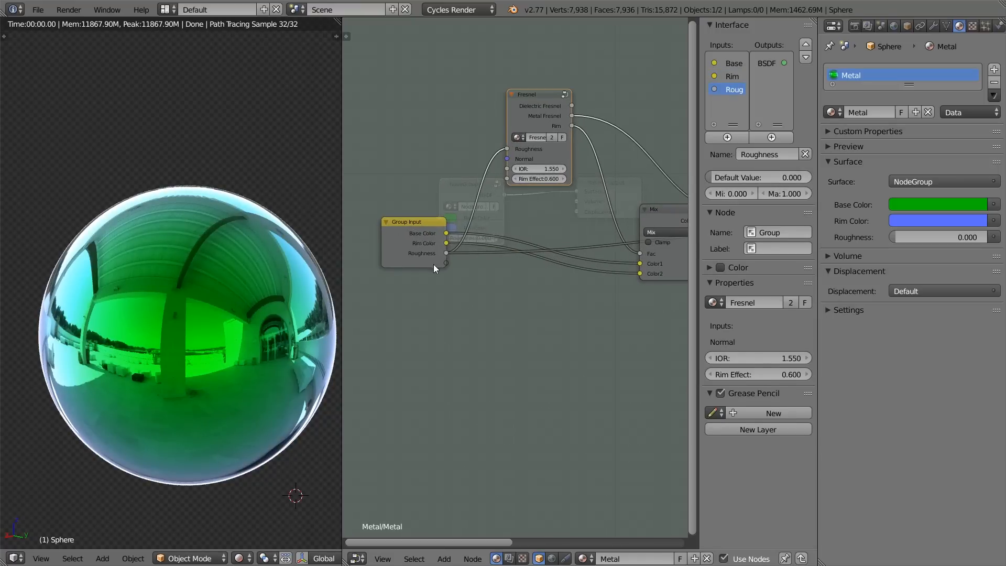
Step: Return to the main material node tree and set the group node's Roughness to 0.691
{"action": "key", "text": "Tab"}
{"action": "scroll", "coordinate": [473, 269], "scroll_direction": "up", "scroll_amount": 3}
{"action": "key", "text": "Tab"}
{"action": "key", "text": "Tab"}
{"action": "scroll", "coordinate": [540, 264], "scroll_direction": "up", "scroll_amount": 3}
{"action": "left_click_drag", "start_coordinate": [545, 245], "coordinate": [586, 245]}
{"action": "scroll", "coordinate": [521, 196], "scroll_direction": "up", "scroll_amount": 1}
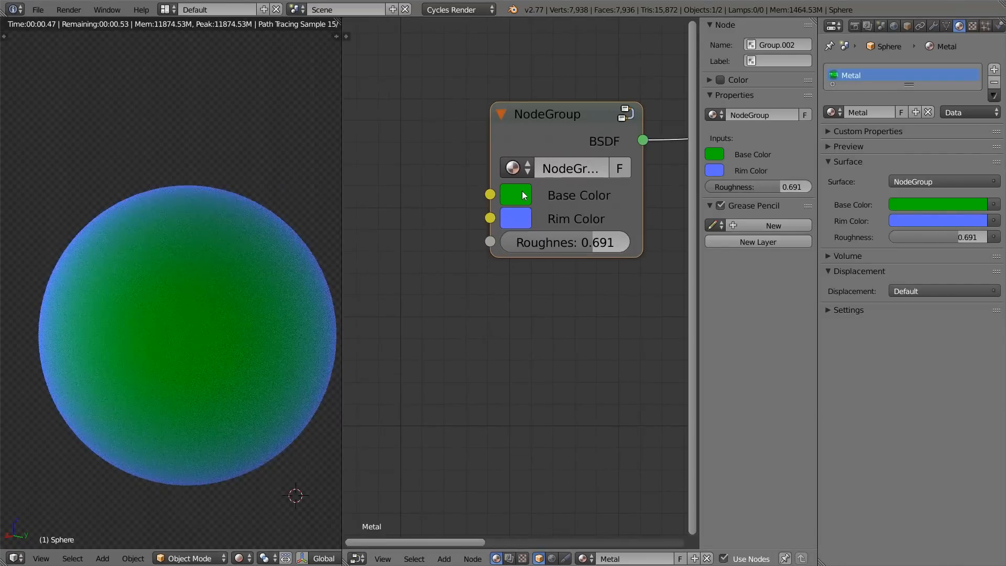
Step: Change the group node's Base Color to a pale beige
{"action": "left_click", "coordinate": [519, 196]}
{"action": "left_click_drag", "start_coordinate": [625, 281], "coordinate": [577, 316]}
{"action": "scroll", "coordinate": [470, 206], "scroll_direction": "down", "scroll_amount": 1}
{"action": "scroll", "coordinate": [469, 210], "scroll_direction": "down", "scroll_amount": 1}
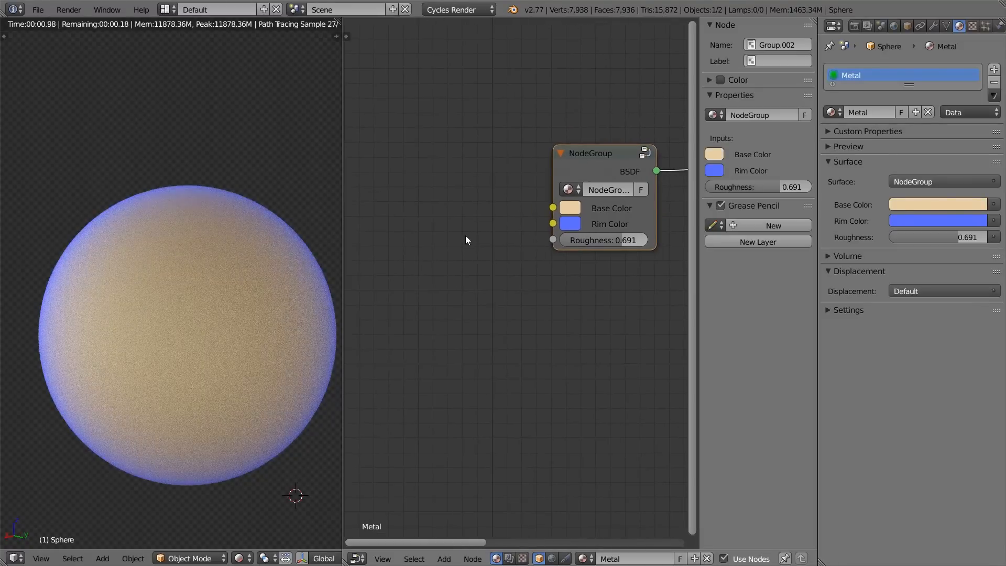
Step: Add the Metal Color group beside the metal node group and link its Gold output to Base Color
{"action": "key", "text": "shift+a"}
{"action": "mouse_move", "coordinate": [466, 260]}
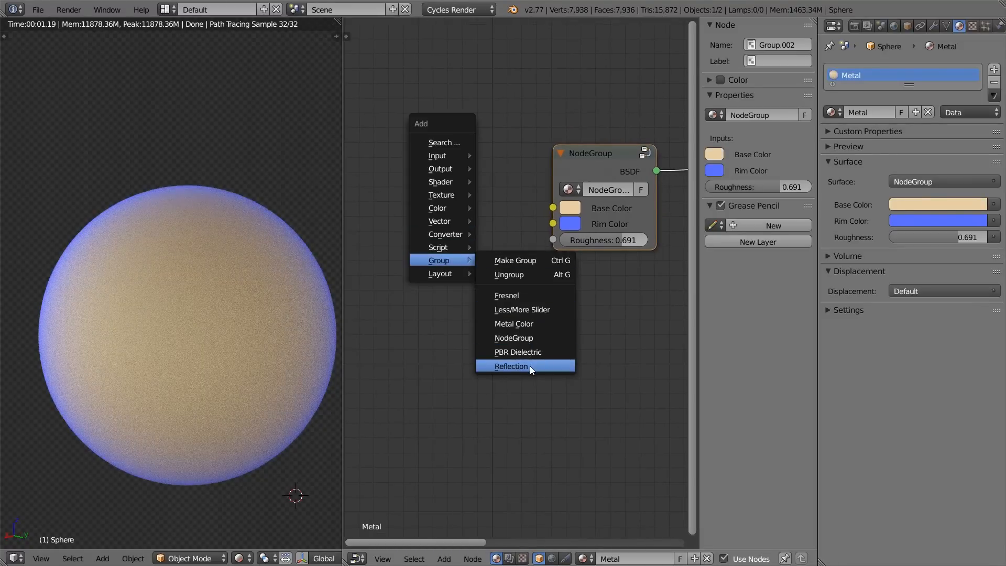
{"action": "key", "text": "shift+a"}
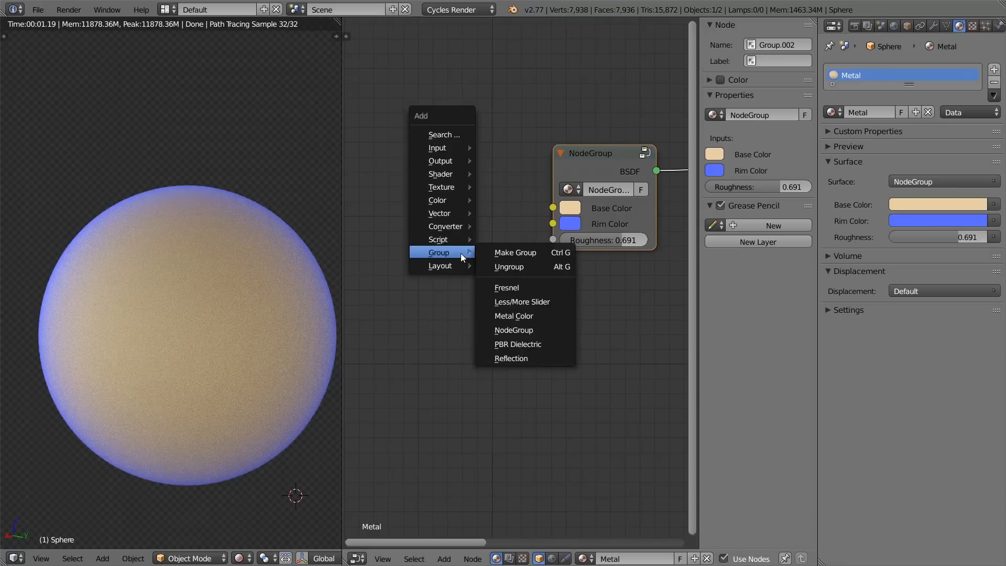
{"action": "left_click", "coordinate": [530, 317]}
{"action": "left_click", "coordinate": [395, 188]}
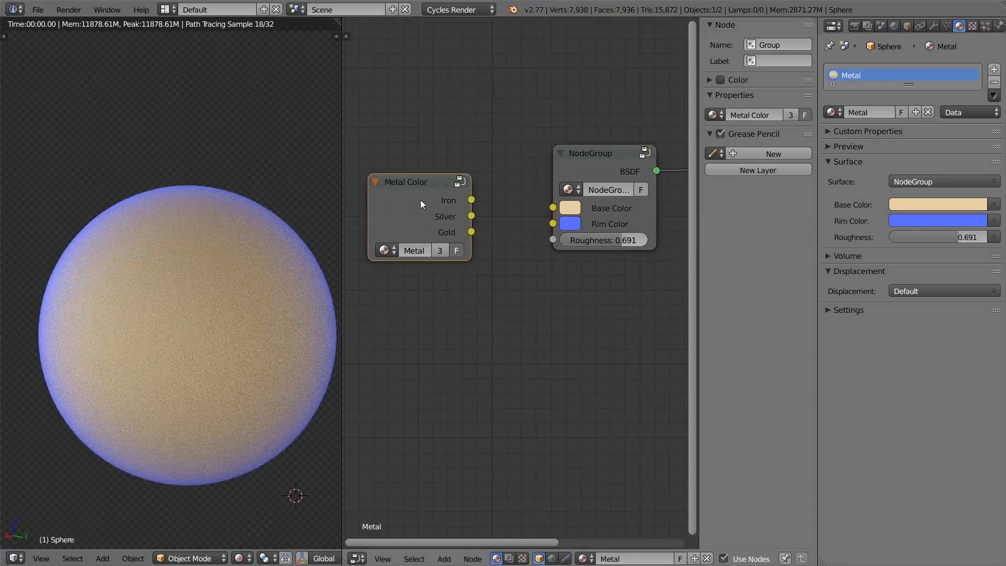
{"action": "left_click_drag", "start_coordinate": [462, 229], "coordinate": [554, 208]}
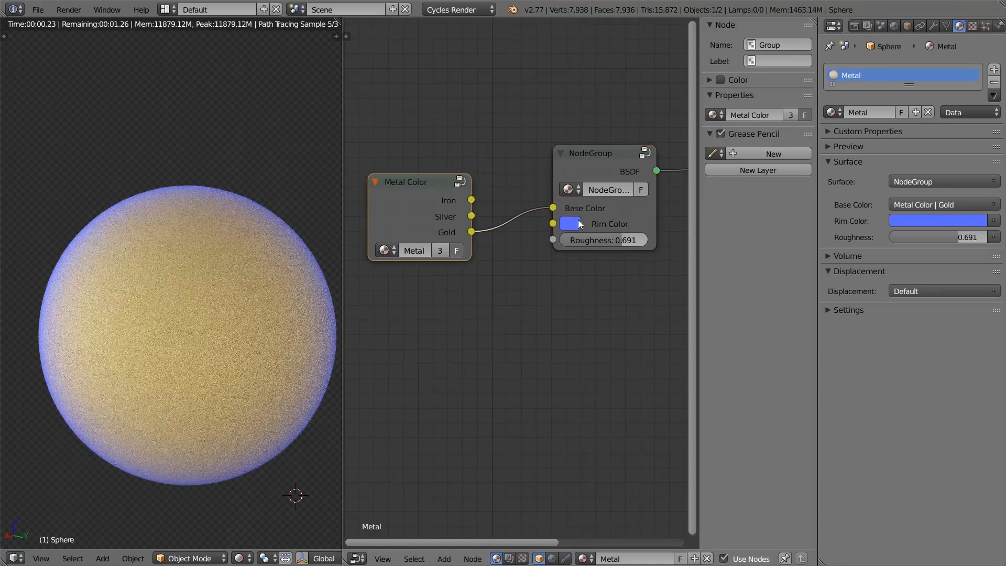
Step: Set the group node's Rim Color to a light orange and its Roughness to 0.124
{"action": "left_click", "coordinate": [574, 224]}
{"action": "left_click_drag", "start_coordinate": [608, 270], "coordinate": [609, 317]}
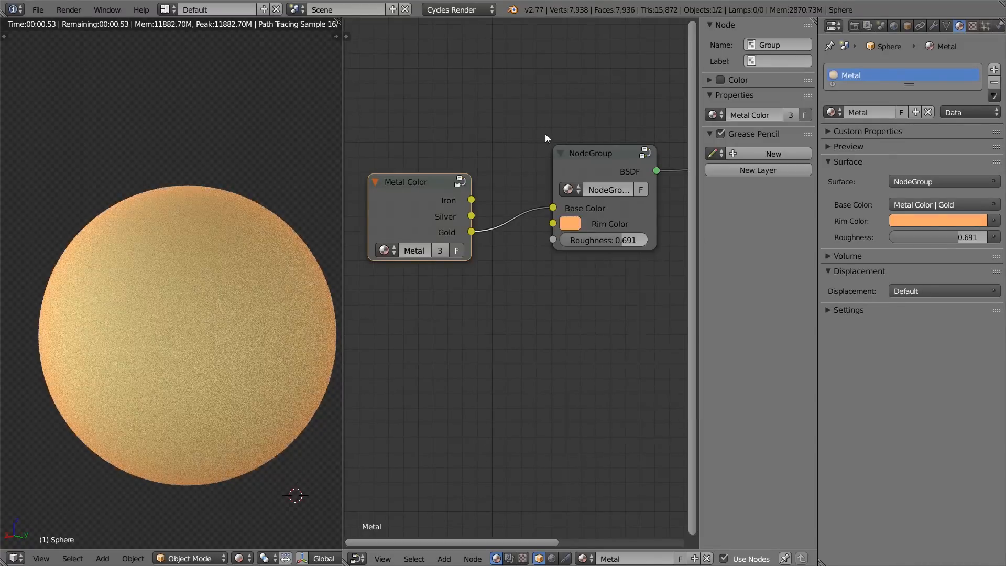
{"action": "key", "text": "Home"}
{"action": "scroll", "coordinate": [586, 267], "scroll_direction": "up", "scroll_amount": 2}
{"action": "left_click_drag", "start_coordinate": [518, 248], "coordinate": [484, 248]}
{"action": "key", "text": "n"}
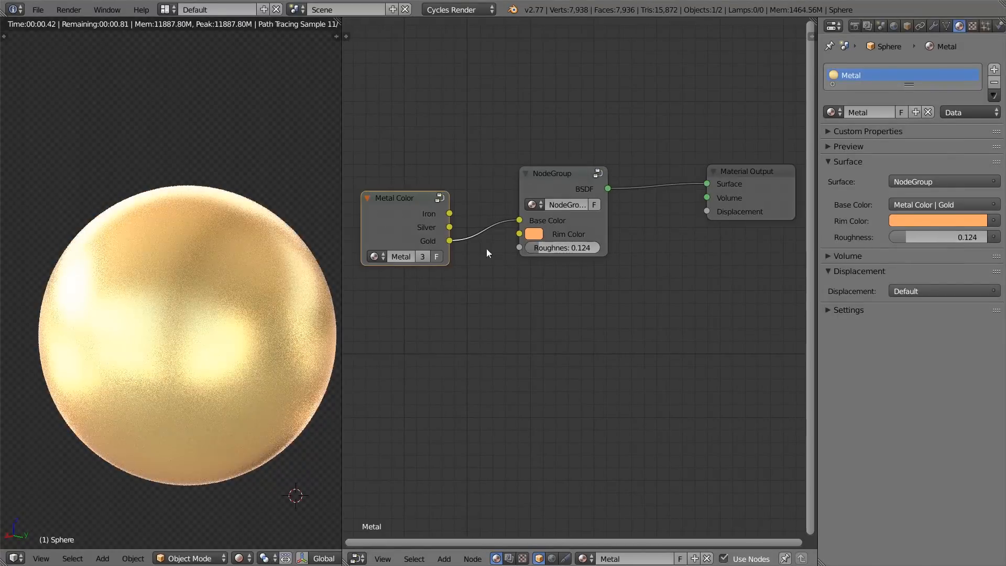
Step: Inside the metal node group, move the second Mix node upward, clear of the Roughness link to the Glossy BSDF
{"action": "left_click_drag", "start_coordinate": [401, 209], "coordinate": [768, 170]}
{"action": "key", "text": "Tab"}
{"action": "scroll", "coordinate": [578, 244], "scroll_direction": "down", "scroll_amount": 2}
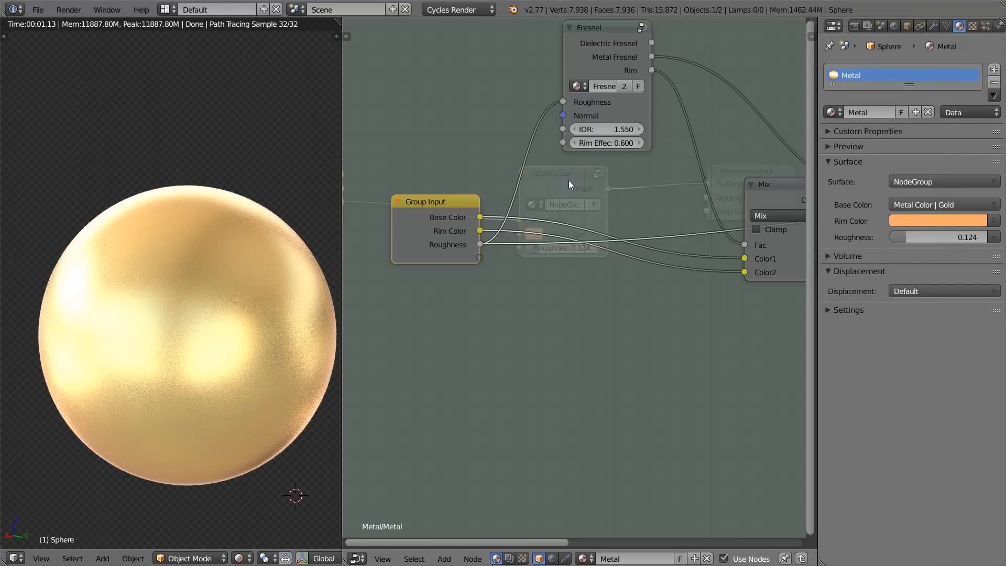
{"action": "middle_click_drag", "start_coordinate": [578, 243], "coordinate": [481, 240]}
{"action": "scroll", "coordinate": [573, 234], "scroll_direction": "down", "scroll_amount": 3}
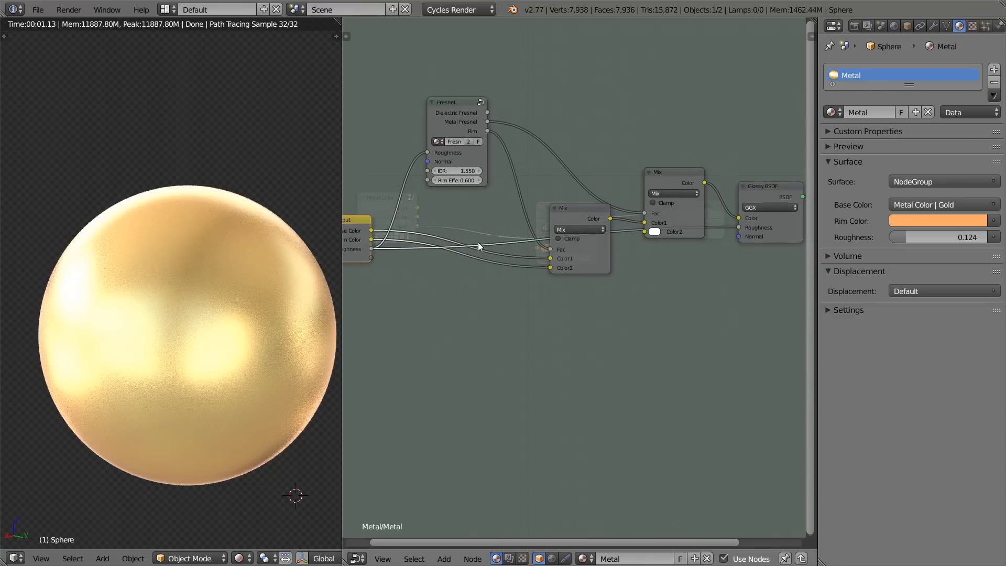
{"action": "left_click_drag", "start_coordinate": [665, 169], "coordinate": [669, 146]}
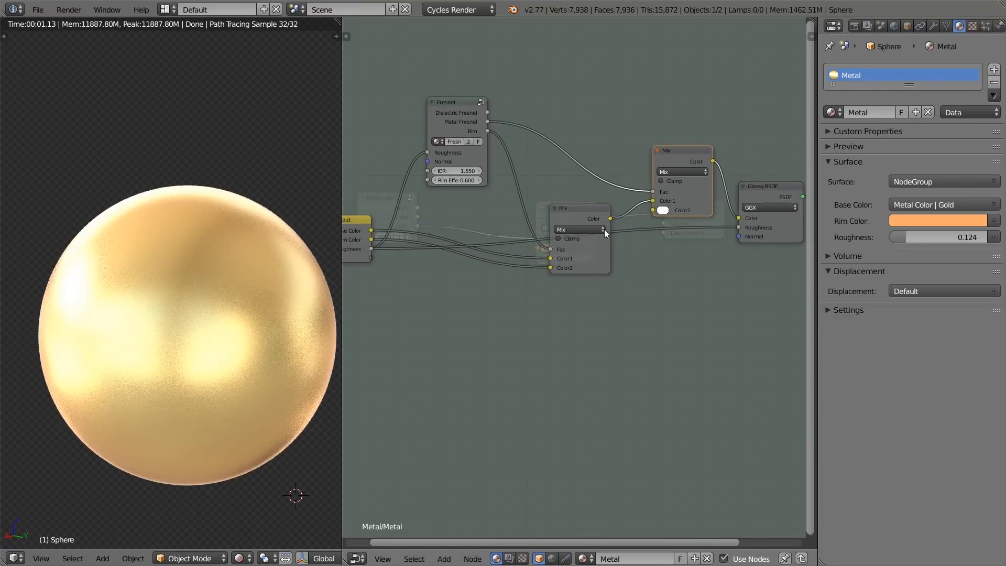
{"action": "middle_click_drag", "start_coordinate": [470, 245], "coordinate": [522, 260]}
{"action": "left_click", "coordinate": [385, 273]}
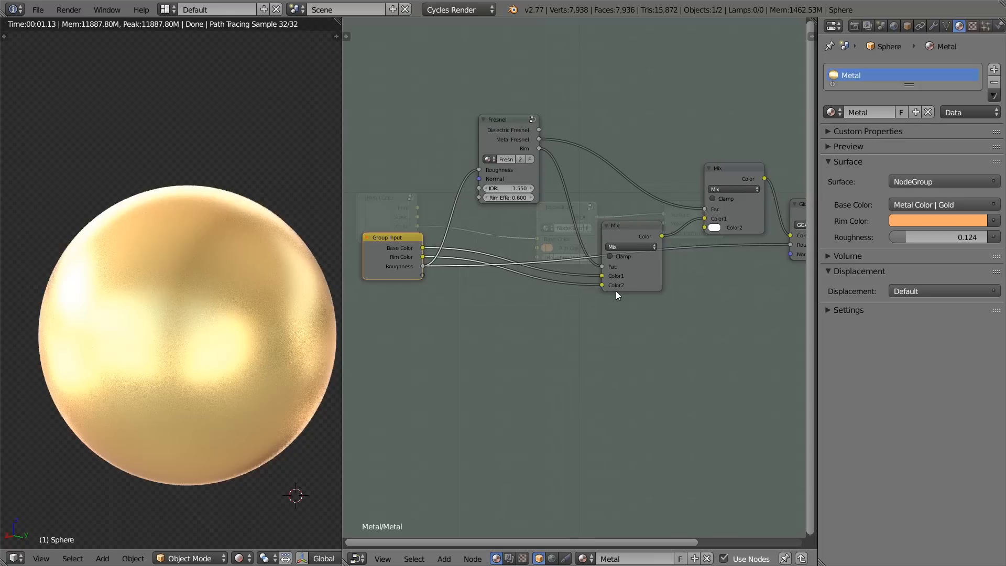
{"action": "middle_click_drag", "start_coordinate": [592, 284], "coordinate": [560, 269]}
{"action": "scroll", "coordinate": [492, 269], "scroll_direction": "up", "scroll_amount": 1}
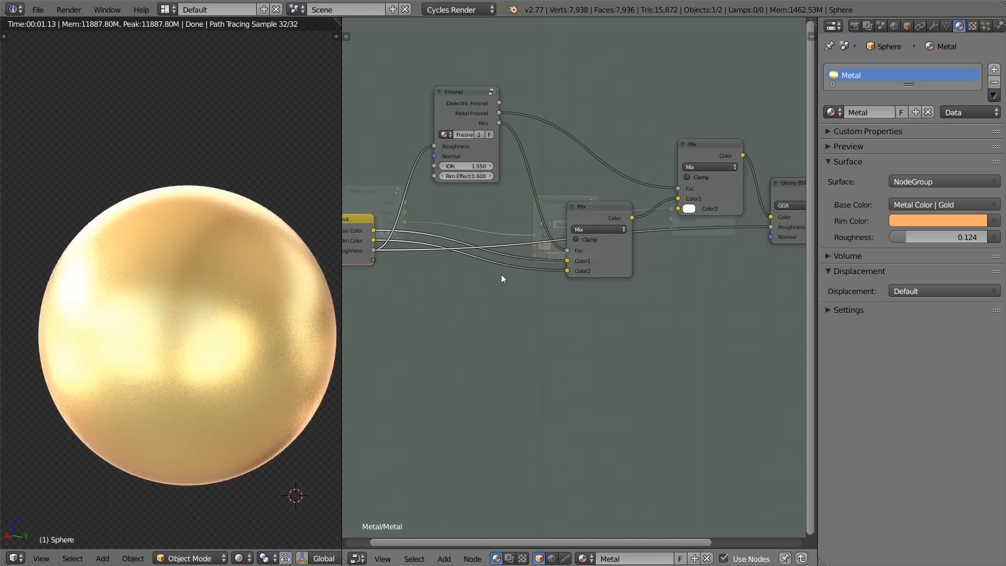
Step: Add a Math node between the Group Input's Roughness output and the Fresnel node's Roughness input
{"action": "key", "text": "shift+a"}
{"action": "mouse_move", "coordinate": [501, 275]}
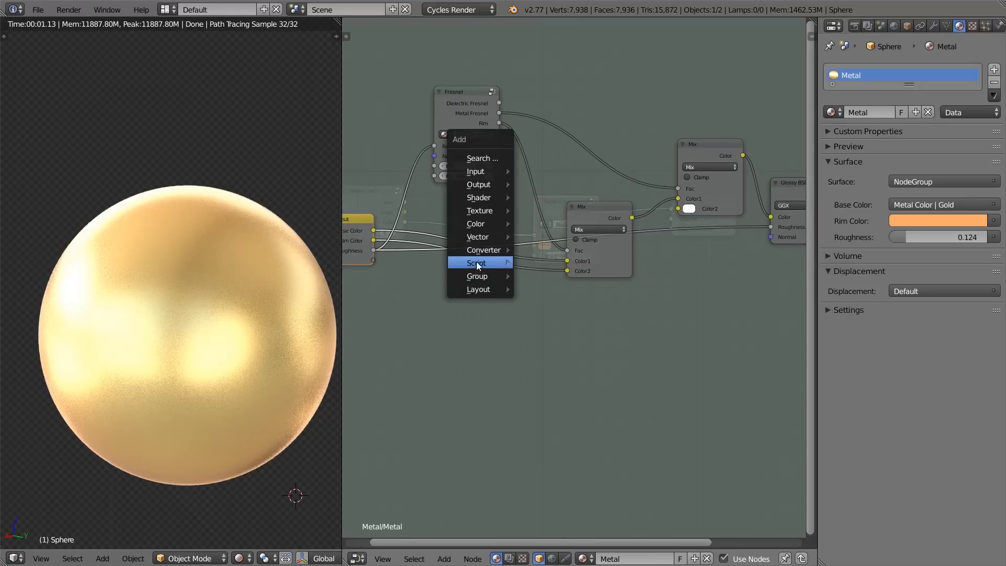
{"action": "mouse_move", "coordinate": [485, 247]}
{"action": "left_click", "coordinate": [539, 253]}
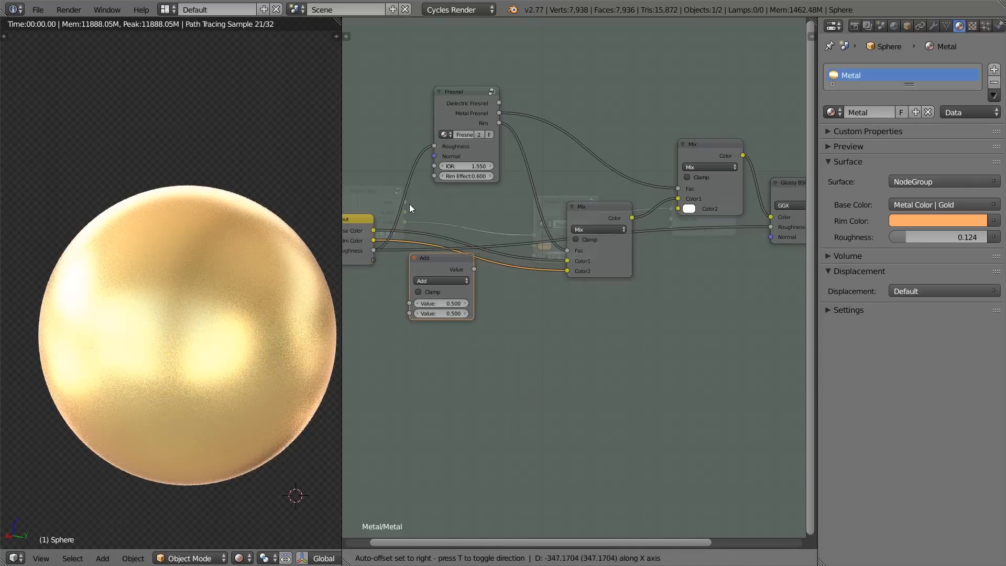
{"action": "left_click", "coordinate": [371, 212]}
{"action": "middle_click_drag", "start_coordinate": [371, 212], "coordinate": [534, 247]}
{"action": "left_click_drag", "start_coordinate": [510, 266], "coordinate": [441, 250]}
{"action": "scroll", "coordinate": [577, 273], "scroll_direction": "up", "scroll_amount": 4}
{"action": "middle_click_drag", "start_coordinate": [599, 276], "coordinate": [588, 276]}
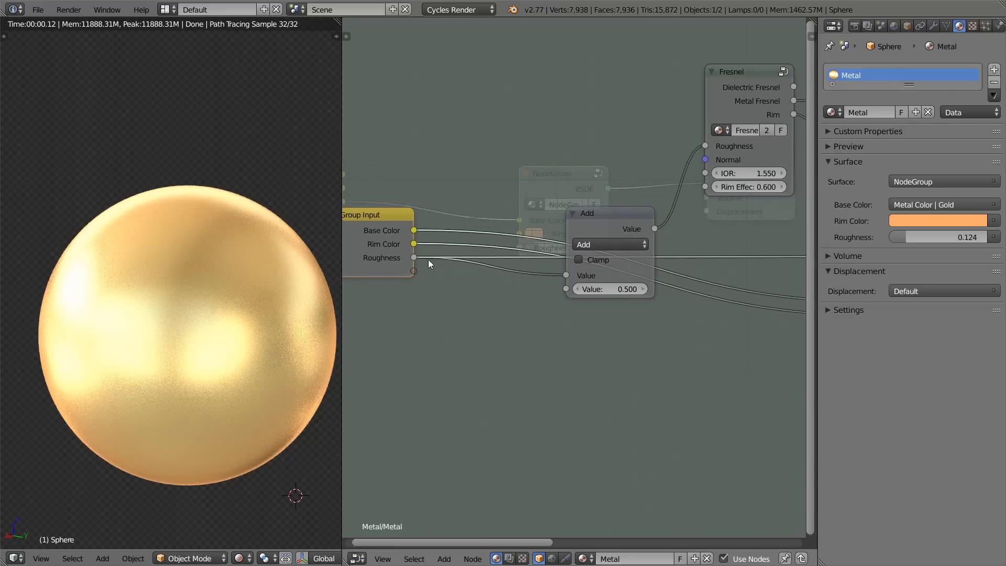
Step: Link the Math node's Value output to the Glossy BSDF's Roughness input
{"action": "middle_click_drag", "start_coordinate": [655, 254], "coordinate": [585, 230]}
{"action": "scroll", "coordinate": [584, 229], "scroll_direction": "down", "scroll_amount": 2}
{"action": "middle_click_drag", "start_coordinate": [624, 295], "coordinate": [516, 259]}
{"action": "scroll", "coordinate": [516, 259], "scroll_direction": "down", "scroll_amount": 2}
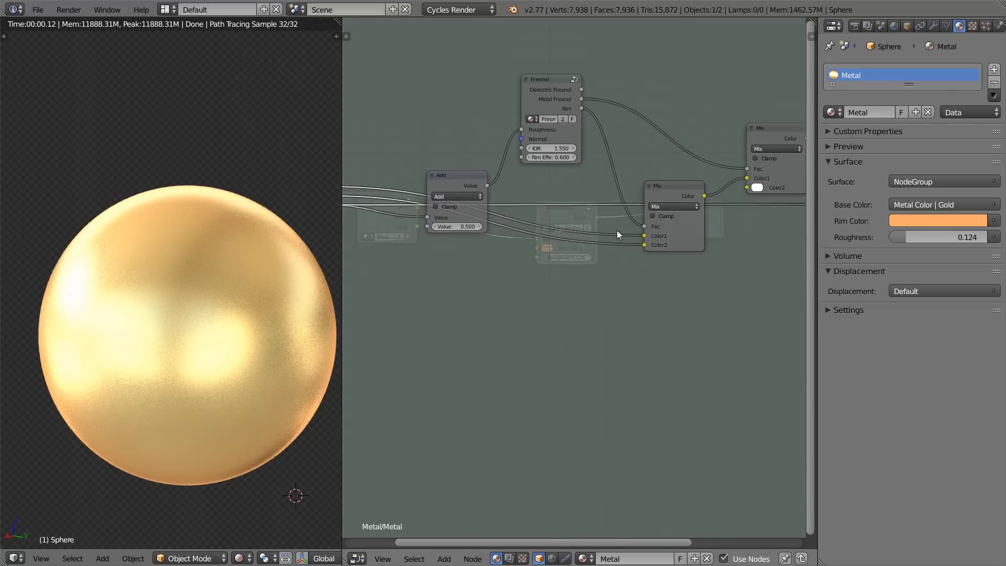
{"action": "middle_click_drag", "start_coordinate": [614, 230], "coordinate": [528, 216]}
{"action": "scroll", "coordinate": [519, 214], "scroll_direction": "down", "scroll_amount": 1}
{"action": "left_click_drag", "start_coordinate": [403, 174], "coordinate": [561, 196]}
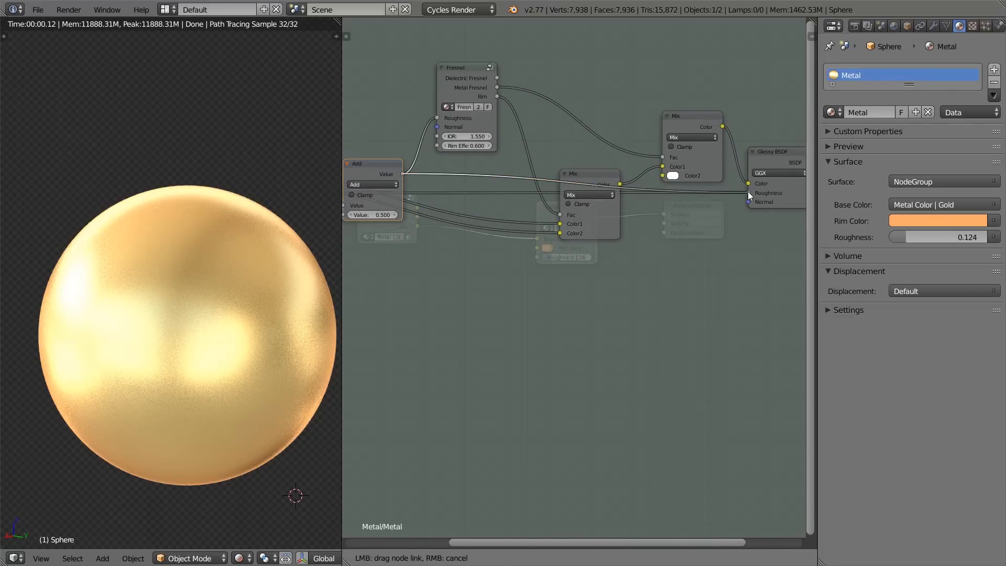
{"action": "left_click_drag", "start_coordinate": [748, 191], "coordinate": [748, 193]}
Step: Change the Math node's operation to Power and enter its second value
{"action": "middle_click_drag", "start_coordinate": [402, 238], "coordinate": [665, 307]}
{"action": "scroll", "coordinate": [665, 307], "scroll_direction": "up", "scroll_amount": 4}
{"action": "left_click", "coordinate": [636, 234]}
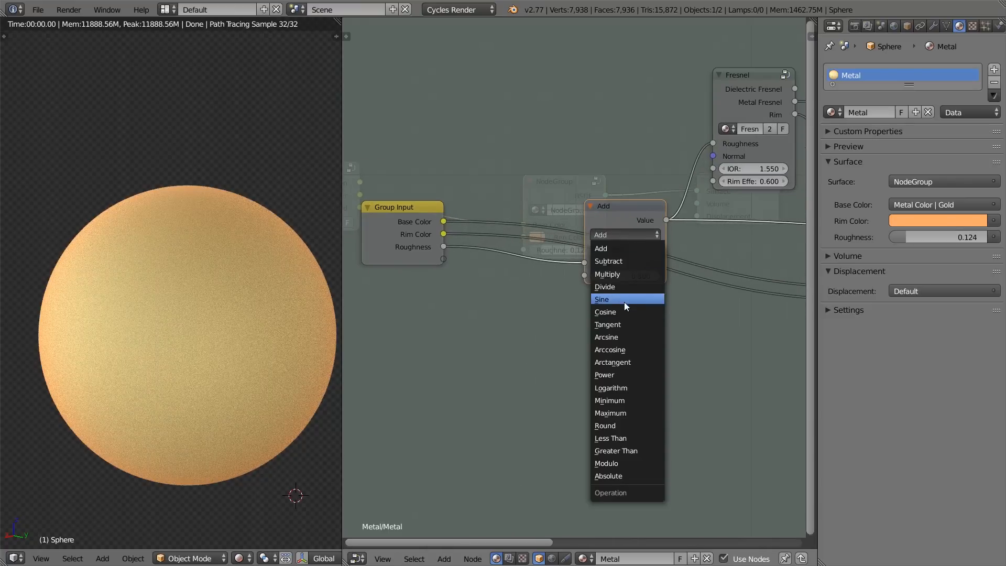
{"action": "left_click", "coordinate": [614, 376]}
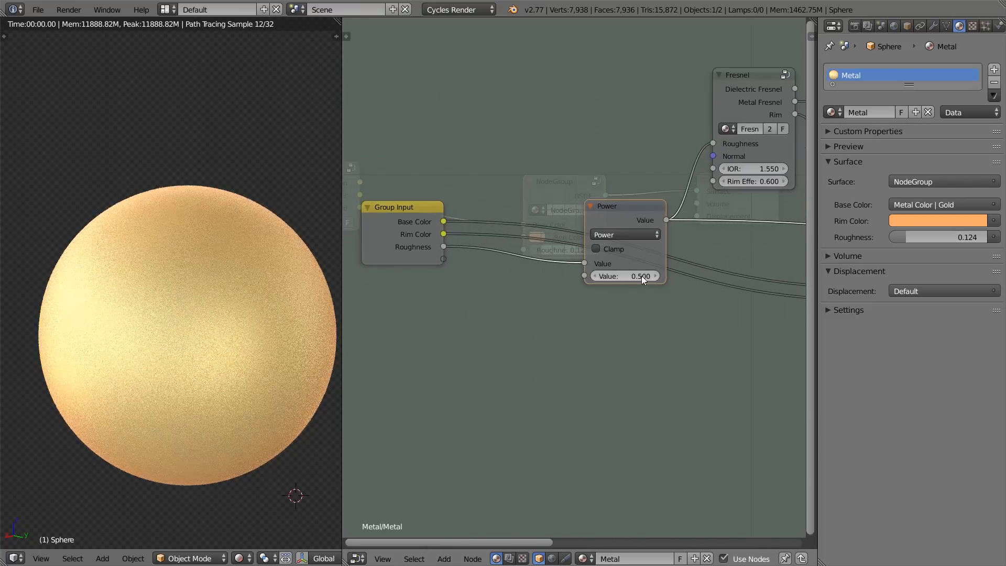
{"action": "key", "text": "Return"}
Step: Collapse the Power node and place it beside the Group Input's Roughness output
{"action": "left_click", "coordinate": [590, 206]}
{"action": "left_click_drag", "start_coordinate": [587, 209], "coordinate": [505, 247]}
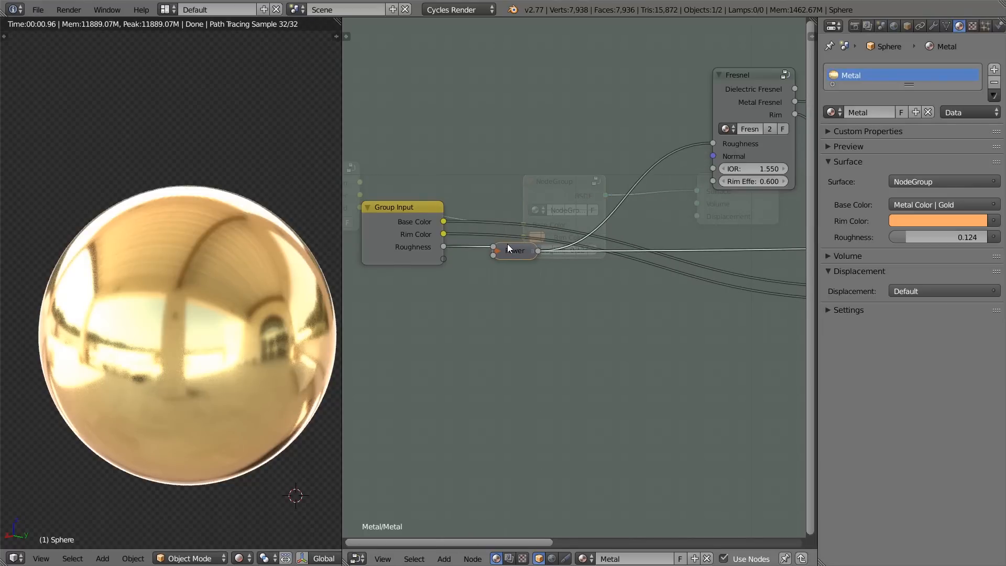
{"action": "left_click", "coordinate": [440, 262]}
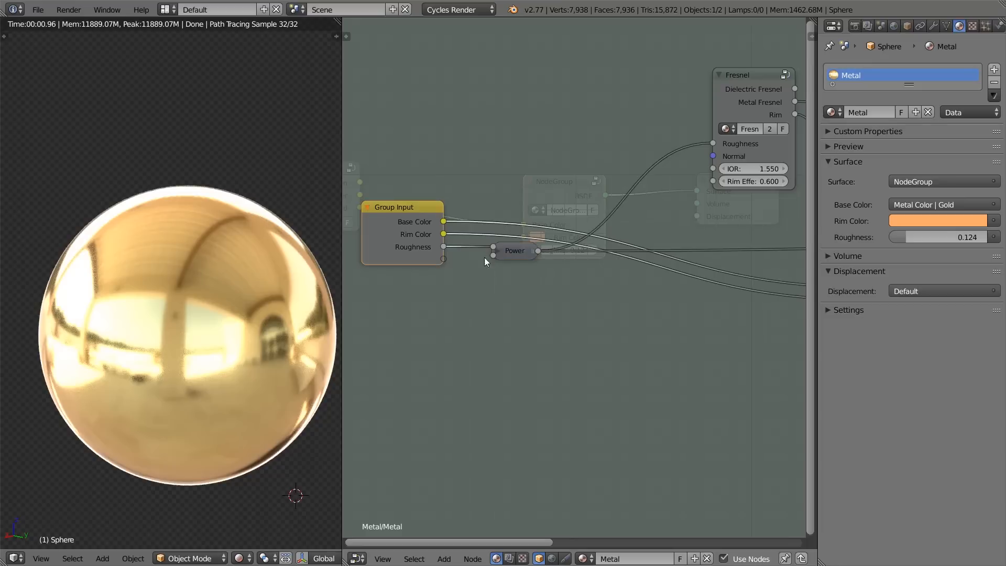
Step: Leave the metal node group and set its Roughness to 0.080
{"action": "key", "text": "Tab"}
{"action": "mouse_move", "coordinate": [543, 251]}
{"action": "left_mouse_down"}
{"action": "mouse_move", "coordinate": [580, 250]}
{"action": "mouse_move", "coordinate": [536, 249]}
{"action": "mouse_move", "coordinate": [571, 251]}
{"action": "mouse_move", "coordinate": [545, 251]}
{"action": "mouse_move", "coordinate": [560, 252]}
{"action": "left_mouse_up"}
{"action": "key", "text": "Tab"}
{"action": "key", "text": "Tab"}
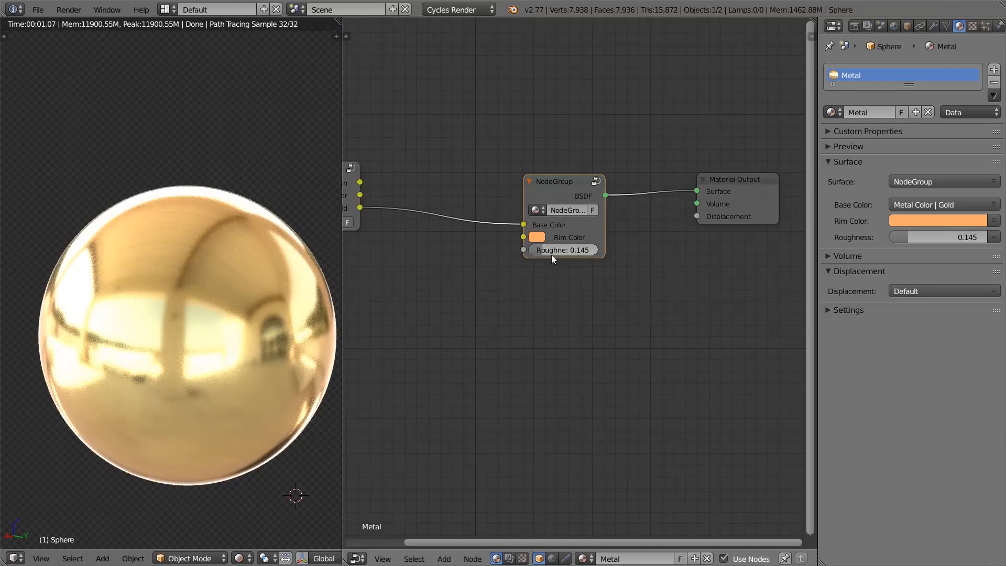
{"action": "mouse_move", "coordinate": [548, 254]}
{"action": "left_mouse_down"}
{"action": "mouse_move", "coordinate": [580, 253]}
{"action": "mouse_move", "coordinate": [542, 254]}
{"action": "left_mouse_up"}
Step: Inside the metal group, expose the Fresnel node's Normal socket as a new input on the Group Input node
{"action": "key", "text": "Tab"}
{"action": "scroll", "coordinate": [586, 206], "scroll_direction": "down", "scroll_amount": 3}
{"action": "middle_click_drag", "start_coordinate": [587, 268], "coordinate": [549, 261]}
{"action": "middle_click_drag", "start_coordinate": [633, 232], "coordinate": [740, 247]}
{"action": "scroll", "coordinate": [570, 210], "scroll_direction": "up", "scroll_amount": 2}
{"action": "middle_click_drag", "start_coordinate": [626, 273], "coordinate": [580, 264]}
{"action": "scroll", "coordinate": [580, 264], "scroll_direction": "down", "scroll_amount": 1}
{"action": "scroll", "coordinate": [580, 264], "scroll_direction": "down", "scroll_amount": 1}
{"action": "middle_click_drag", "start_coordinate": [671, 283], "coordinate": [546, 243]}
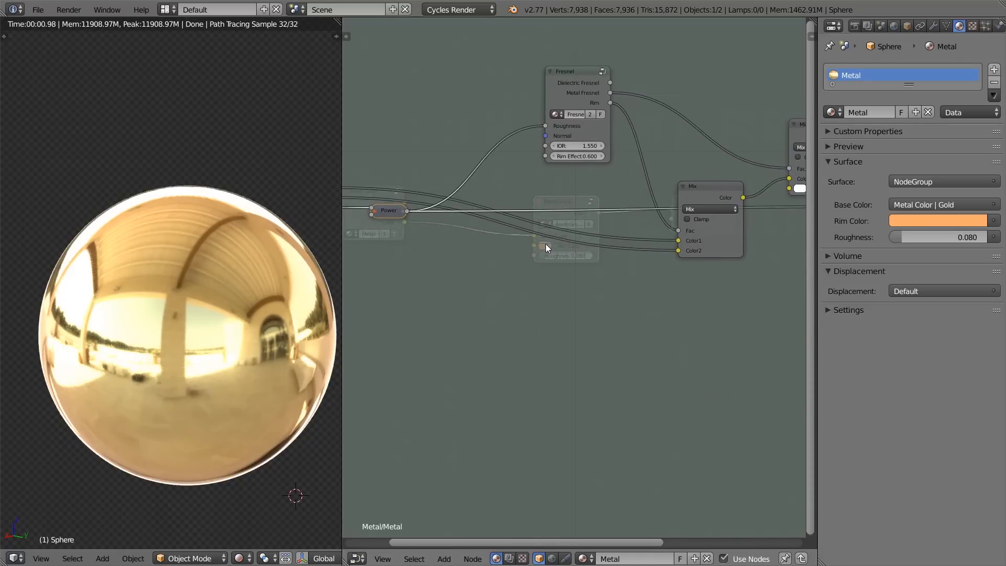
{"action": "scroll", "coordinate": [546, 243], "scroll_direction": "up", "scroll_amount": 1}
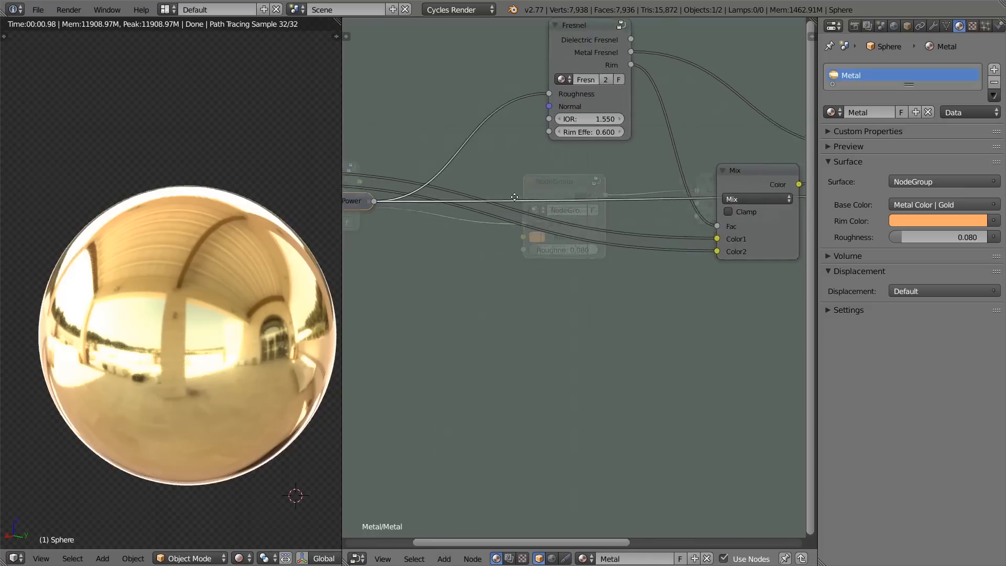
{"action": "middle_click_drag", "start_coordinate": [532, 121], "coordinate": [686, 170]}
{"action": "left_click_drag", "start_coordinate": [693, 148], "coordinate": [683, 152]}
{"action": "left_click_drag", "start_coordinate": [426, 246], "coordinate": [425, 250]}
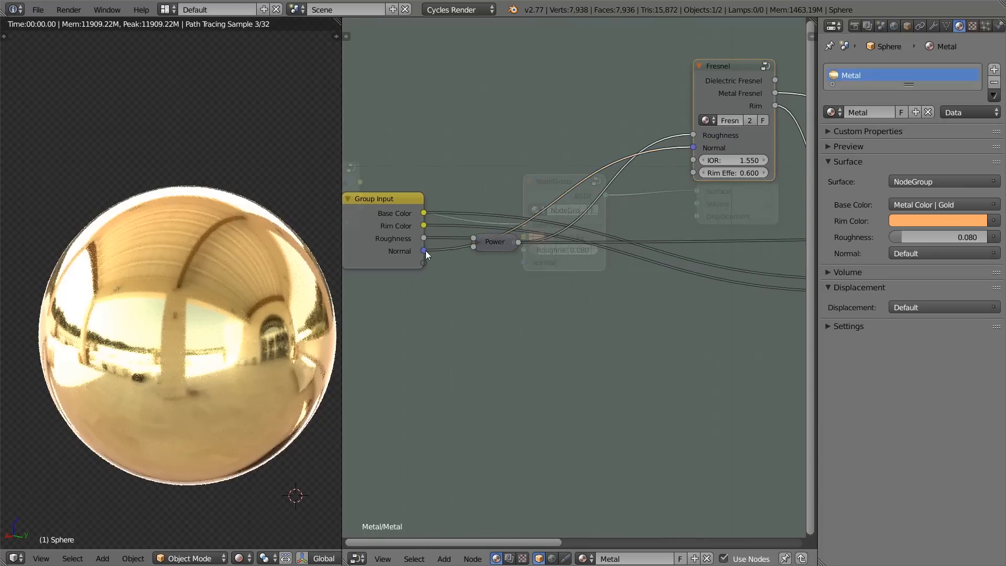
Step: Link the Glossy BSDF's Normal input to the Group Input's Normal output
{"action": "middle_click_drag", "start_coordinate": [765, 315], "coordinate": [681, 258]}
{"action": "scroll", "coordinate": [655, 300], "scroll_direction": "down", "scroll_amount": 8}
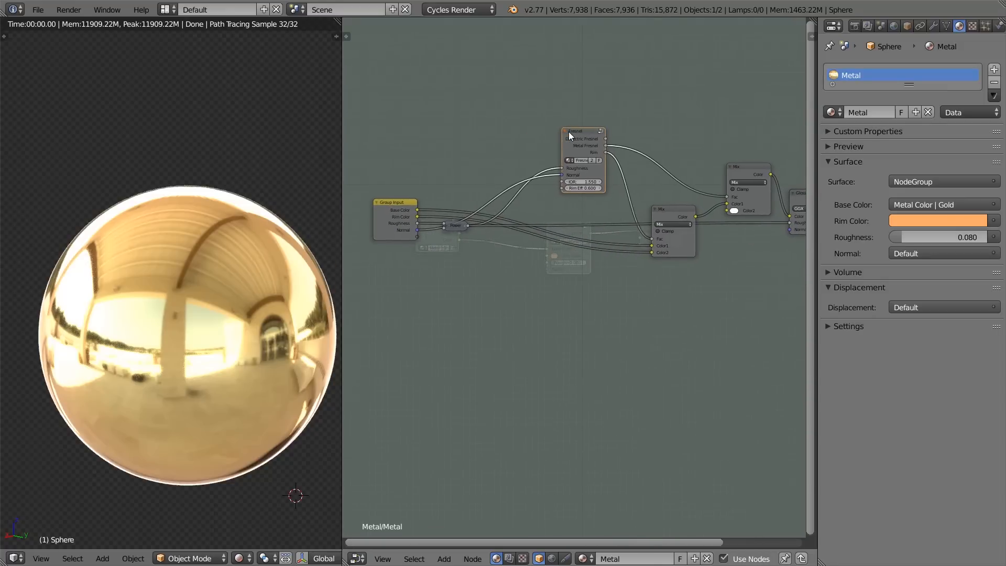
{"action": "left_click_drag", "start_coordinate": [789, 229], "coordinate": [417, 229]}
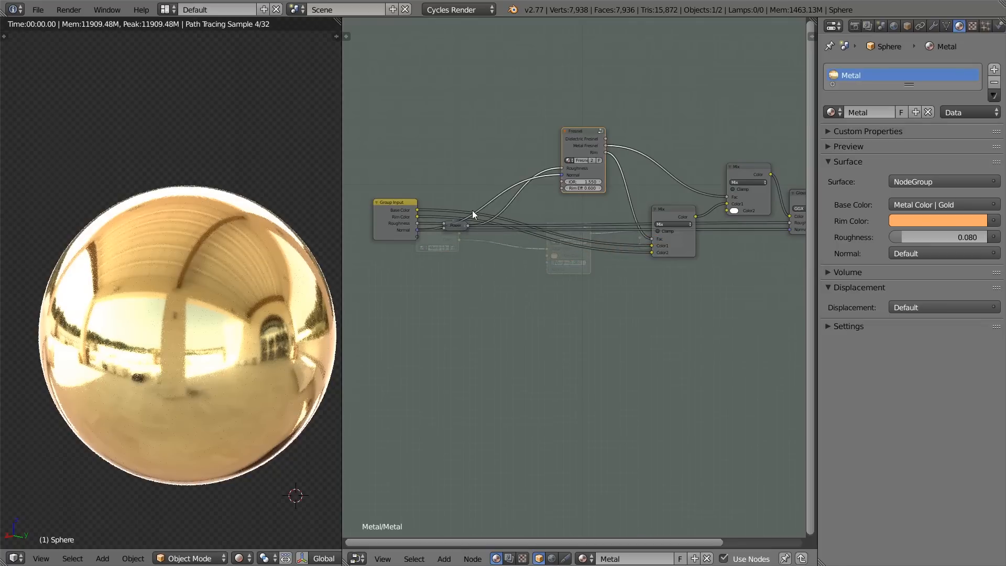
Step: Expose the Fresnel node's Rim Effect as a new input on the Group Input node
{"action": "scroll", "coordinate": [487, 205], "scroll_direction": "up", "scroll_amount": 2}
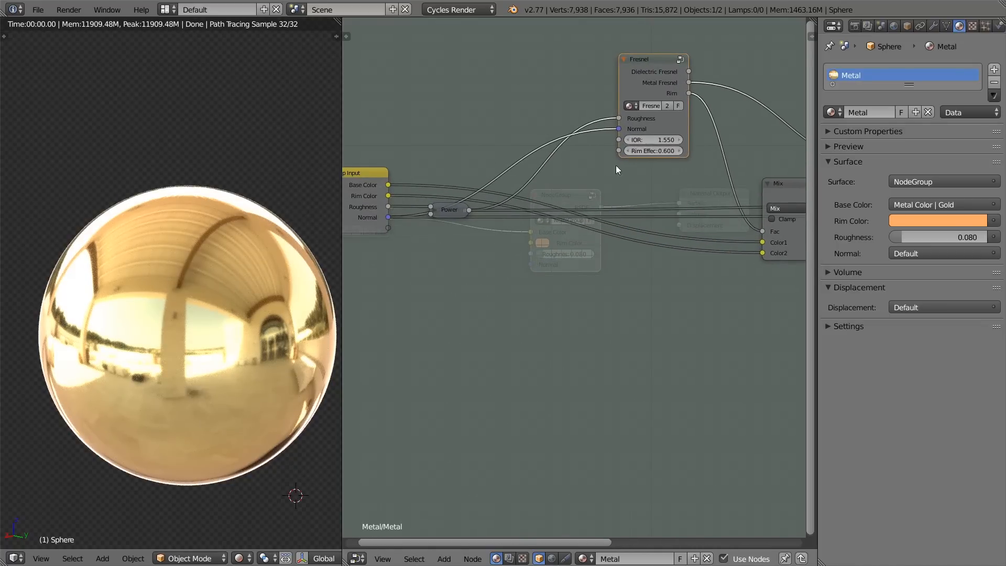
{"action": "middle_click_drag", "start_coordinate": [614, 176], "coordinate": [710, 173]}
{"action": "left_click_drag", "start_coordinate": [713, 147], "coordinate": [565, 218]}
{"action": "left_click_drag", "start_coordinate": [500, 225], "coordinate": [485, 225]}
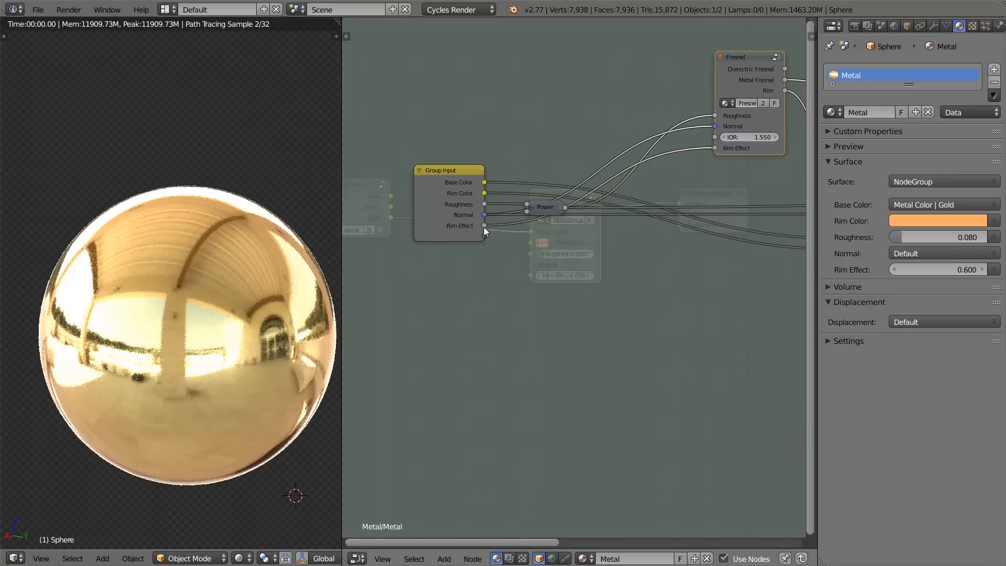
Step: Leave the metal node group and set its Rim Effect to 0.800
{"action": "key", "text": "Tab"}
{"action": "scroll", "coordinate": [571, 266], "scroll_direction": "up", "scroll_amount": 2}
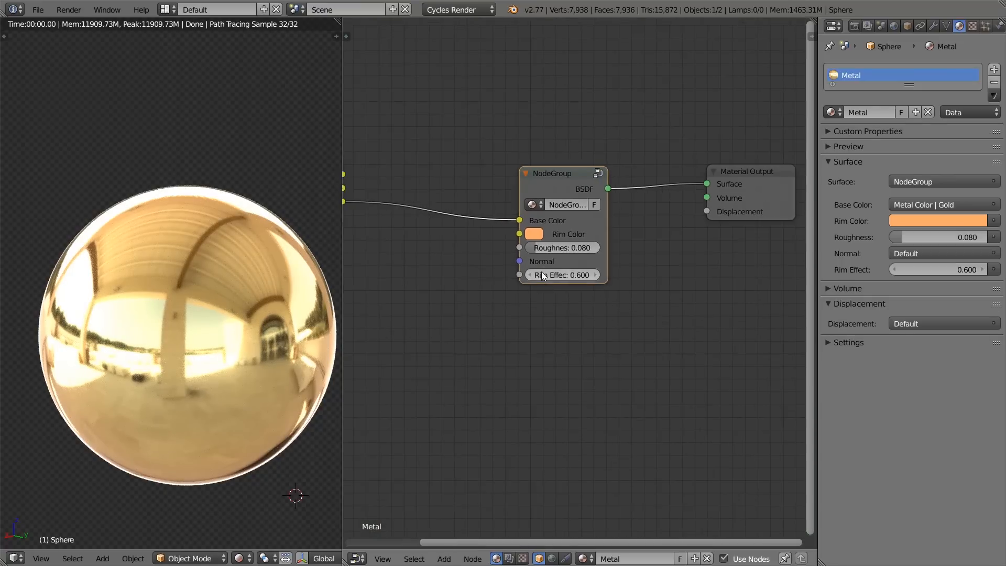
{"action": "left_click", "coordinate": [654, 295]}
{"action": "left_click", "coordinate": [654, 294]}
{"action": "left_click", "coordinate": [654, 295]}
{"action": "left_click", "coordinate": [654, 294]}
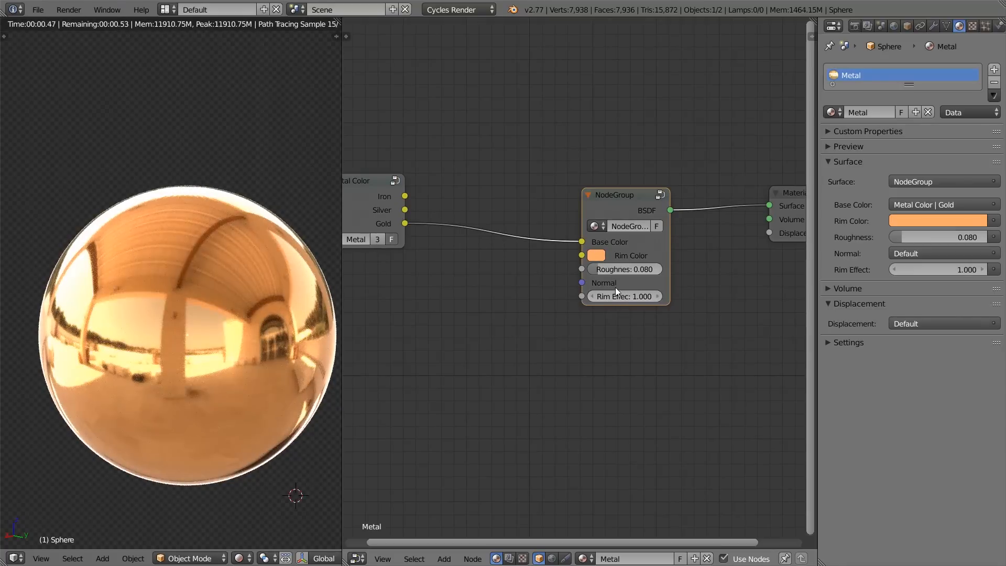
{"action": "left_click", "coordinate": [590, 295]}
{"action": "left_click", "coordinate": [590, 295]}
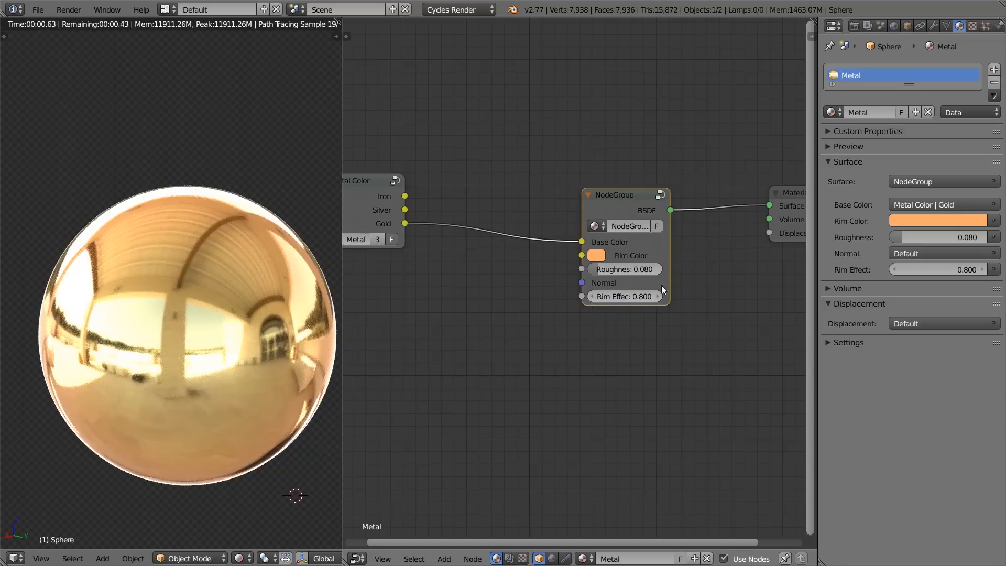
Step: Move the Metal Color node closer to the metal node group
{"action": "scroll", "coordinate": [440, 208], "scroll_direction": "up", "scroll_amount": 2}
{"action": "middle_click_drag", "start_coordinate": [440, 208], "coordinate": [498, 196]}
{"action": "left_click_drag", "start_coordinate": [427, 191], "coordinate": [498, 234]}
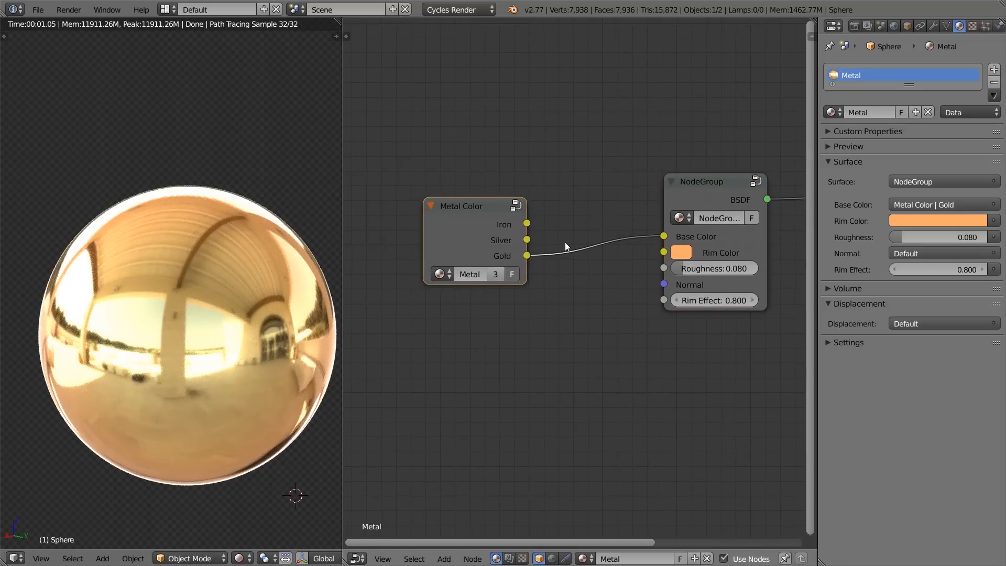
Step: Set the group node's Rim Color to a blue with hue 0.602 and saturation 0.609
{"action": "middle_click_drag", "start_coordinate": [663, 246], "coordinate": [624, 240]}
{"action": "left_click", "coordinate": [642, 244]}
{"action": "left_click", "coordinate": [714, 61]}
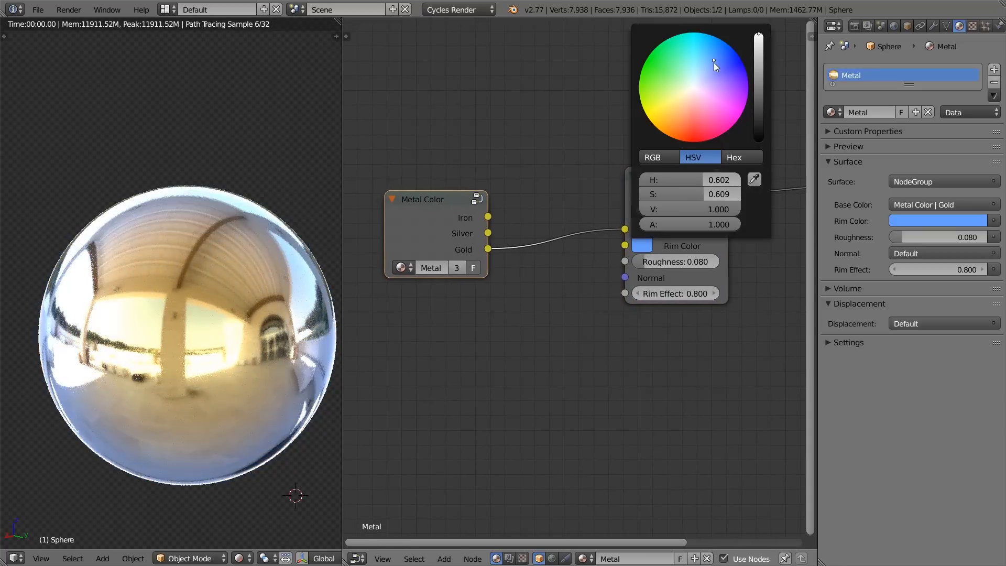
Step: Cut the link into the group node's Base Color and reconnect Metal Color's Gold output to it
{"action": "scroll", "coordinate": [663, 262], "scroll_direction": "down", "scroll_amount": 5}
{"action": "middle_click_drag", "start_coordinate": [679, 265], "coordinate": [607, 252]}
{"action": "left_click_drag", "start_coordinate": [508, 213], "coordinate": [512, 282], "text": "ctrl"}
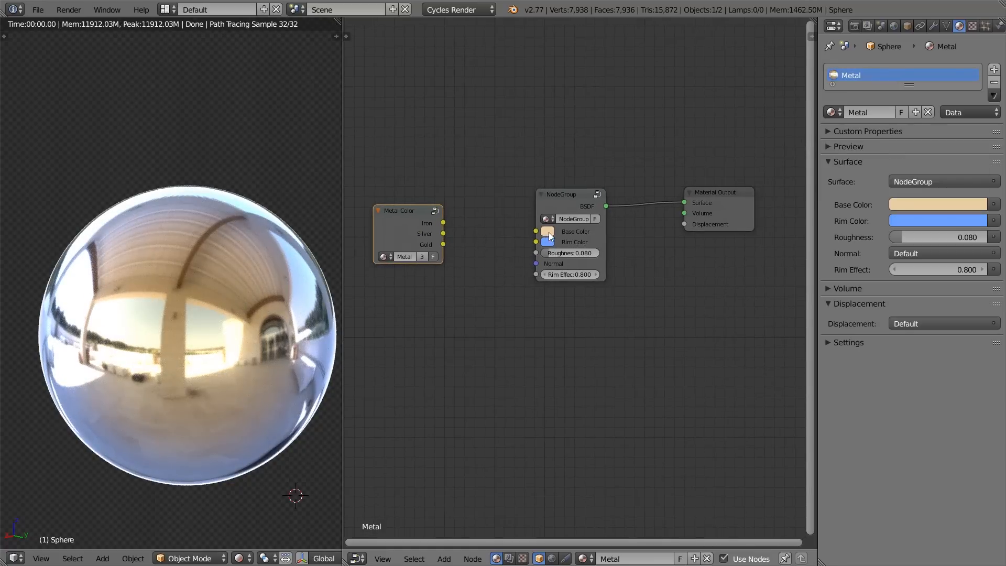
{"action": "left_click_drag", "start_coordinate": [449, 243], "coordinate": [536, 231]}
{"action": "middle_click_drag", "start_coordinate": [540, 230], "coordinate": [552, 168], "text": "ctrl"}
{"action": "left_click", "coordinate": [490, 212]}
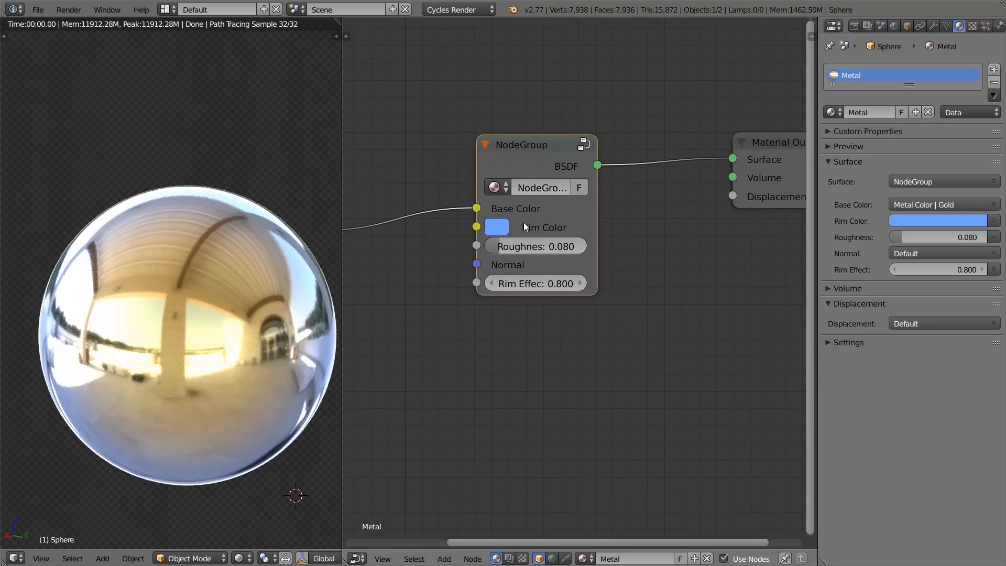
Step: Set the group node's Rim Color to a very pale, warm pink
{"action": "left_click", "coordinate": [498, 226]}
{"action": "left_click", "coordinate": [564, 322]}
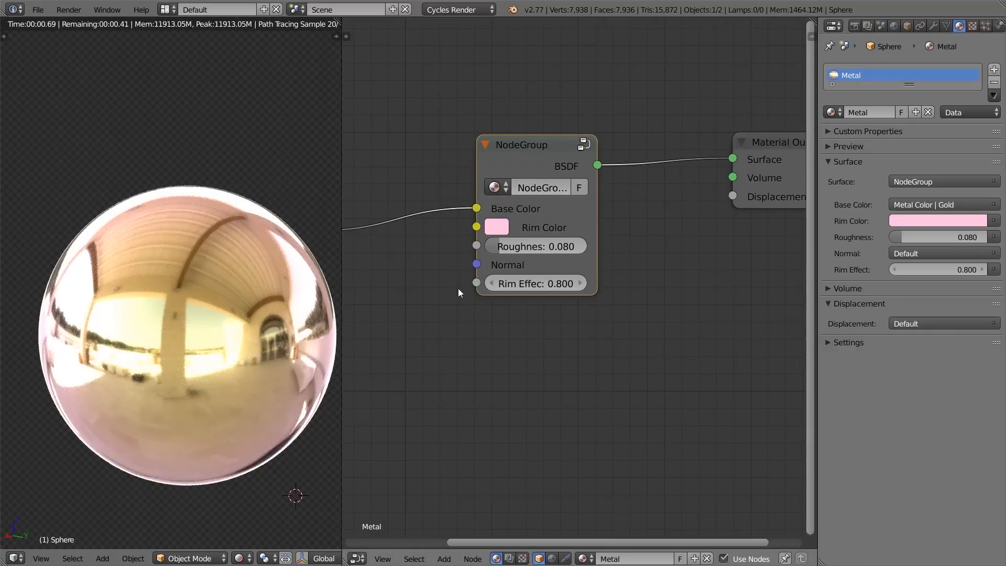
{"action": "scroll", "coordinate": [451, 333], "scroll_direction": "down", "scroll_amount": 2}
{"action": "scroll", "coordinate": [448, 195], "scroll_direction": "up", "scroll_amount": 2}
{"action": "left_click", "coordinate": [505, 231]}
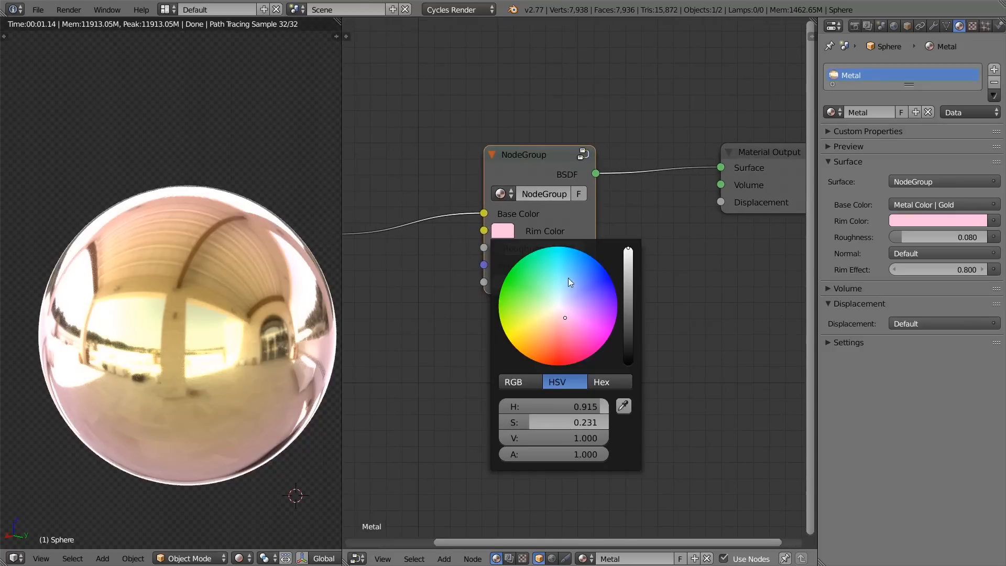
{"action": "mouse_move", "coordinate": [574, 301]}
{"action": "left_mouse_down"}
{"action": "mouse_move", "coordinate": [561, 313]}
{"action": "mouse_move", "coordinate": [557, 298]}
{"action": "mouse_move", "coordinate": [556, 315]}
{"action": "left_mouse_up"}
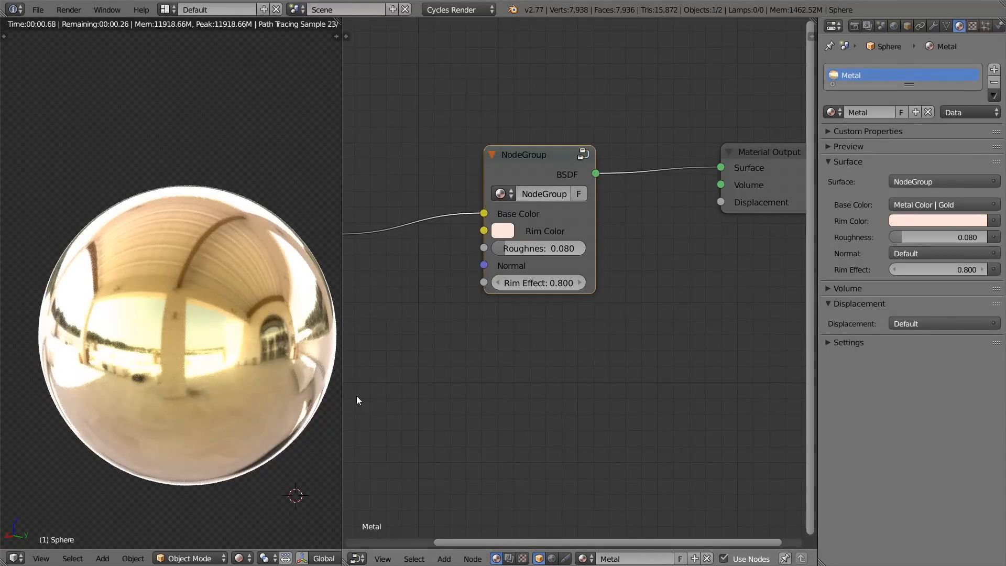
Step: Move the Material Output closer to the group node and cut the Metal Color link into Base Color
{"action": "left_click_drag", "start_coordinate": [728, 155], "coordinate": [712, 162]}
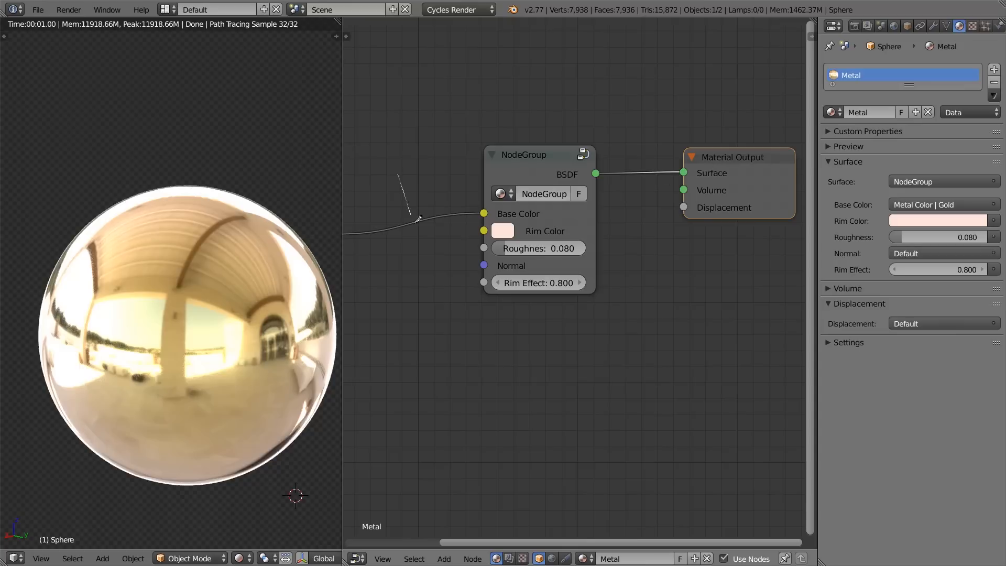
{"action": "right_click_drag", "start_coordinate": [403, 177], "coordinate": [485, 270], "text": "ctrl"}
Step: Try Roughness values of 0.400, 0.480, 1.000 and 0.585 on the group node, checking the sphere from other angles
{"action": "left_click_drag", "start_coordinate": [520, 250], "coordinate": [551, 250]}
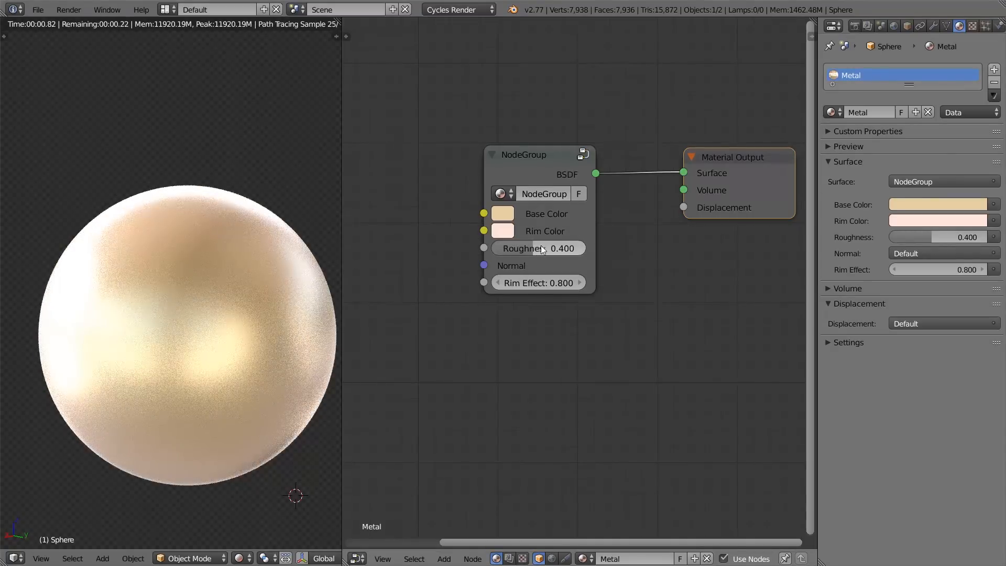
{"action": "middle_click_drag", "start_coordinate": [212, 249], "coordinate": [242, 272]}
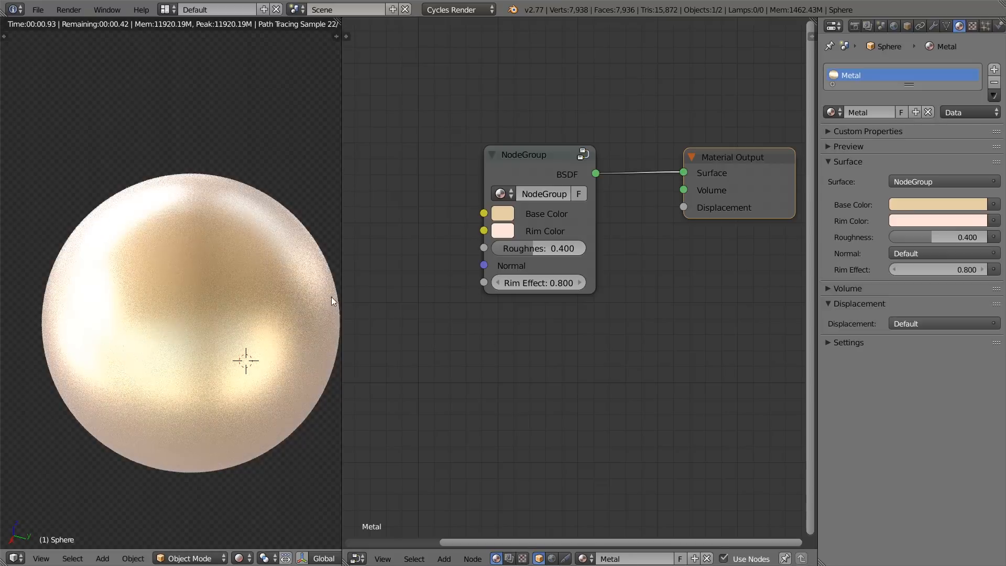
{"action": "middle_click_drag", "start_coordinate": [309, 297], "coordinate": [316, 294]}
{"action": "left_click_drag", "start_coordinate": [533, 249], "coordinate": [540, 249]}
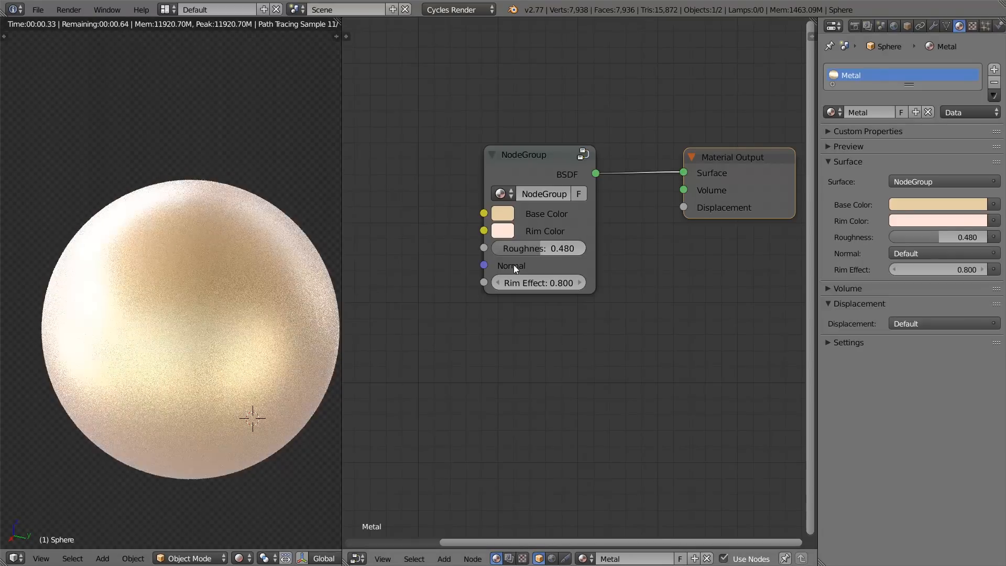
{"action": "middle_click_drag", "start_coordinate": [229, 231], "coordinate": [224, 302]}
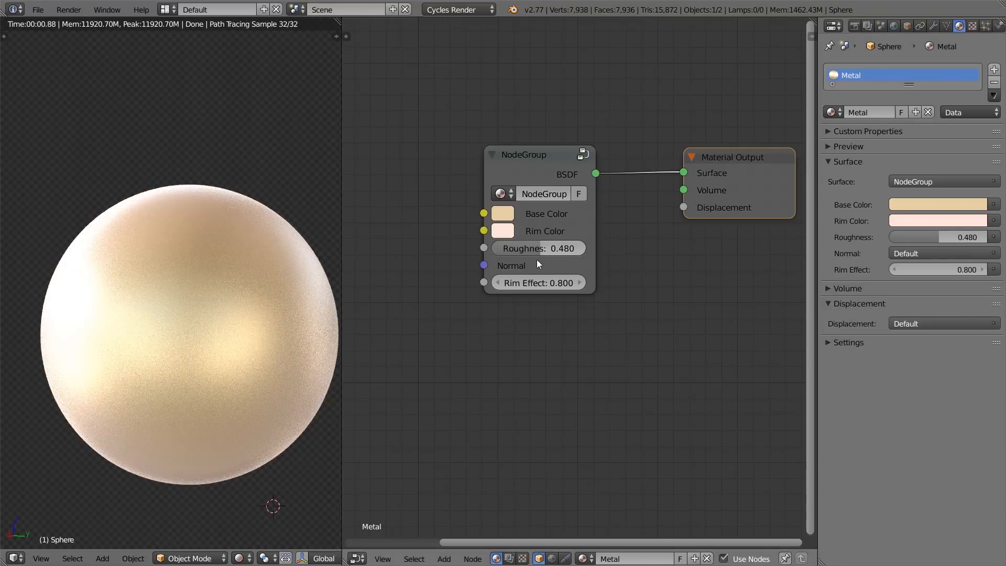
{"action": "left_click_drag", "start_coordinate": [576, 245], "coordinate": [629, 245]}
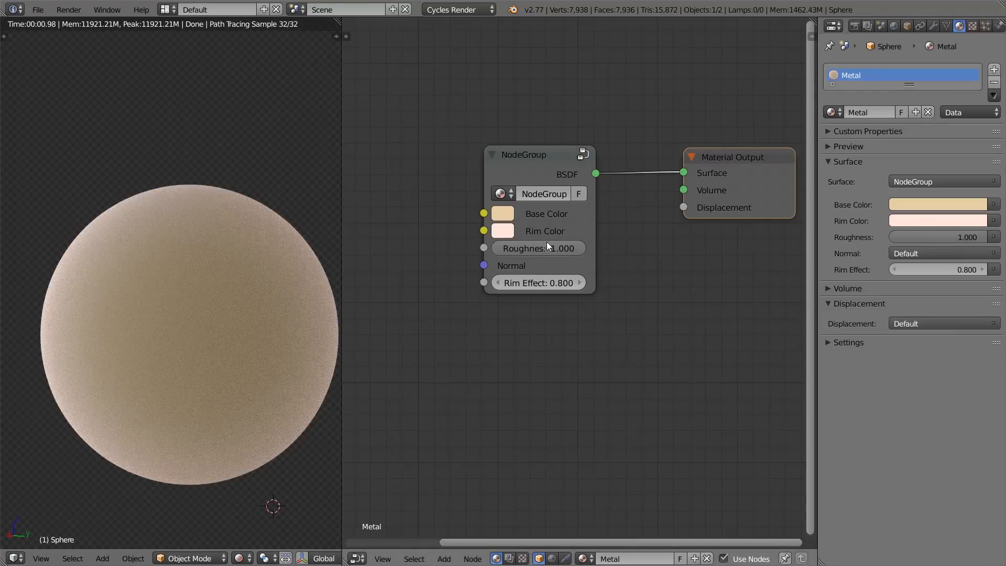
{"action": "left_click_drag", "start_coordinate": [567, 248], "coordinate": [529, 249]}
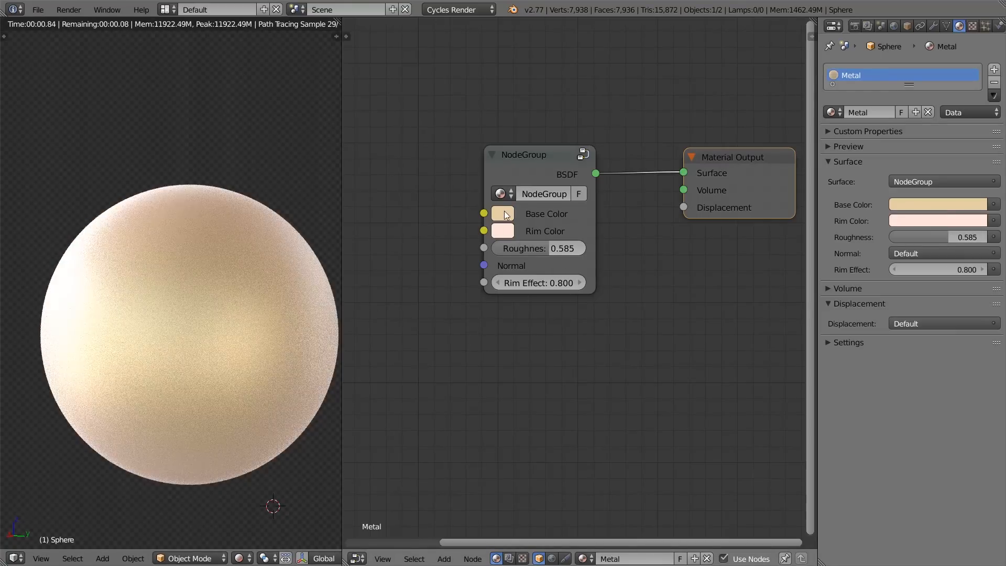
Step: Set the group node's Roughness to 0.309 and darken its Base Color to an HSV value of 0.750
{"action": "left_click", "coordinate": [509, 217]}
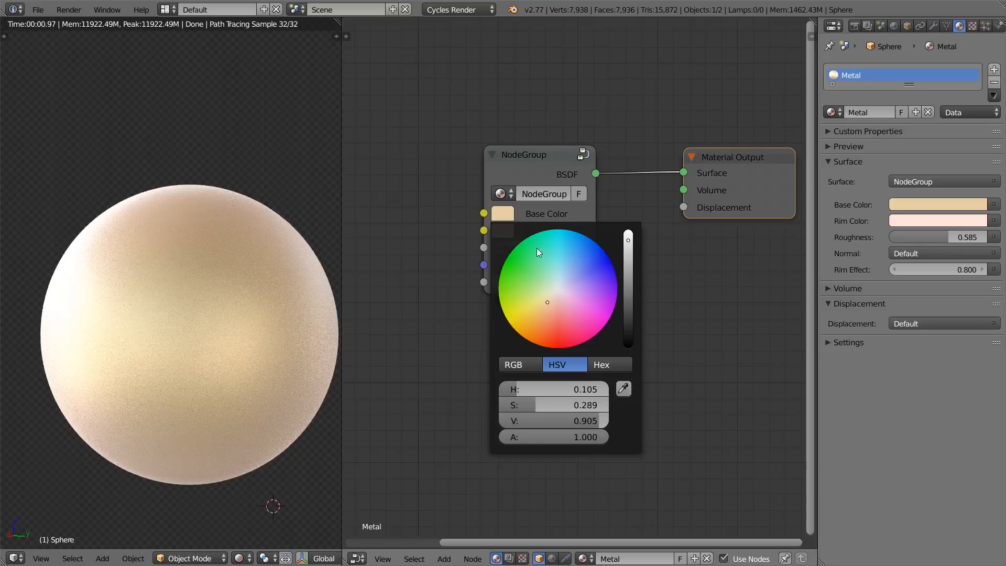
{"action": "left_click_drag", "start_coordinate": [561, 248], "coordinate": [535, 247]}
{"action": "scroll", "coordinate": [513, 240], "scroll_direction": "down", "scroll_amount": 2}
{"action": "left_click", "coordinate": [512, 224]}
{"action": "left_click", "coordinate": [511, 227]}
{"action": "left_click_drag", "start_coordinate": [595, 190], "coordinate": [580, 189]}
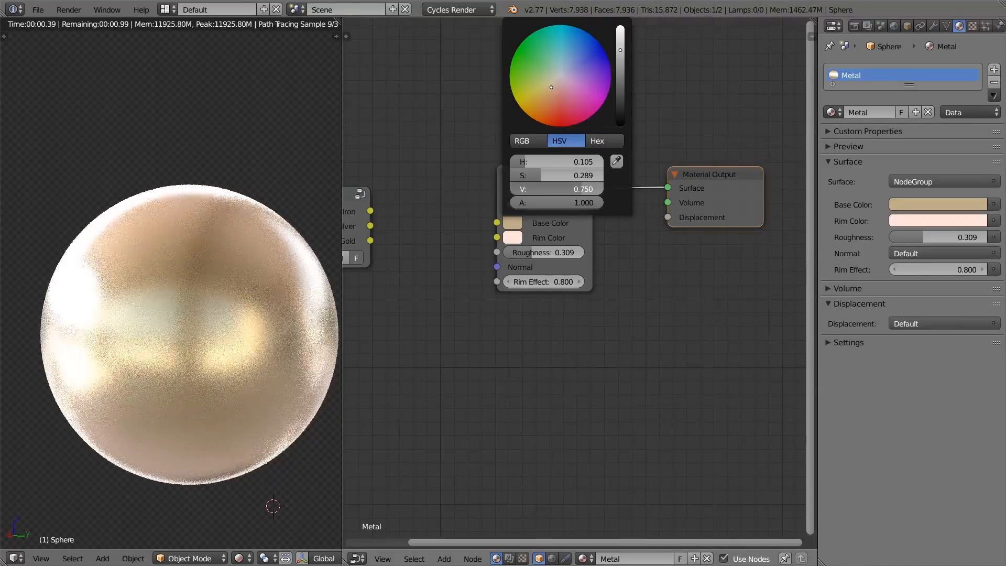
Step: Set the group node's Roughness to 0.000 and inspect the reflections on the sphere
{"action": "middle_click_drag", "start_coordinate": [236, 294], "coordinate": [203, 282]}
{"action": "scroll", "coordinate": [221, 273], "scroll_direction": "up", "scroll_amount": 2}
{"action": "scroll", "coordinate": [203, 282], "scroll_direction": "down", "scroll_amount": 4}
{"action": "middle_click_drag", "start_coordinate": [235, 235], "coordinate": [131, 355]}
{"action": "left_click_drag", "start_coordinate": [536, 252], "coordinate": [503, 253]}
{"action": "middle_click_drag", "start_coordinate": [209, 309], "coordinate": [224, 215]}
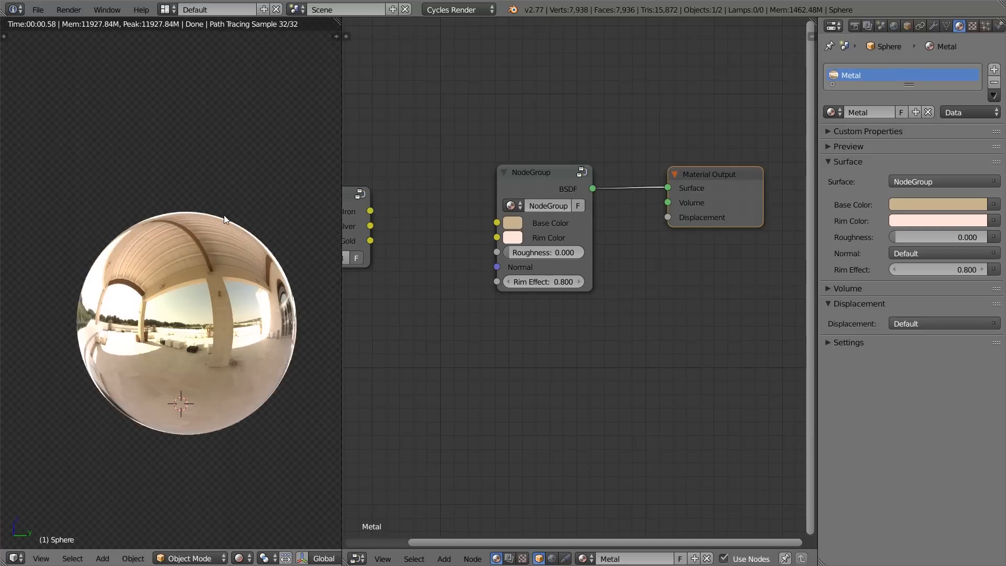
Step: Load northcliff_8k.hdr into the world's Environment Texture node and view the sphere's reflections from another angle
{"action": "left_click", "coordinate": [552, 559]}
{"action": "middle_click_drag", "start_coordinate": [559, 260], "coordinate": [642, 250]}
{"action": "scroll", "coordinate": [642, 250], "scroll_direction": "up", "scroll_amount": 2}
{"action": "left_click", "coordinate": [510, 205]}
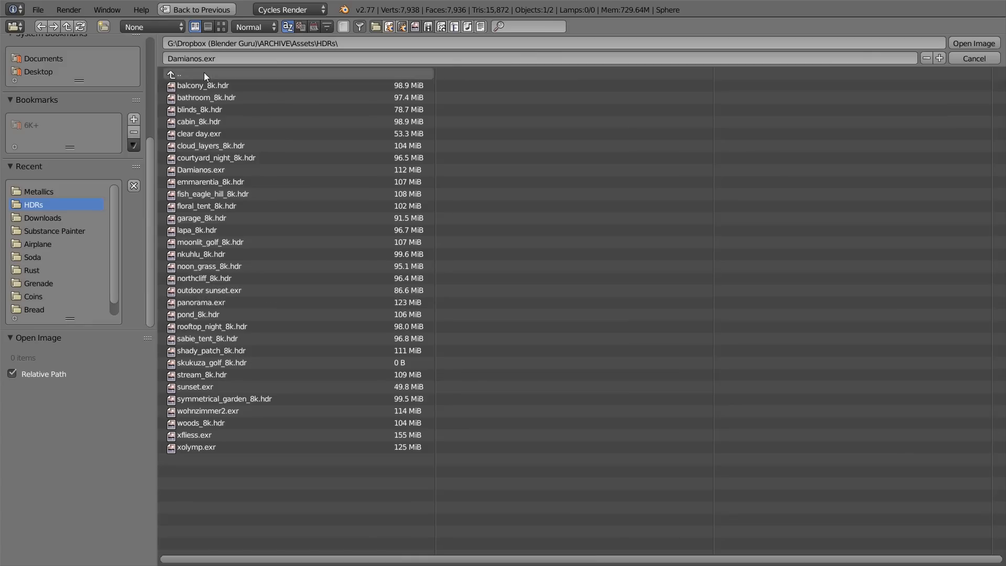
{"action": "left_click", "coordinate": [221, 26]}
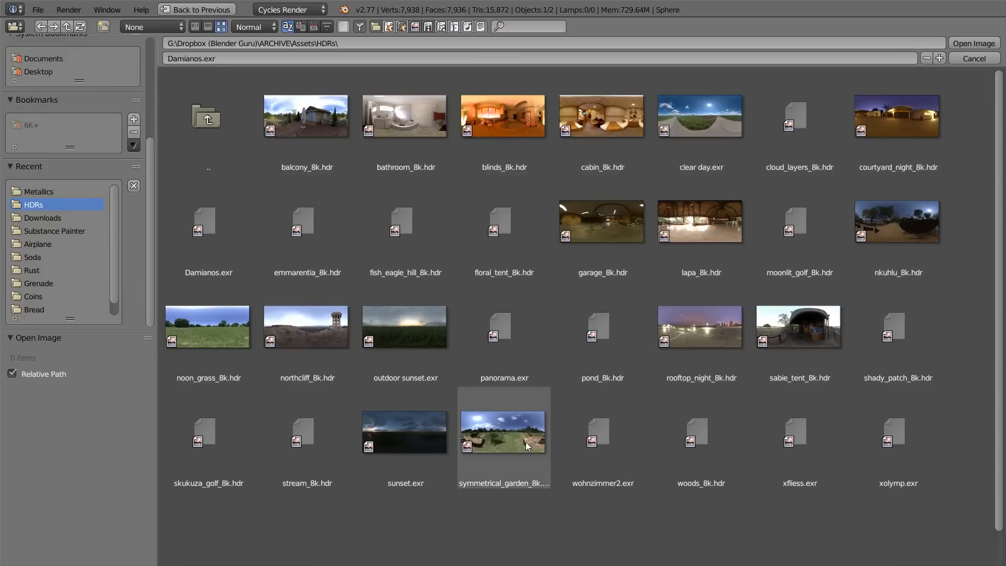
{"action": "left_click", "coordinate": [291, 334]}
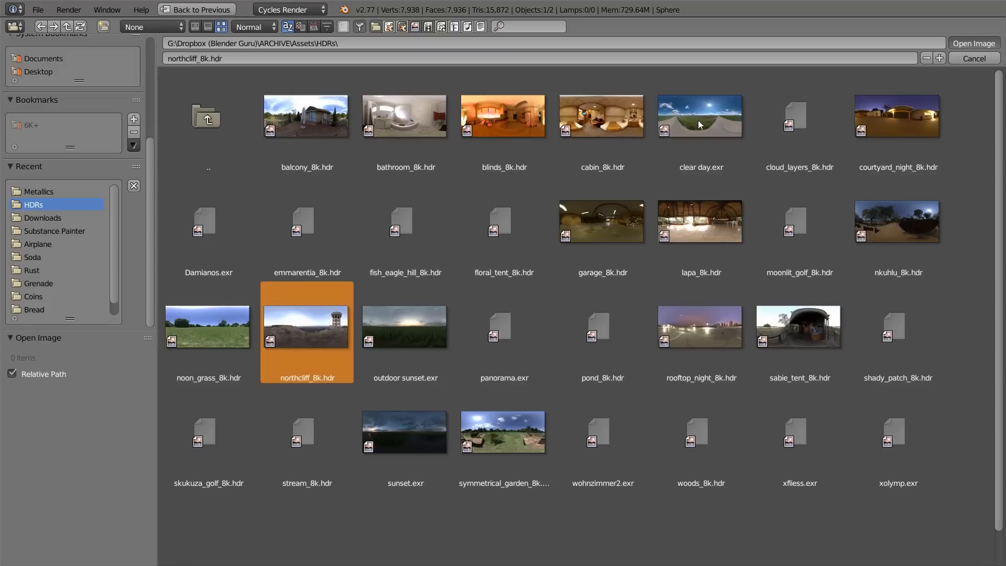
{"action": "key", "text": "Return"}
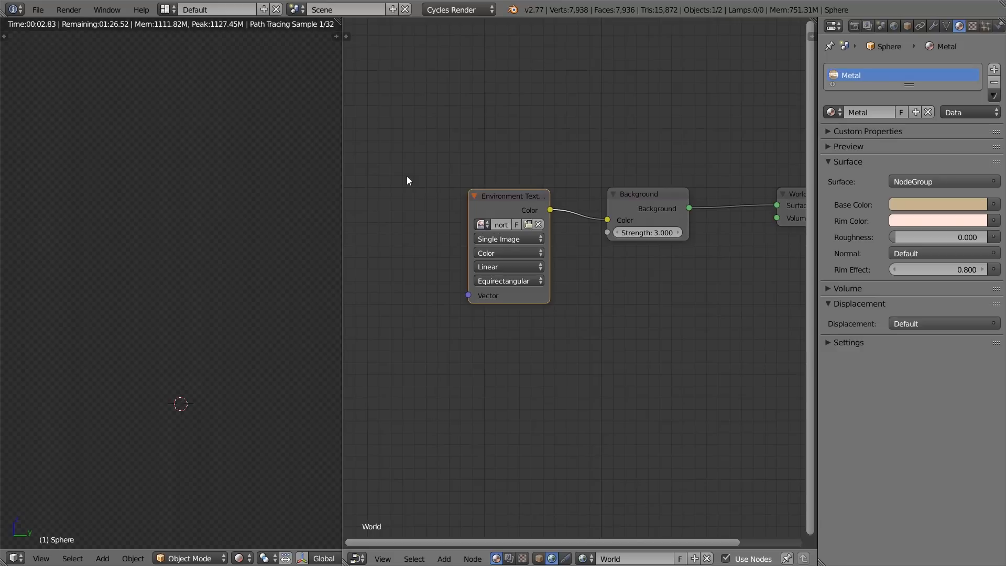
{"action": "middle_click_drag", "start_coordinate": [229, 296], "coordinate": [12, 272]}
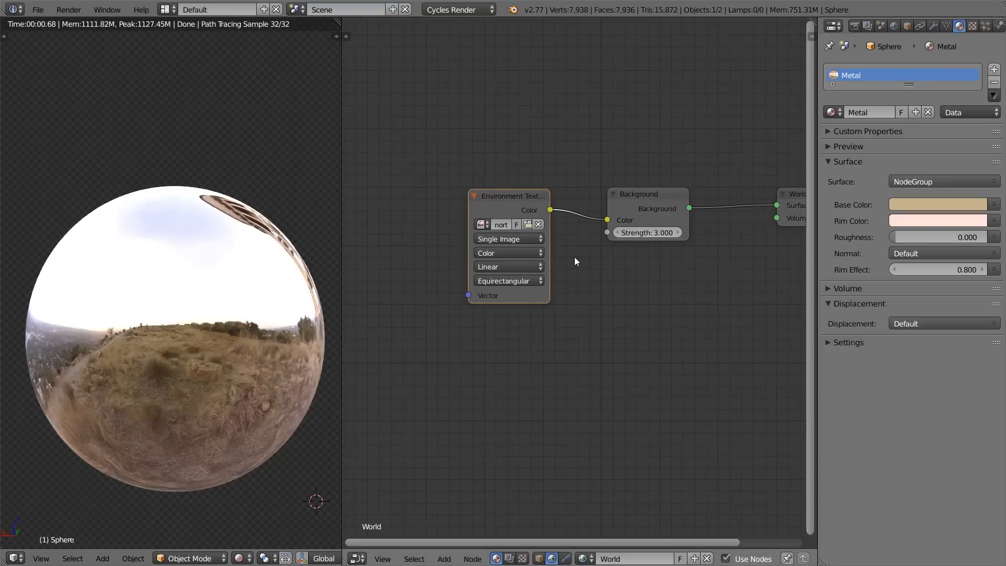
Step: Return to the sphere's material nodes and brighten the group node's Base Color to an HSV value of 0.887
{"action": "scroll", "coordinate": [645, 250], "scroll_direction": "up", "scroll_amount": 3}
{"action": "middle_click_drag", "start_coordinate": [691, 255], "coordinate": [646, 247]}
{"action": "scroll", "coordinate": [644, 247], "scroll_direction": "down", "scroll_amount": 3}
{"action": "left_click", "coordinate": [605, 184]}
{"action": "left_click", "coordinate": [537, 556]}
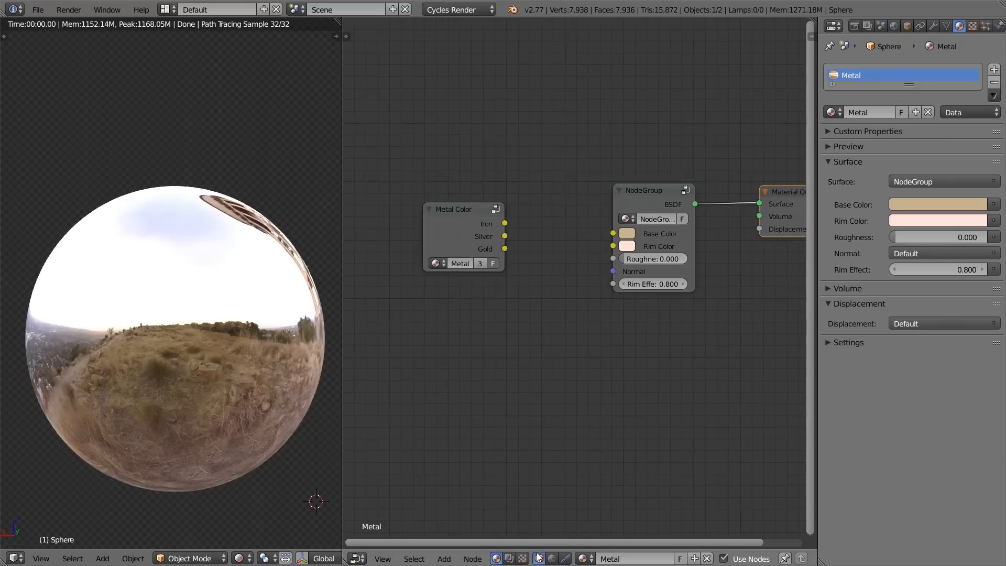
{"action": "middle_click_drag", "start_coordinate": [802, 261], "coordinate": [659, 247]}
{"action": "scroll", "coordinate": [650, 249], "scroll_direction": "up", "scroll_amount": 4}
{"action": "left_click", "coordinate": [449, 200]}
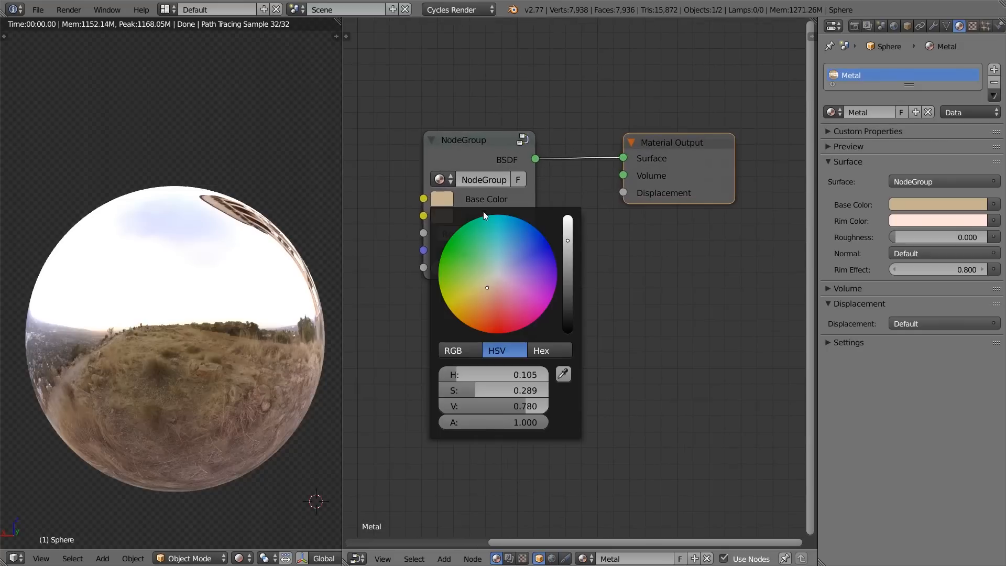
{"action": "left_click_drag", "start_coordinate": [522, 405], "coordinate": [538, 405]}
Step: Reposition the Metal Color node beside the group node, level with its color inputs
{"action": "scroll", "coordinate": [390, 229], "scroll_direction": "down", "scroll_amount": 3}
{"action": "middle_click_drag", "start_coordinate": [419, 226], "coordinate": [558, 266]}
{"action": "left_click_drag", "start_coordinate": [439, 250], "coordinate": [402, 229]}
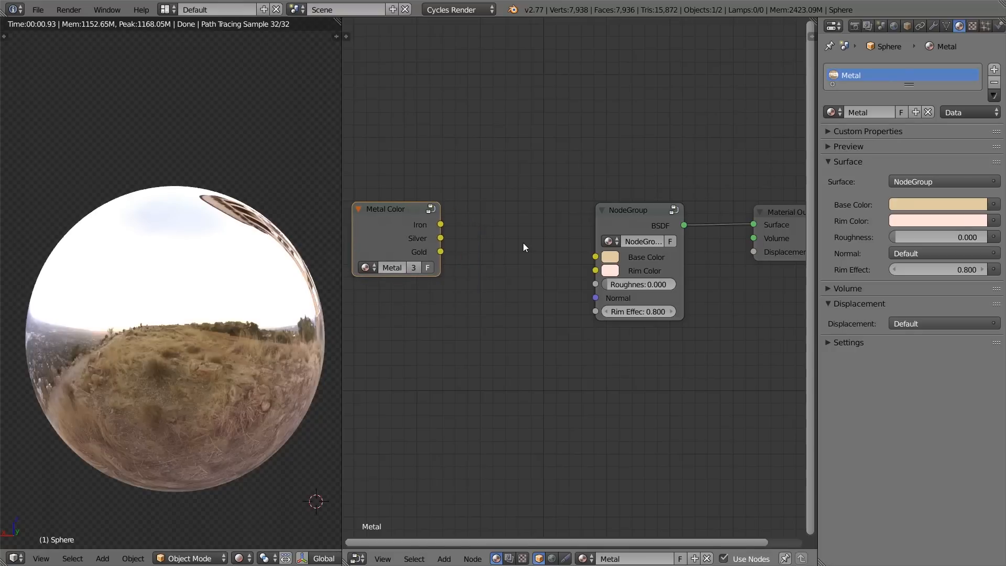
{"action": "key", "text": "g"}
{"action": "left_click", "coordinate": [505, 290]}
{"action": "scroll", "coordinate": [500, 300], "scroll_direction": "down", "scroll_amount": 1}
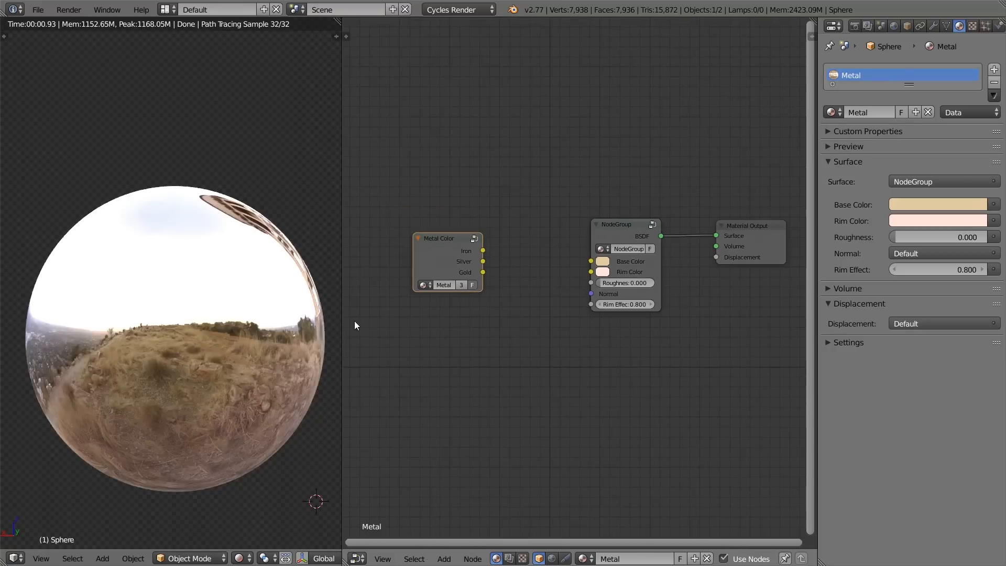
Step: Try a Roughness of 0.276 on the group node, return it to 0.000 and check the Base Color
{"action": "scroll", "coordinate": [619, 285], "scroll_direction": "up", "scroll_amount": 1}
{"action": "left_click_drag", "start_coordinate": [620, 284], "coordinate": [637, 285]}
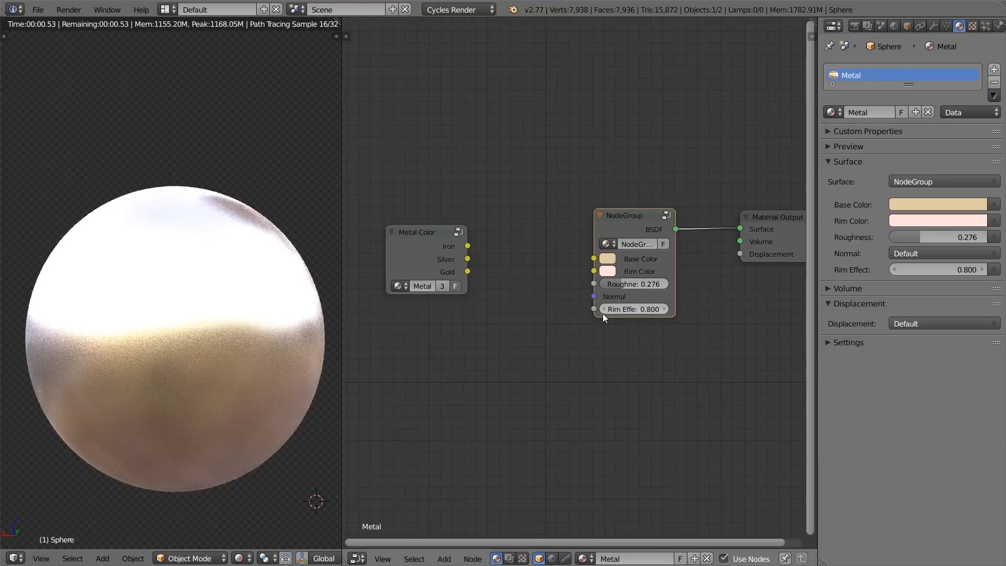
{"action": "left_click", "coordinate": [611, 259]}
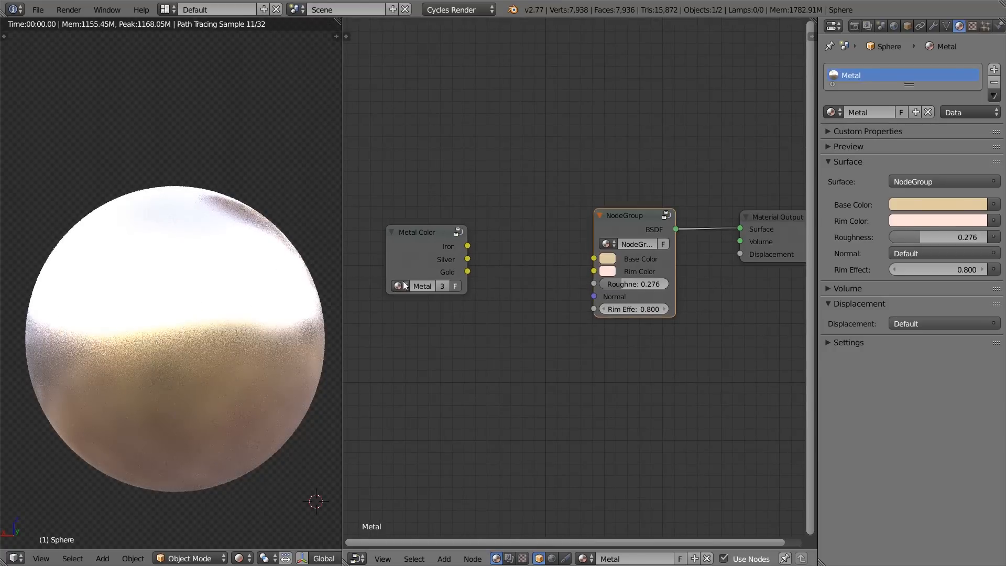
{"action": "left_click_drag", "start_coordinate": [605, 285], "coordinate": [586, 284]}
{"action": "left_click", "coordinate": [608, 258]}
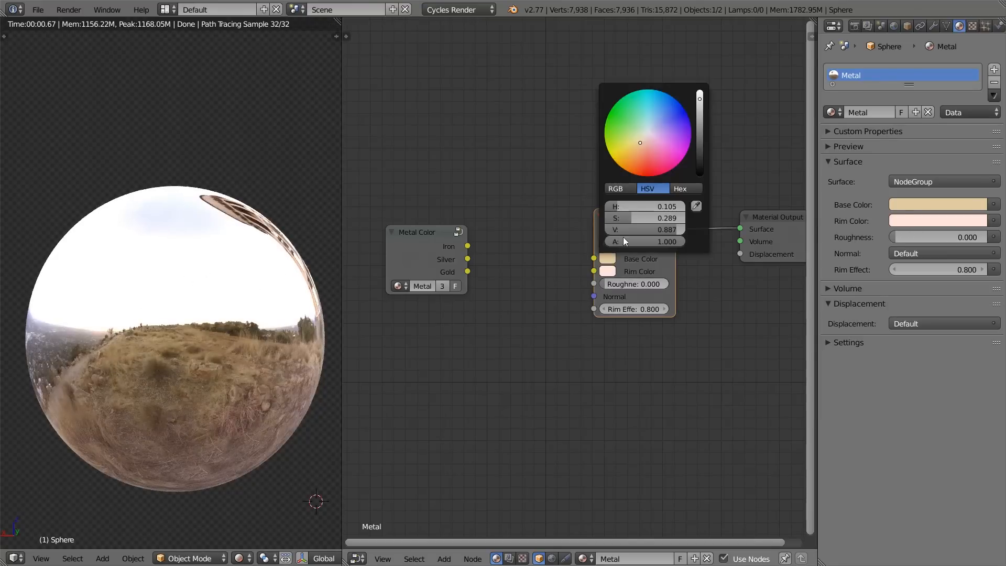
Step: Link the Metal Color node's Gold output to Base Color and change the Rim Color to a more saturated orange
{"action": "left_click_drag", "start_coordinate": [467, 271], "coordinate": [594, 258]}
{"action": "left_click", "coordinate": [608, 270]}
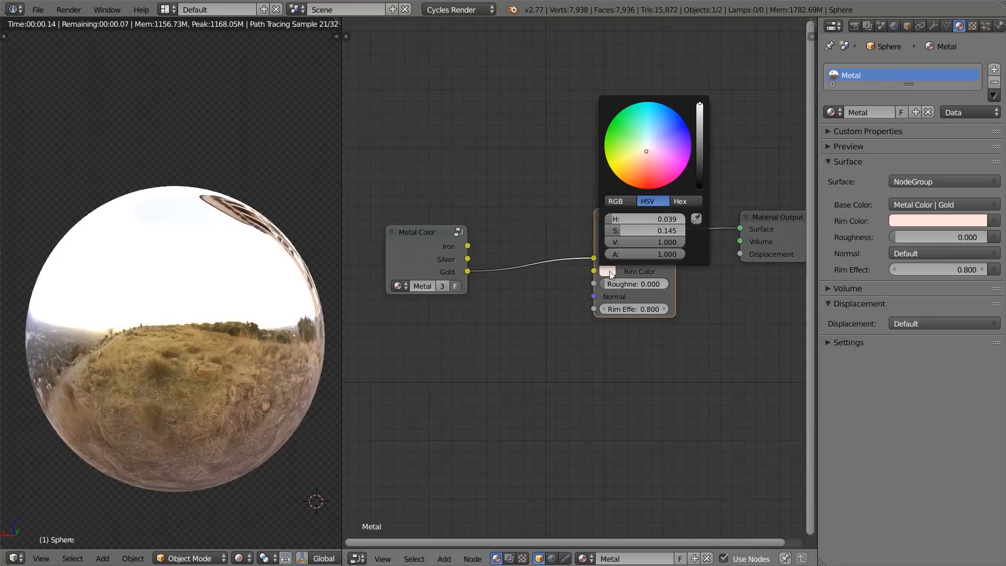
{"action": "left_click_drag", "start_coordinate": [646, 152], "coordinate": [636, 169]}
{"action": "middle_click_drag", "start_coordinate": [276, 357], "coordinate": [169, 355]}
Step: Set the group node's Roughness to 0.211 and Rim Effect to 0.400, checking the gold sphere from other angles
{"action": "left_click_drag", "start_coordinate": [606, 284], "coordinate": [619, 284]}
{"action": "middle_click_drag", "start_coordinate": [201, 306], "coordinate": [157, 311]}
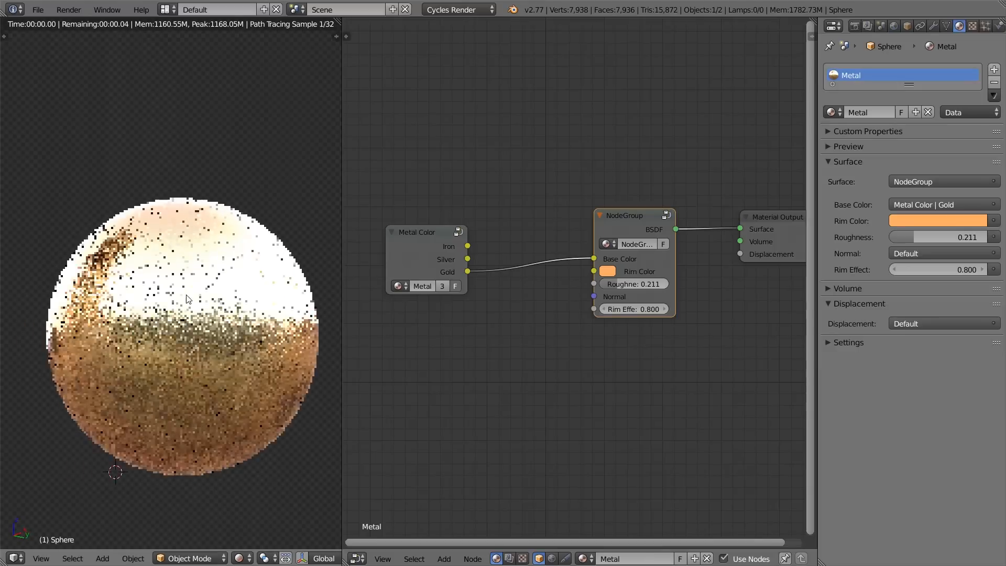
{"action": "left_click", "coordinate": [21, 535]}
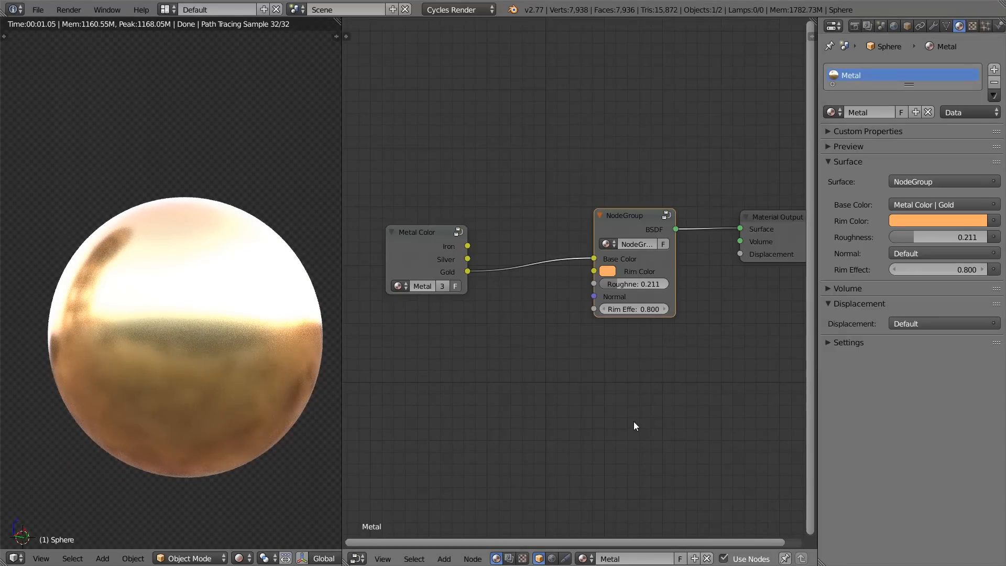
{"action": "left_click", "coordinate": [606, 305]}
{"action": "left_click", "coordinate": [605, 305]}
{"action": "left_click", "coordinate": [605, 306]}
{"action": "left_click", "coordinate": [605, 309]}
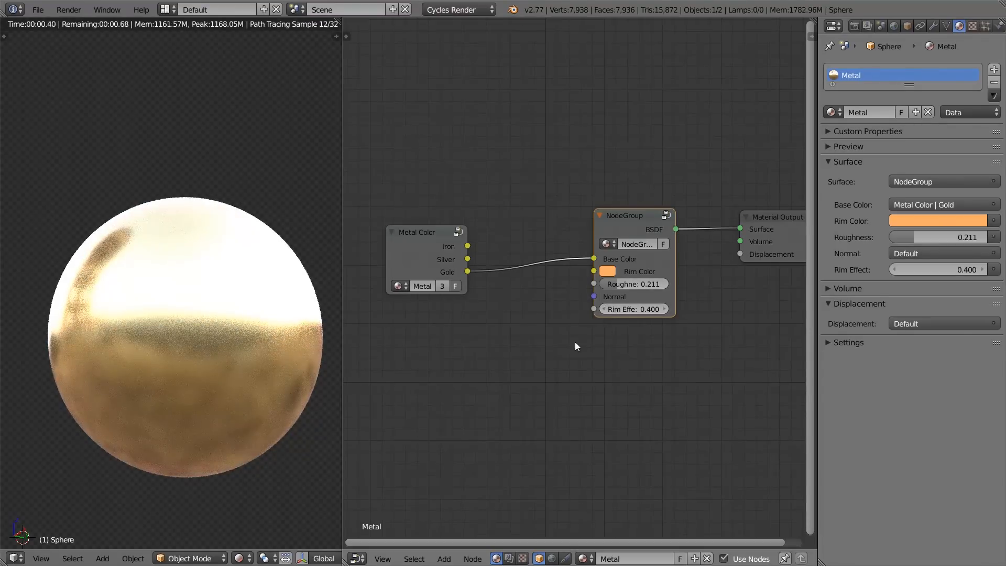
{"action": "middle_click_drag", "start_coordinate": [223, 328], "coordinate": [154, 326]}
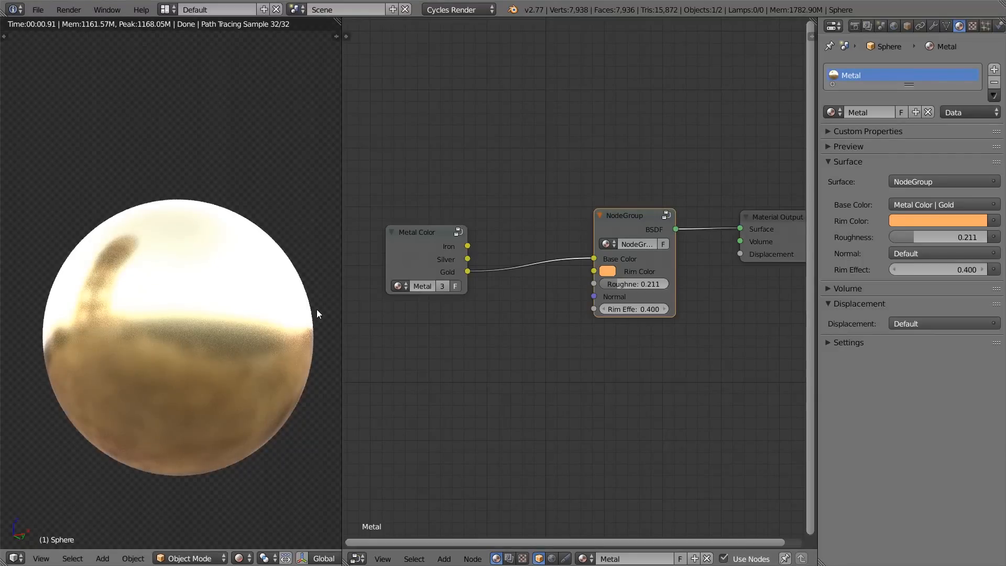
Step: Move the Metal Color node farther away from the group node to make room between them
{"action": "scroll", "coordinate": [673, 191], "scroll_direction": "down", "scroll_amount": 1}
{"action": "scroll", "coordinate": [655, 196], "scroll_direction": "up", "scroll_amount": 1}
{"action": "middle_click_drag", "start_coordinate": [527, 234], "coordinate": [583, 188]}
{"action": "left_click_drag", "start_coordinate": [493, 207], "coordinate": [391, 203]}
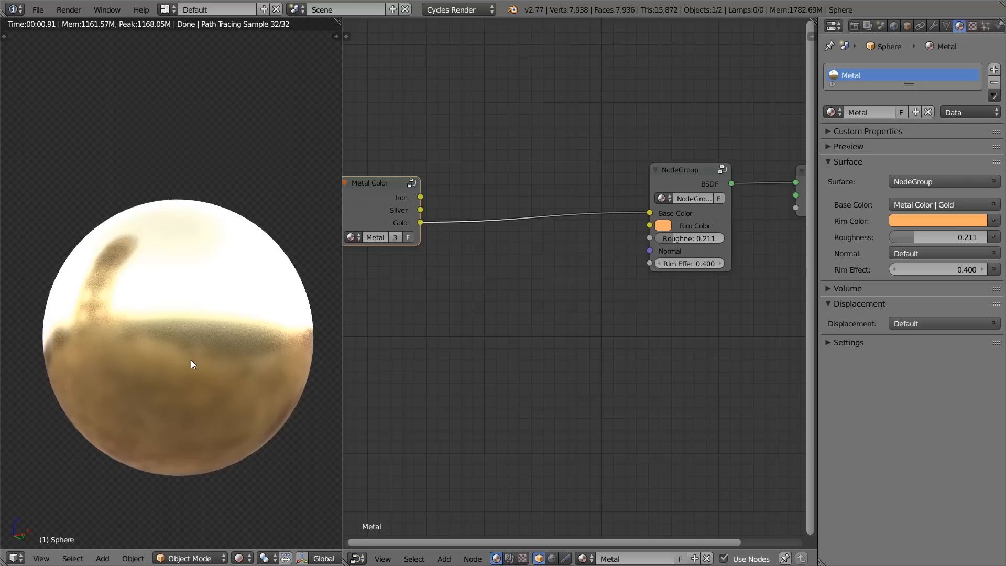
Step: Switch to the Poliigon site in the browser and look through the overlay textures
{"action": "key", "text": "alt+Tab"}
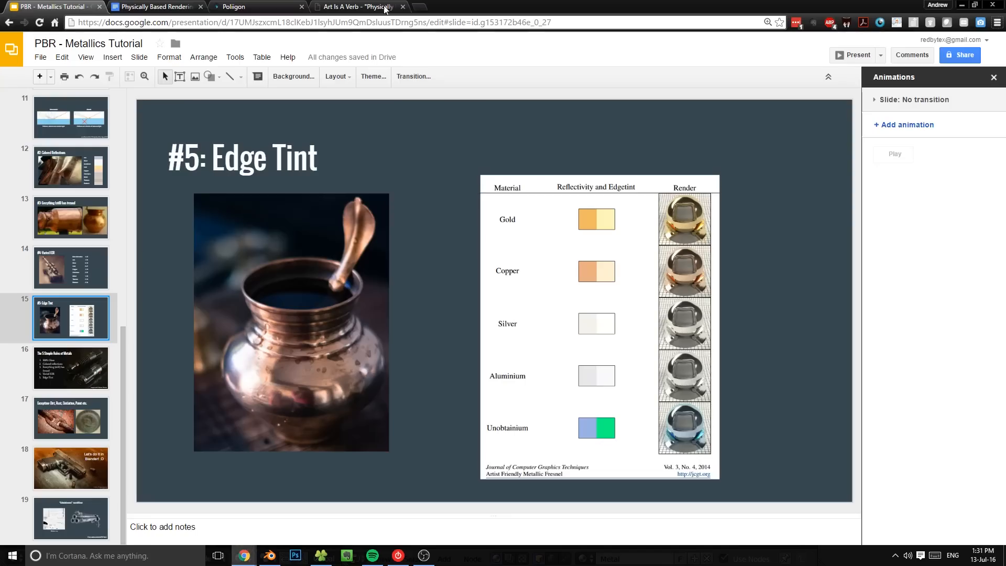
{"action": "left_click", "coordinate": [251, 6]}
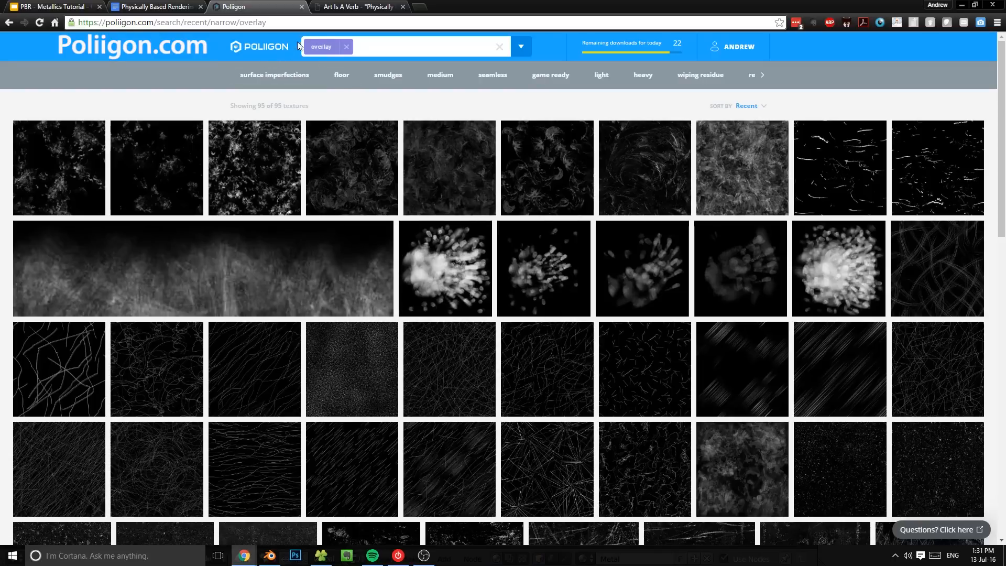
{"action": "scroll", "coordinate": [3, 235], "scroll_direction": "down", "scroll_amount": 15}
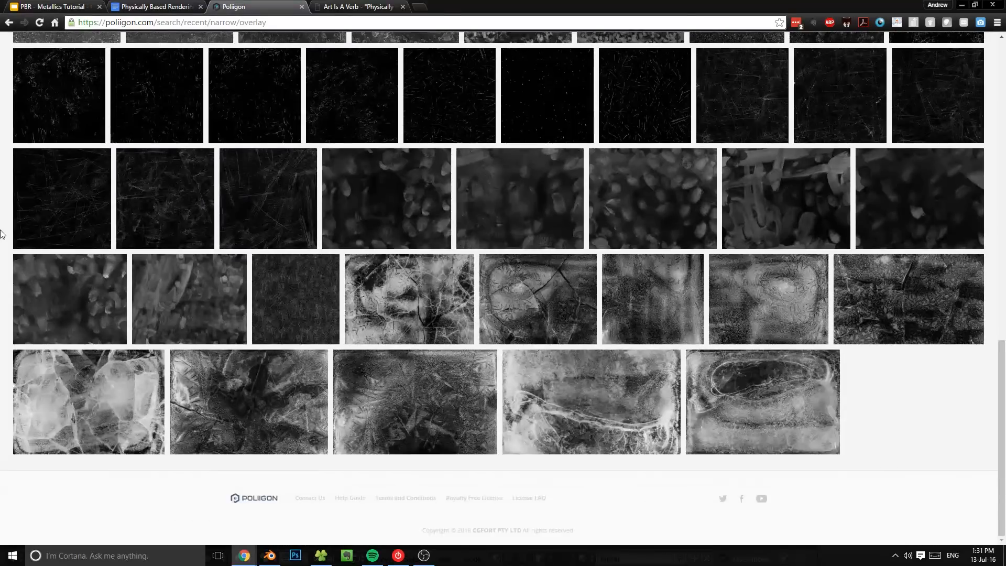
{"action": "scroll", "coordinate": [3, 235], "scroll_direction": "up", "scroll_amount": 15}
{"action": "scroll", "coordinate": [258, 229], "scroll_direction": "down", "scroll_amount": 3}
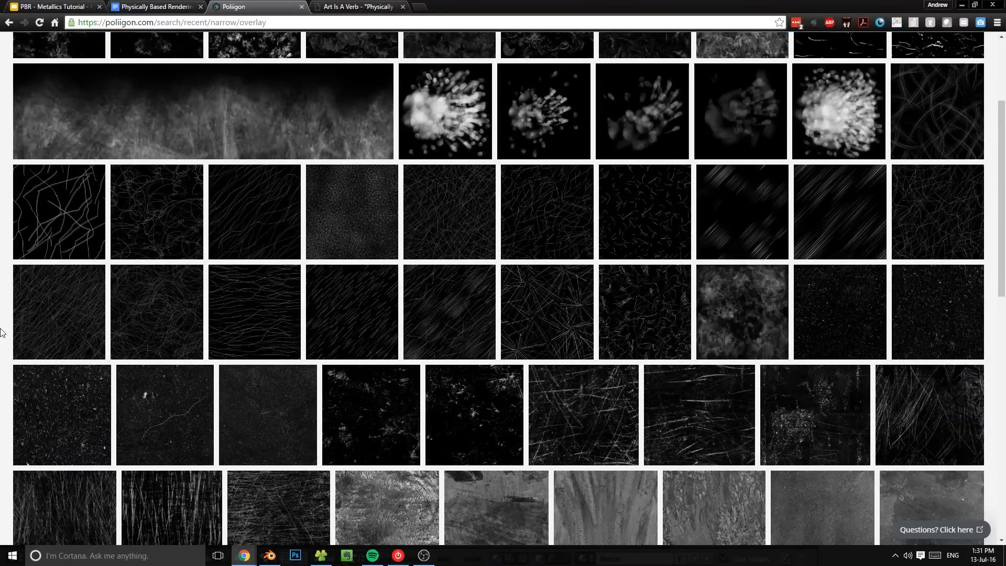
{"action": "scroll", "coordinate": [3, 333], "scroll_direction": "down", "scroll_amount": 4}
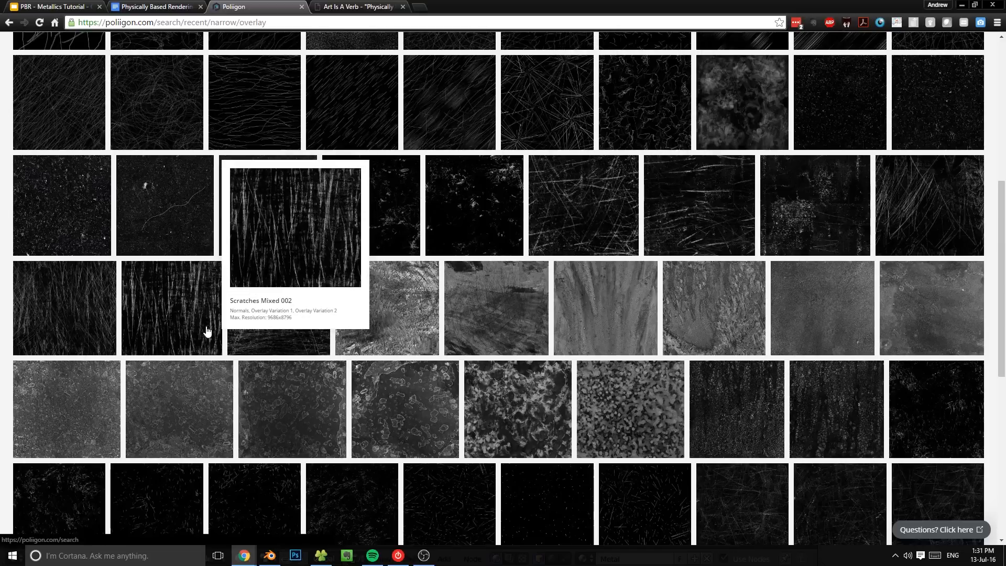
Step: Examine the Overlay Variation 1, Overlay Variation 2 and Normals maps of the Scratches Mixed 007 texture
{"action": "left_click", "coordinate": [603, 233]}
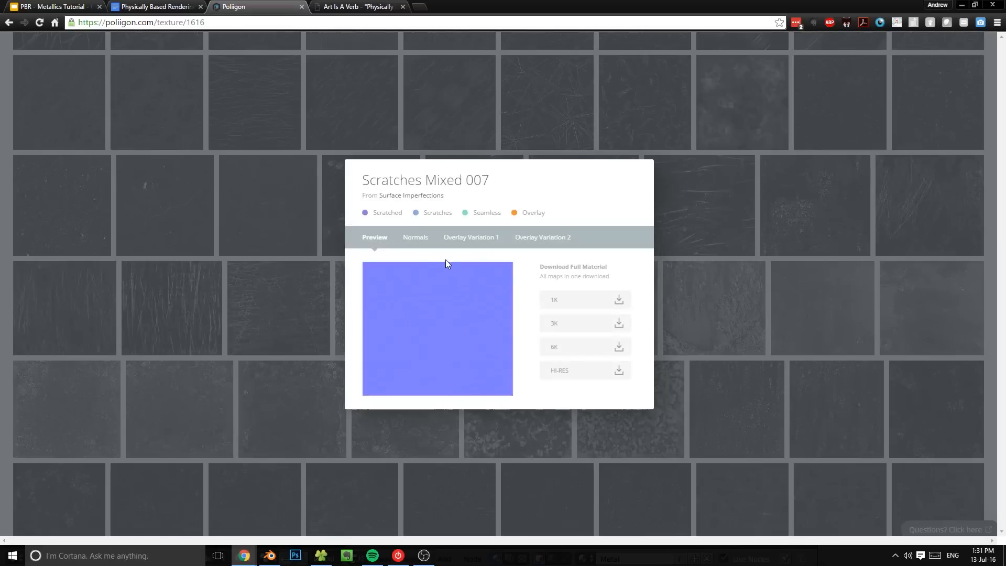
{"action": "left_click", "coordinate": [492, 238]}
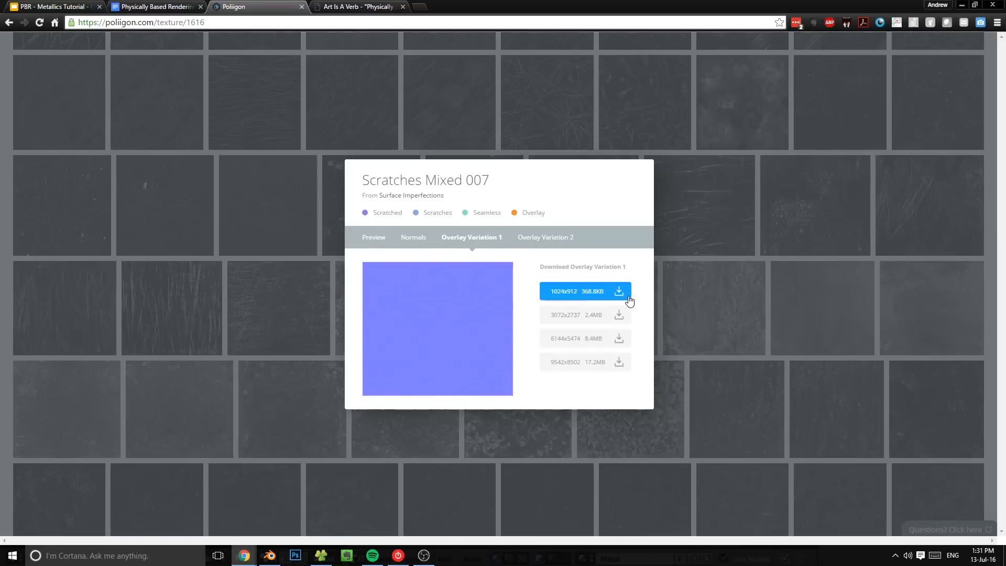
{"action": "left_click", "coordinate": [543, 240]}
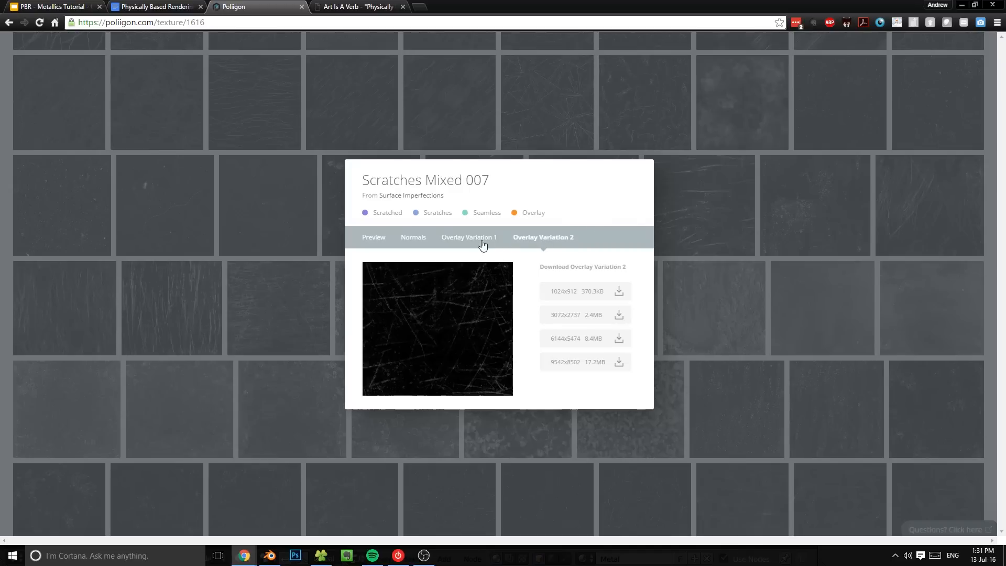
{"action": "left_click", "coordinate": [414, 238]}
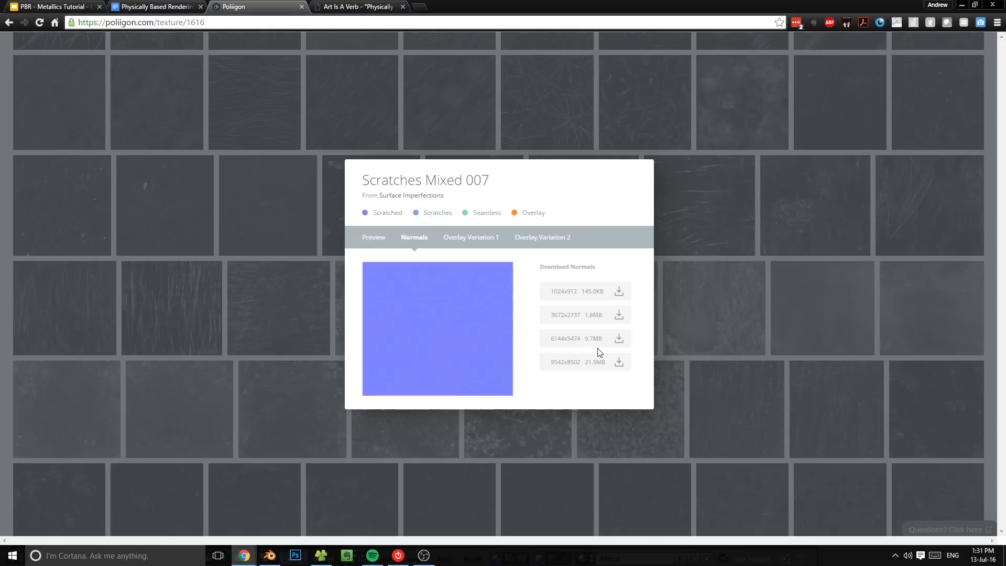
{"action": "left_click", "coordinate": [495, 122]}
Step: Download the Hand Smudges Light 003 overlay at 6144x6144 and close its details
{"action": "scroll", "coordinate": [491, 301], "scroll_direction": "down", "scroll_amount": 8}
{"action": "scroll", "coordinate": [903, 470], "scroll_direction": "up", "scroll_amount": 5}
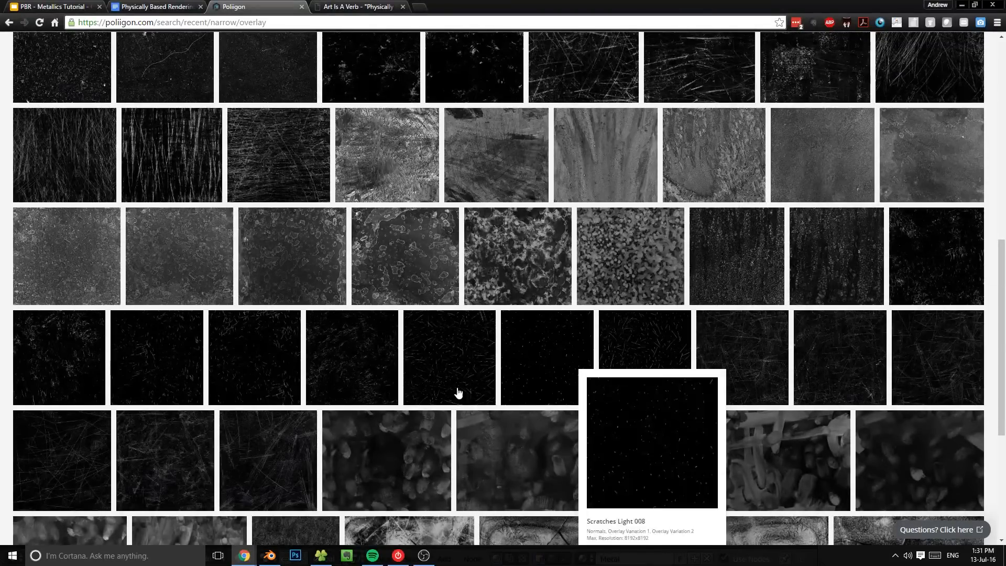
{"action": "scroll", "coordinate": [503, 382], "scroll_direction": "up", "scroll_amount": 10}
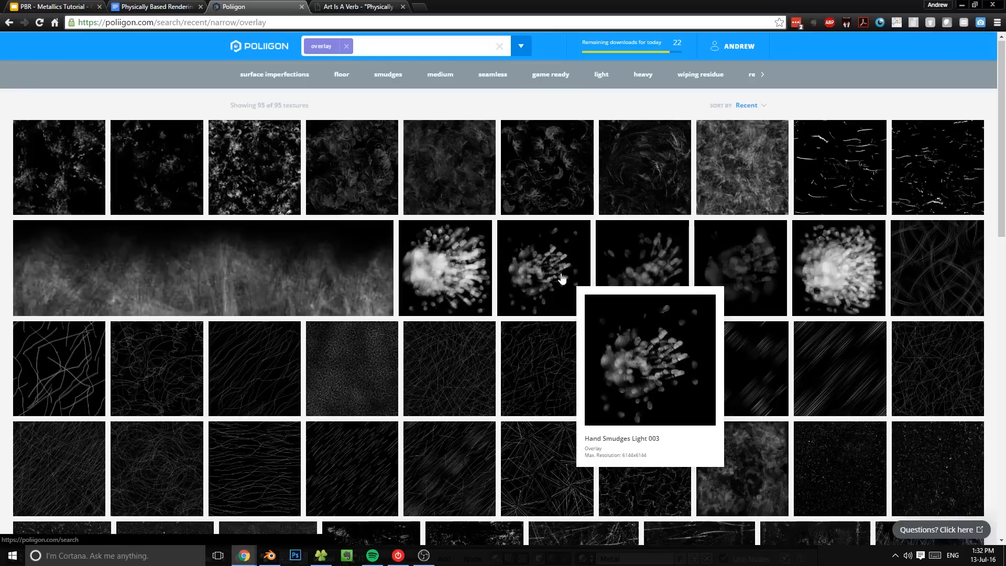
{"action": "left_click", "coordinate": [566, 312]}
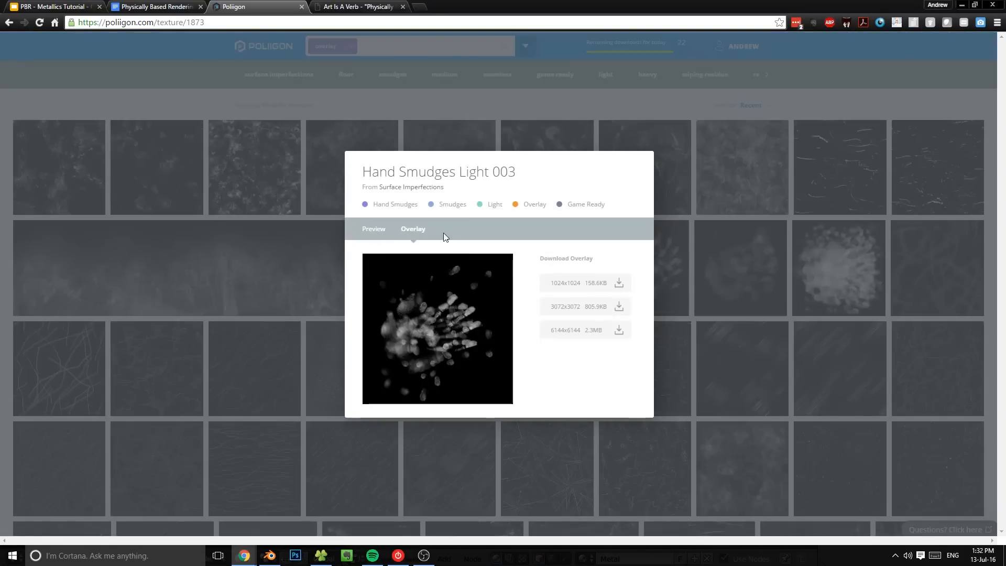
{"action": "left_click", "coordinate": [618, 331]}
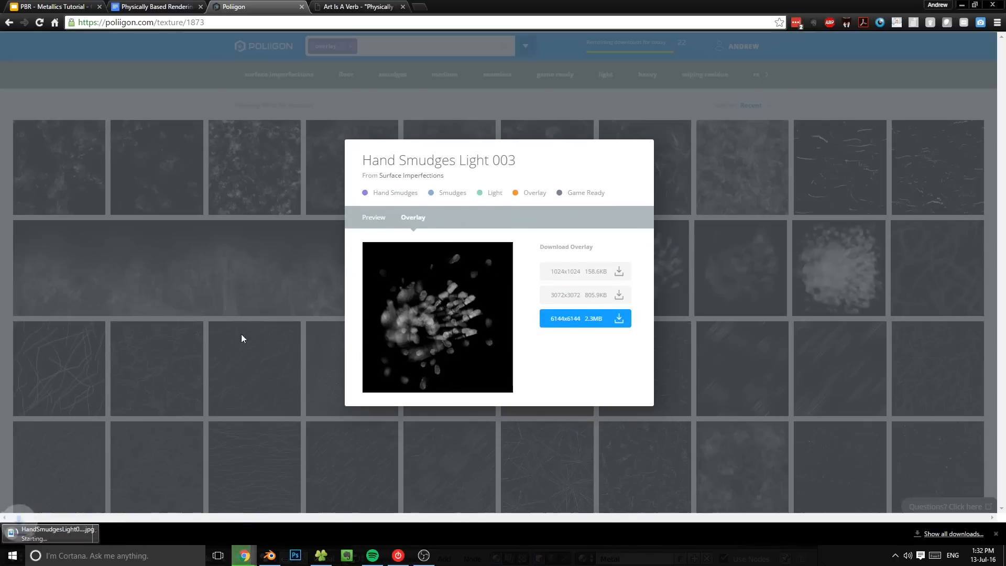
{"action": "left_click", "coordinate": [8, 292]}
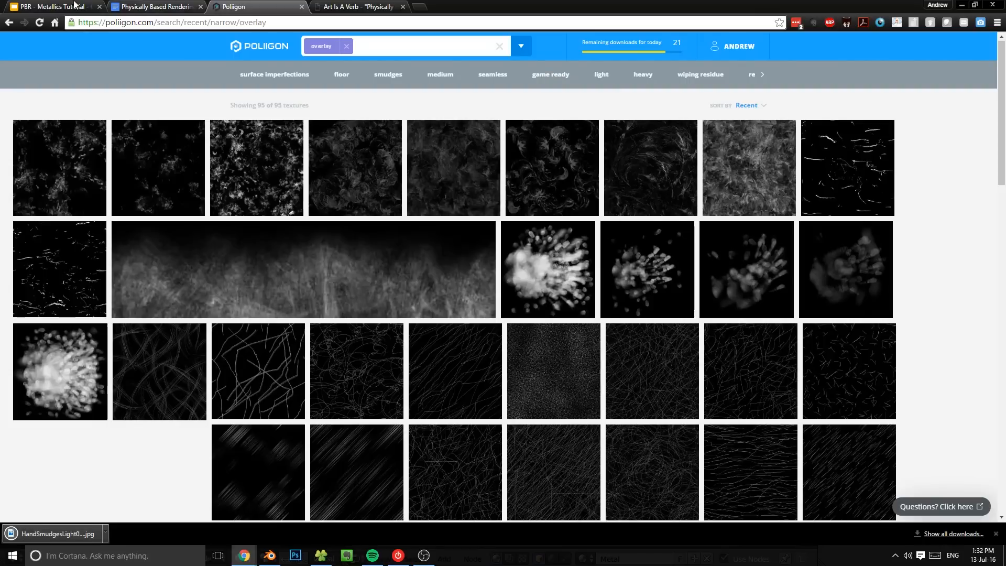
Step: Switch back to Blender and add an Image Texture node between the Metal Color node and the metal group node
{"action": "left_click", "coordinate": [275, 560]}
{"action": "scroll", "coordinate": [572, 243], "scroll_direction": "down", "scroll_amount": 2}
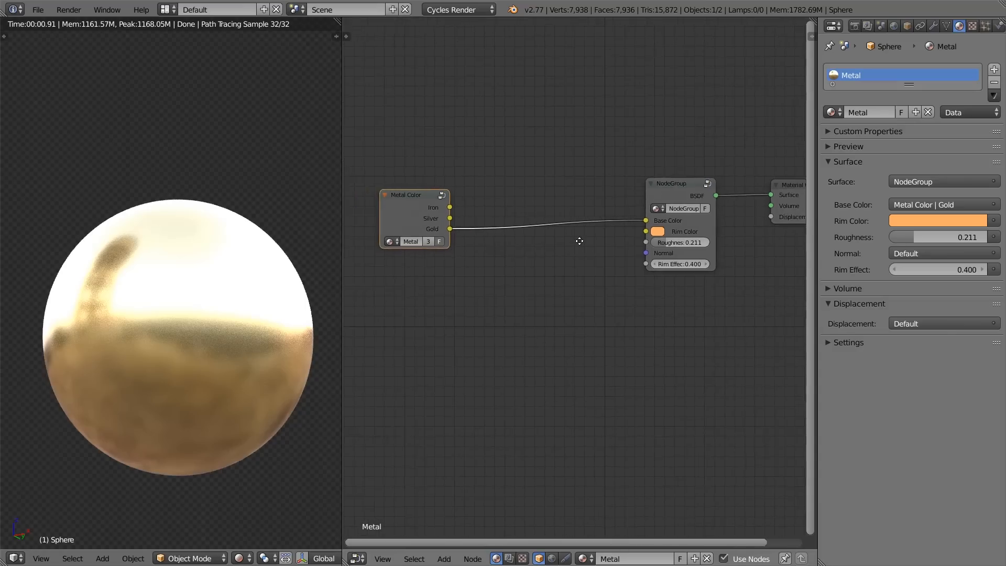
{"action": "scroll", "coordinate": [572, 243], "scroll_direction": "up", "scroll_amount": 3}
{"action": "key", "text": "shift+a"}
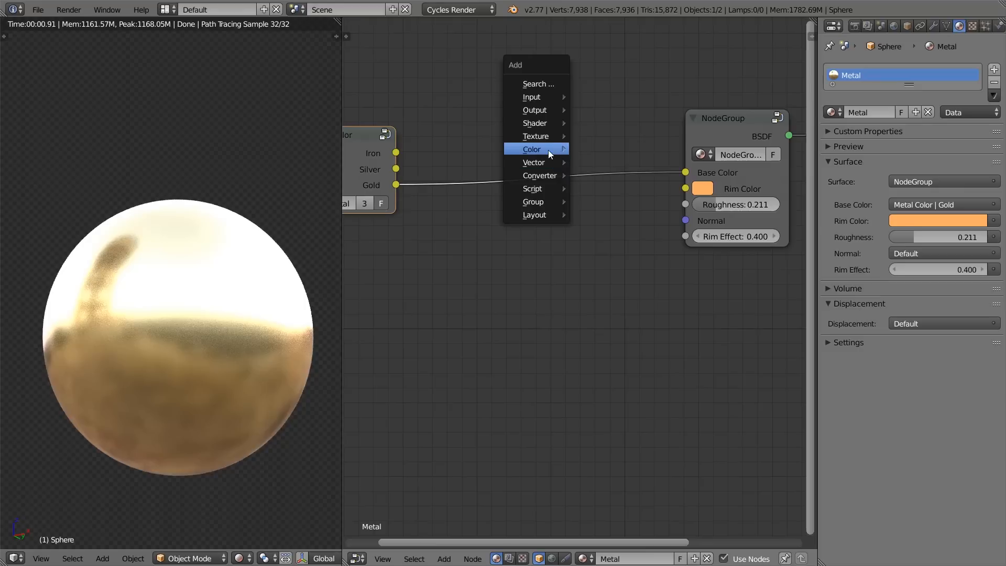
{"action": "mouse_move", "coordinate": [545, 136]}
{"action": "left_click", "coordinate": [614, 168]}
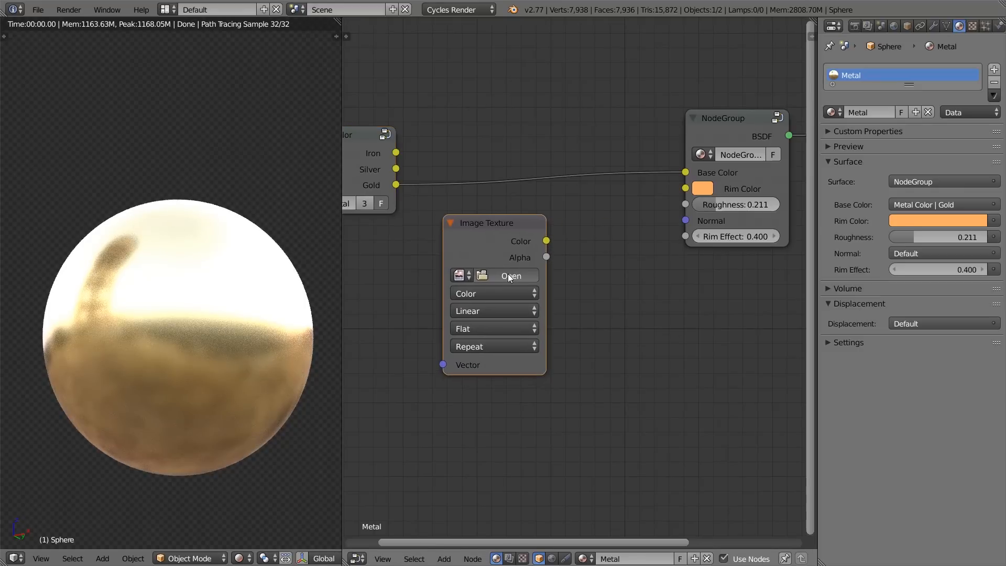
Step: Load ScratchesMixed006_NRM_6K.jpg from the Metallics folder into the new Image Texture node
{"action": "left_click", "coordinate": [509, 276]}
{"action": "left_click", "coordinate": [221, 26]}
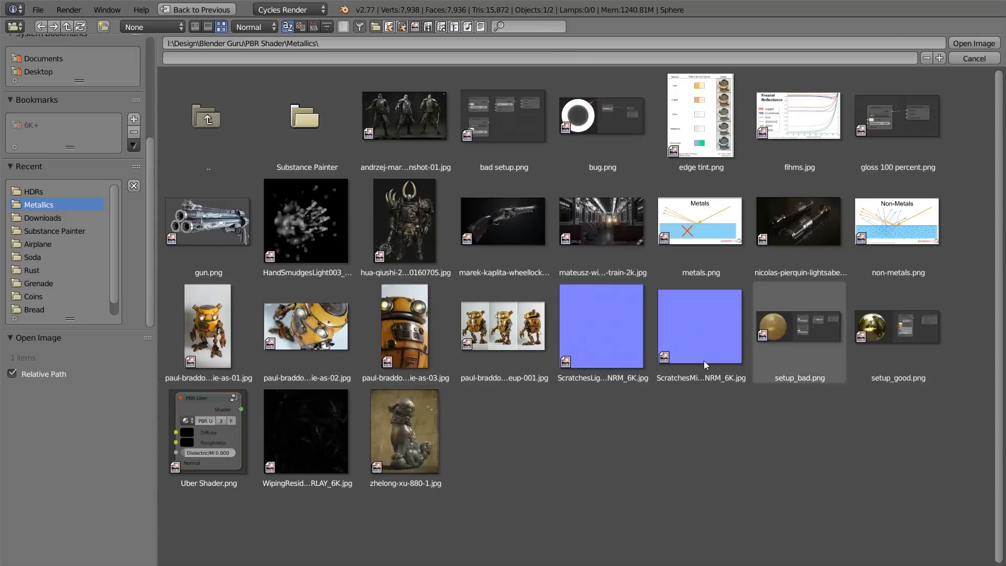
{"action": "left_click", "coordinate": [596, 338]}
{"action": "left_click", "coordinate": [703, 334]}
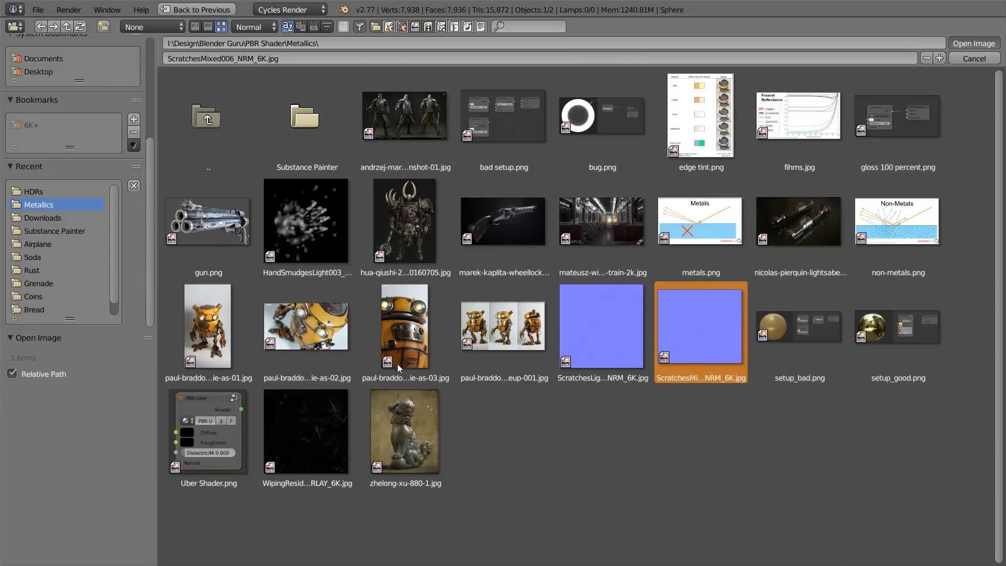
{"action": "key", "text": "Return"}
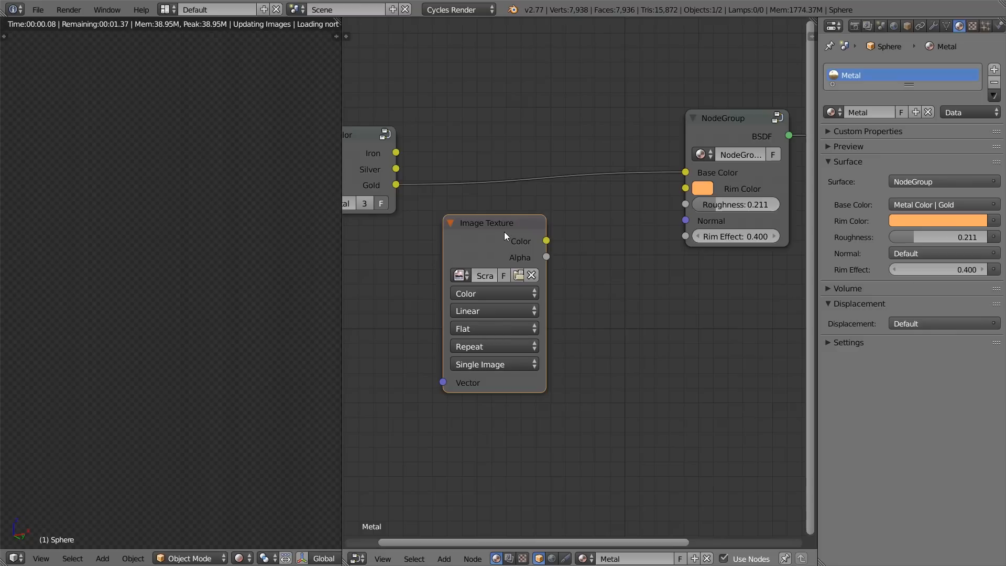
Step: Place the Image Texture node beneath the Metal Color node and preview its scratches map alone on the sphere
{"action": "left_click_drag", "start_coordinate": [504, 232], "coordinate": [408, 270]}
{"action": "middle_click_drag", "start_coordinate": [407, 271], "coordinate": [463, 234]}
{"action": "left_click", "coordinate": [467, 237], "text": "ctrl+shift"}
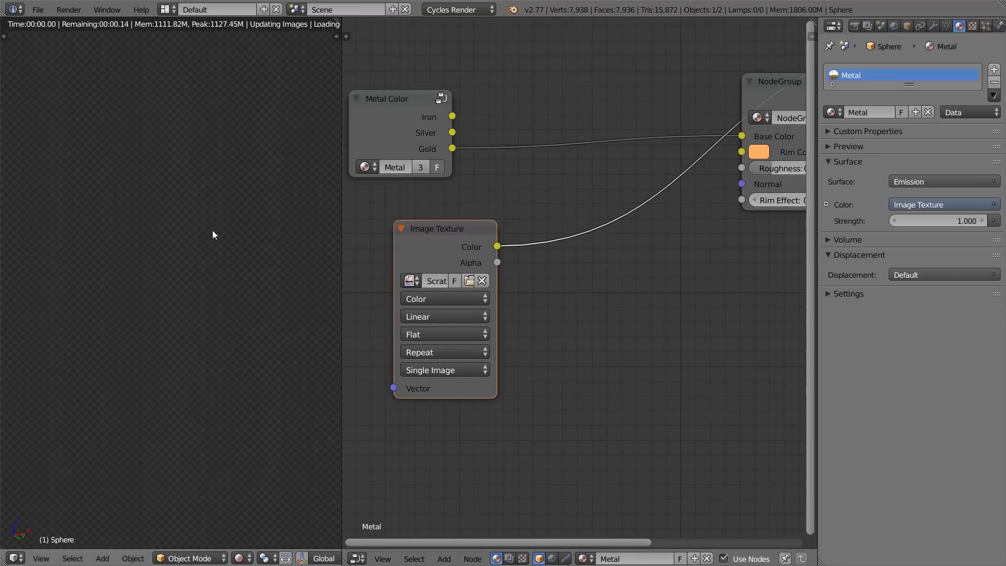
{"action": "middle_click_drag", "start_coordinate": [548, 284], "coordinate": [502, 271]}
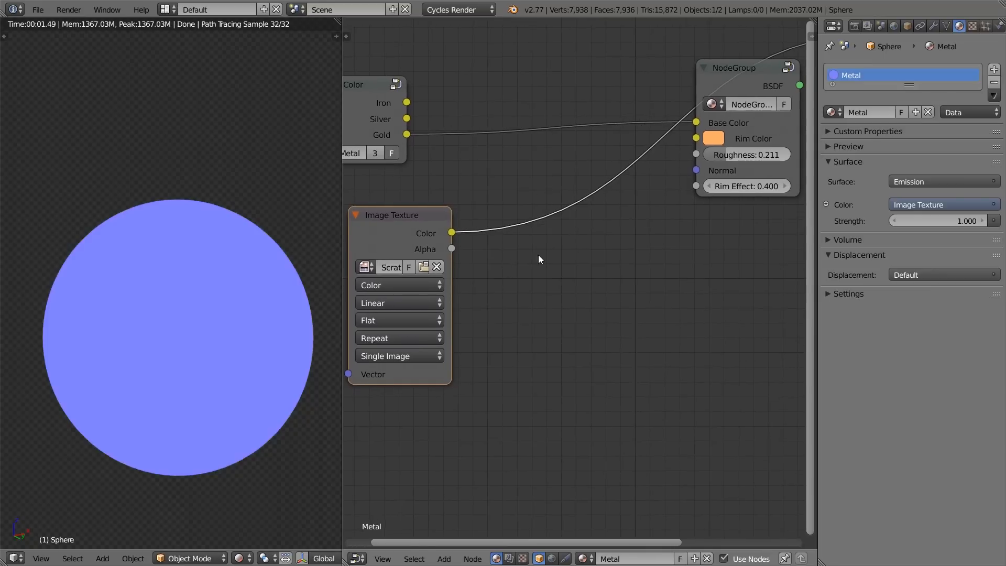
Step: Add a Normal Map node between the scratches texture and the metal group's Normal input, and return the preview to the metal group
{"action": "key", "text": "shift+a"}
{"action": "mouse_move", "coordinate": [531, 281]}
{"action": "left_click", "coordinate": [610, 308]}
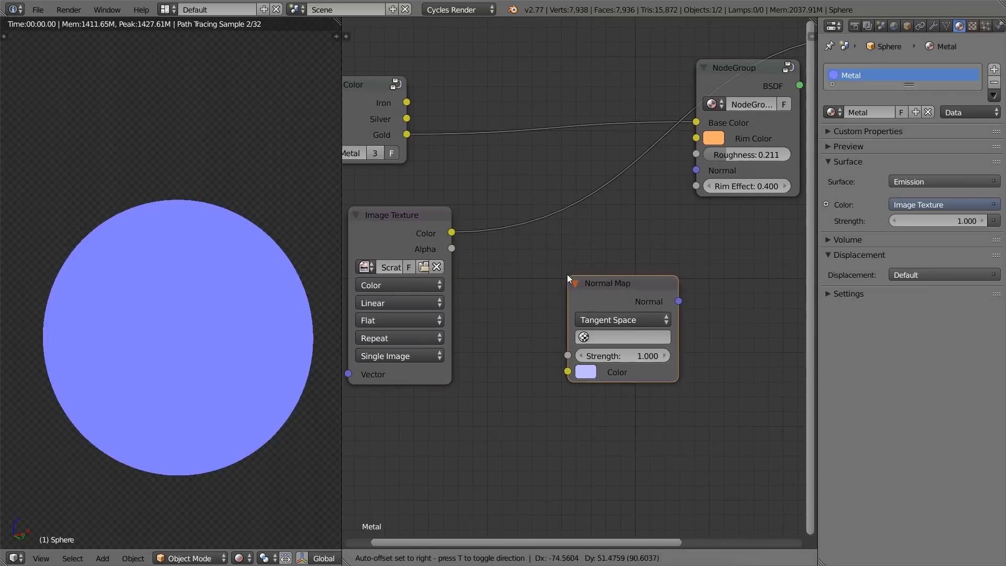
{"action": "left_click", "coordinate": [506, 239]}
{"action": "left_click_drag", "start_coordinate": [451, 232], "coordinate": [507, 336]}
{"action": "left_click_drag", "start_coordinate": [618, 265], "coordinate": [687, 174]}
{"action": "scroll", "coordinate": [687, 174], "scroll_direction": "down", "scroll_amount": 2}
{"action": "middle_click_drag", "start_coordinate": [687, 174], "coordinate": [703, 167]}
{"action": "left_click", "coordinate": [724, 91], "text": "ctrl+shift"}
Step: Set the scratches Image Texture node's color space to Non-Color Data and check the sphere's render
{"action": "left_click", "coordinate": [435, 276]}
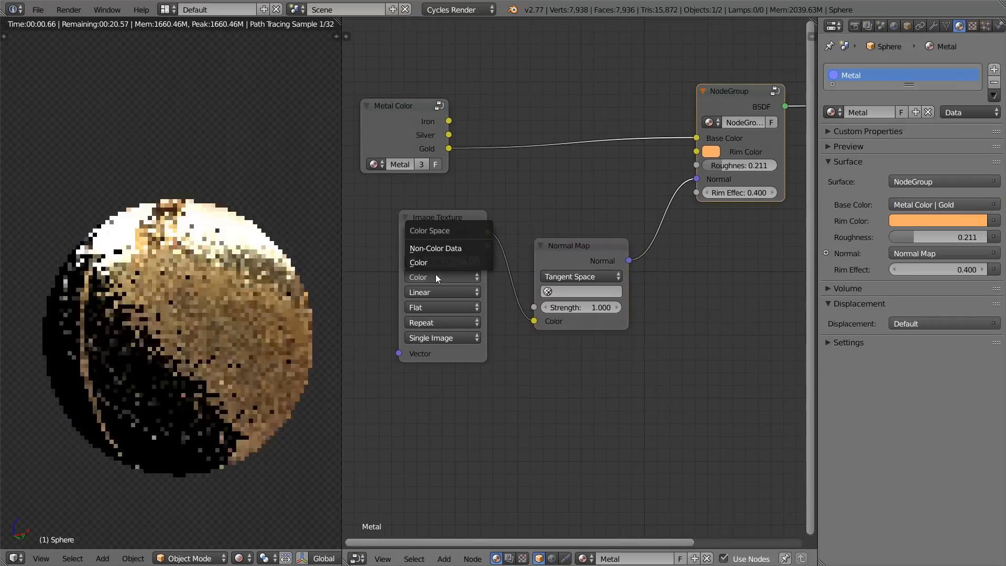
{"action": "left_click", "coordinate": [438, 245]}
{"action": "scroll", "coordinate": [240, 343], "scroll_direction": "up", "scroll_amount": 3}
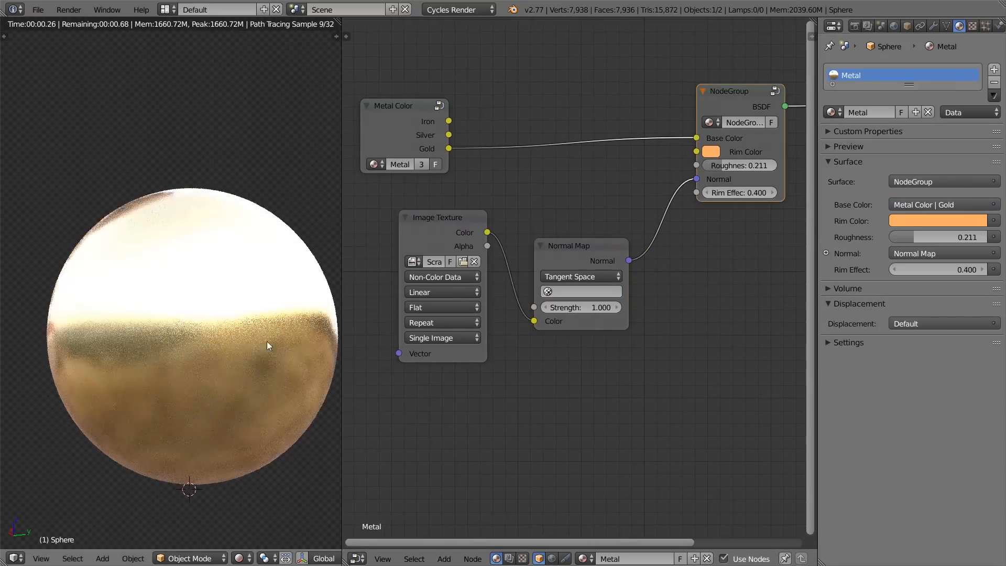
{"action": "scroll", "coordinate": [199, 349], "scroll_direction": "down", "scroll_amount": 4}
Step: Split off an area beneath the node editor and turn it into a UV/Image Editor
{"action": "left_click_drag", "start_coordinate": [346, 562], "coordinate": [385, 318]}
{"action": "left_click", "coordinate": [357, 558]}
{"action": "left_click", "coordinate": [394, 460]}
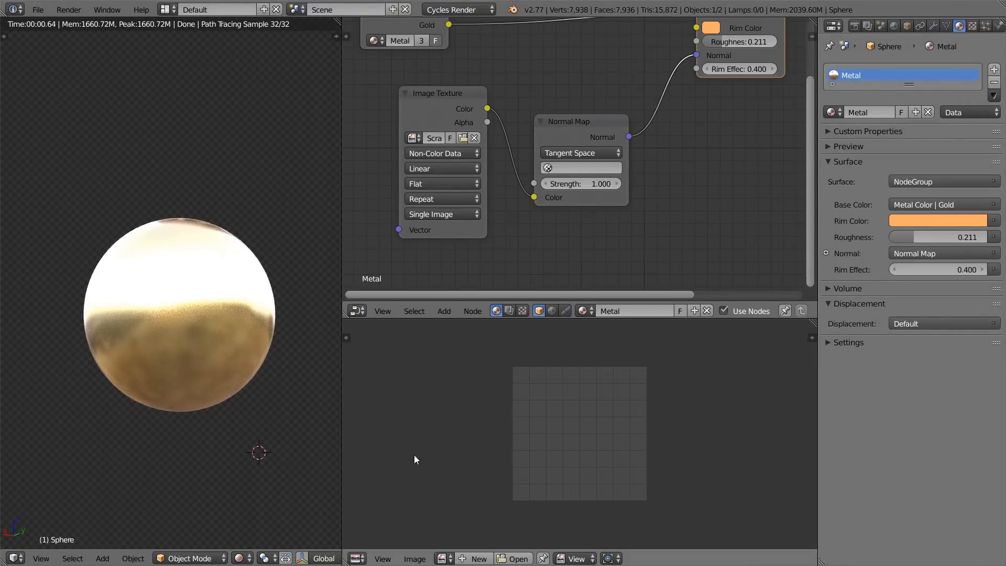
Step: Switch the viewport to solid shading in front view and unwrap the whole sphere mesh with a sphere projection
{"action": "key", "text": "shift+z"}
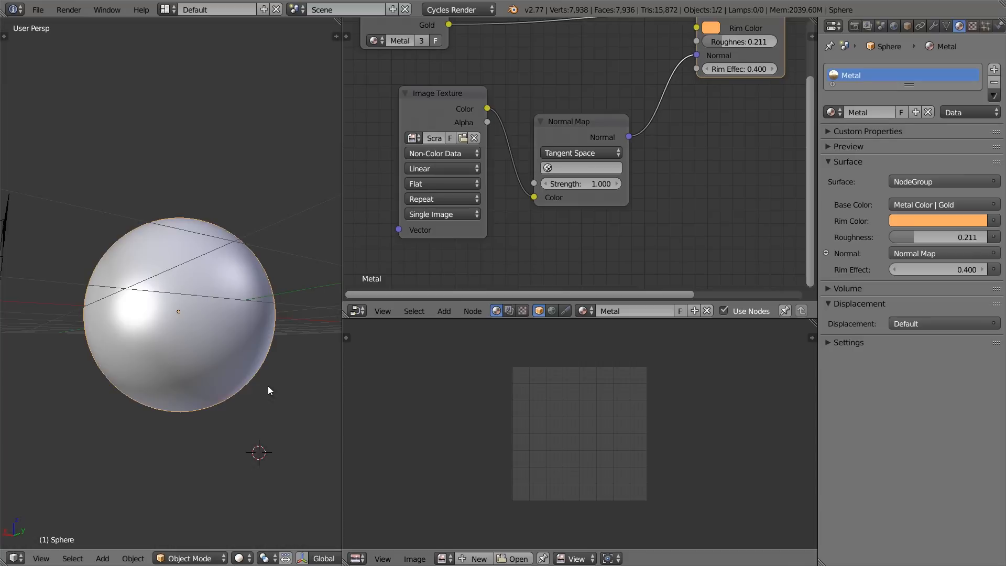
{"action": "key", "text": "KP_1"}
{"action": "key", "text": "Tab"}
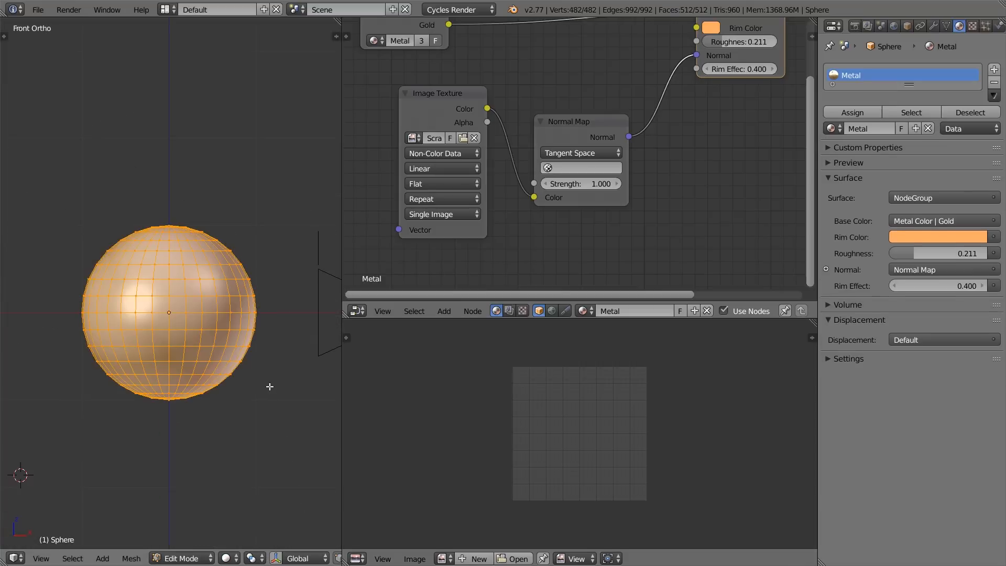
{"action": "key", "text": "u"}
{"action": "left_click", "coordinate": [269, 386]}
{"action": "scroll", "coordinate": [535, 451], "scroll_direction": "up", "scroll_amount": 4}
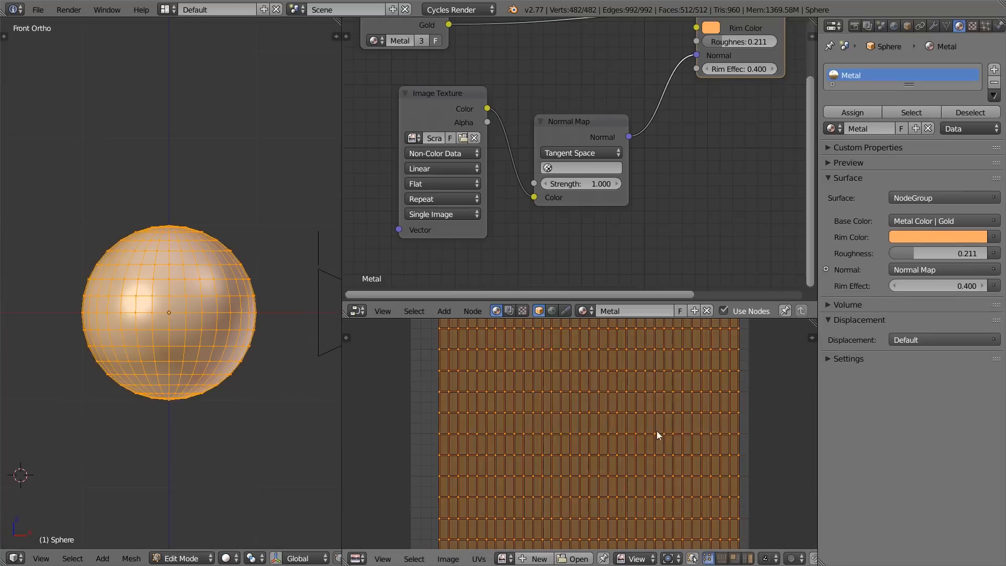
Step: Stretch the sphere's UV layout along X and scale it up evenly
{"action": "key", "text": "s"}
{"action": "key", "text": "x"}
{"action": "left_click", "coordinate": [747, 436]}
{"action": "scroll", "coordinate": [740, 443], "scroll_direction": "down", "scroll_amount": 2}
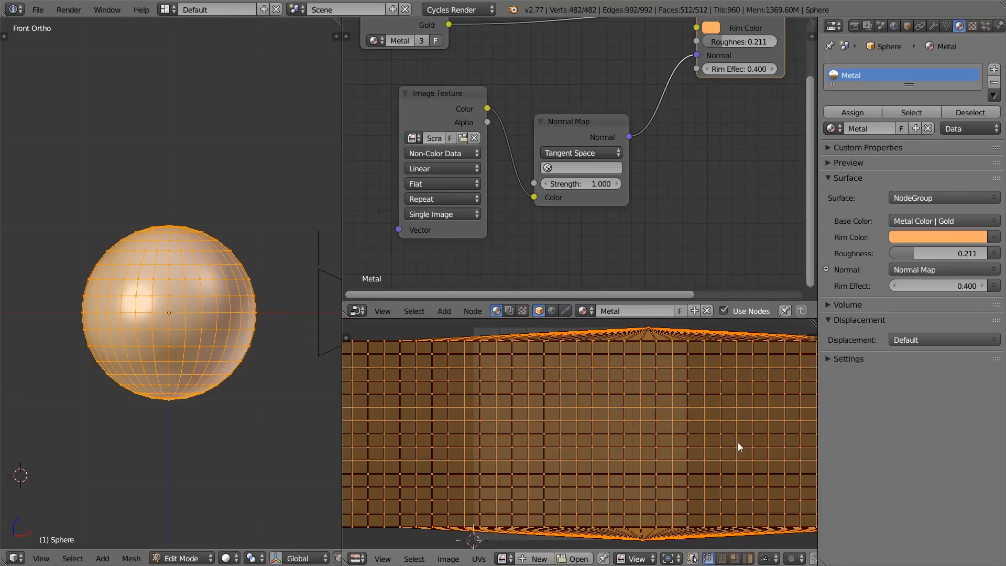
{"action": "key", "text": "s"}
{"action": "left_click", "coordinate": [767, 460]}
{"action": "scroll", "coordinate": [748, 454], "scroll_direction": "up", "scroll_amount": 2}
{"action": "scroll", "coordinate": [750, 454], "scroll_direction": "down", "scroll_amount": 2}
Step: Fine-tune the UV layout's width along X so the faces look square, and scale the whole layout evenly
{"action": "key", "text": "s"}
{"action": "key", "text": "x"}
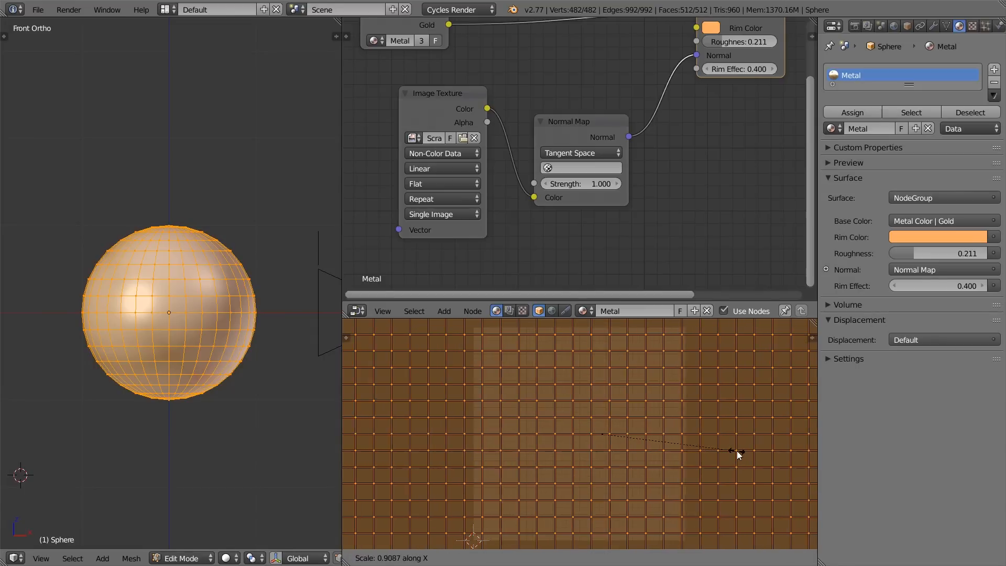
{"action": "left_click", "coordinate": [728, 453]}
{"action": "scroll", "coordinate": [656, 435], "scroll_direction": "up", "scroll_amount": 1}
{"action": "scroll", "coordinate": [655, 432], "scroll_direction": "down", "scroll_amount": 3}
{"action": "key", "text": "s"}
{"action": "key", "text": "x"}
{"action": "key", "text": "Escape"}
{"action": "scroll", "coordinate": [670, 439], "scroll_direction": "up", "scroll_amount": 3}
{"action": "key", "text": "s"}
{"action": "key", "text": "x"}
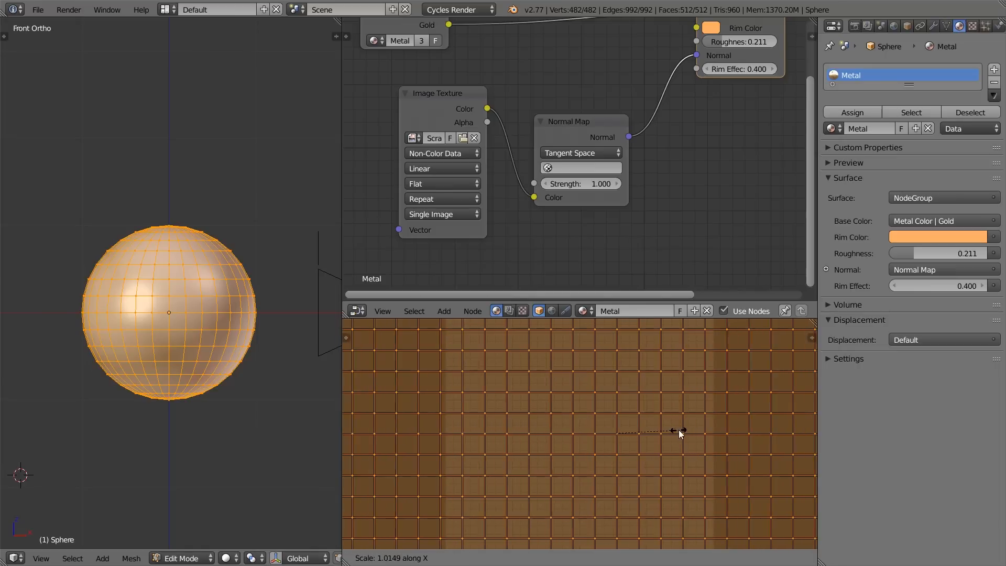
{"action": "left_click", "coordinate": [646, 429]}
{"action": "scroll", "coordinate": [647, 433], "scroll_direction": "down", "scroll_amount": 1}
{"action": "scroll", "coordinate": [648, 432], "scroll_direction": "down", "scroll_amount": 2}
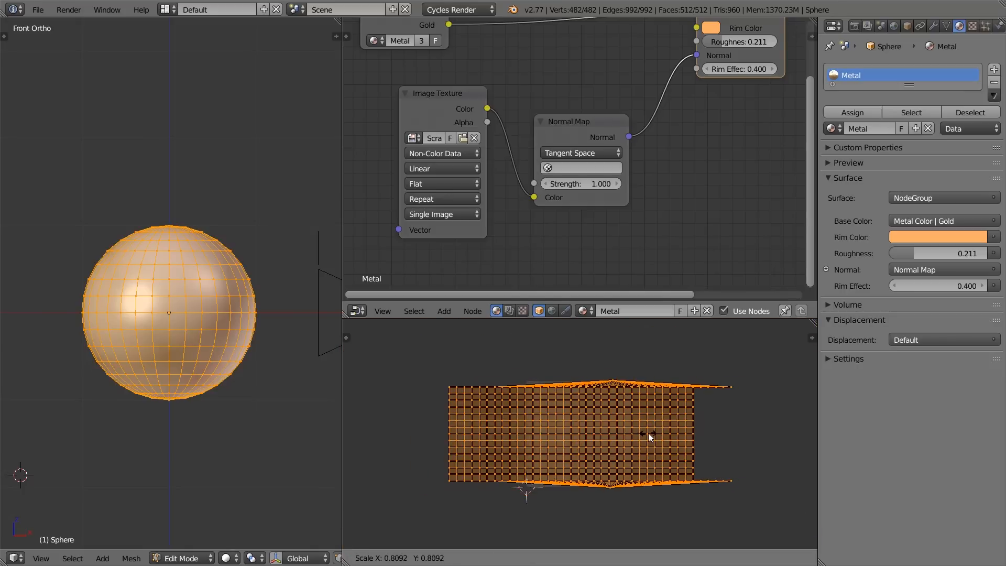
Step: Leave Edit Mode, return the viewport to rendered shading and merge the UV editor area back into the node editor
{"action": "key", "text": "Tab"}
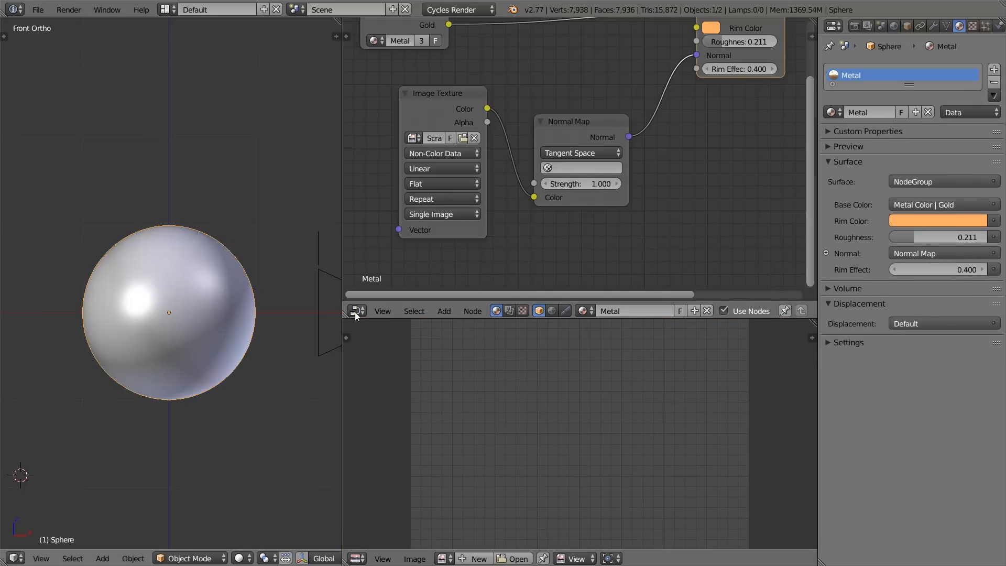
{"action": "key", "text": "shift+z"}
{"action": "left_click_drag", "start_coordinate": [344, 316], "coordinate": [347, 335]}
{"action": "scroll", "coordinate": [561, 285], "scroll_direction": "down", "scroll_amount": 2}
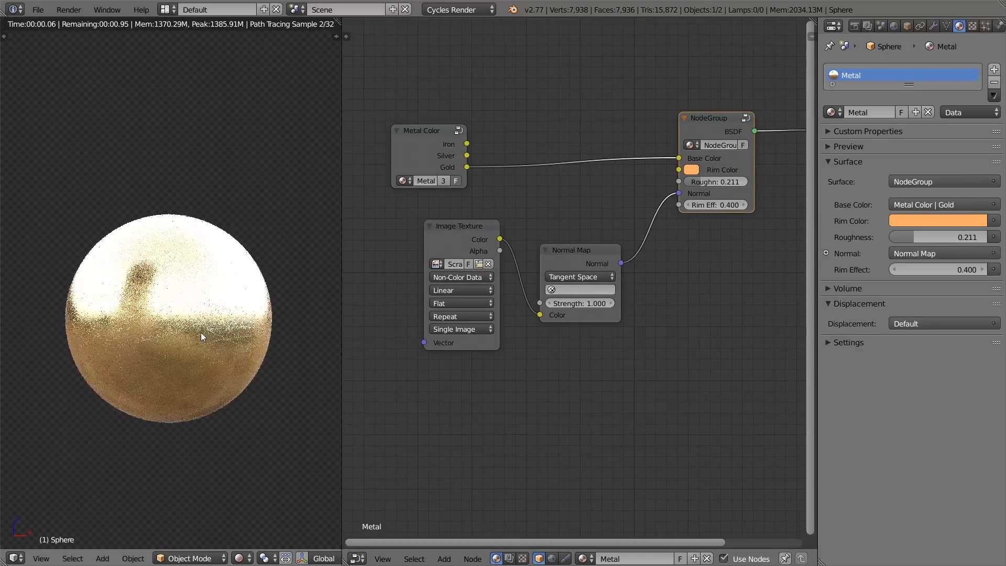
Step: Inspect the scratches on the rendered sphere and set the metal group's Roughness to 0.145
{"action": "scroll", "coordinate": [274, 392], "scroll_direction": "up", "scroll_amount": 3}
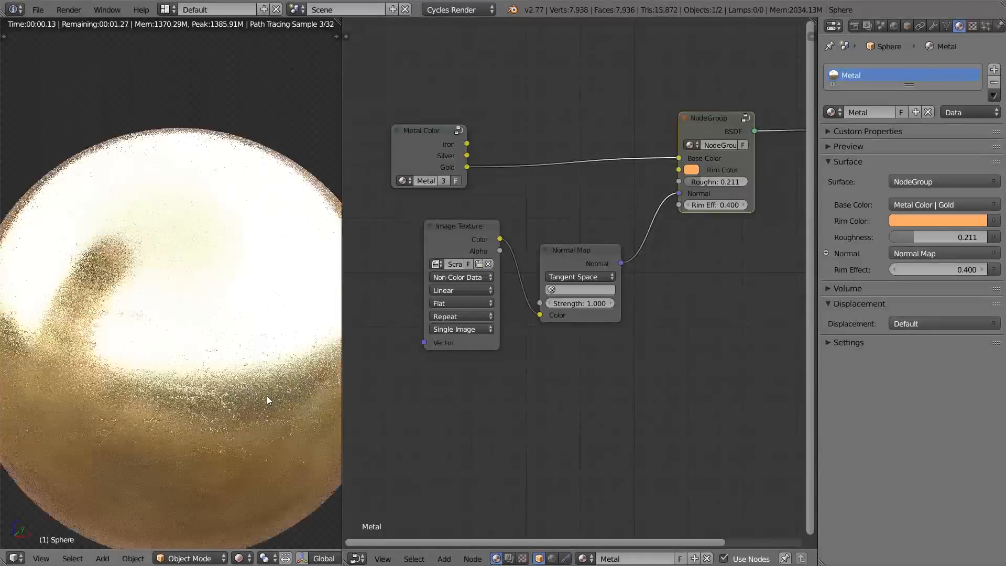
{"action": "scroll", "coordinate": [146, 404], "scroll_direction": "down", "scroll_amount": 4}
{"action": "scroll", "coordinate": [128, 351], "scroll_direction": "up", "scroll_amount": 4}
{"action": "scroll", "coordinate": [232, 364], "scroll_direction": "down", "scroll_amount": 2}
{"action": "scroll", "coordinate": [568, 320], "scroll_direction": "up", "scroll_amount": 3}
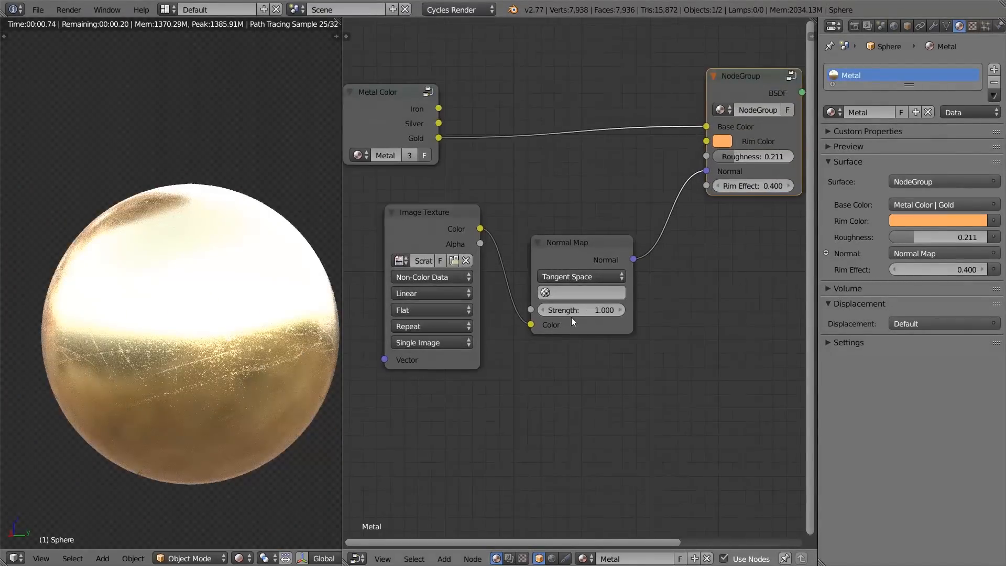
{"action": "left_click", "coordinate": [461, 268]}
{"action": "middle_click_drag", "start_coordinate": [625, 242], "coordinate": [547, 236]}
{"action": "left_click_drag", "start_coordinate": [679, 181], "coordinate": [703, 182]}
{"action": "left_click_drag", "start_coordinate": [675, 183], "coordinate": [673, 184]}
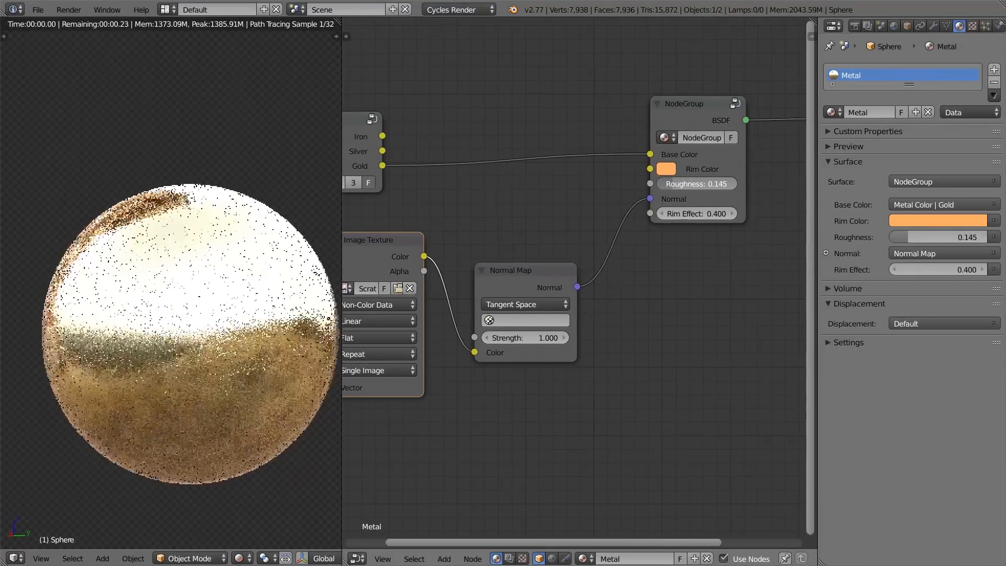
Step: Move the scratches Image Texture and Normal Map nodes lower and reposition the Metal Color node to free space between them
{"action": "left_click", "coordinate": [507, 271], "text": "shift"}
{"action": "key", "text": "g"}
{"action": "left_click", "coordinate": [495, 388]}
{"action": "scroll", "coordinate": [492, 367], "scroll_direction": "down", "scroll_amount": 3}
{"action": "middle_click_drag", "start_coordinate": [489, 338], "coordinate": [540, 334]}
{"action": "left_click", "coordinate": [436, 169]}
{"action": "left_click_drag", "start_coordinate": [436, 169], "coordinate": [458, 153]}
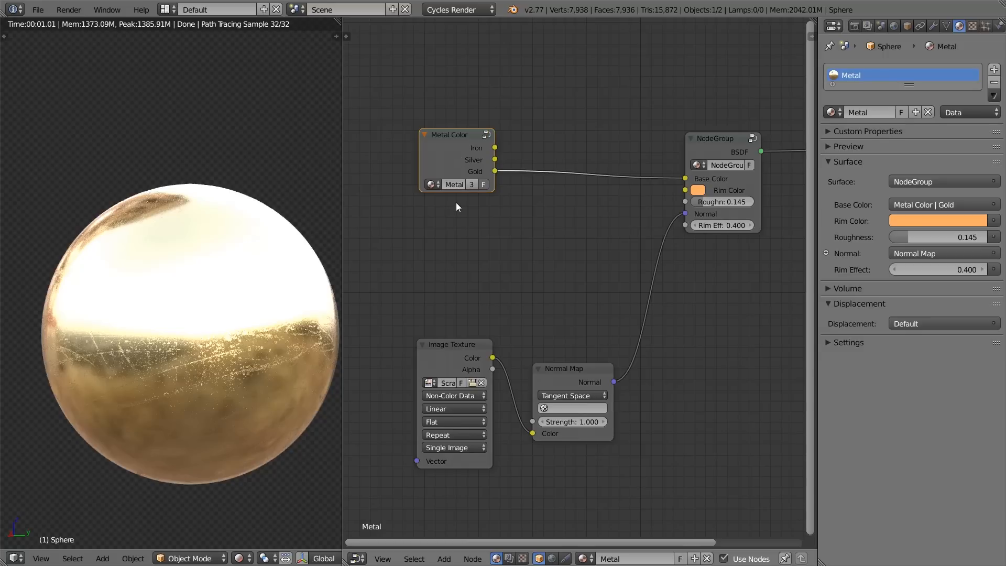
Step: Add a second Image Texture node between the Metal Color node and the scratches texture node
{"action": "scroll", "coordinate": [462, 210], "scroll_direction": "up", "scroll_amount": 1}
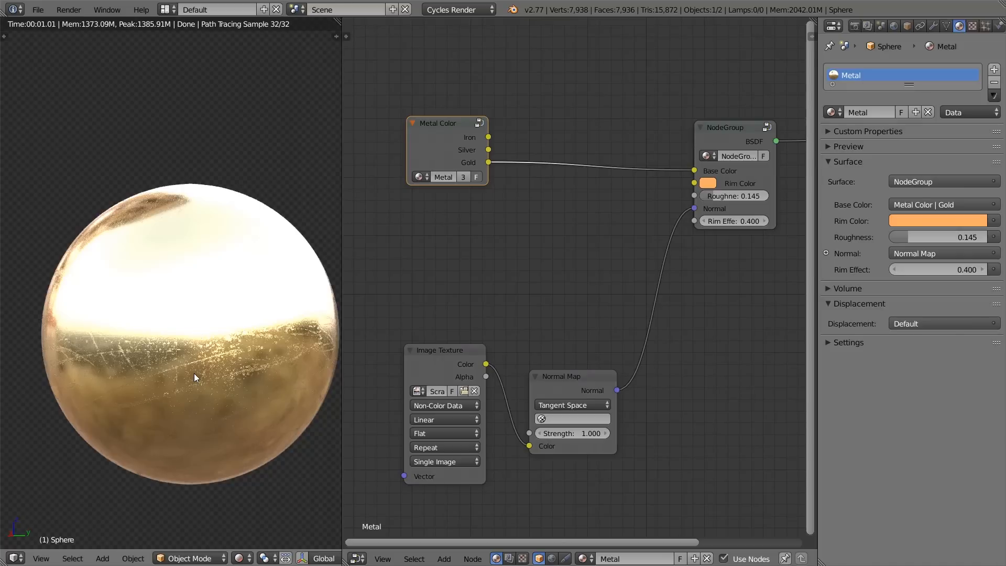
{"action": "key", "text": "shift+a"}
{"action": "mouse_move", "coordinate": [445, 222]}
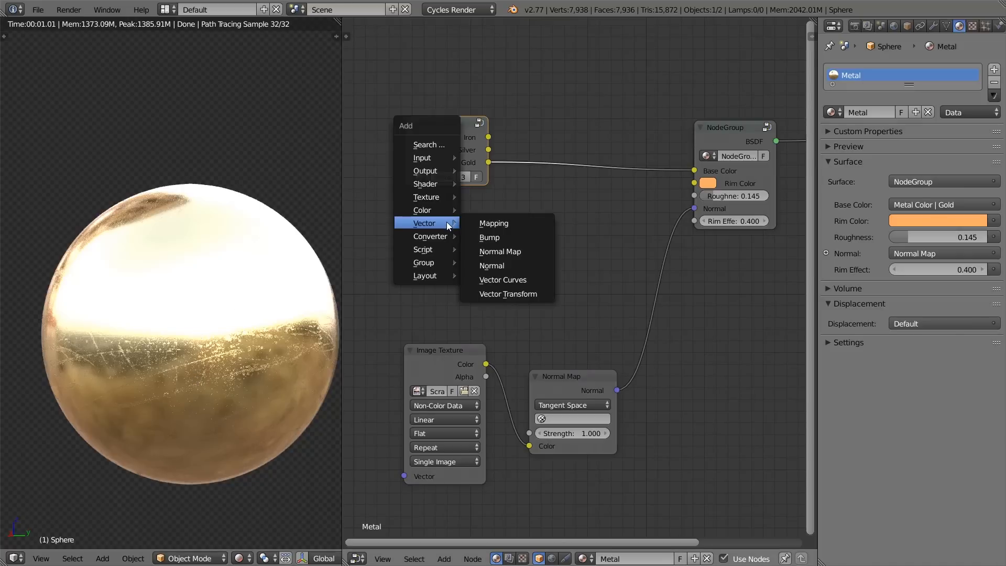
{"action": "mouse_move", "coordinate": [453, 197]}
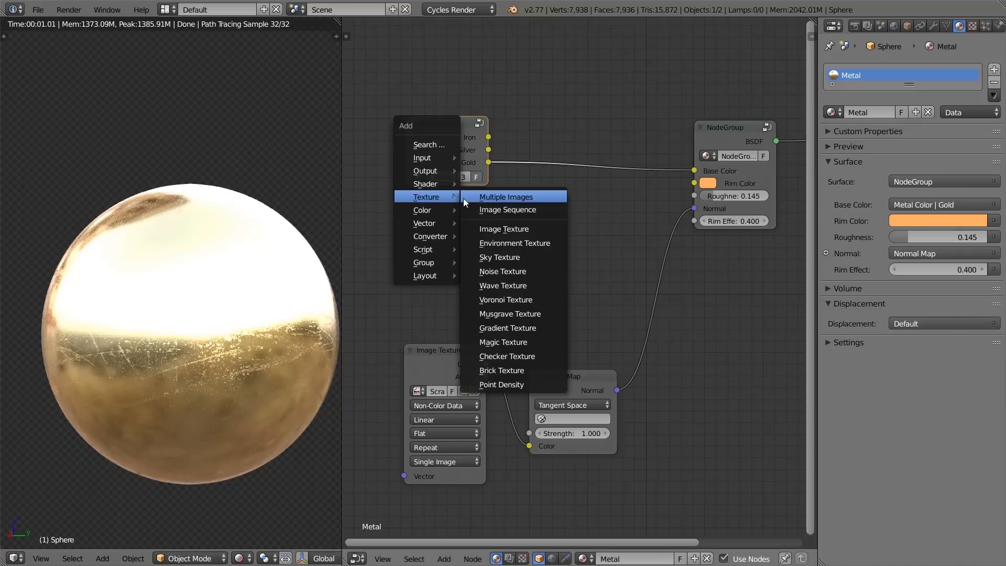
{"action": "left_click", "coordinate": [491, 229]}
{"action": "left_click", "coordinate": [403, 204]}
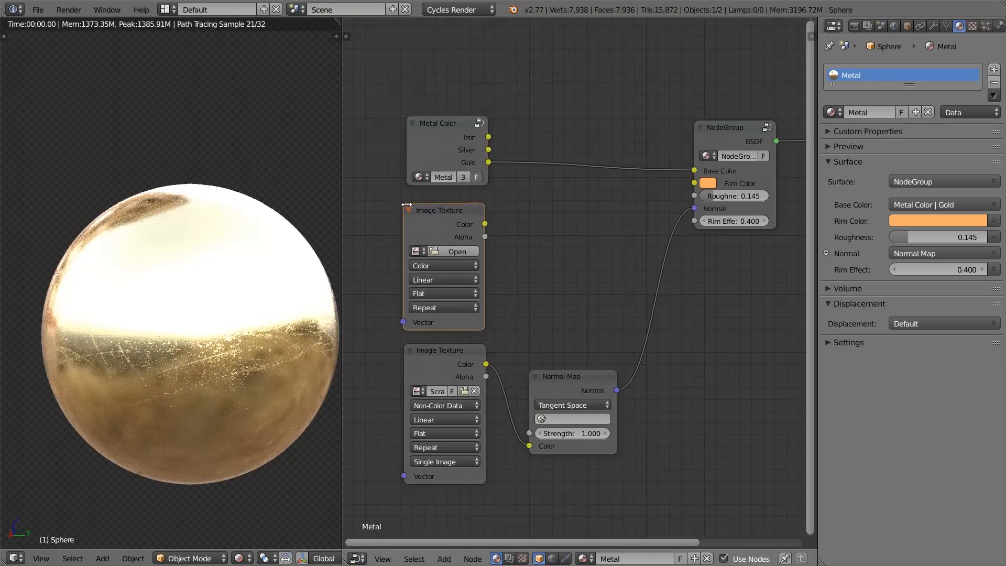
Step: Load WipingResidueLight001_OVERLAY_6K.jpg into the second Image Texture node
{"action": "left_click", "coordinate": [449, 249]}
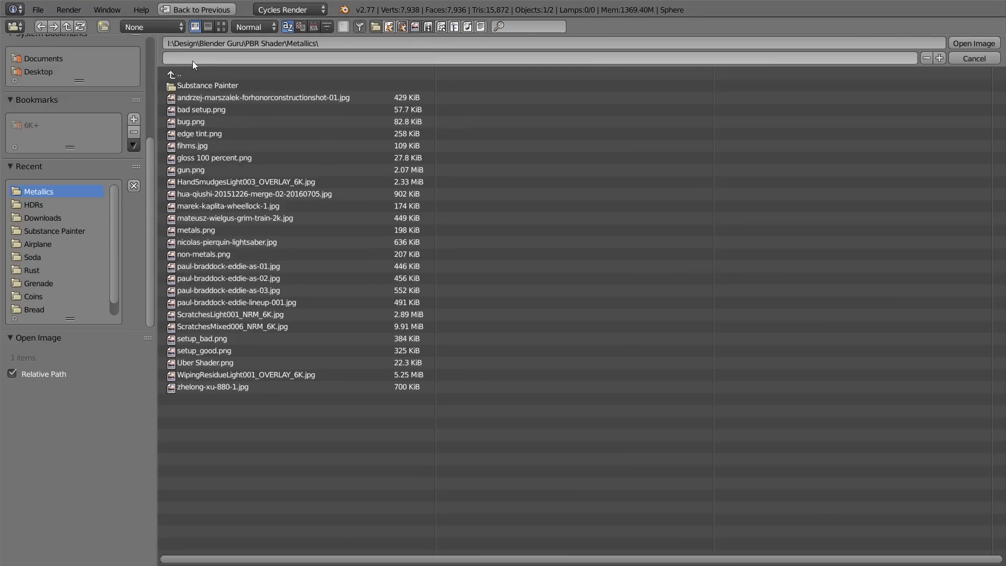
{"action": "left_click", "coordinate": [222, 26]}
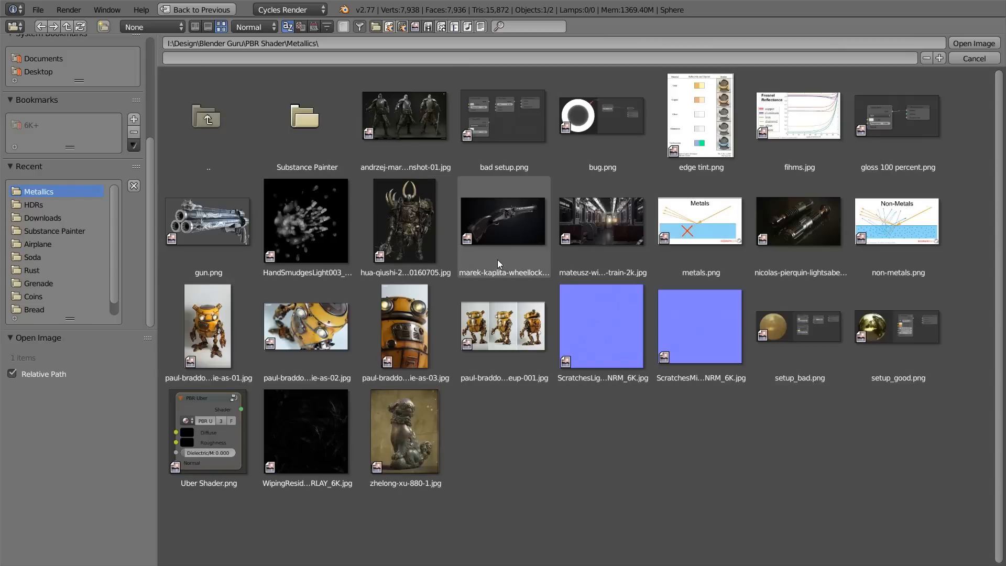
{"action": "left_click", "coordinate": [312, 435]}
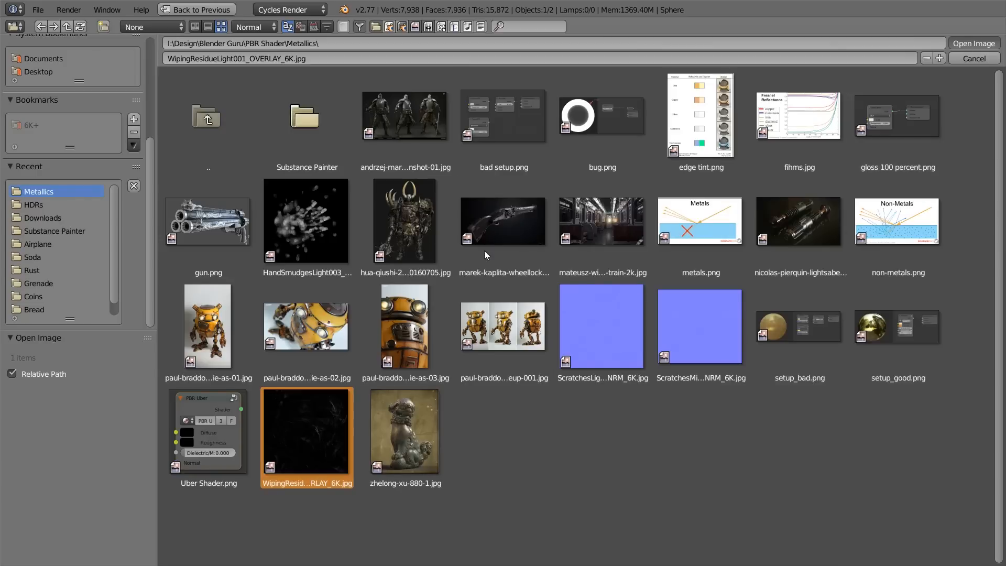
{"action": "key", "text": "Return"}
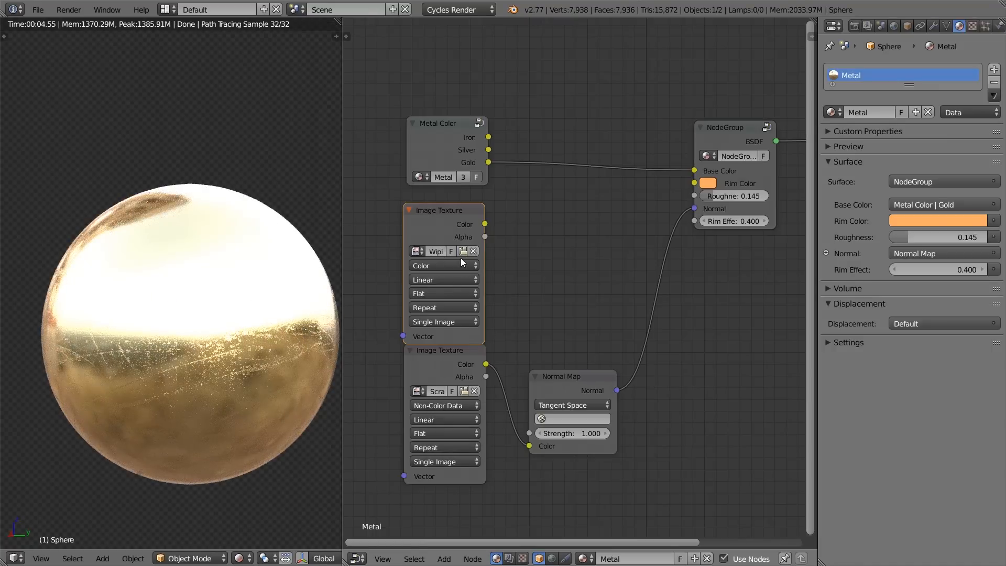
Step: Set the wiping residue texture to Non-Color Data and shift the scratches texture and metal group nodes slightly down
{"action": "left_click", "coordinate": [460, 260]}
{"action": "left_click", "coordinate": [455, 238]}
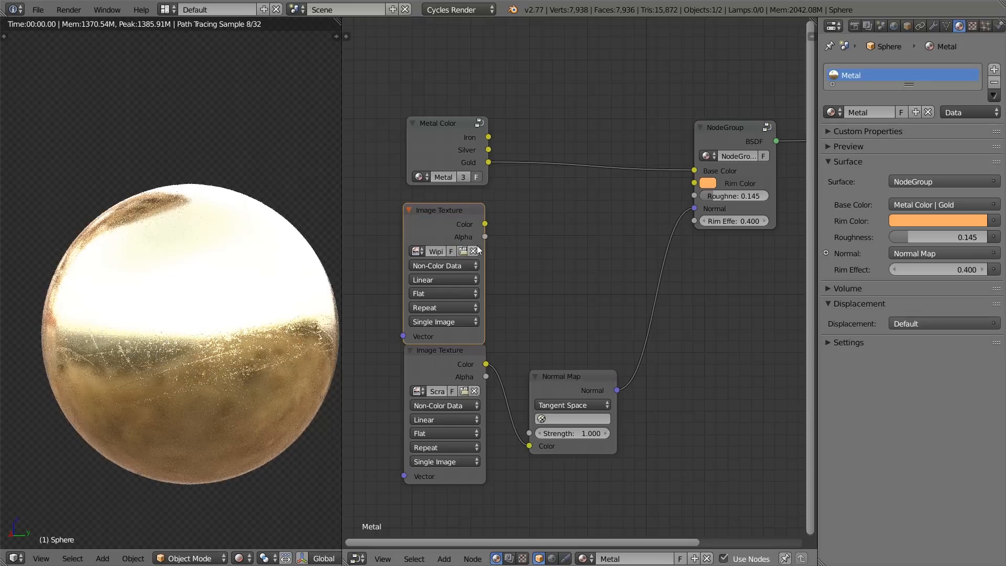
{"action": "left_click_drag", "start_coordinate": [442, 359], "coordinate": [439, 380]}
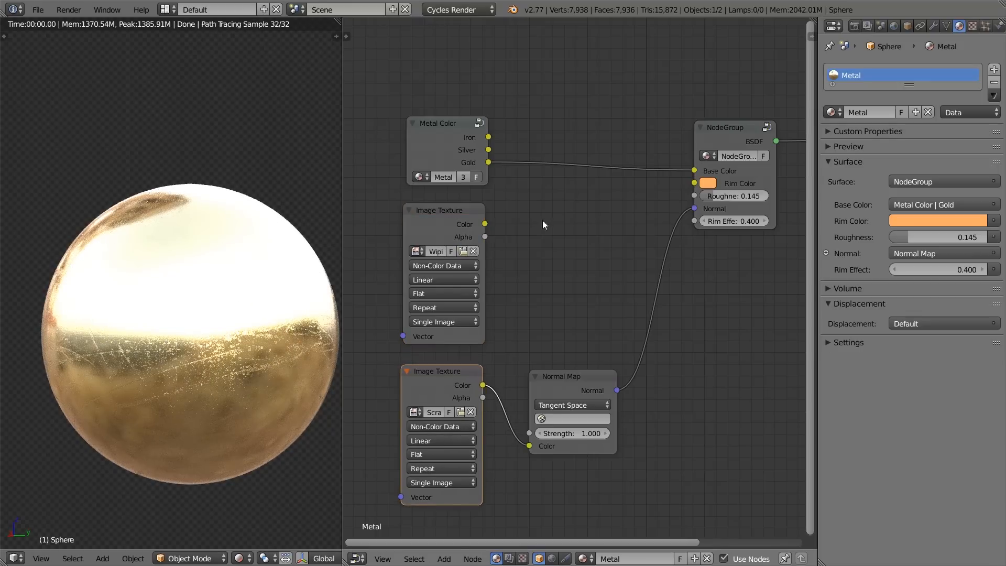
{"action": "left_click_drag", "start_coordinate": [714, 125], "coordinate": [715, 135]}
Step: Connect the wiping residue texture's Color output to the metal group's Roughness input and inspect the rendered sphere
{"action": "left_click", "coordinate": [432, 266]}
{"action": "left_click_drag", "start_coordinate": [485, 224], "coordinate": [708, 200]}
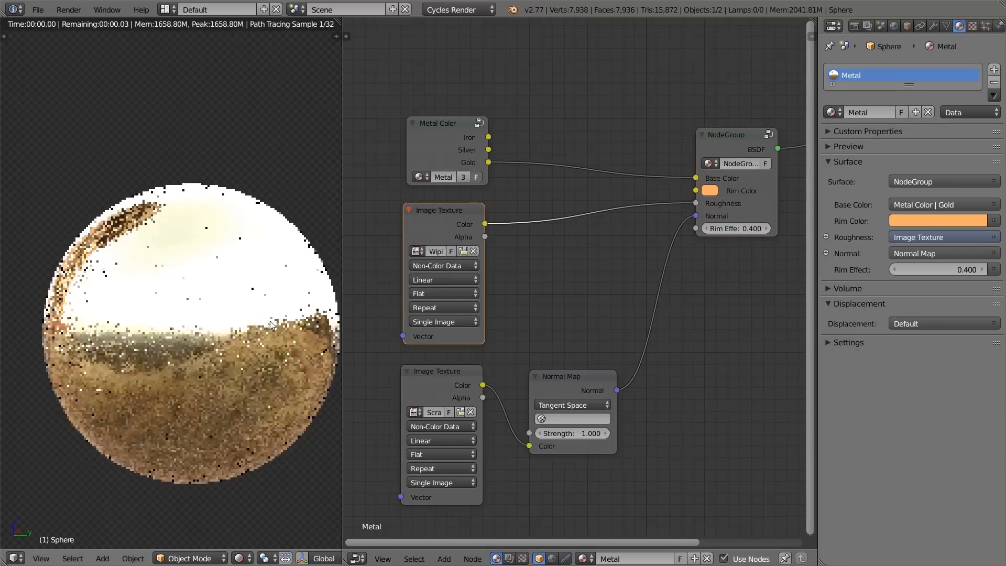
{"action": "scroll", "coordinate": [211, 349], "scroll_direction": "down", "scroll_amount": 4}
{"action": "scroll", "coordinate": [210, 397], "scroll_direction": "up", "scroll_amount": 3}
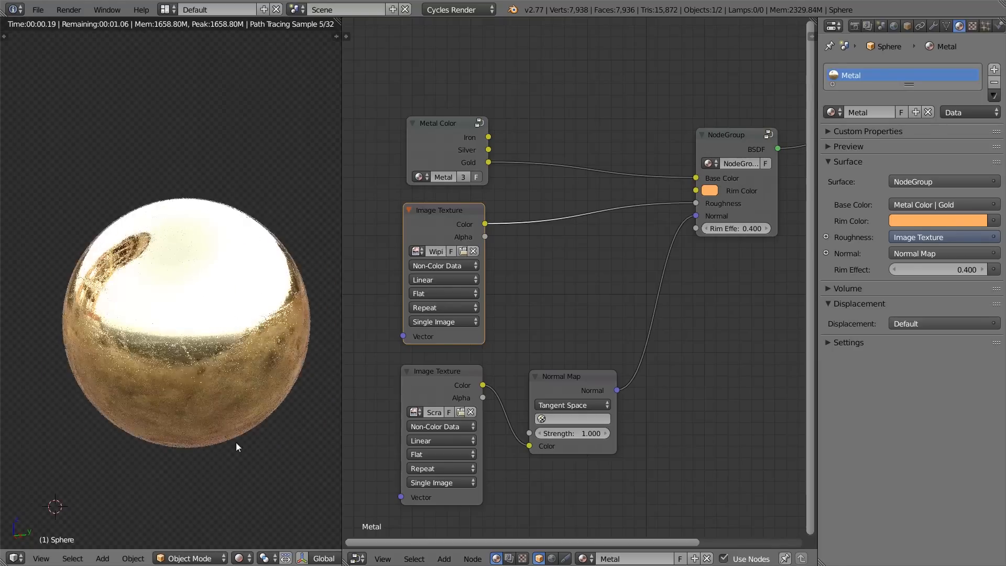
{"action": "middle_click_drag", "start_coordinate": [223, 425], "coordinate": [149, 274], "text": "shift"}
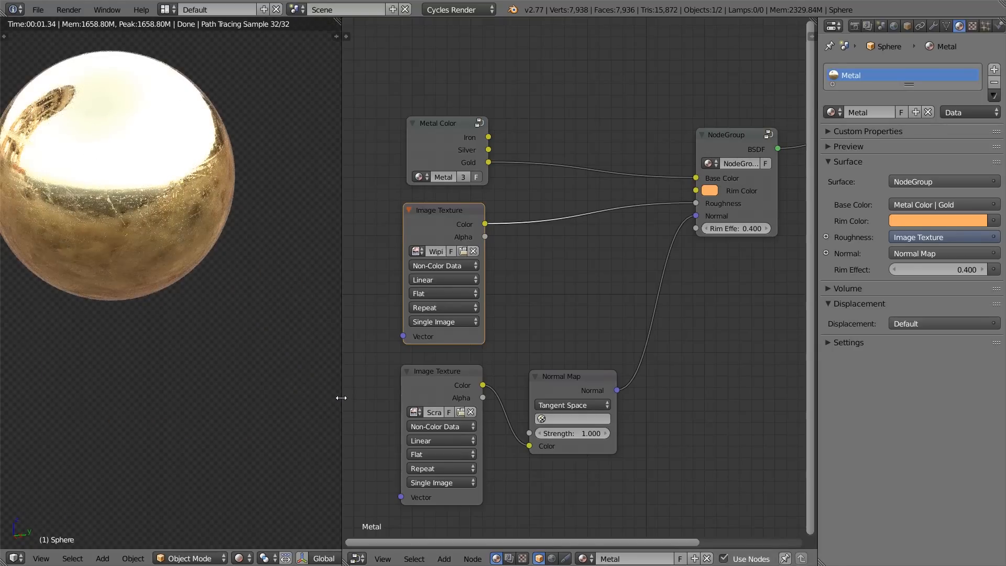
Step: Widen the 3D viewport, switch to an empty layer, centre the 3D cursor and add a plane
{"action": "left_click_drag", "start_coordinate": [342, 401], "coordinate": [538, 408]}
{"action": "middle_click_drag", "start_coordinate": [344, 290], "coordinate": [369, 474]}
{"action": "left_click", "coordinate": [368, 553]}
{"action": "key", "text": "shift+c"}
{"action": "key", "text": "shift+a"}
{"action": "mouse_move", "coordinate": [360, 313]}
{"action": "left_click", "coordinate": [405, 315]}
{"action": "scroll", "coordinate": [306, 256], "scroll_direction": "up", "scroll_amount": 3}
{"action": "middle_click_drag", "start_coordinate": [275, 175], "coordinate": [320, 259], "text": "shift"}
{"action": "scroll", "coordinate": [320, 258], "scroll_direction": "down", "scroll_amount": 2}
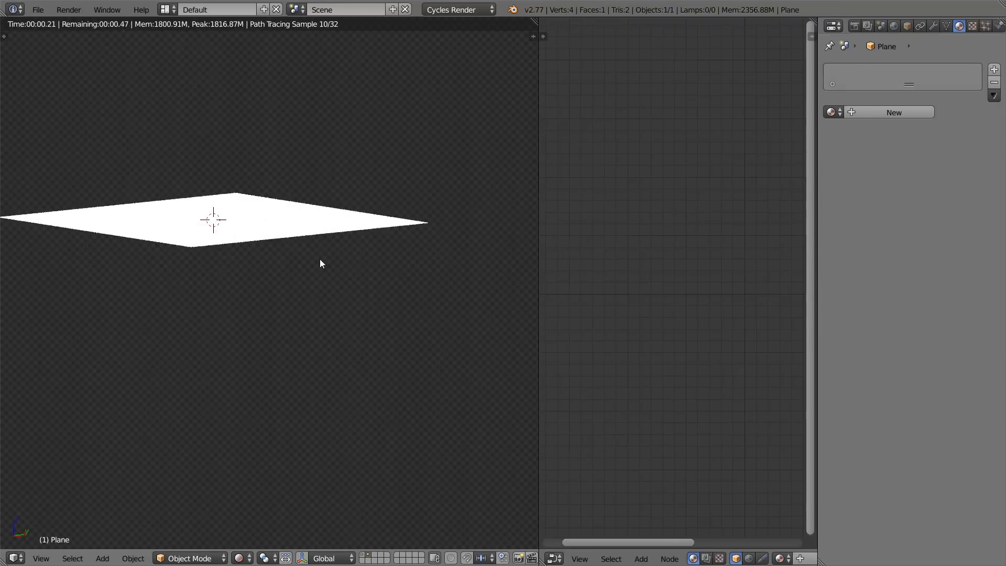
Step: Unwrap the plane's UVs and assign the existing Metal material to the plane
{"action": "key", "text": "Tab"}
{"action": "key", "text": "u"}
{"action": "left_click", "coordinate": [313, 175]}
{"action": "key", "text": "Tab"}
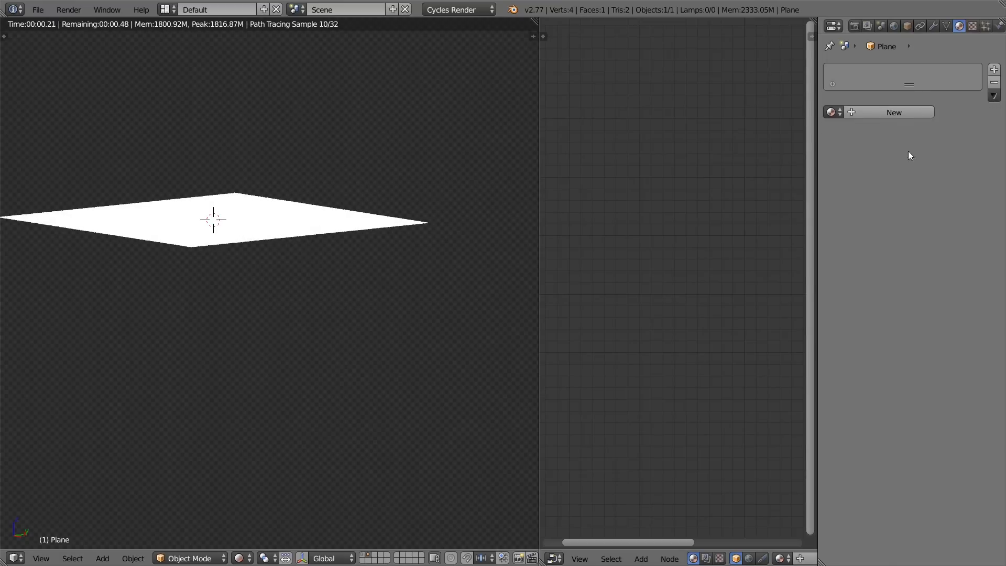
{"action": "left_click", "coordinate": [832, 112]}
{"action": "left_click", "coordinate": [766, 132]}
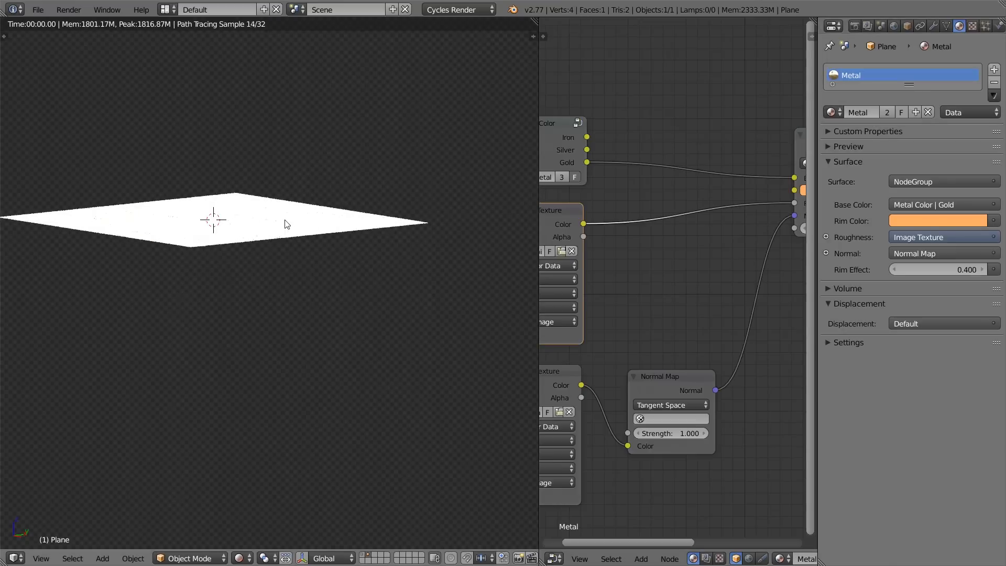
Step: Set the world Background node's strength to 1.000
{"action": "mouse_move", "coordinate": [291, 166]}
{"action": "middle_mouse_down"}
{"action": "mouse_move", "coordinate": [303, 129]}
{"action": "mouse_move", "coordinate": [301, 162]}
{"action": "middle_mouse_up"}
{"action": "key", "text": "KP_7"}
{"action": "middle_click_drag", "start_coordinate": [262, 260], "coordinate": [403, 202]}
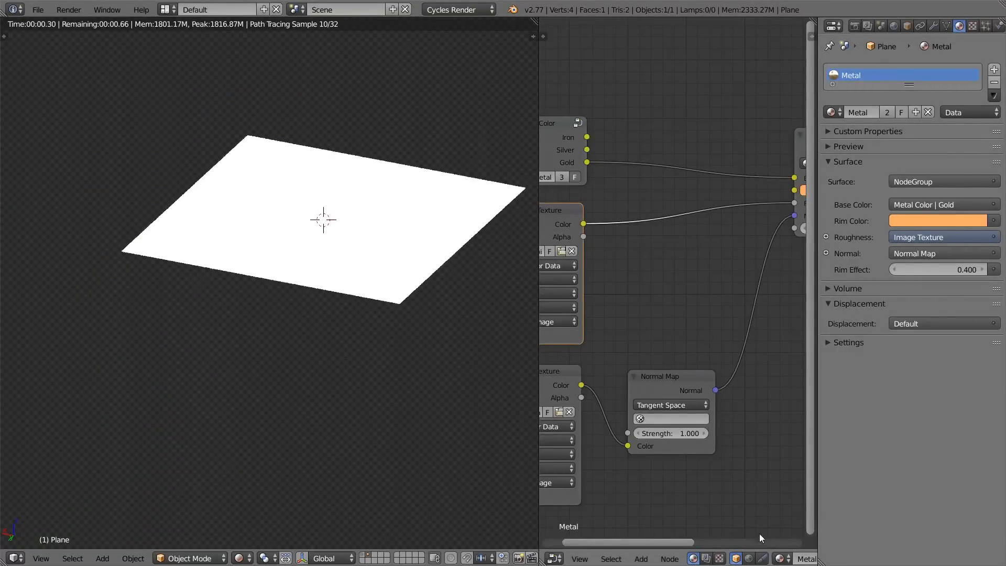
{"action": "left_click", "coordinate": [749, 559]}
{"action": "scroll", "coordinate": [649, 208], "scroll_direction": "down", "scroll_amount": 2}
{"action": "left_click", "coordinate": [671, 171]}
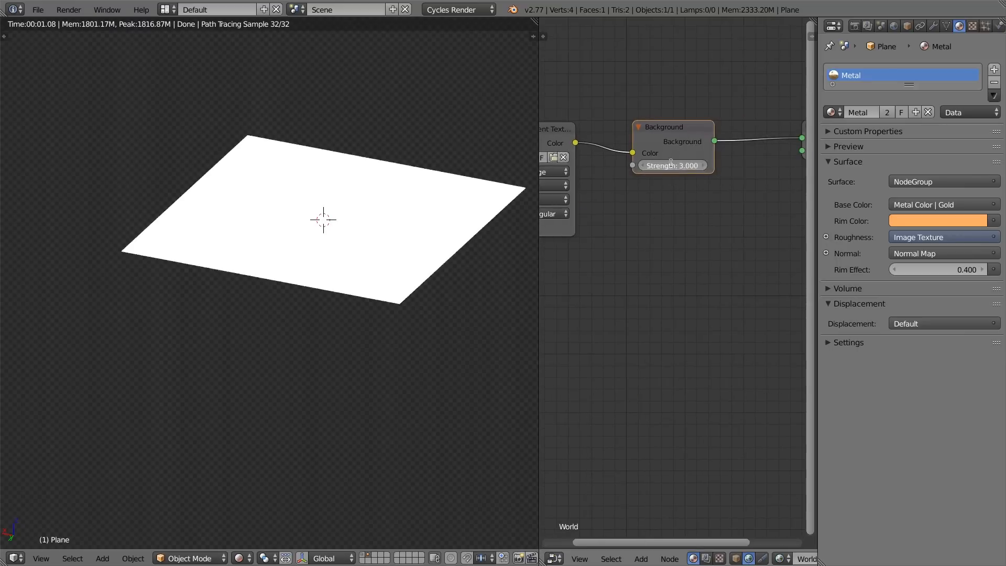
{"action": "type", "text": "1"}
{"action": "key", "text": "Return"}
Step: Examine the scratches and wiping residue in the plane's rendered reflection from close up and different angles
{"action": "scroll", "coordinate": [477, 236], "scroll_direction": "up", "scroll_amount": 2}
{"action": "middle_click_drag", "start_coordinate": [428, 226], "coordinate": [215, 262]}
{"action": "scroll", "coordinate": [287, 222], "scroll_direction": "up", "scroll_amount": 4}
{"action": "middle_click_drag", "start_coordinate": [294, 177], "coordinate": [342, 227]}
{"action": "scroll", "coordinate": [346, 225], "scroll_direction": "up", "scroll_amount": 2}
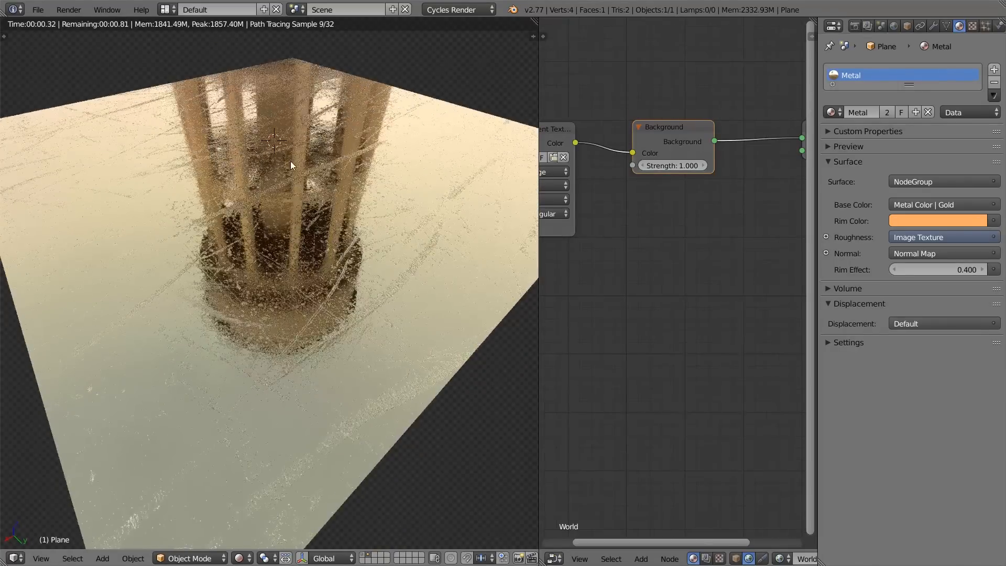
{"action": "scroll", "coordinate": [242, 321], "scroll_direction": "up", "scroll_amount": 2}
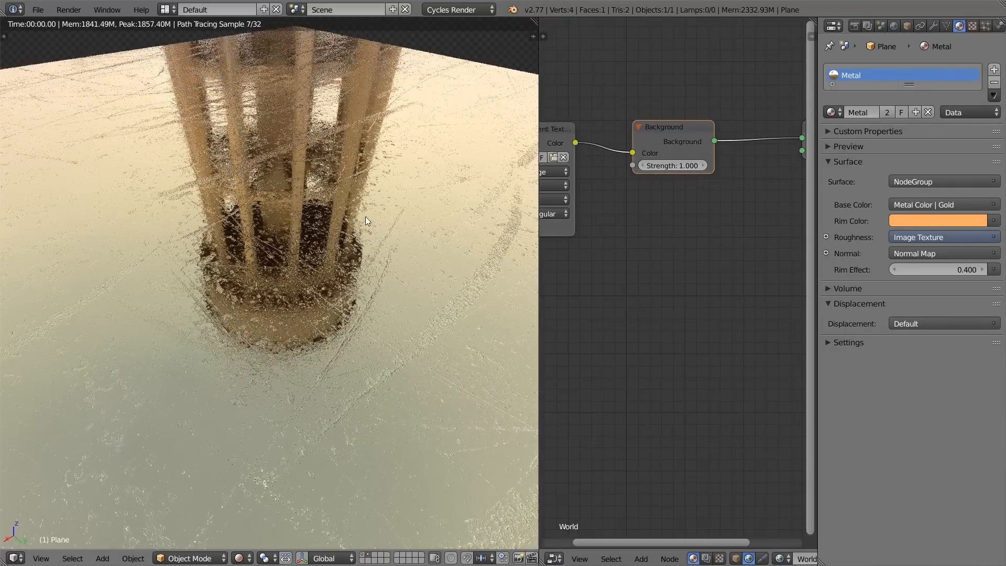
{"action": "scroll", "coordinate": [307, 309], "scroll_direction": "down", "scroll_amount": 2}
Step: Switch the node editor back to the plane's Metal material and widen it to show the texture nodes
{"action": "middle_click_drag", "start_coordinate": [644, 237], "coordinate": [692, 260]}
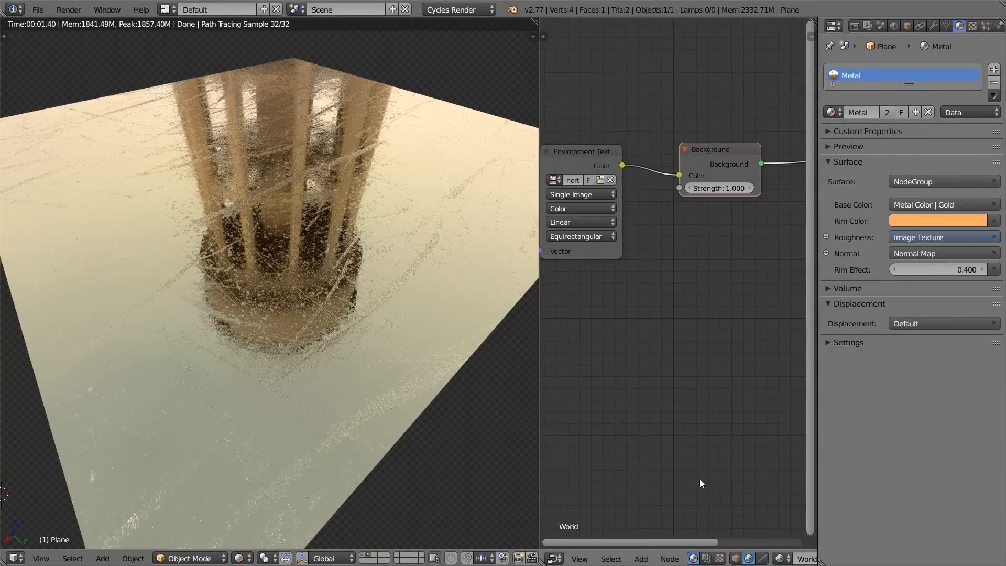
{"action": "left_click", "coordinate": [737, 558]}
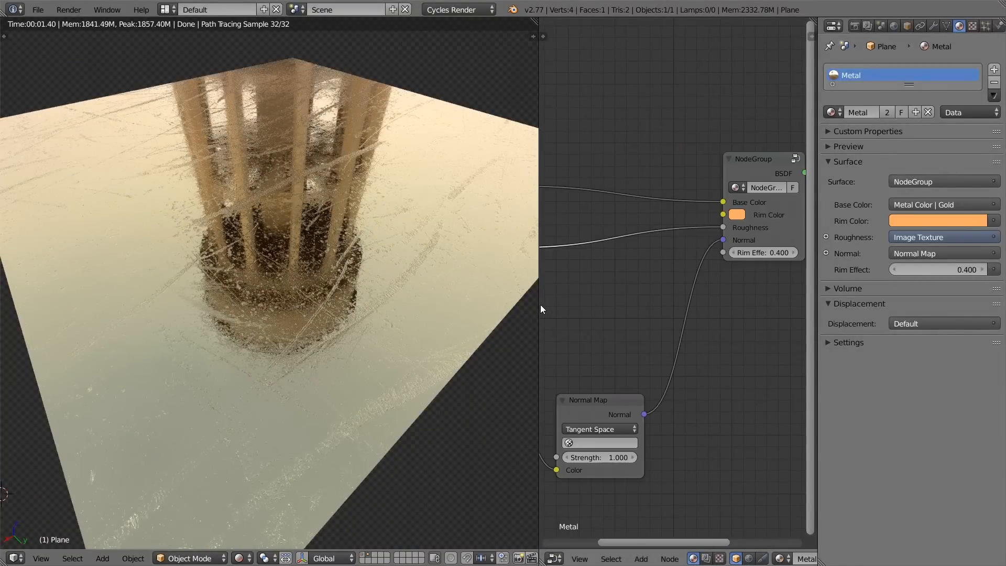
{"action": "left_click_drag", "start_coordinate": [538, 302], "coordinate": [404, 300]}
{"action": "middle_click_drag", "start_coordinate": [601, 276], "coordinate": [686, 275]}
{"action": "scroll", "coordinate": [624, 288], "scroll_direction": "down", "scroll_amount": 1}
{"action": "left_click_drag", "start_coordinate": [625, 219], "coordinate": [626, 235], "text": "ctrl"}
{"action": "left_click_drag", "start_coordinate": [537, 251], "coordinate": [731, 232]}
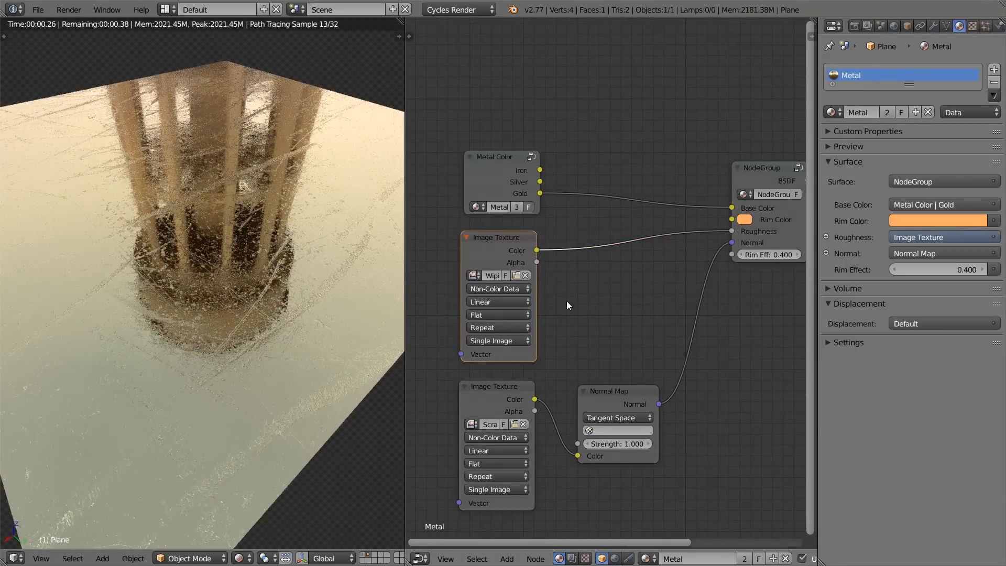
Step: Cut the link between the Normal Map node and the metal group's Normal input and check the reflection
{"action": "scroll", "coordinate": [491, 294], "scroll_direction": "down", "scroll_amount": 1}
{"action": "scroll", "coordinate": [587, 299], "scroll_direction": "down", "scroll_amount": 1}
{"action": "left_click_drag", "start_coordinate": [672, 279], "coordinate": [708, 322], "text": "ctrl"}
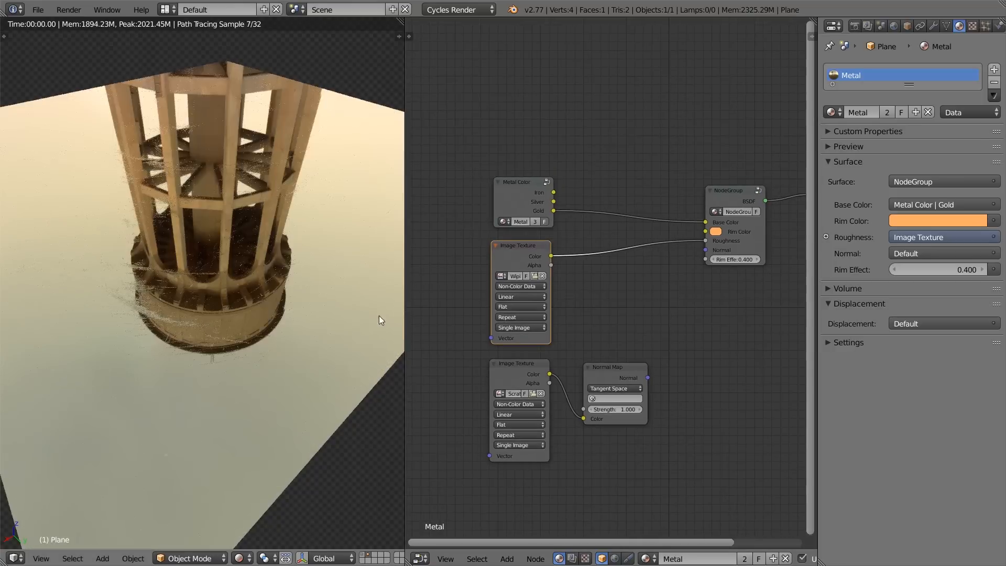
{"action": "mouse_move", "coordinate": [205, 255]}
{"action": "middle_mouse_down"}
{"action": "mouse_move", "coordinate": [230, 256]}
{"action": "mouse_move", "coordinate": [206, 260]}
{"action": "middle_mouse_up"}
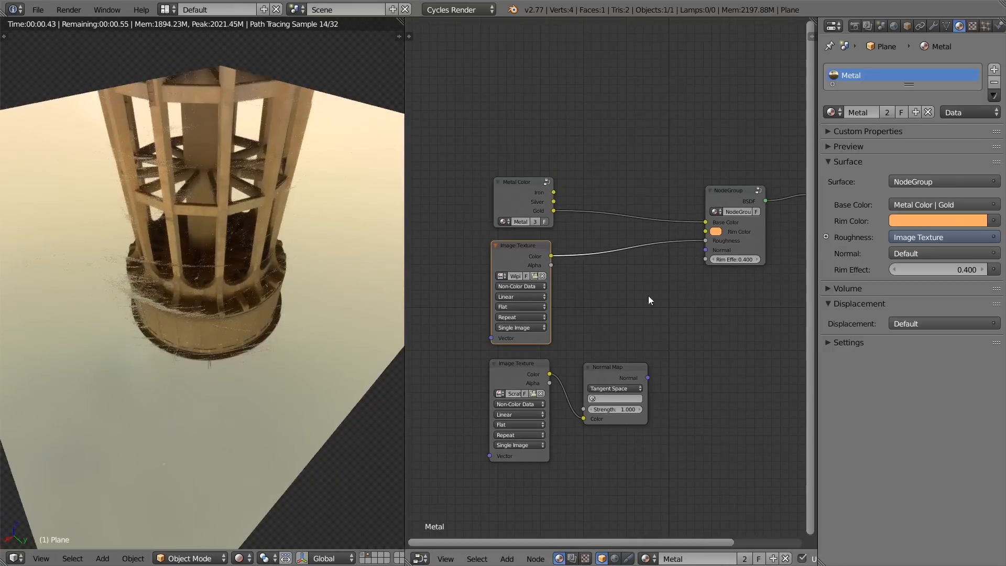
Step: Insert a ColorRamp node between the wiping residue texture and the metal group's Roughness input
{"action": "scroll", "coordinate": [587, 269], "scroll_direction": "up", "scroll_amount": 1}
{"action": "key", "text": "shift+a"}
{"action": "mouse_move", "coordinate": [587, 359]}
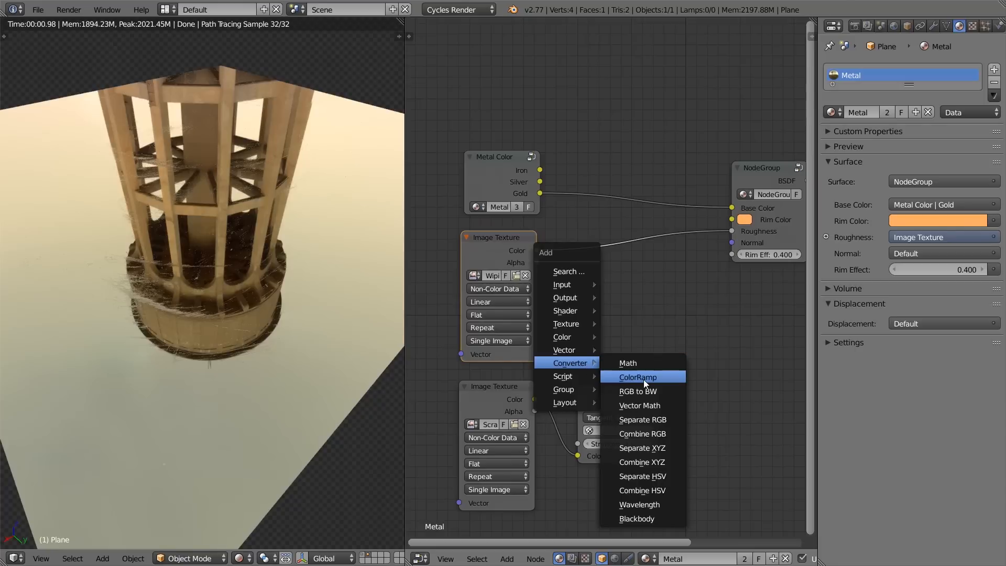
{"action": "left_click", "coordinate": [634, 361]}
{"action": "left_click", "coordinate": [579, 223]}
Step: Shift the ColorRamp's end stop toward the middle of the gradient to adjust the residue roughness, and collapse the node
{"action": "left_click_drag", "start_coordinate": [705, 290], "coordinate": [648, 289]}
{"action": "mouse_move", "coordinate": [192, 322]}
{"action": "middle_mouse_down"}
{"action": "mouse_move", "coordinate": [225, 329]}
{"action": "mouse_move", "coordinate": [177, 310]}
{"action": "middle_mouse_up"}
{"action": "left_click_drag", "start_coordinate": [635, 291], "coordinate": [672, 301]}
{"action": "middle_click_drag", "start_coordinate": [671, 301], "coordinate": [648, 296]}
{"action": "left_click", "coordinate": [562, 229]}
Step: Move the scratches texture and Normal Map nodes down together, away from the wiping residue texture
{"action": "left_click", "coordinate": [494, 390]}
{"action": "left_click", "coordinate": [565, 389], "text": "shift"}
{"action": "key", "text": "a"}
{"action": "left_click", "coordinate": [484, 397]}
{"action": "left_click", "coordinate": [588, 396], "text": "shift"}
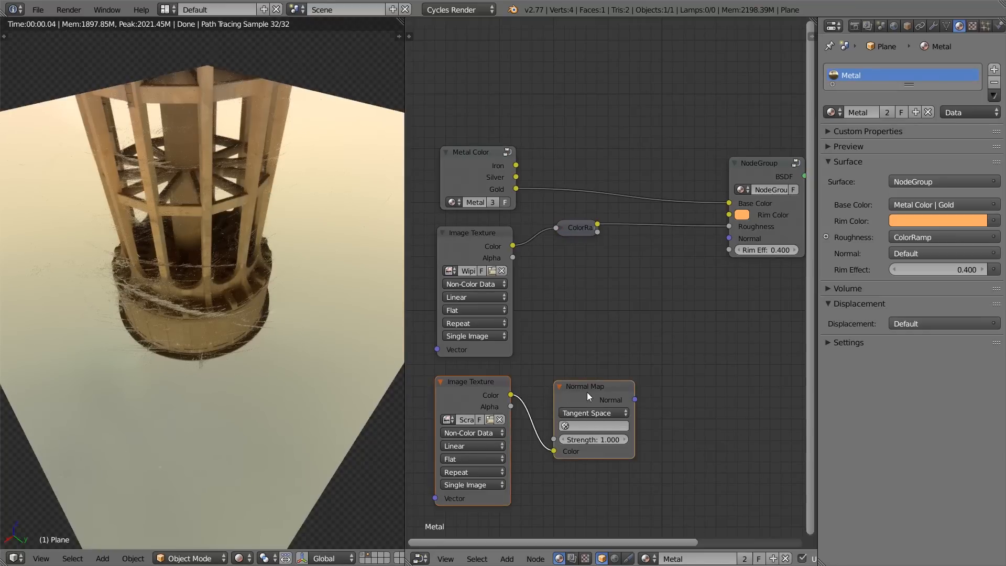
{"action": "left_click_drag", "start_coordinate": [587, 393], "coordinate": [579, 472]}
{"action": "middle_click_drag", "start_coordinate": [579, 472], "coordinate": [609, 400]}
Step: Move the Metal Color, wiping residue texture and ColorRamp nodes up together to free space above the scratches texture
{"action": "left_click", "coordinate": [505, 164]}
{"action": "key", "text": "a"}
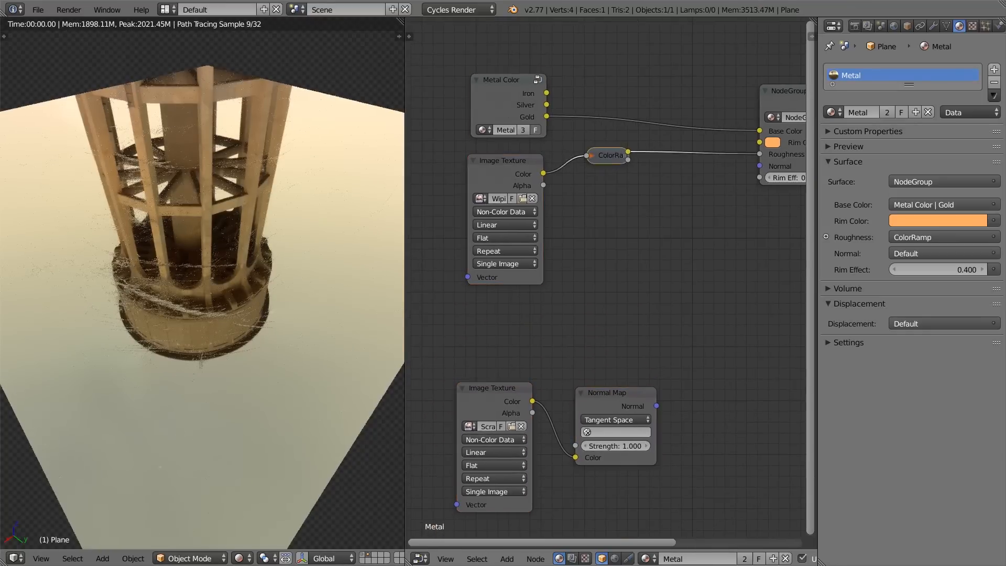
{"action": "key", "text": "b"}
{"action": "left_click_drag", "start_coordinate": [488, 64], "coordinate": [629, 248]}
{"action": "key", "text": "g"}
{"action": "left_click", "coordinate": [621, 165]}
Step: Duplicate the wiping residue texture node below itself and load HandSmudgesLight003_OVERLAY_6K.jpg into the copy
{"action": "left_click", "coordinate": [506, 95]}
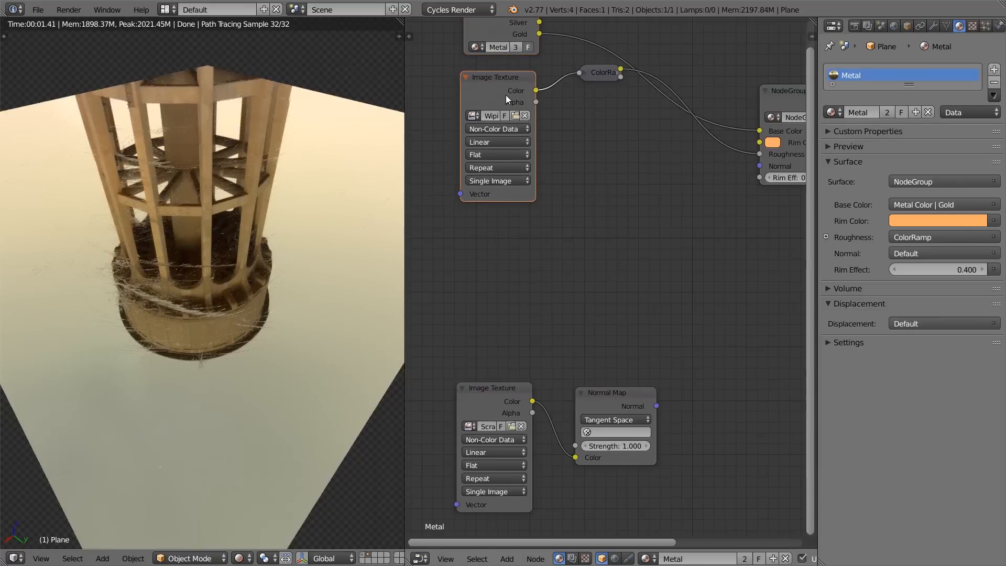
{"action": "key", "text": "shift+d"}
{"action": "left_click", "coordinate": [505, 241]}
{"action": "left_click", "coordinate": [515, 261]}
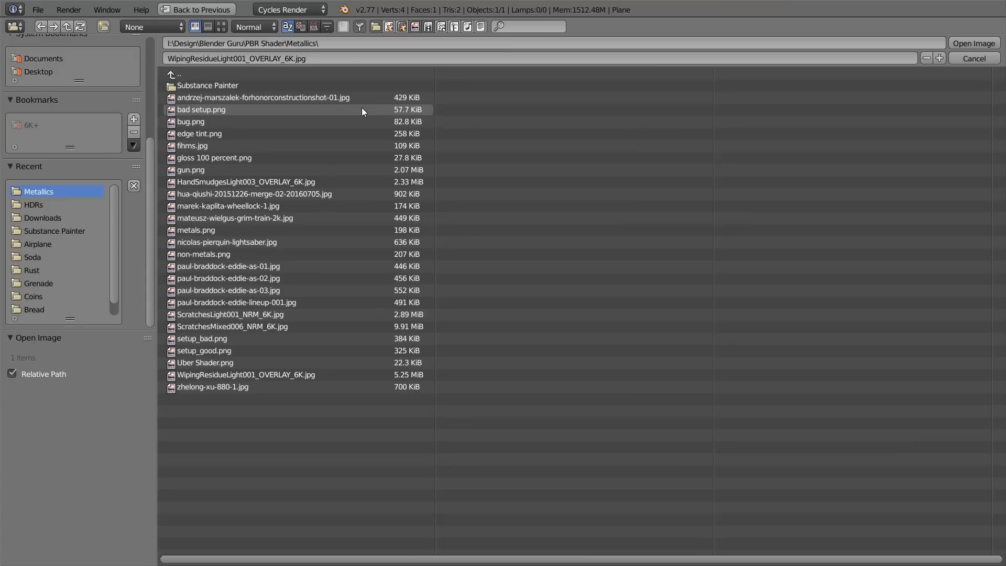
{"action": "left_click", "coordinate": [222, 25]}
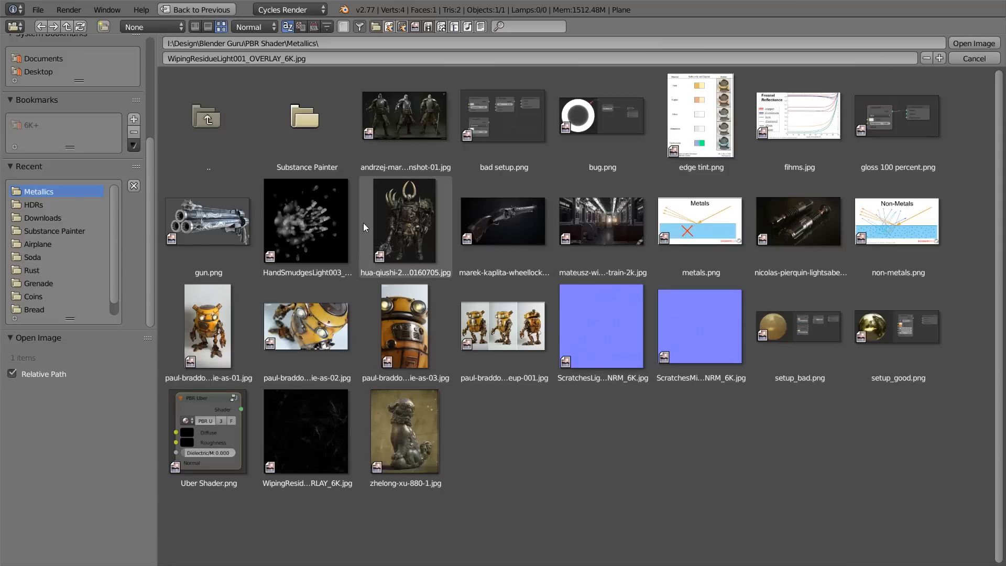
{"action": "left_click", "coordinate": [325, 227]}
{"action": "left_click", "coordinate": [967, 46]}
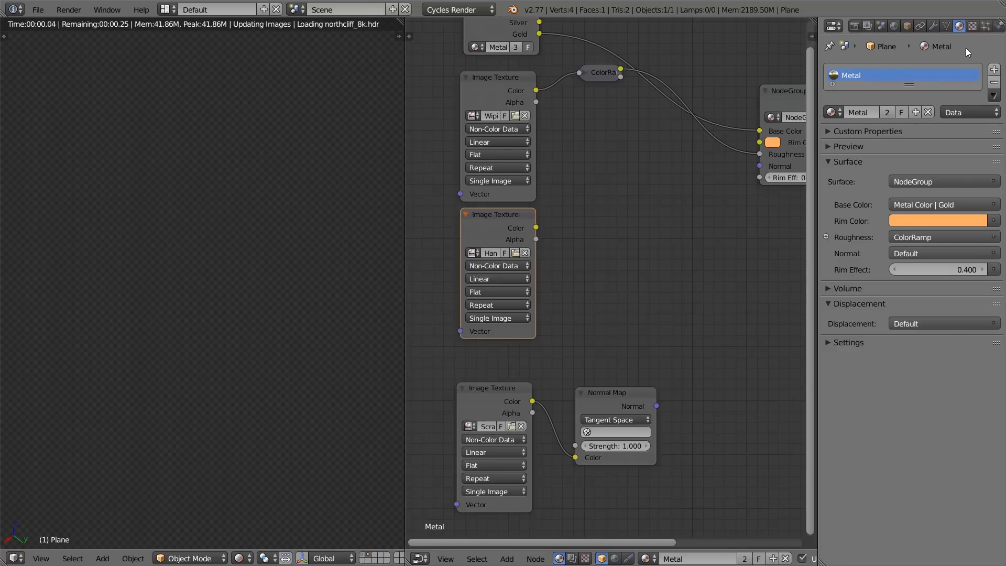
Step: Connect the hand smudges texture's Color output to the metal group's Roughness input and inspect the plane's reflection
{"action": "left_click_drag", "start_coordinate": [535, 227], "coordinate": [759, 154]}
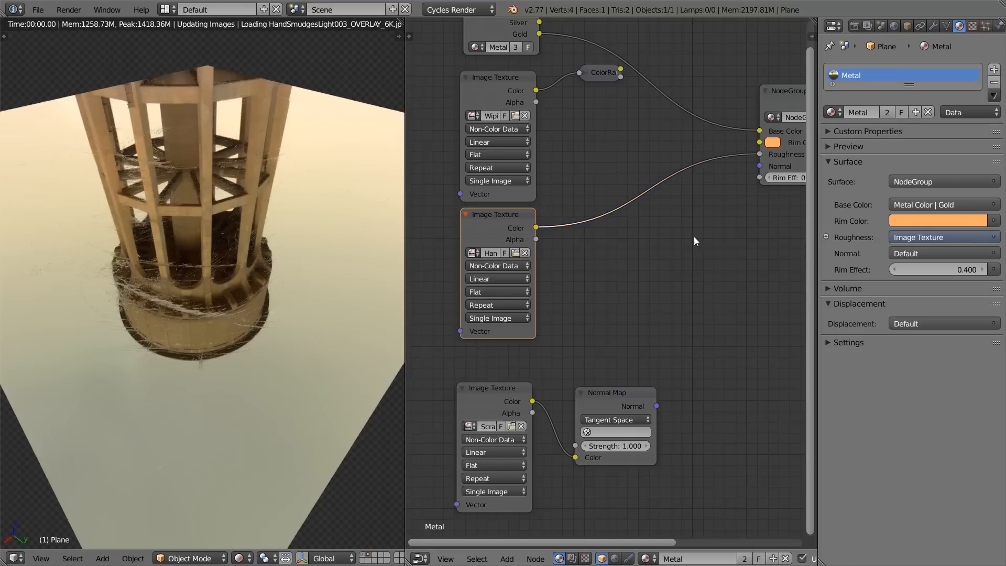
{"action": "mouse_move", "coordinate": [236, 186]}
{"action": "middle_mouse_down"}
{"action": "mouse_move", "coordinate": [294, 192]}
{"action": "mouse_move", "coordinate": [280, 183]}
{"action": "mouse_move", "coordinate": [177, 220]}
{"action": "middle_mouse_up"}
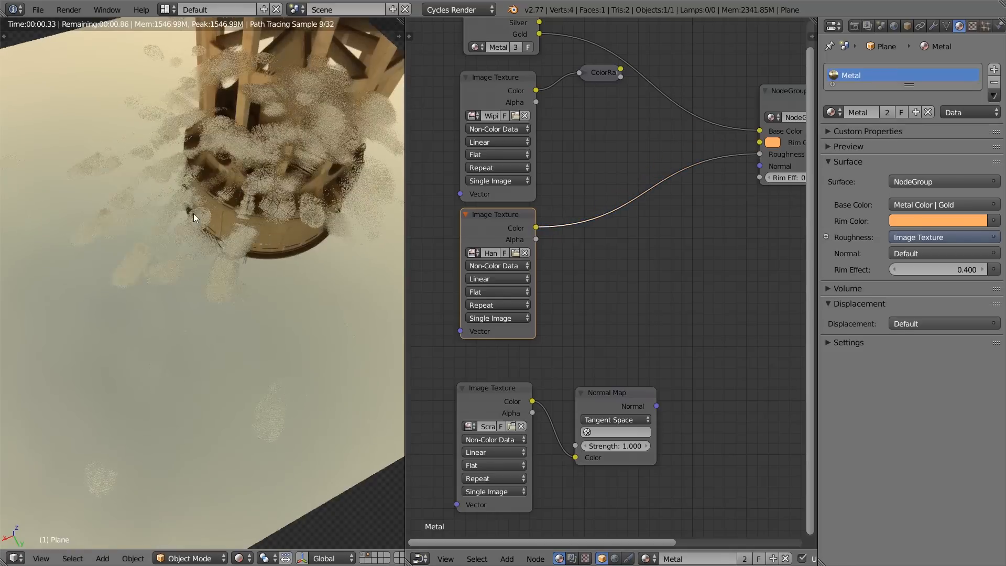
{"action": "middle_click_drag", "start_coordinate": [268, 187], "coordinate": [270, 223]}
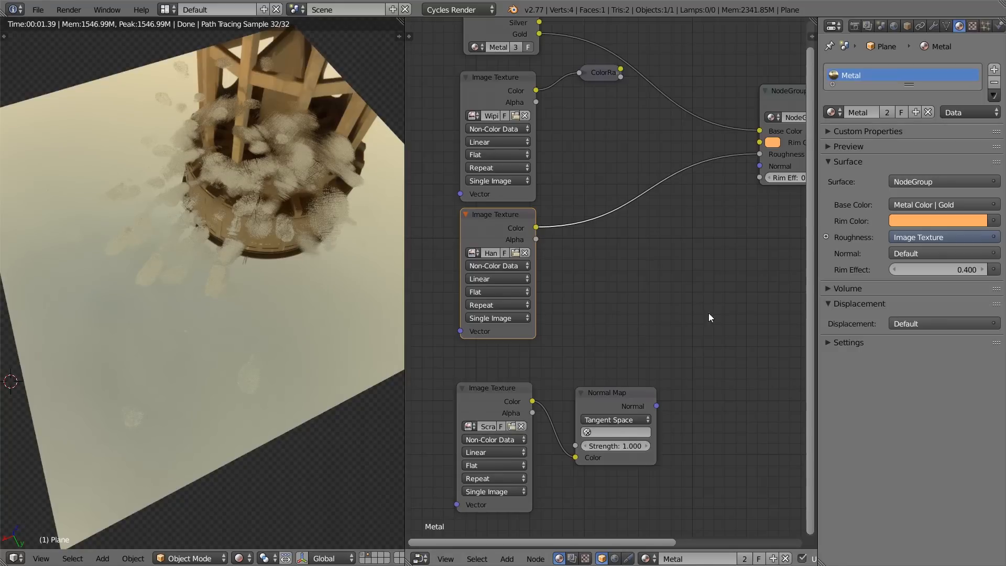
{"action": "scroll", "coordinate": [199, 296], "scroll_direction": "up", "scroll_amount": 2}
{"action": "middle_click_drag", "start_coordinate": [199, 291], "coordinate": [266, 162]}
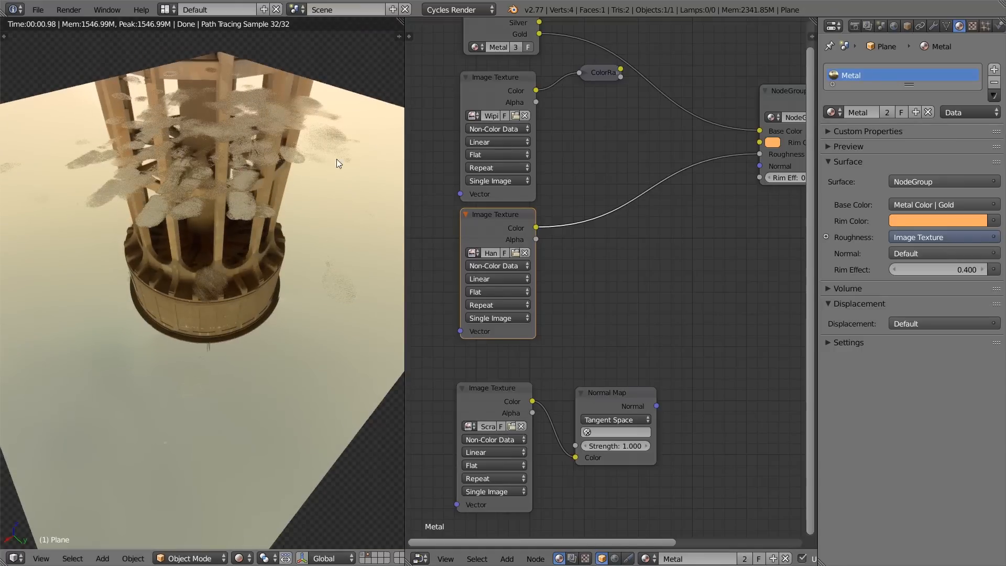
Step: Insert a Mix color node before the metal group's Roughness, with the ColorRamp in Color1 and hand smudges in Color2
{"action": "left_click_drag", "start_coordinate": [602, 73], "coordinate": [577, 100]}
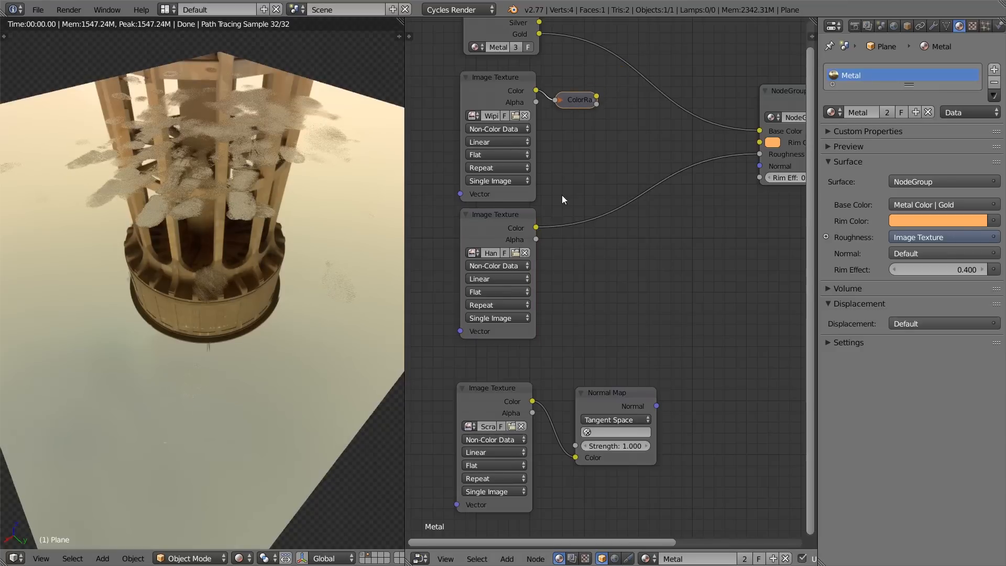
{"action": "left_click", "coordinate": [501, 120]}
{"action": "middle_click_drag", "start_coordinate": [626, 164], "coordinate": [553, 208]}
{"action": "key", "text": "shift+a"}
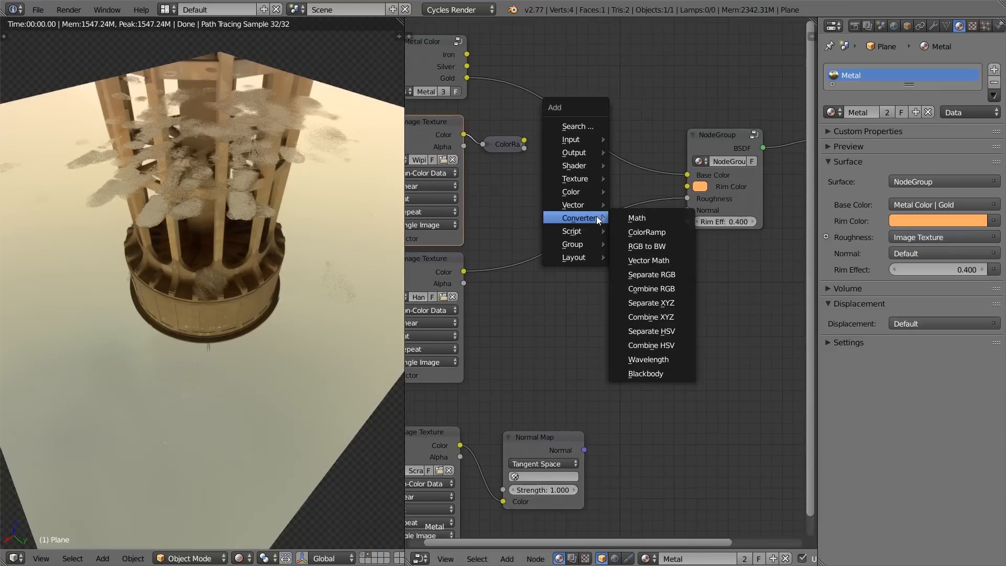
{"action": "left_click", "coordinate": [635, 191]}
{"action": "left_click", "coordinate": [567, 182]}
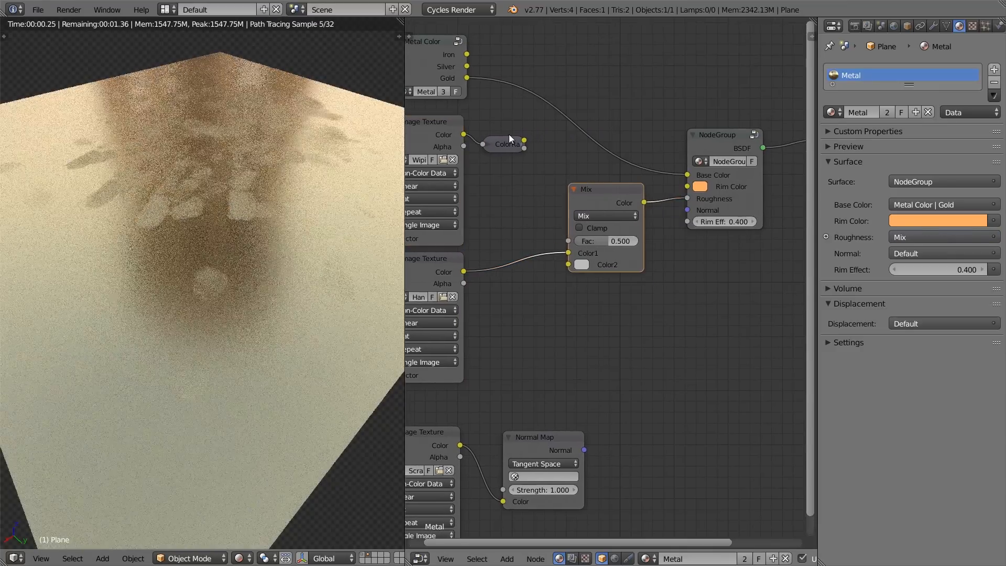
{"action": "left_click_drag", "start_coordinate": [524, 140], "coordinate": [574, 254]}
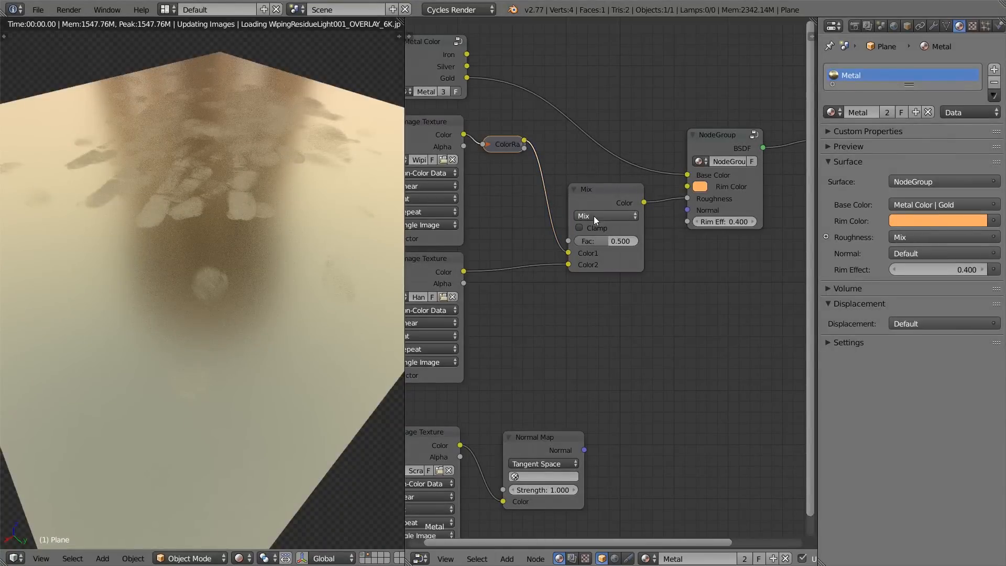
Step: Set the Mix node's blend type to Screen with a factor of 1.000 and inspect the plane
{"action": "left_click", "coordinate": [593, 218]}
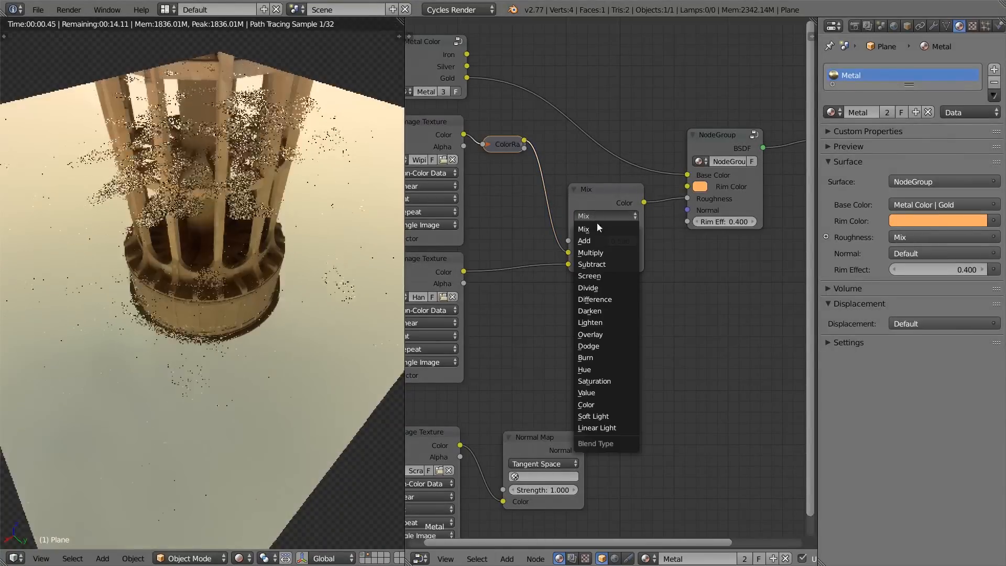
{"action": "left_click", "coordinate": [603, 276]}
{"action": "middle_click_drag", "start_coordinate": [184, 289], "coordinate": [315, 266]}
Step: Reconnect the Normal Map's Normal output to the metal group's Normal input and inspect the combined surface detail
{"action": "scroll", "coordinate": [606, 280], "scroll_direction": "down", "scroll_amount": 2}
{"action": "middle_click_drag", "start_coordinate": [597, 314], "coordinate": [590, 297]}
{"action": "left_click_drag", "start_coordinate": [580, 407], "coordinate": [673, 203]}
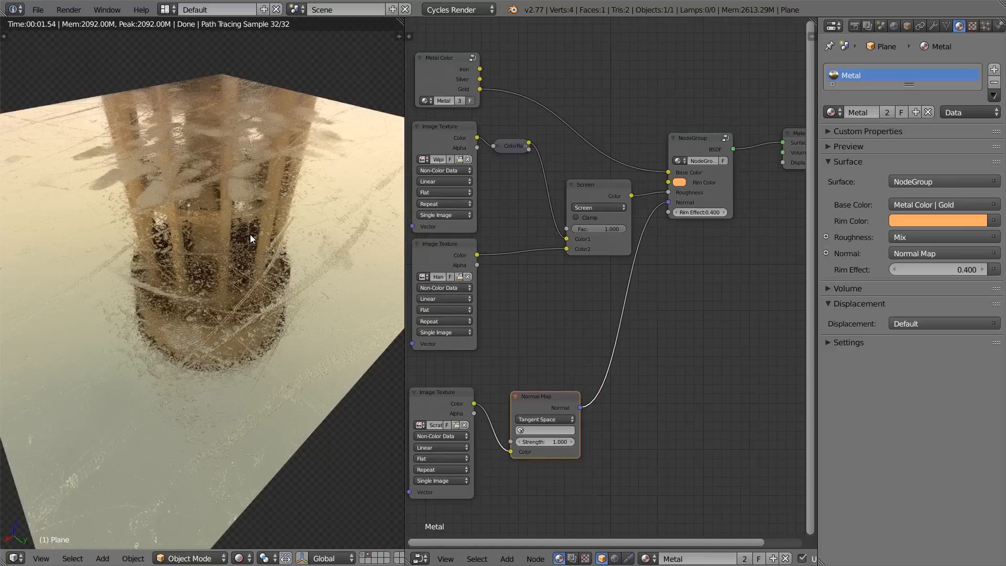
{"action": "middle_click_drag", "start_coordinate": [250, 234], "coordinate": [227, 249]}
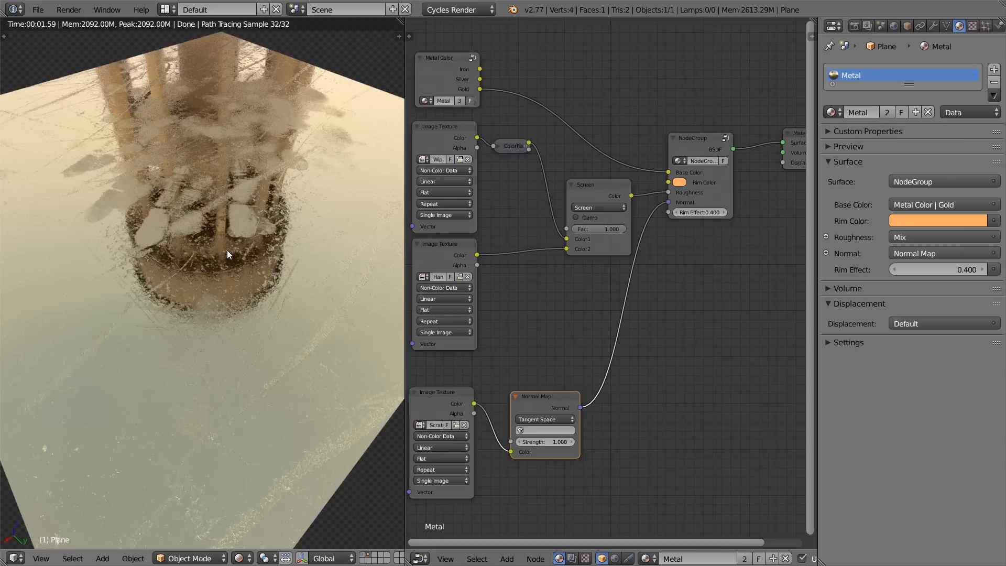
{"action": "mouse_move", "coordinate": [216, 243]}
{"action": "middle_mouse_down"}
{"action": "mouse_move", "coordinate": [231, 319]}
{"action": "mouse_move", "coordinate": [214, 330]}
{"action": "mouse_move", "coordinate": [212, 259]}
{"action": "mouse_move", "coordinate": [181, 260]}
{"action": "mouse_move", "coordinate": [174, 275]}
{"action": "mouse_move", "coordinate": [218, 262]}
{"action": "middle_mouse_up"}
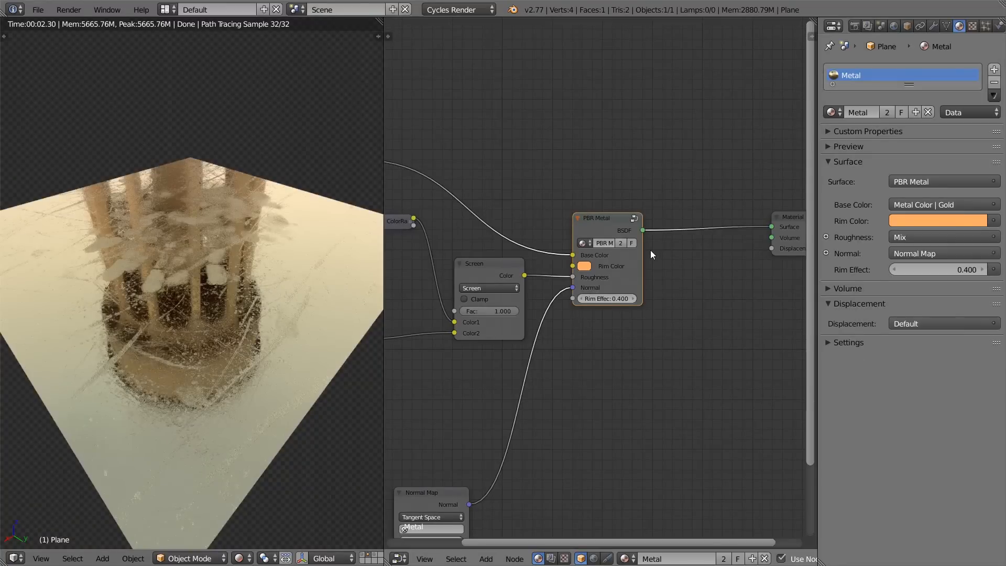
Step: Add the PBR Dielectric node group above the PBR Metal node
{"action": "scroll", "coordinate": [624, 226], "scroll_direction": "up", "scroll_amount": 2}
{"action": "left_click_drag", "start_coordinate": [546, 229], "coordinate": [543, 238]}
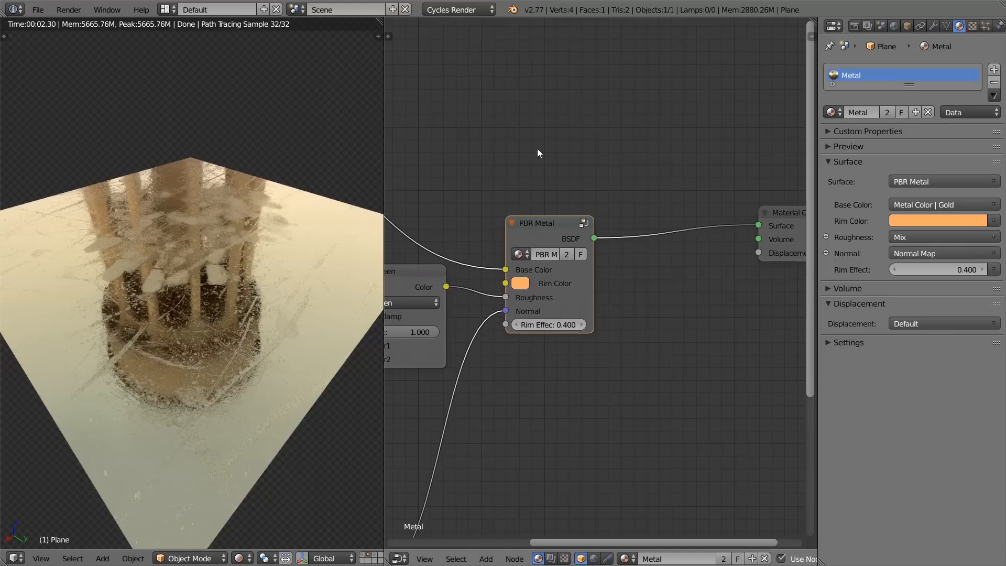
{"action": "key", "text": "shift+a"}
{"action": "mouse_move", "coordinate": [533, 215]}
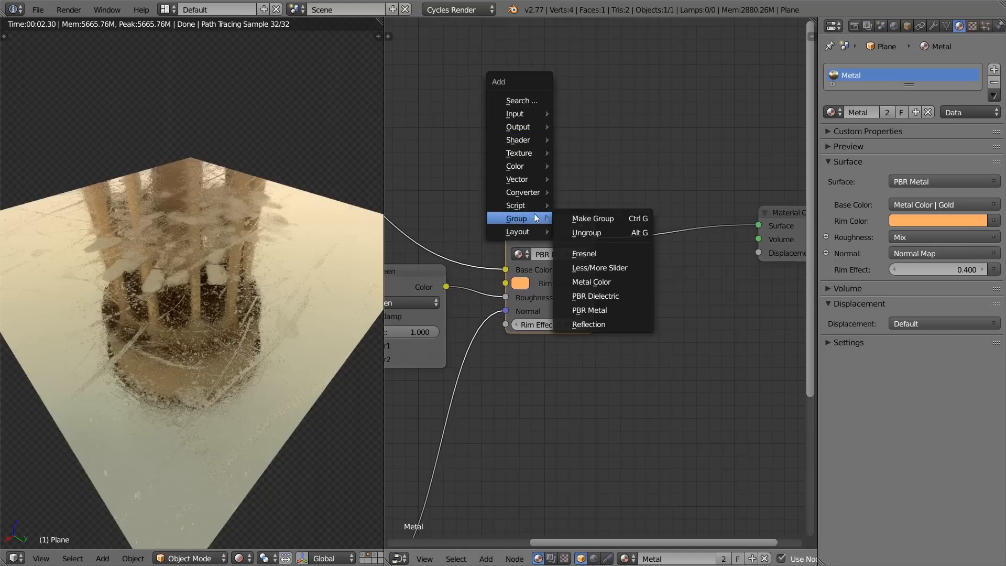
{"action": "left_click", "coordinate": [621, 297]}
{"action": "left_click", "coordinate": [568, 110], "text": "ctrl+shift"}
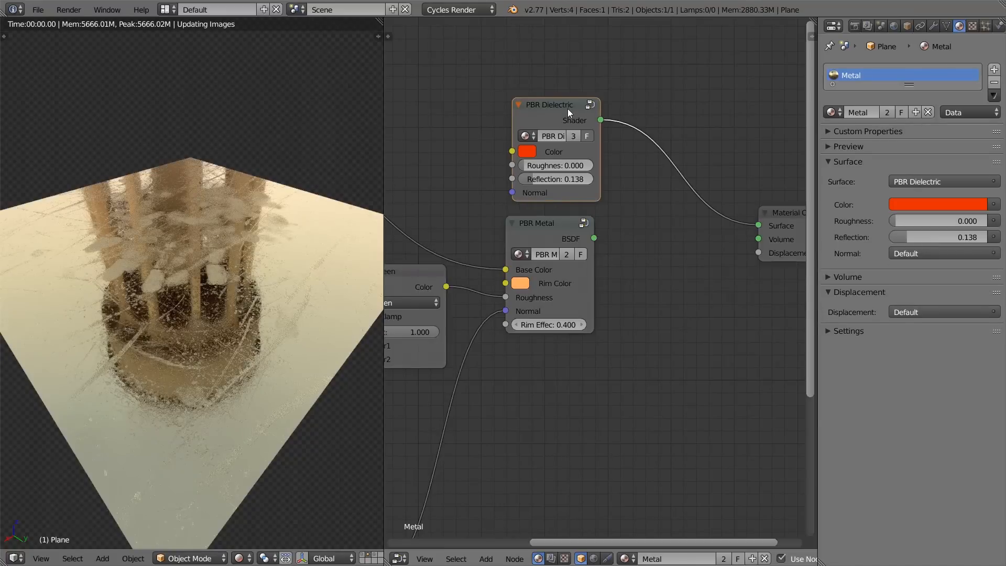
Step: Align the PBR Metal node directly beneath PBR Dielectric and preview the dielectric shader on the plane
{"action": "left_click", "coordinate": [526, 226], "text": "ctrl+shift"}
{"action": "key", "text": "g"}
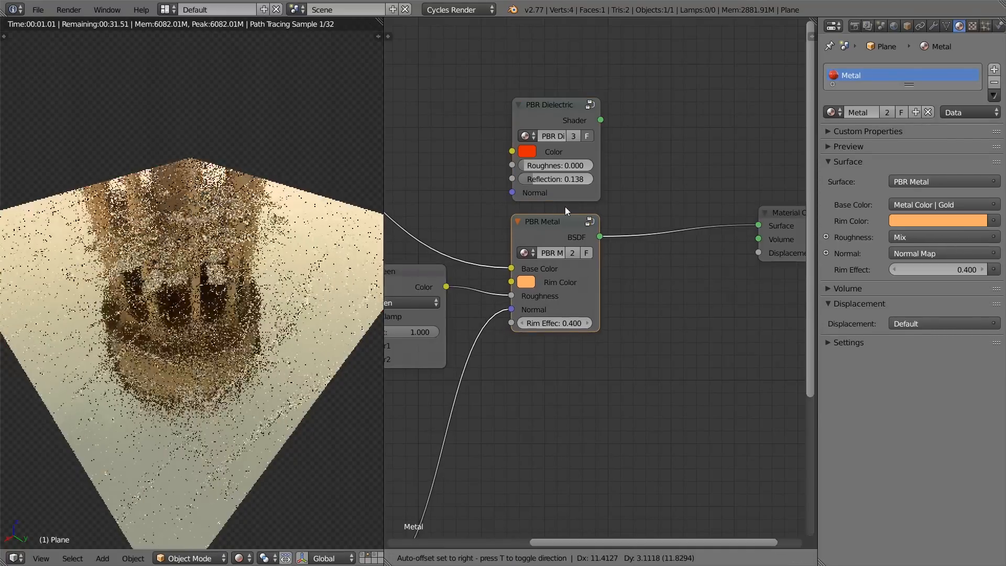
{"action": "left_click", "coordinate": [564, 199]}
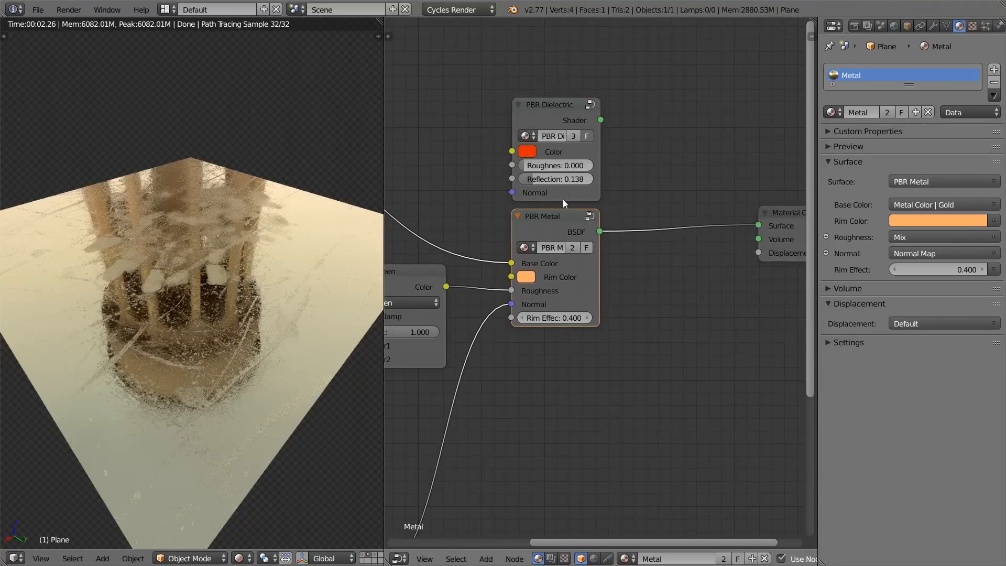
{"action": "left_click", "coordinate": [562, 109], "text": "ctrl+shift"}
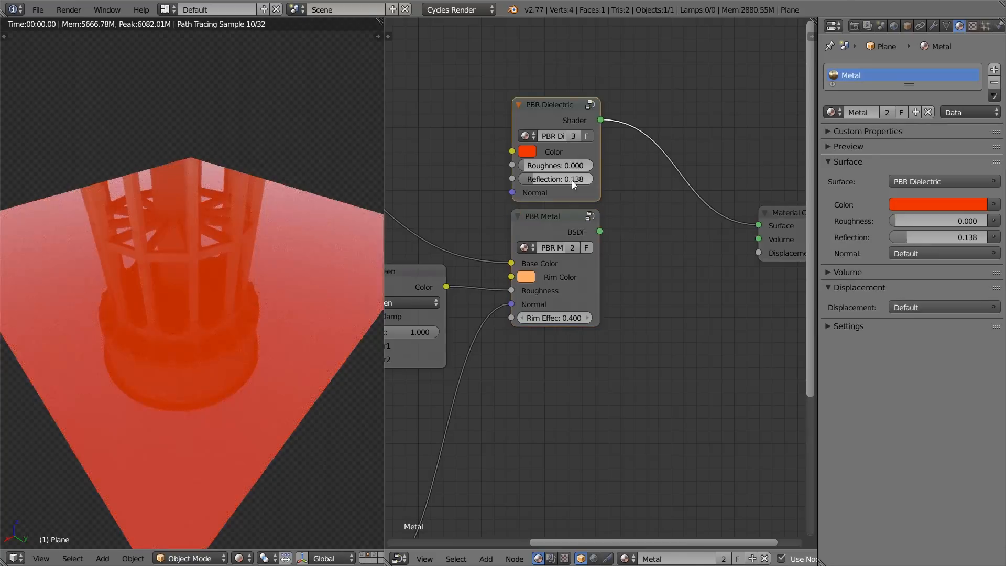
Step: Move the Material Output node farther away from the two PBR groups to make room between them
{"action": "key", "text": "shift+a"}
{"action": "mouse_move", "coordinate": [593, 330]}
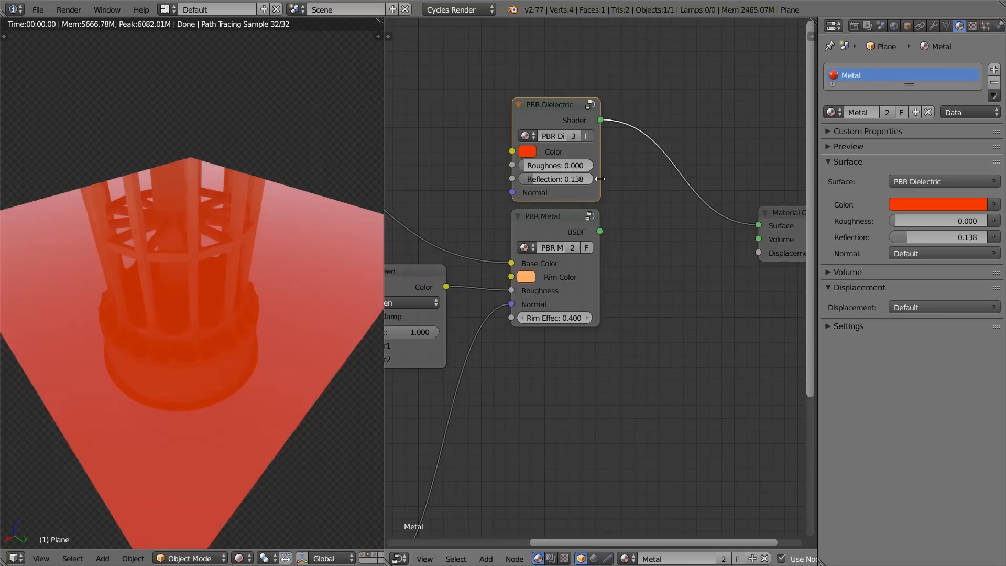
{"action": "middle_click_drag", "start_coordinate": [592, 192], "coordinate": [501, 164]}
{"action": "left_click_drag", "start_coordinate": [718, 190], "coordinate": [815, 118]}
{"action": "left_click", "coordinate": [461, 189]}
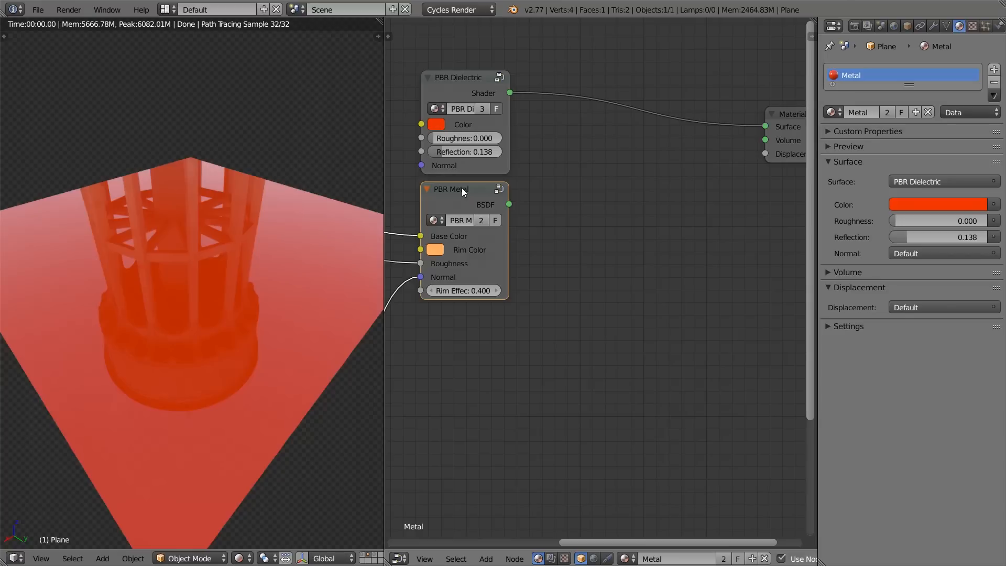
Step: Switch to Chrome and show the address of the "Physically Based Texturing for Artists" page
{"action": "key", "text": "alt+Tab"}
{"action": "key", "text": "alt+Tab"}
{"action": "key", "text": "alt+Tab"}
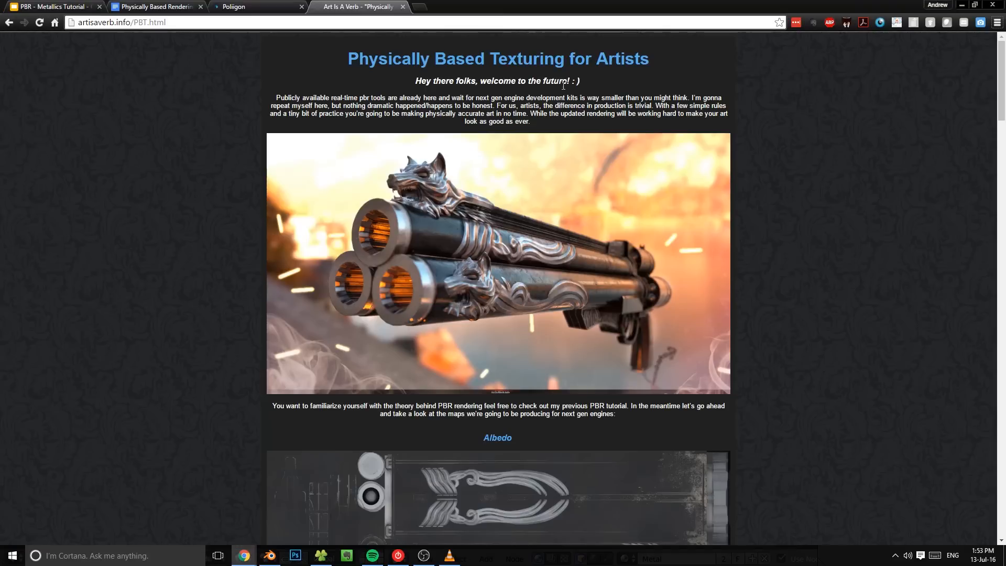
{"action": "left_click", "coordinate": [82, 23]}
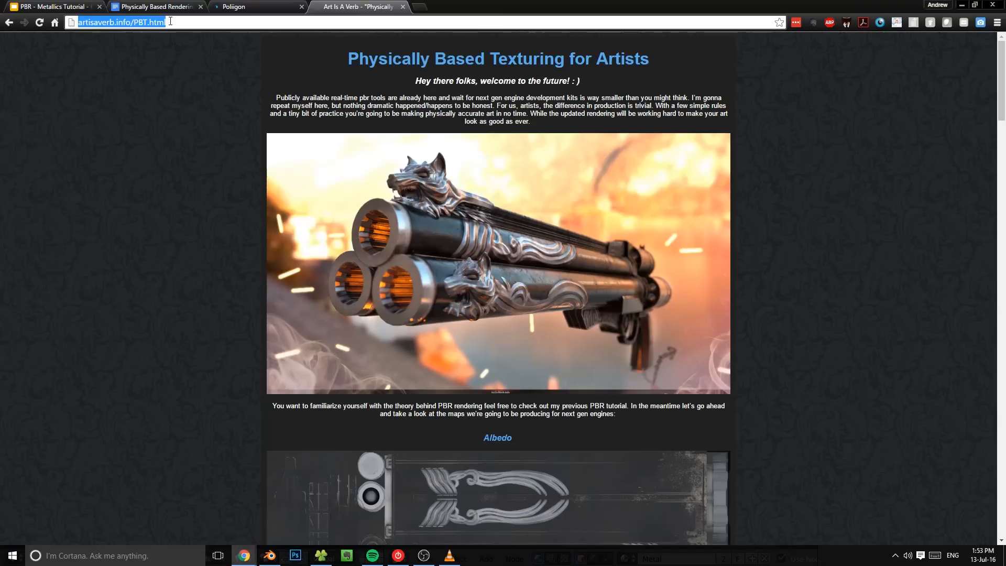
{"action": "left_click", "coordinate": [83, 24]}
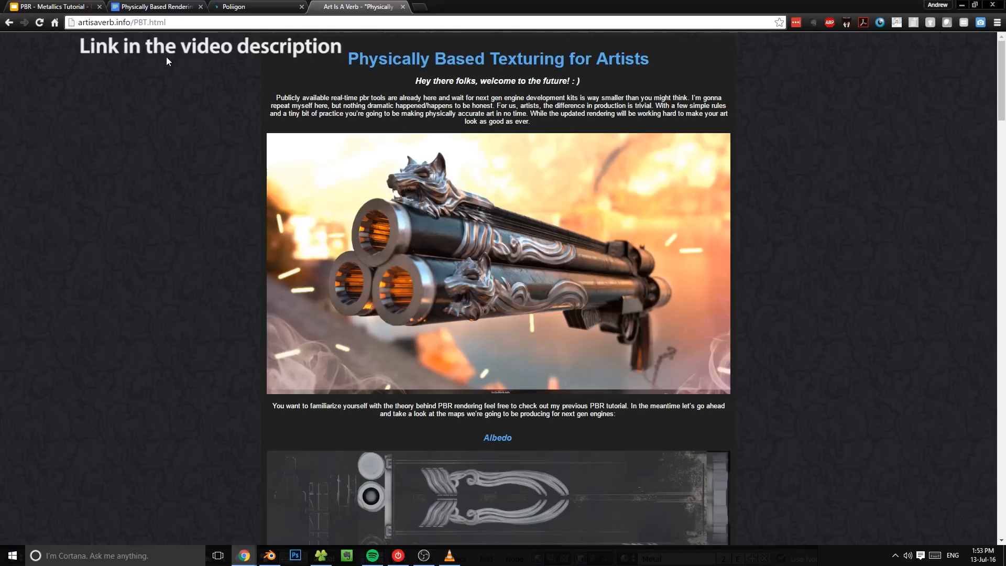
Step: Examine the Specular/Metallic section and its metallic map example on the texturing page
{"action": "scroll", "coordinate": [162, 178], "scroll_direction": "down", "scroll_amount": 15}
{"action": "scroll", "coordinate": [165, 229], "scroll_direction": "down", "scroll_amount": 20}
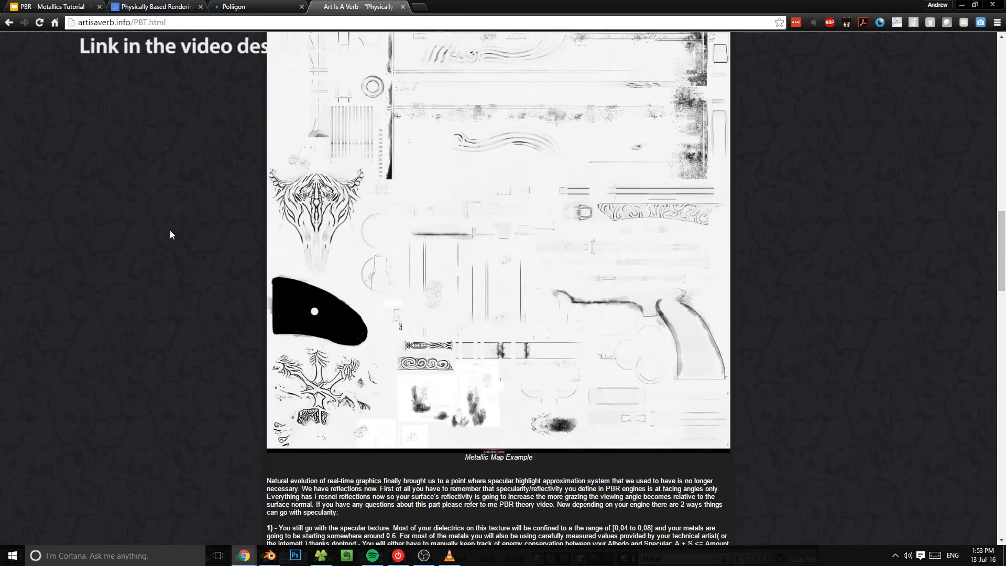
{"action": "scroll", "coordinate": [178, 257], "scroll_direction": "down", "scroll_amount": 12}
{"action": "scroll", "coordinate": [183, 278], "scroll_direction": "up", "scroll_amount": 20}
{"action": "scroll", "coordinate": [141, 209], "scroll_direction": "down", "scroll_amount": 7}
{"action": "scroll", "coordinate": [134, 230], "scroll_direction": "down", "scroll_amount": 10}
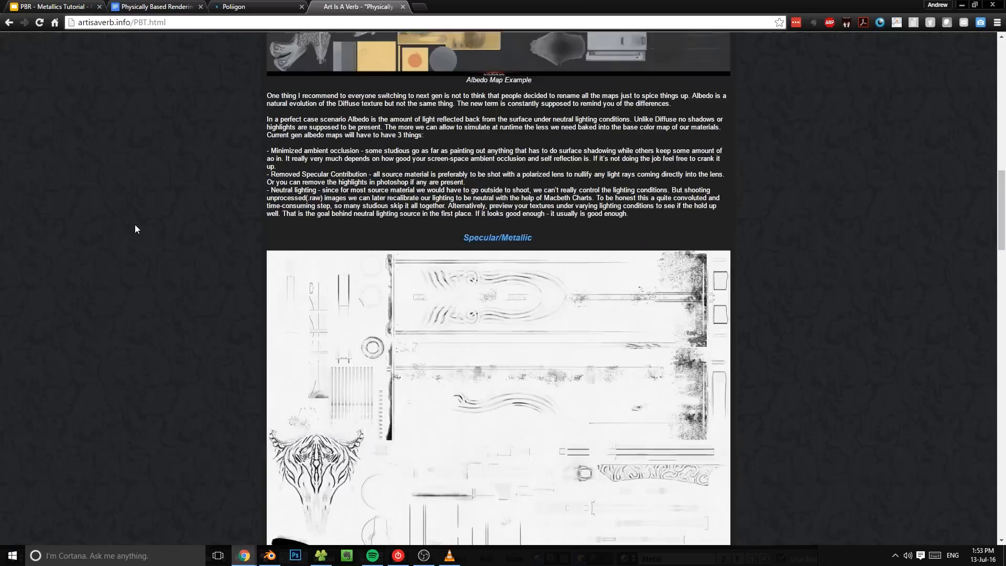
{"action": "scroll", "coordinate": [139, 218], "scroll_direction": "up", "scroll_amount": 1}
{"action": "middle_click", "coordinate": [139, 221]}
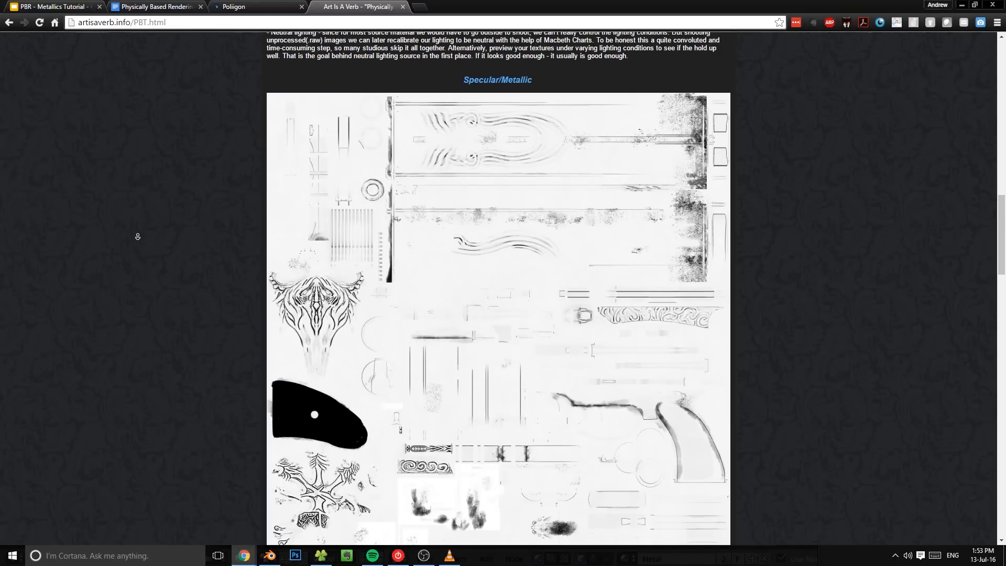
{"action": "middle_click", "coordinate": [138, 238]}
Step: Compare the albedo and metallic map examples with the rendered gun at the start of the page
{"action": "scroll", "coordinate": [793, 249], "scroll_direction": "up", "scroll_amount": 11}
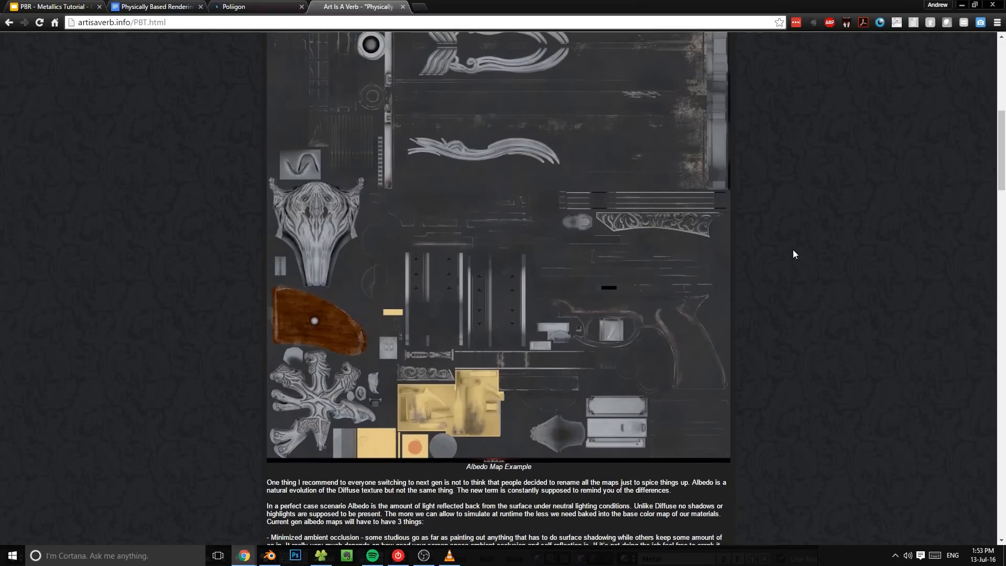
{"action": "scroll", "coordinate": [793, 250], "scroll_direction": "up", "scroll_amount": 9}
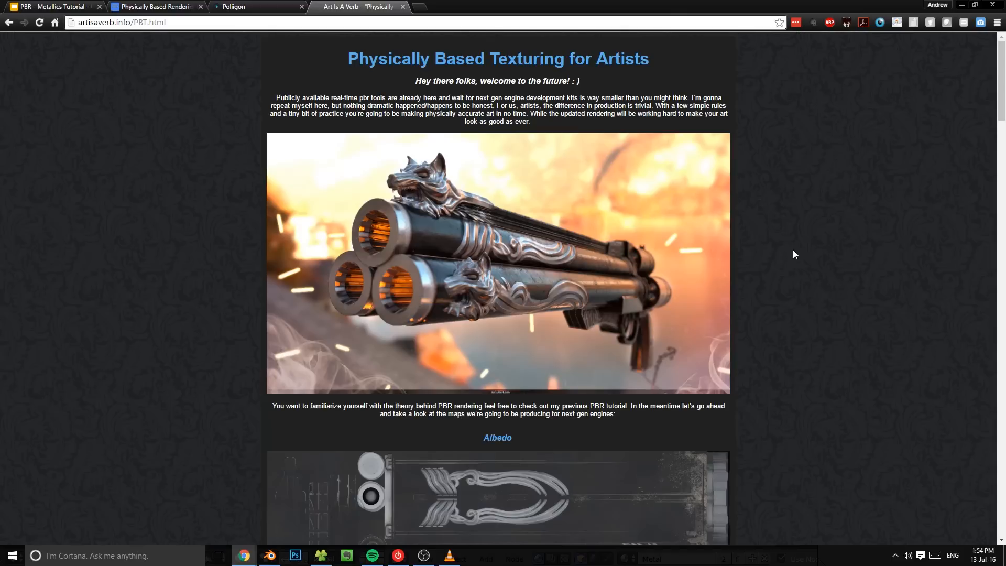
{"action": "scroll", "coordinate": [793, 250], "scroll_direction": "down", "scroll_amount": 15}
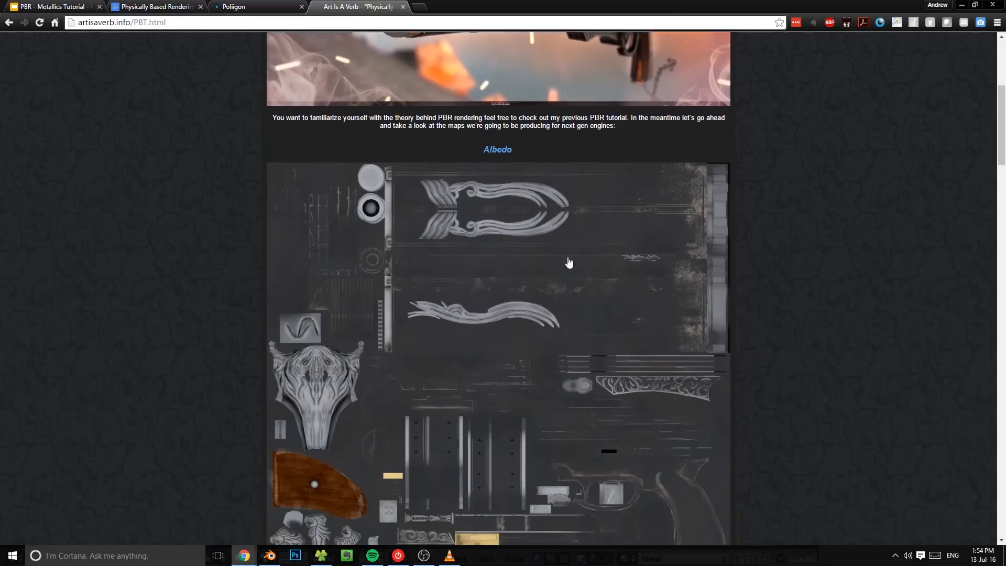
{"action": "scroll", "coordinate": [768, 241], "scroll_direction": "down", "scroll_amount": 5}
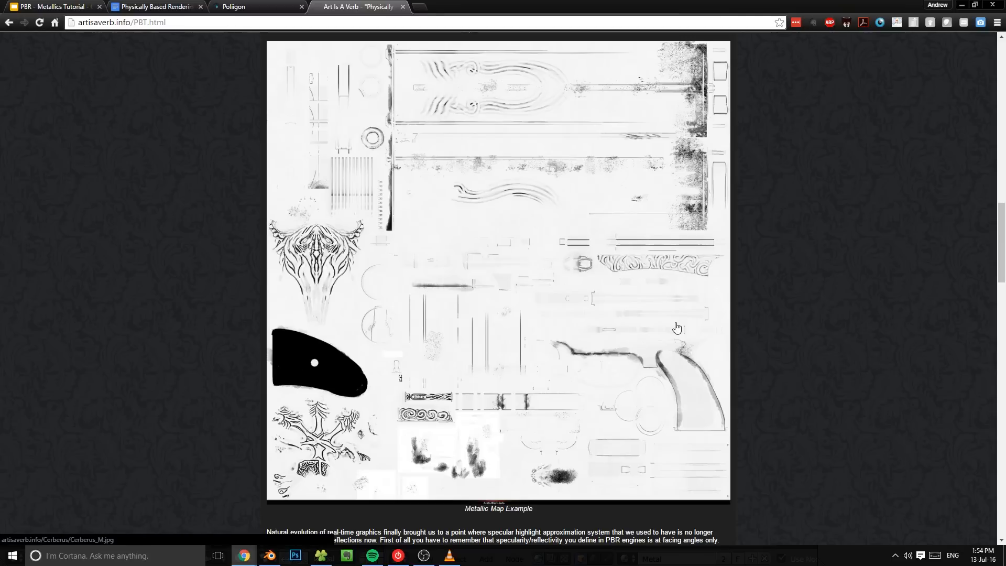
{"action": "scroll", "coordinate": [678, 330], "scroll_direction": "up", "scroll_amount": 20}
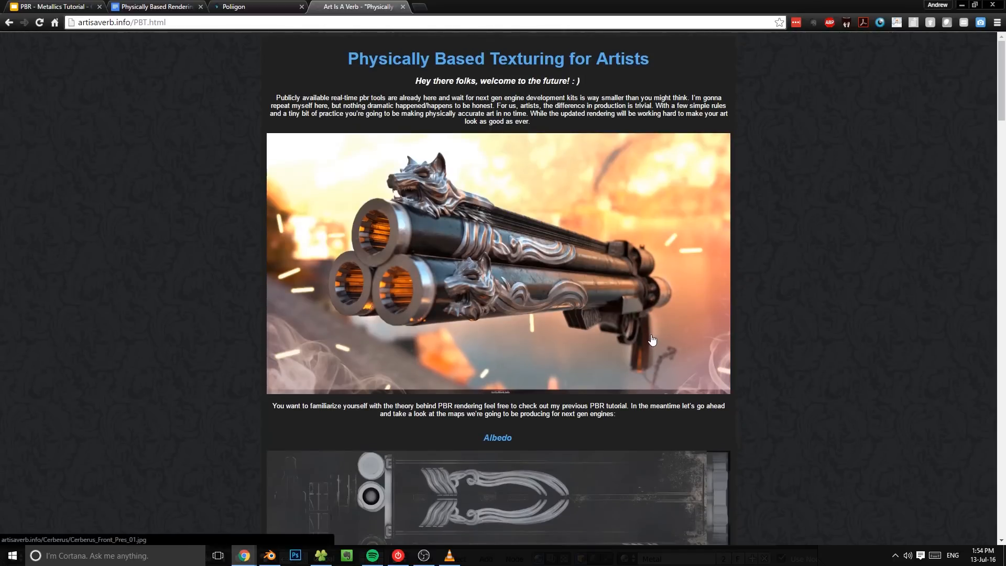
Step: Look at the "Metalness" workflow slide in the PBR - Metallics Tutorial presentation and return to Blender
{"action": "key", "text": "ctrl+2"}
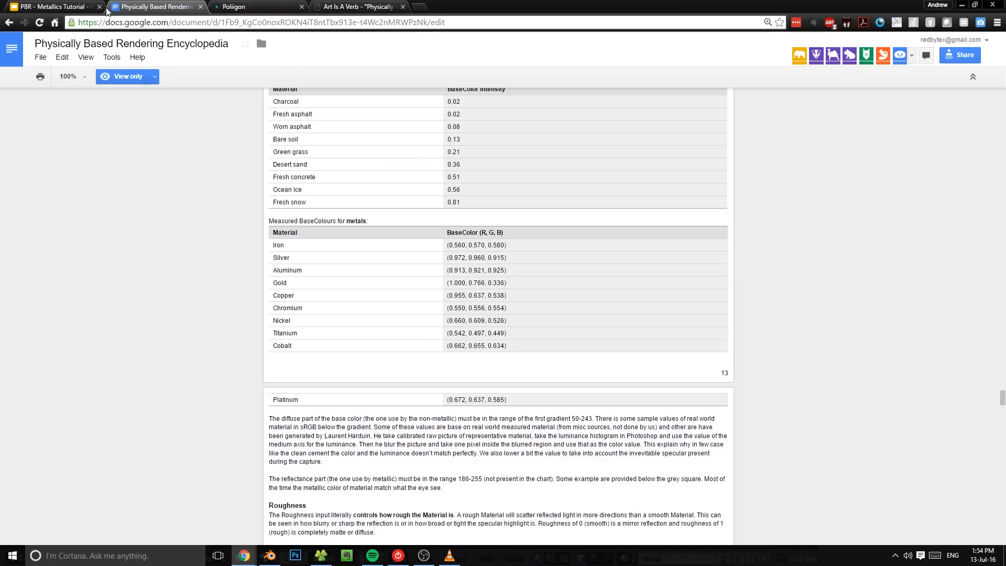
{"action": "key", "text": "ctrl+1"}
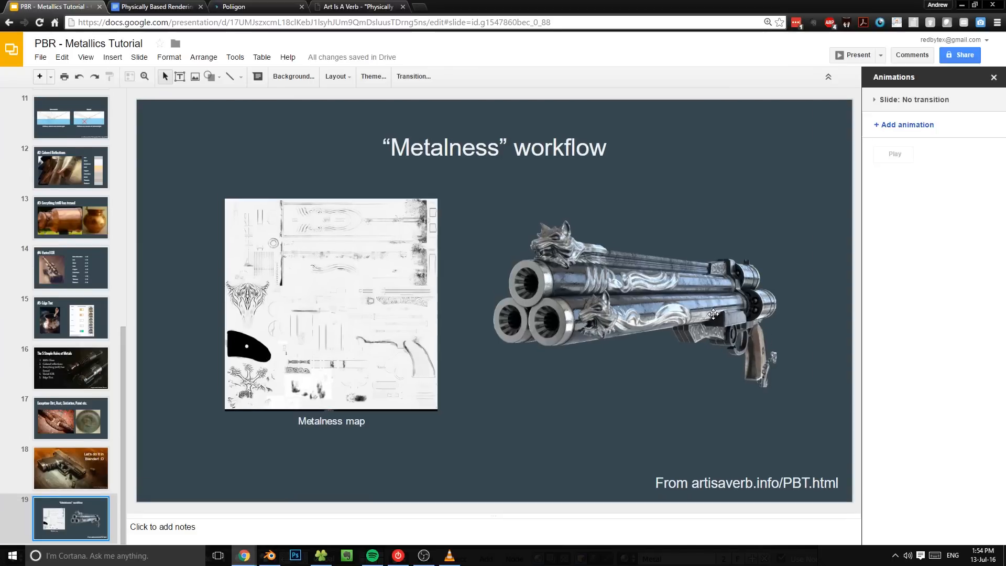
{"action": "key", "text": "alt+Tab"}
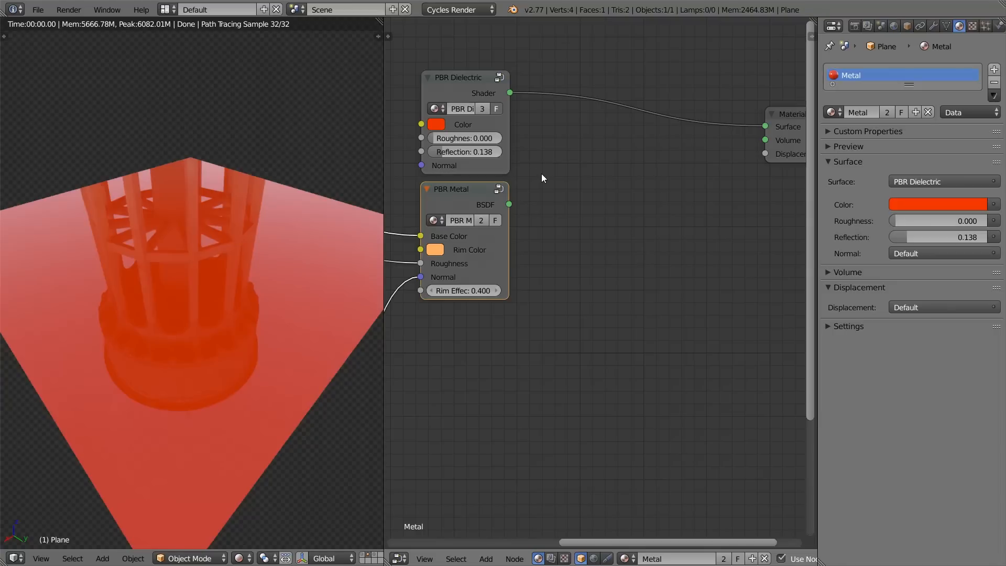
Step: Add a Mix Shader fed by PBR Dielectric in its first shader input and PBR Metal in its second
{"action": "left_click", "coordinate": [460, 98]}
{"action": "left_click", "coordinate": [438, 195]}
{"action": "scroll", "coordinate": [577, 173], "scroll_direction": "down", "scroll_amount": 3}
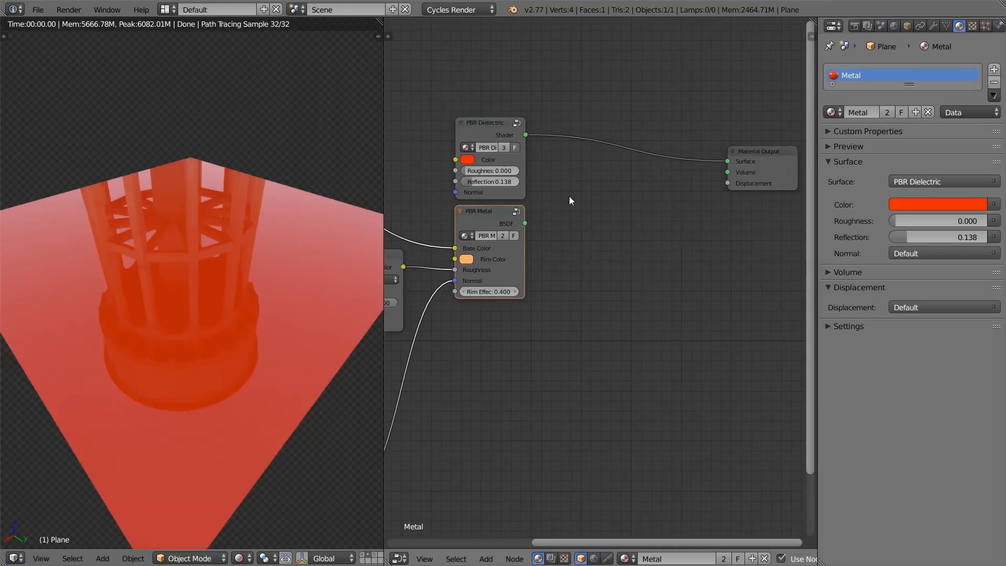
{"action": "scroll", "coordinate": [529, 209], "scroll_direction": "down", "scroll_amount": 1}
{"action": "key", "text": "shift+a"}
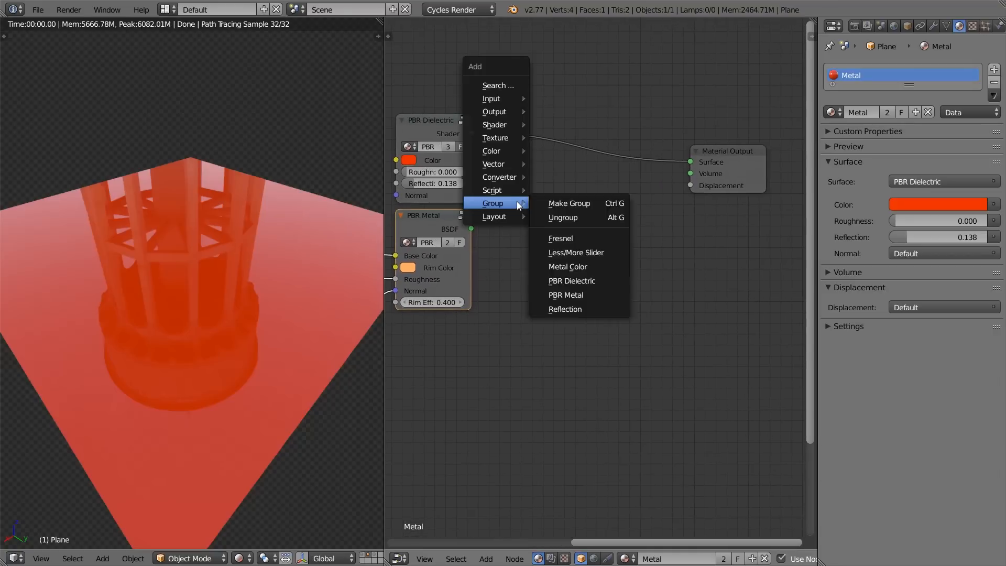
{"action": "mouse_move", "coordinate": [507, 129]}
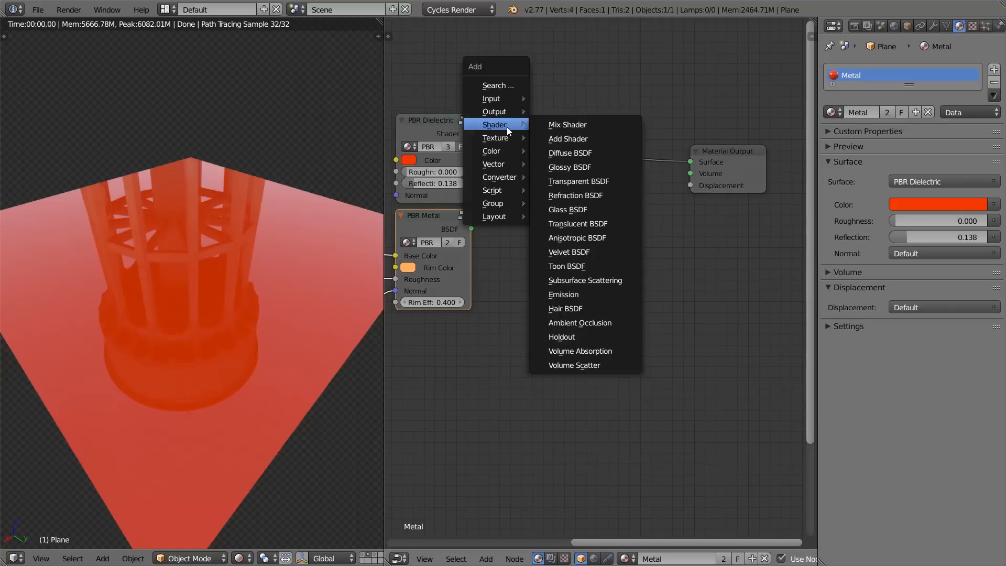
{"action": "left_click", "coordinate": [562, 127]}
{"action": "left_click", "coordinate": [546, 173]}
{"action": "left_click_drag", "start_coordinate": [473, 133], "coordinate": [477, 231]}
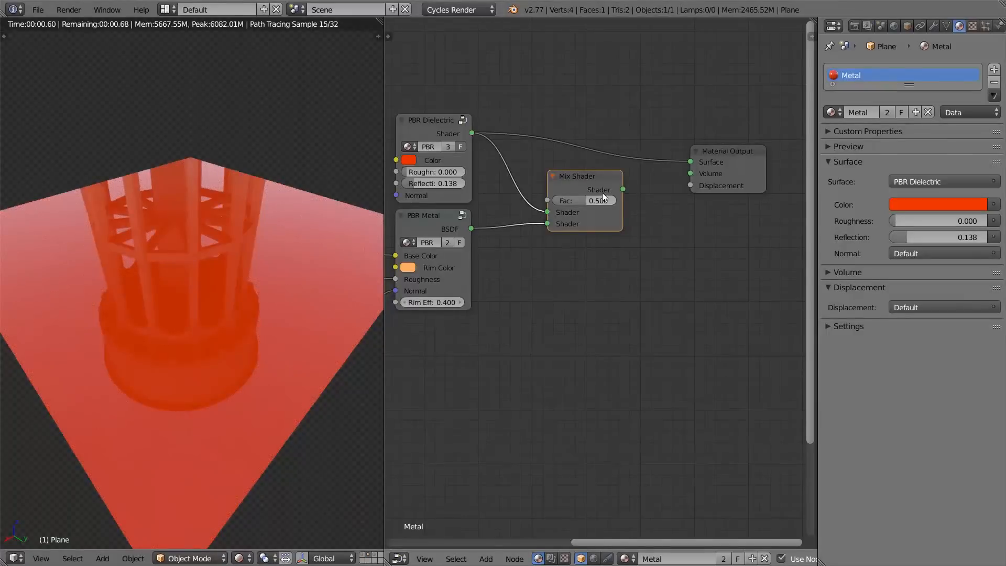
Step: Connect the Mix Shader to the Material Output's Surface and set its factor to 0.000
{"action": "left_click_drag", "start_coordinate": [622, 189], "coordinate": [622, 145]}
{"action": "scroll", "coordinate": [620, 237], "scroll_direction": "up", "scroll_amount": 2}
{"action": "scroll", "coordinate": [621, 211], "scroll_direction": "down", "scroll_amount": 5}
{"action": "mouse_move", "coordinate": [606, 211]}
{"action": "middle_mouse_down"}
{"action": "mouse_move", "coordinate": [625, 221]}
{"action": "mouse_move", "coordinate": [589, 215]}
{"action": "middle_mouse_up"}
Step: Combine the PBR Dielectric, PBR Metal and Mix Shader nodes into a single node group
{"action": "key", "text": "a"}
{"action": "key", "text": "b"}
{"action": "left_click_drag", "start_coordinate": [451, 70], "coordinate": [646, 326]}
{"action": "scroll", "coordinate": [645, 328], "scroll_direction": "down", "scroll_amount": 2}
{"action": "middle_click_drag", "start_coordinate": [569, 321], "coordinate": [672, 319]}
{"action": "middle_click_drag", "start_coordinate": [693, 264], "coordinate": [618, 242]}
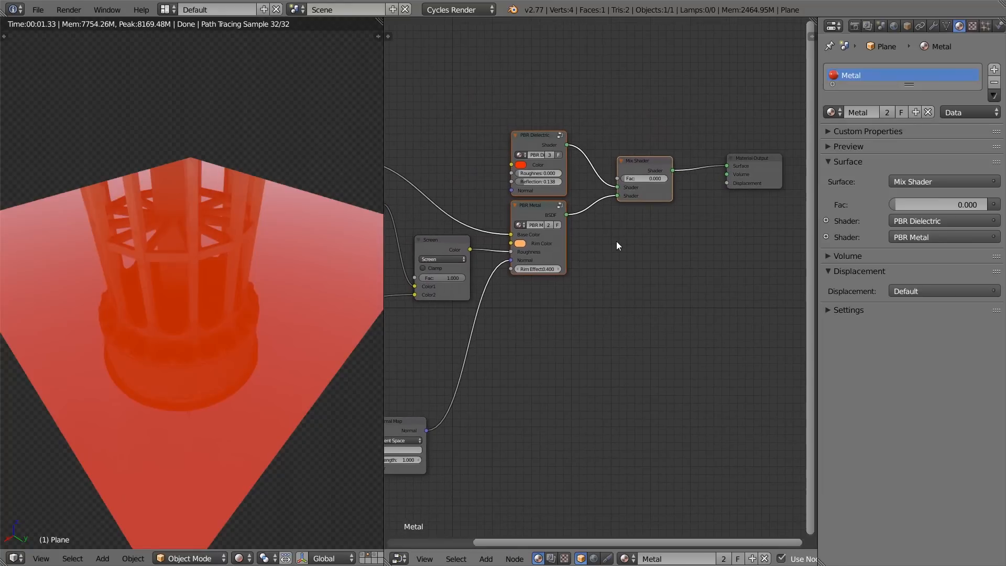
{"action": "key", "text": "ctrl+g"}
{"action": "key", "text": "Tab"}
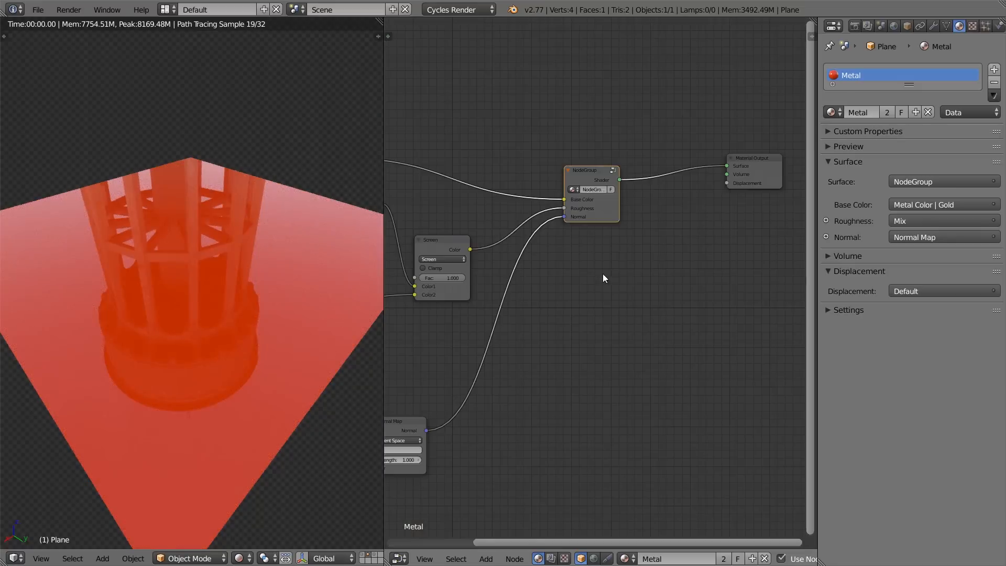
Step: Open the new node group and reposition its nodes, moving Group Input away from the PBR nodes
{"action": "key", "text": "Tab"}
{"action": "key", "text": "g"}
{"action": "left_click", "coordinate": [619, 210]}
{"action": "scroll", "coordinate": [576, 214], "scroll_direction": "up", "scroll_amount": 4}
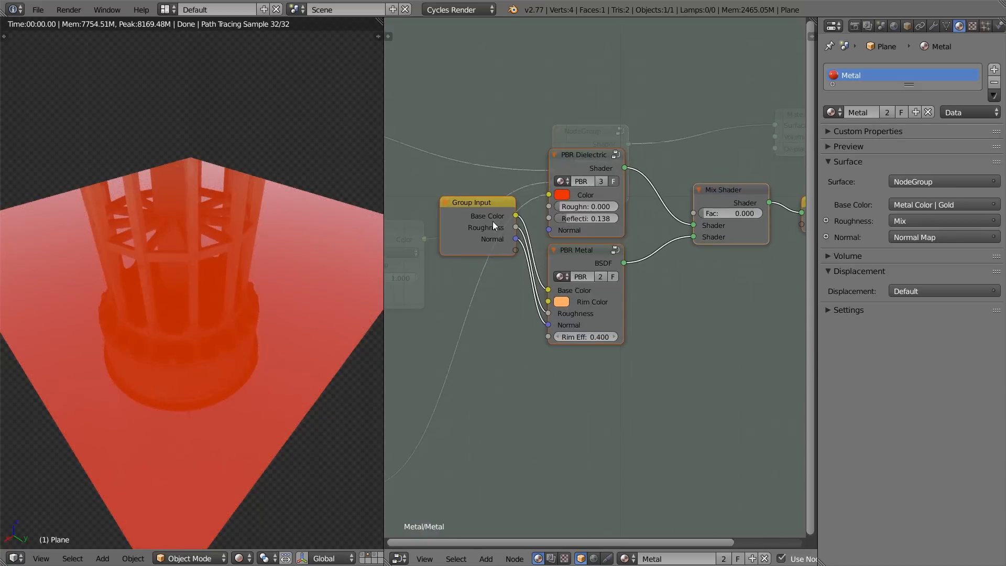
{"action": "left_click_drag", "start_coordinate": [487, 217], "coordinate": [451, 233]}
Step: Inspect the nested contents of PBR Dielectric, including its Reflection and Fresnel groups, and return to the combined group
{"action": "left_click", "coordinate": [591, 164]}
{"action": "key", "text": "Tab"}
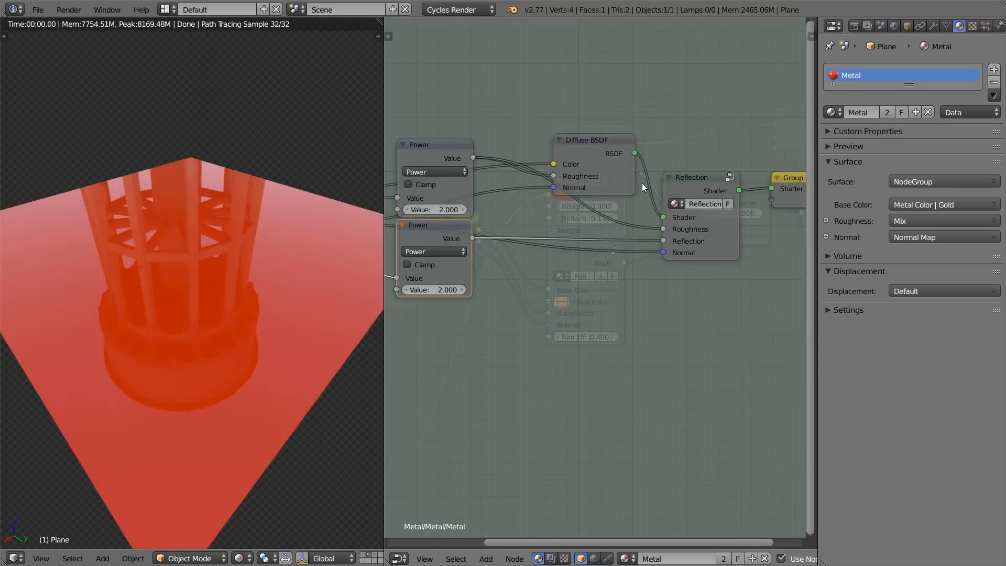
{"action": "left_click", "coordinate": [689, 186]}
{"action": "key", "text": "Tab"}
{"action": "left_click", "coordinate": [561, 218]}
{"action": "key", "text": "Tab"}
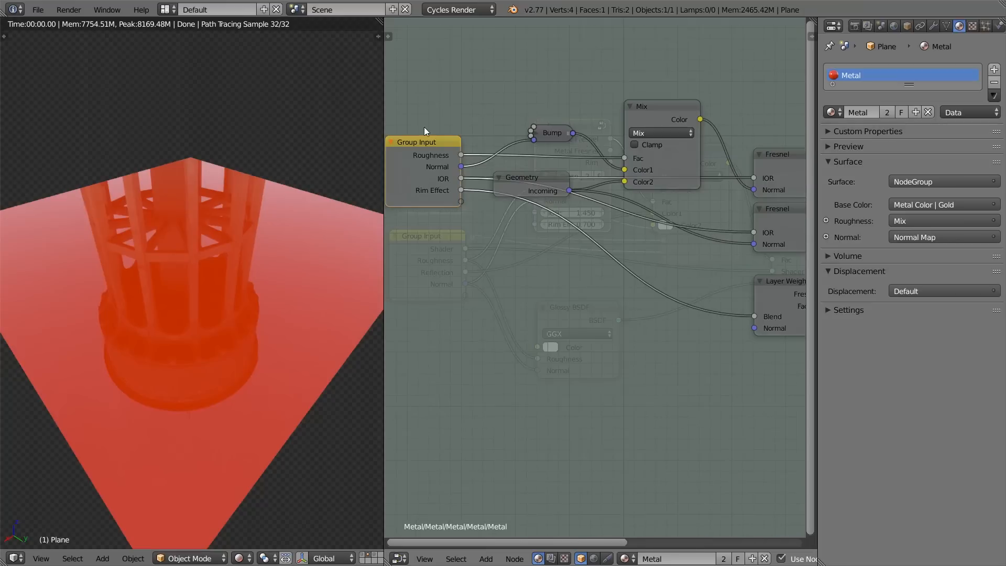
{"action": "key", "text": "Tab"}
{"action": "key", "text": "Tab"}
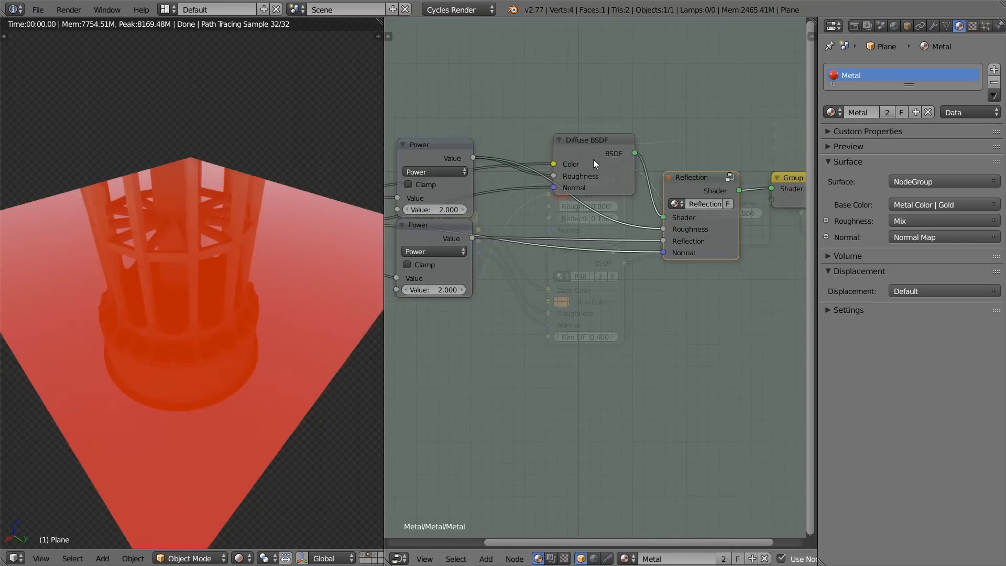
{"action": "key", "text": "Tab"}
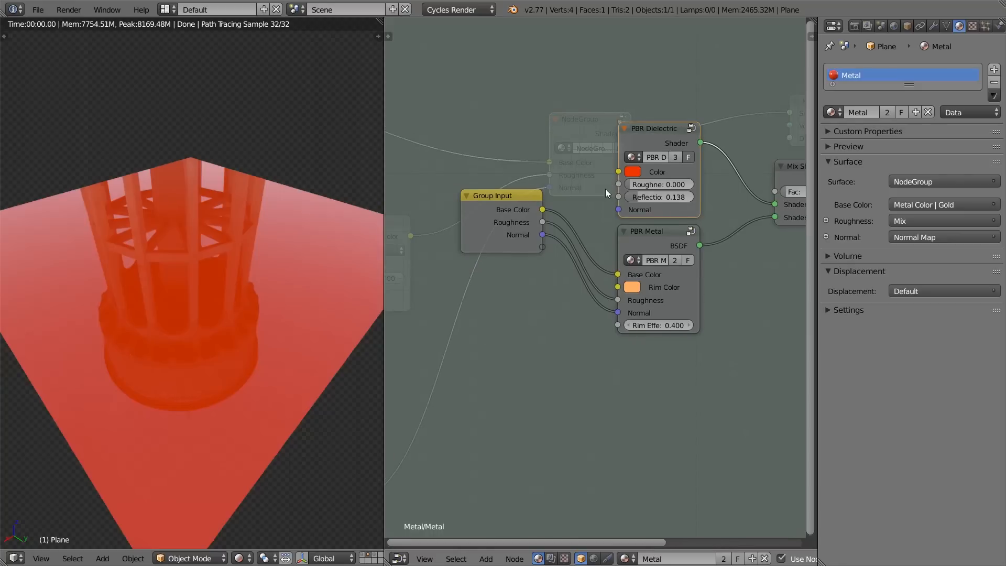
Step: Move Group Input farther out and connect its Base Color to PBR Dielectric's Color input
{"action": "scroll", "coordinate": [606, 189], "scroll_direction": "up", "scroll_amount": 1}
{"action": "middle_click_drag", "start_coordinate": [597, 192], "coordinate": [569, 188]}
{"action": "left_click", "coordinate": [499, 203]}
{"action": "key", "text": "g"}
{"action": "left_click_drag", "start_coordinate": [453, 209], "coordinate": [449, 216]}
{"action": "left_click_drag", "start_coordinate": [631, 234], "coordinate": [632, 231]}
{"action": "left_click_drag", "start_coordinate": [482, 212], "coordinate": [604, 156]}
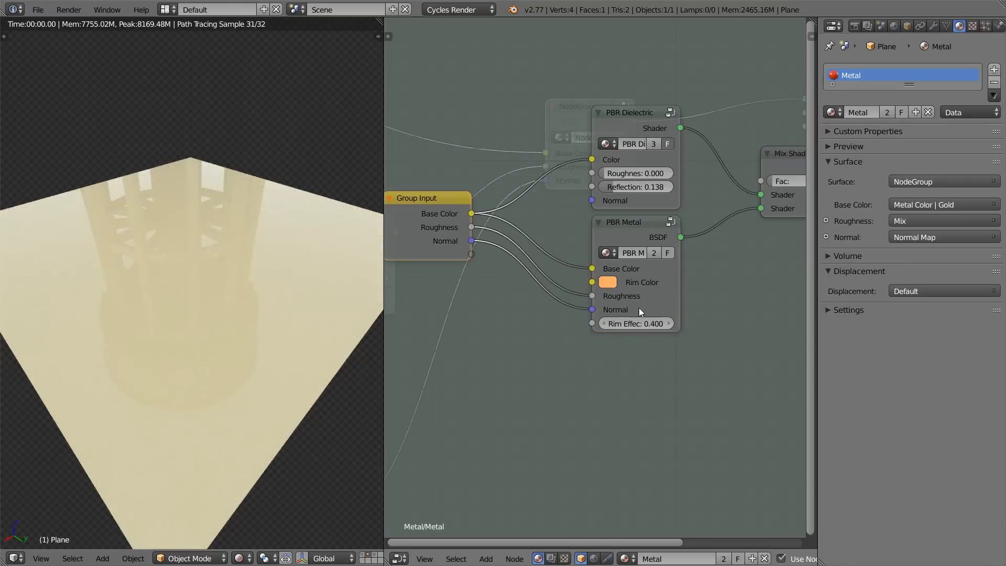
Step: Connect the Group Input's Roughness to PBR Dielectric's Roughness and shift the PBR Dielectric node into place
{"action": "mouse_move", "coordinate": [477, 226]}
{"action": "left_mouse_down"}
{"action": "mouse_move", "coordinate": [529, 209]}
{"action": "mouse_move", "coordinate": [549, 189]}
{"action": "mouse_move", "coordinate": [621, 172]}
{"action": "mouse_move", "coordinate": [495, 205]}
{"action": "mouse_move", "coordinate": [471, 226]}
{"action": "left_mouse_up"}
{"action": "mouse_move", "coordinate": [593, 186]}
{"action": "left_mouse_down"}
{"action": "mouse_move", "coordinate": [551, 213]}
{"action": "mouse_move", "coordinate": [593, 187]}
{"action": "left_mouse_up"}
{"action": "middle_click_drag", "start_coordinate": [705, 212], "coordinate": [677, 229]}
{"action": "middle_click_drag", "start_coordinate": [579, 323], "coordinate": [614, 313]}
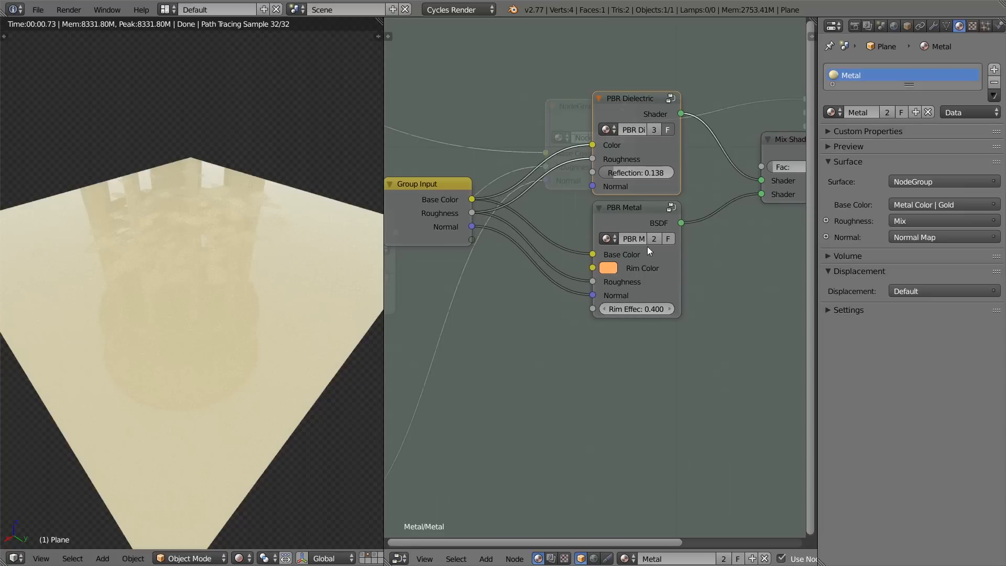
Step: Expose the Mix Shader's Fac as a new socket on the Group Input node
{"action": "middle_click_drag", "start_coordinate": [648, 253], "coordinate": [616, 250]}
{"action": "left_click_drag", "start_coordinate": [729, 164], "coordinate": [426, 237]}
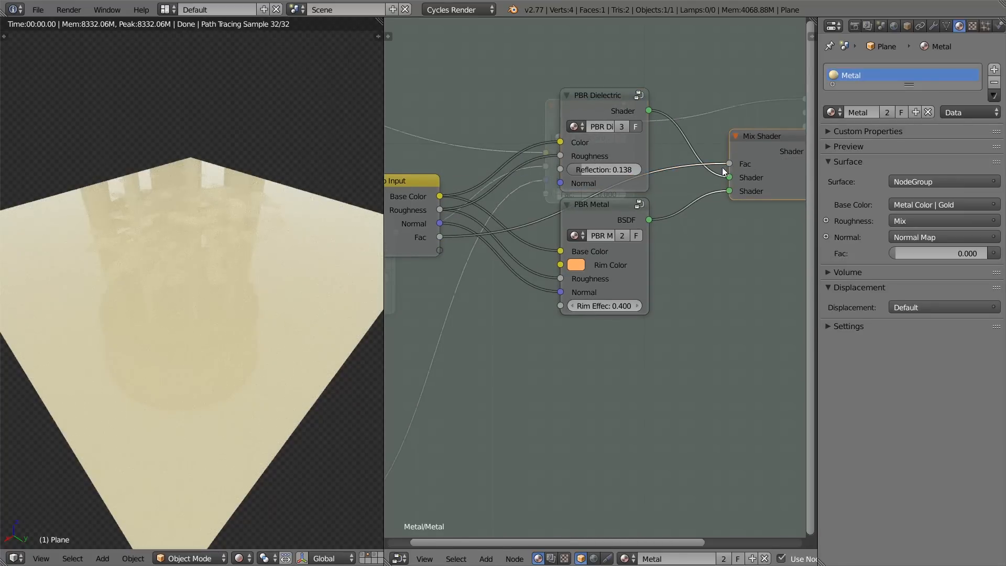
{"action": "middle_click_drag", "start_coordinate": [417, 235], "coordinate": [614, 240]}
Step: Leave the node group and set its Fac value to 1.000
{"action": "key", "text": "Tab"}
{"action": "scroll", "coordinate": [579, 199], "scroll_direction": "down", "scroll_amount": 3}
{"action": "left_click_drag", "start_coordinate": [597, 221], "coordinate": [655, 219]}
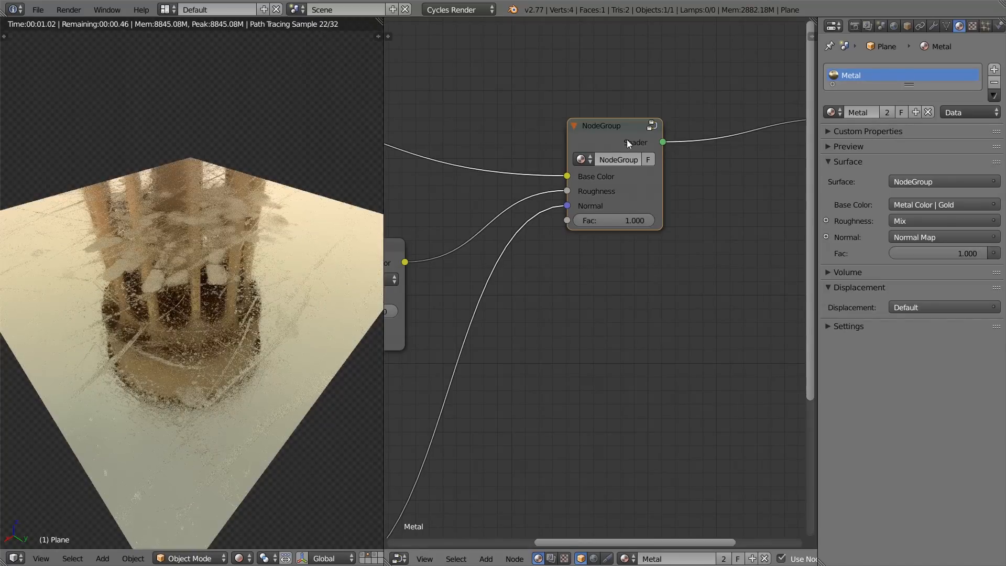
Step: Rename the node group's Fac input socket to Dielectric/Metal and leave the group
{"action": "key", "text": "Tab"}
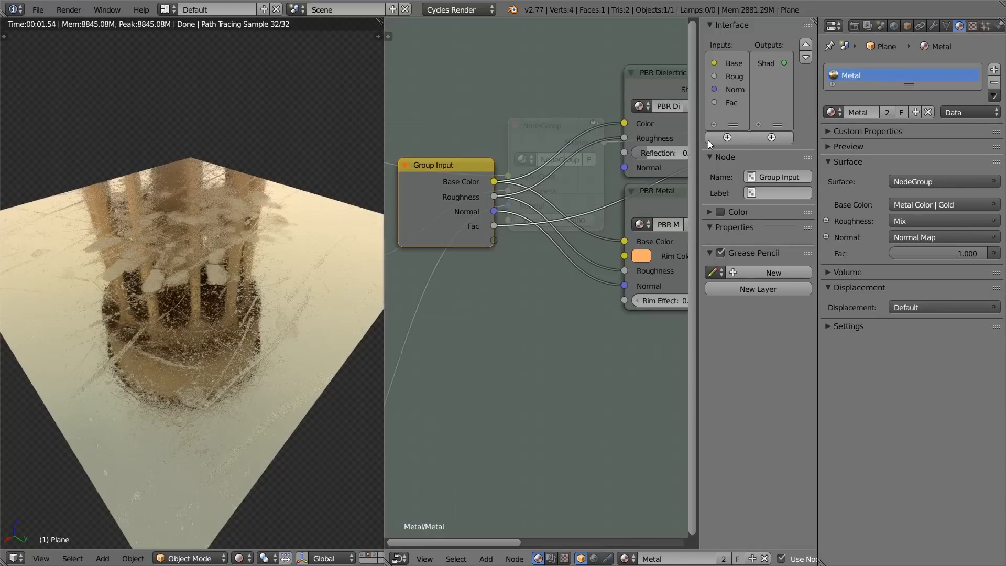
{"action": "left_click", "coordinate": [735, 103]}
{"action": "left_click", "coordinate": [755, 155]}
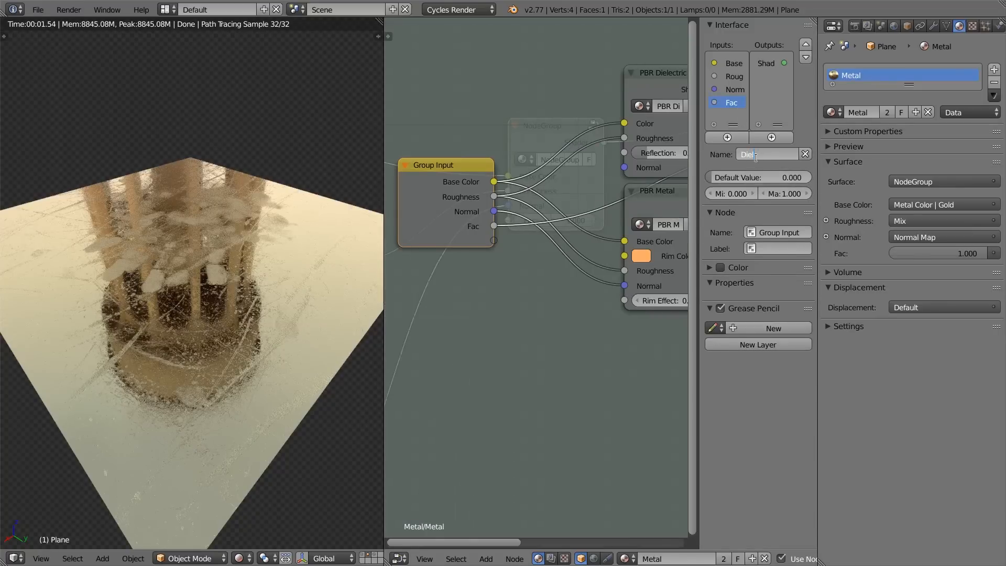
{"action": "type", "text": "Dielectric/Metal"}
{"action": "key", "text": "Return"}
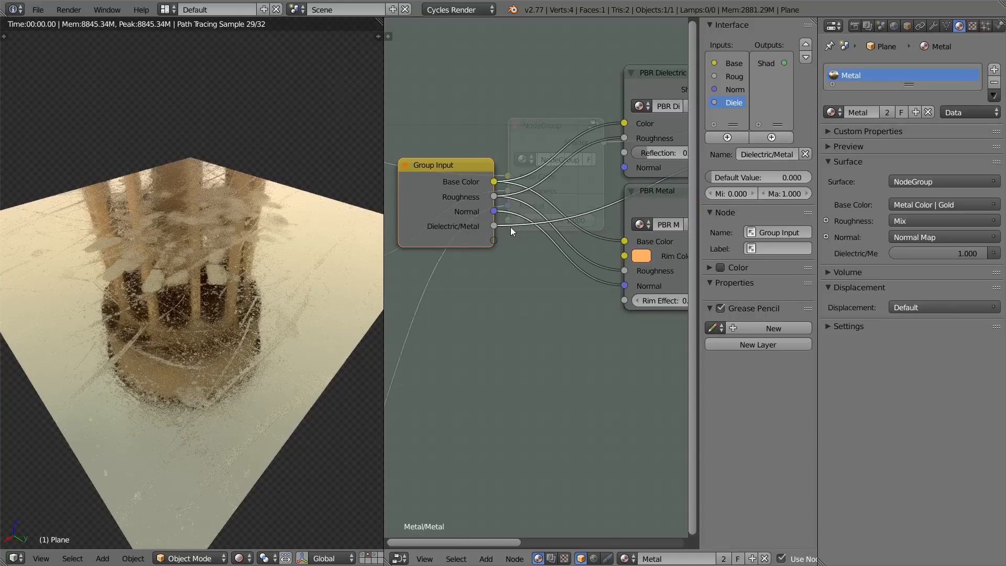
{"action": "key", "text": "n"}
{"action": "key", "text": "Tab"}
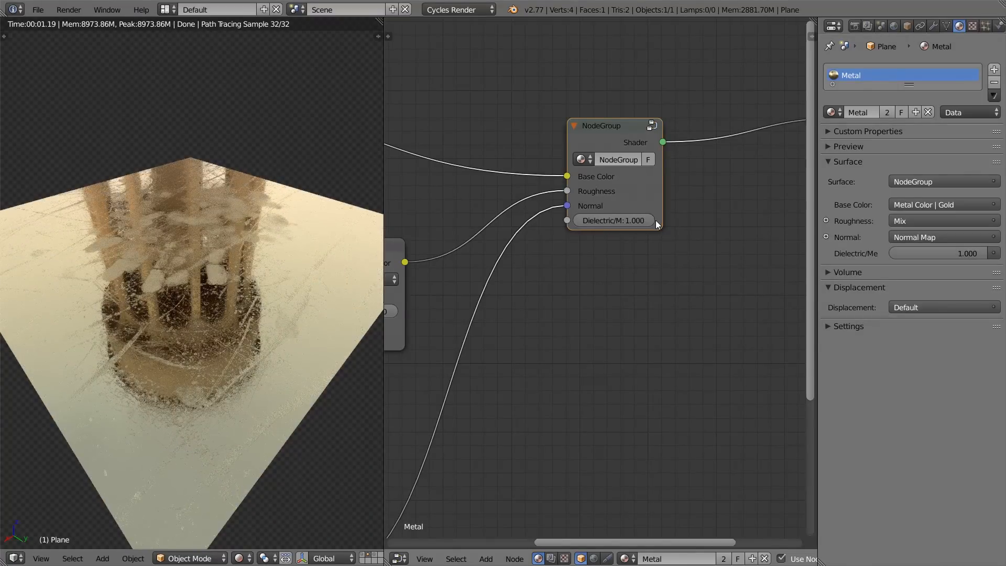
Step: Move the Material Output node closer to the NodeGroup node
{"action": "scroll", "coordinate": [656, 220], "scroll_direction": "down", "scroll_amount": 3}
{"action": "scroll", "coordinate": [606, 221], "scroll_direction": "up", "scroll_amount": 4}
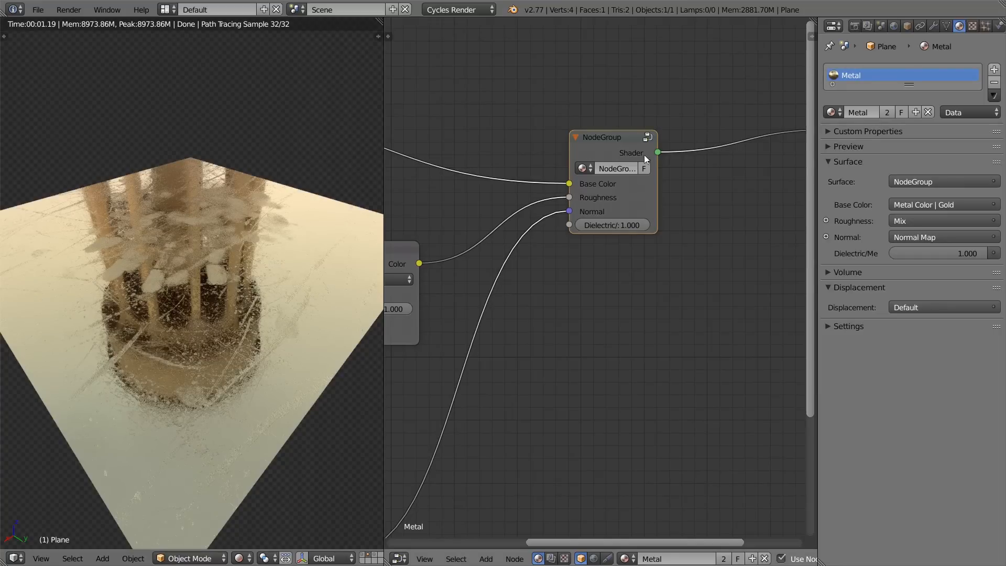
{"action": "scroll", "coordinate": [632, 151], "scroll_direction": "down", "scroll_amount": 1}
{"action": "left_click_drag", "start_coordinate": [761, 164], "coordinate": [665, 178]}
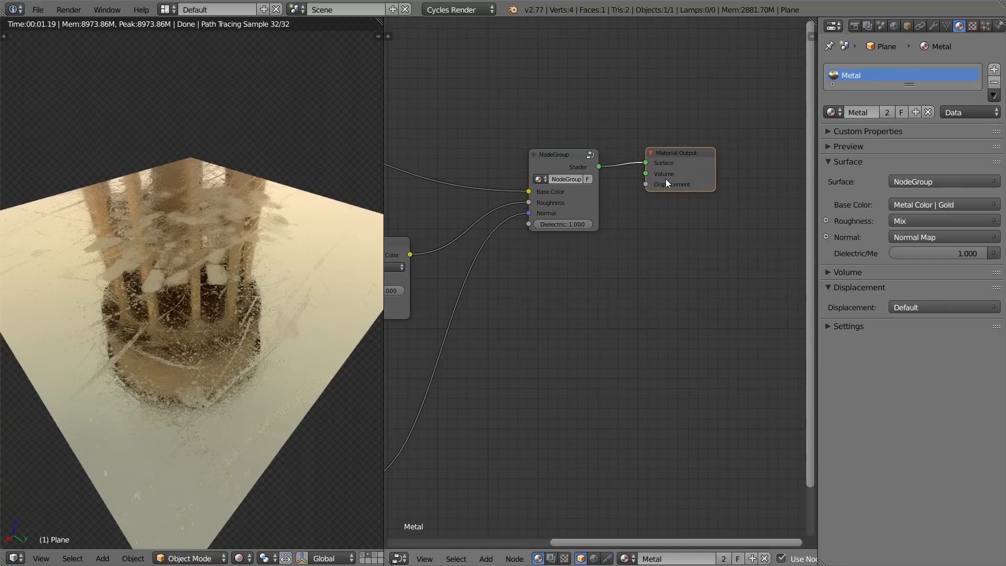
{"action": "middle_click_drag", "start_coordinate": [665, 178], "coordinate": [693, 202]}
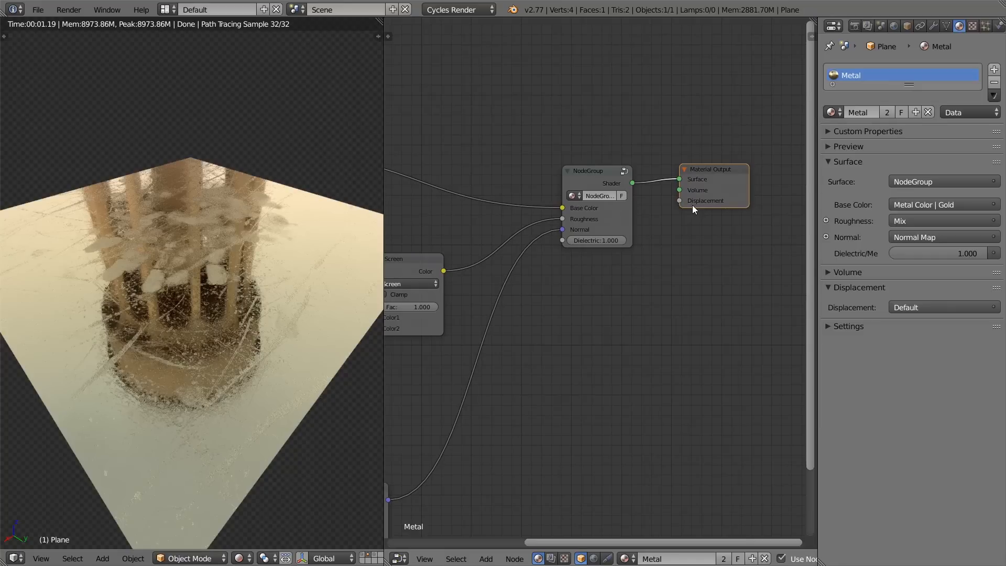
{"action": "scroll", "coordinate": [617, 217], "scroll_direction": "up", "scroll_amount": 1}
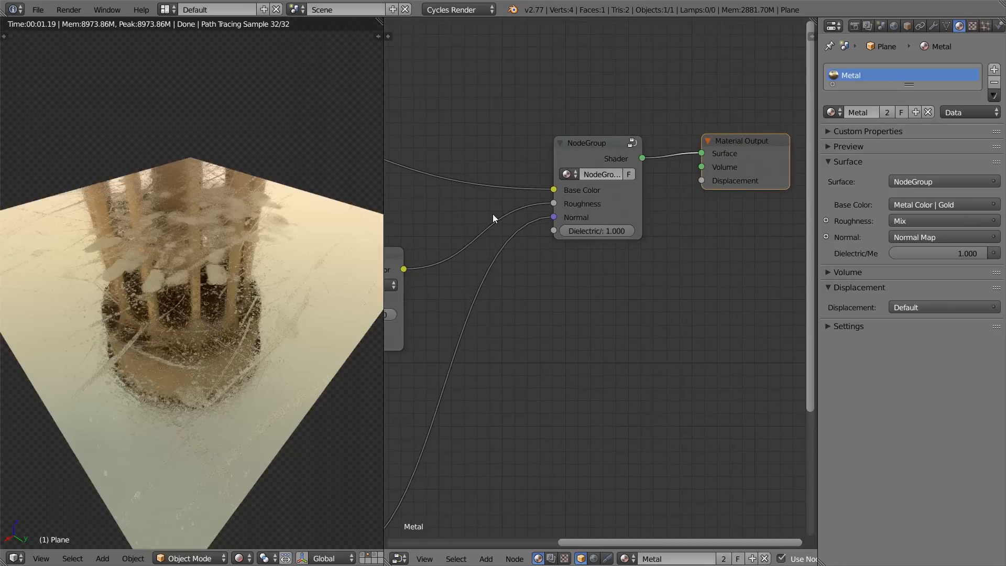
Step: Save the current file and open the recent file "BlenderGuru - PBR Metallics Shader.blend"
{"action": "key", "text": "ctrl+s"}
{"action": "left_click", "coordinate": [668, 334]}
{"action": "left_click", "coordinate": [38, 10]}
{"action": "mouse_move", "coordinate": [74, 53]}
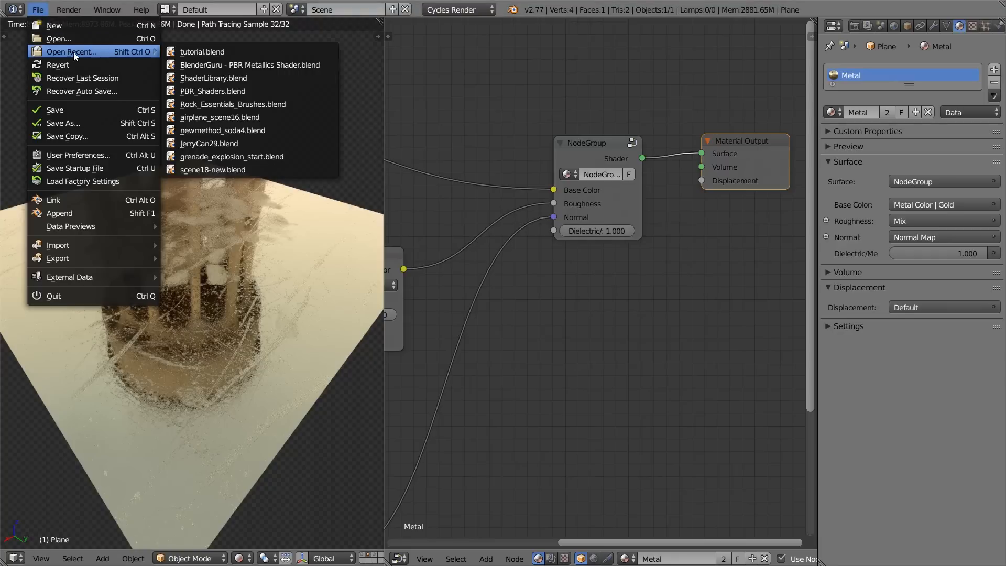
{"action": "left_click", "coordinate": [225, 63]}
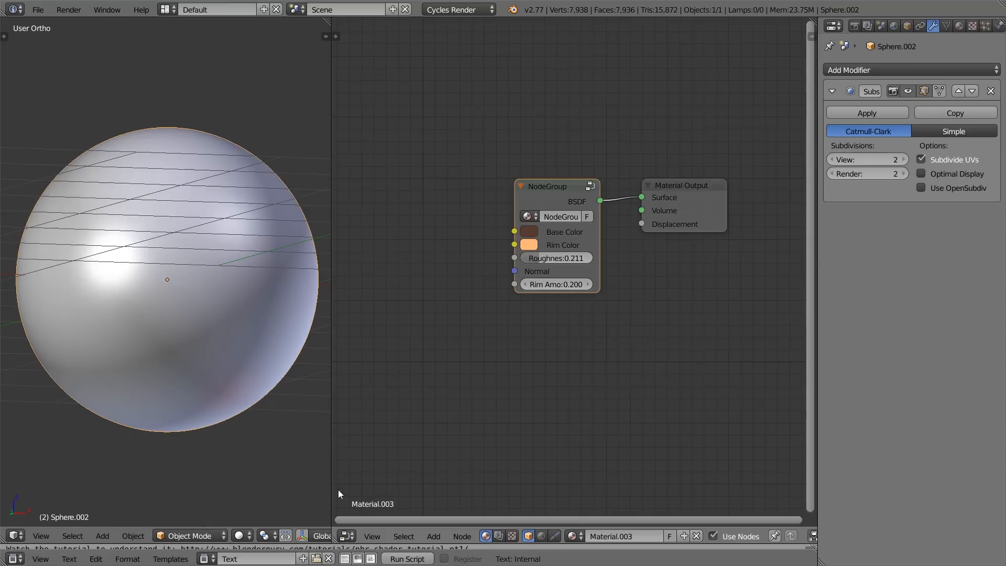
Step: Widen the 3D view and switch to the layer containing the revolver model
{"action": "left_click_drag", "start_coordinate": [332, 490], "coordinate": [541, 494]}
{"action": "left_click", "coordinate": [382, 531]}
{"action": "left_click", "coordinate": [387, 532]}
{"action": "left_click", "coordinate": [375, 532]}
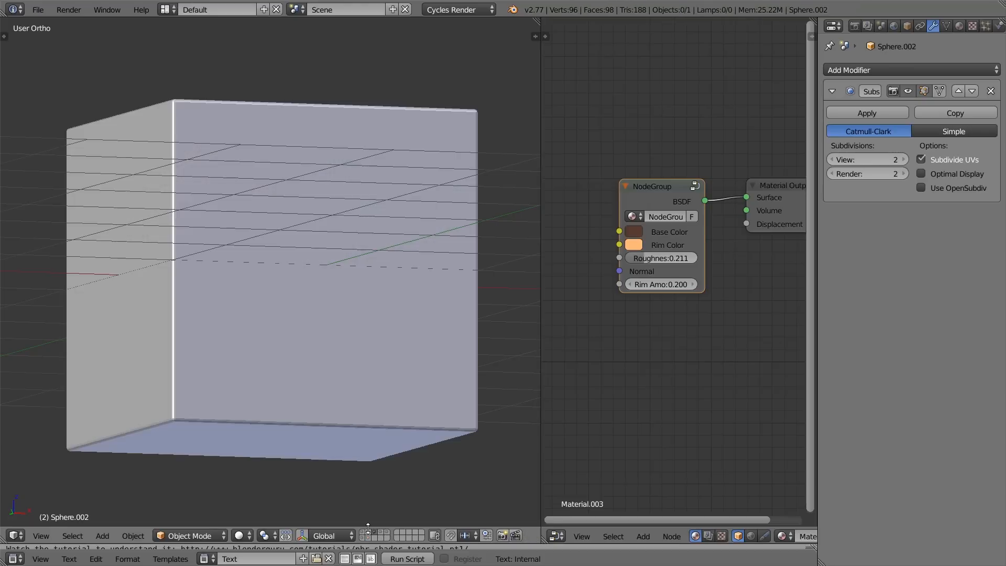
{"action": "left_click", "coordinate": [369, 532]}
{"action": "scroll", "coordinate": [302, 304], "scroll_direction": "up", "scroll_amount": 8}
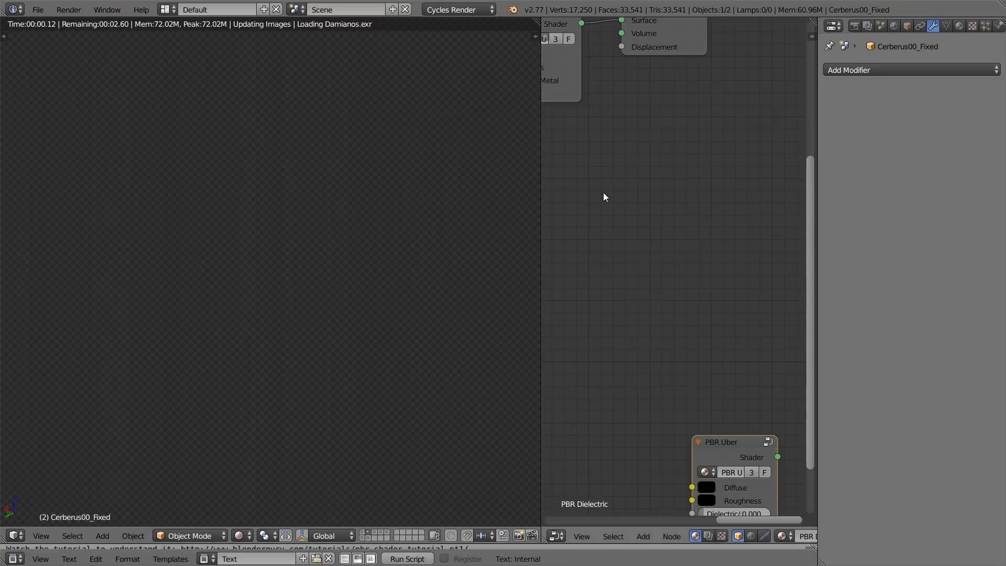
Step: Preview the revolver in rendered shading and select the PBR Uber node in its material
{"action": "scroll", "coordinate": [605, 196], "scroll_direction": "down", "scroll_amount": 8}
{"action": "middle_click_drag", "start_coordinate": [677, 205], "coordinate": [755, 243]}
{"action": "scroll", "coordinate": [753, 259], "scroll_direction": "up", "scroll_amount": 5}
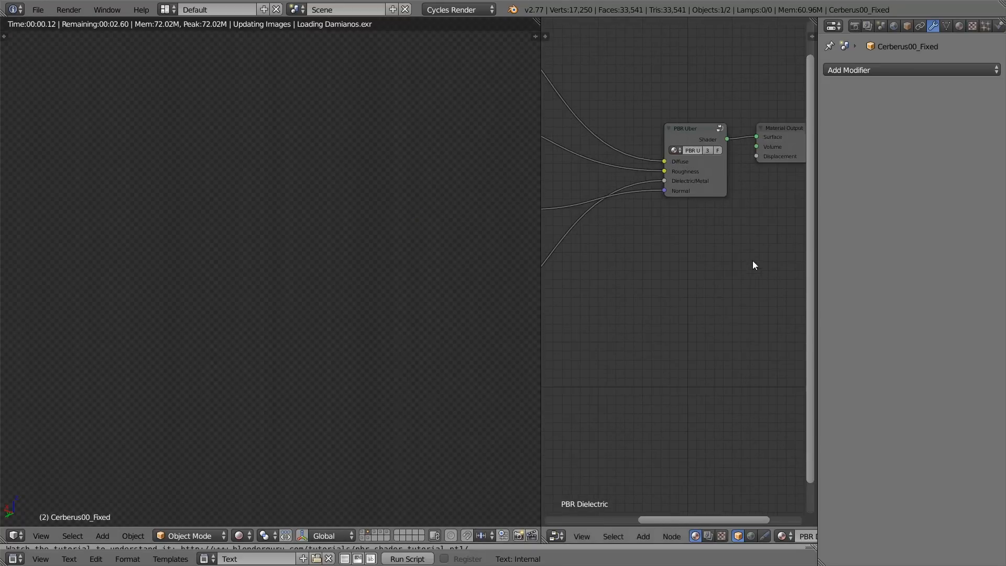
{"action": "middle_click_drag", "start_coordinate": [709, 128], "coordinate": [676, 202]}
{"action": "scroll", "coordinate": [676, 204], "scroll_direction": "up", "scroll_amount": 5}
{"action": "left_click", "coordinate": [641, 202]}
{"action": "scroll", "coordinate": [655, 220], "scroll_direction": "down", "scroll_amount": 2}
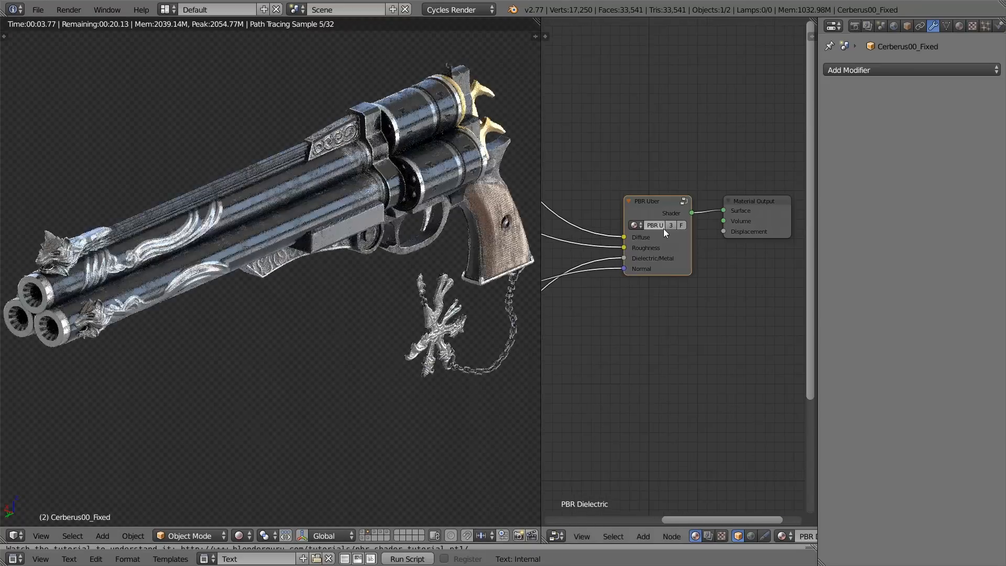
Step: Look inside the PBR Uber node group and return to the material's main node tree
{"action": "key", "text": "Tab"}
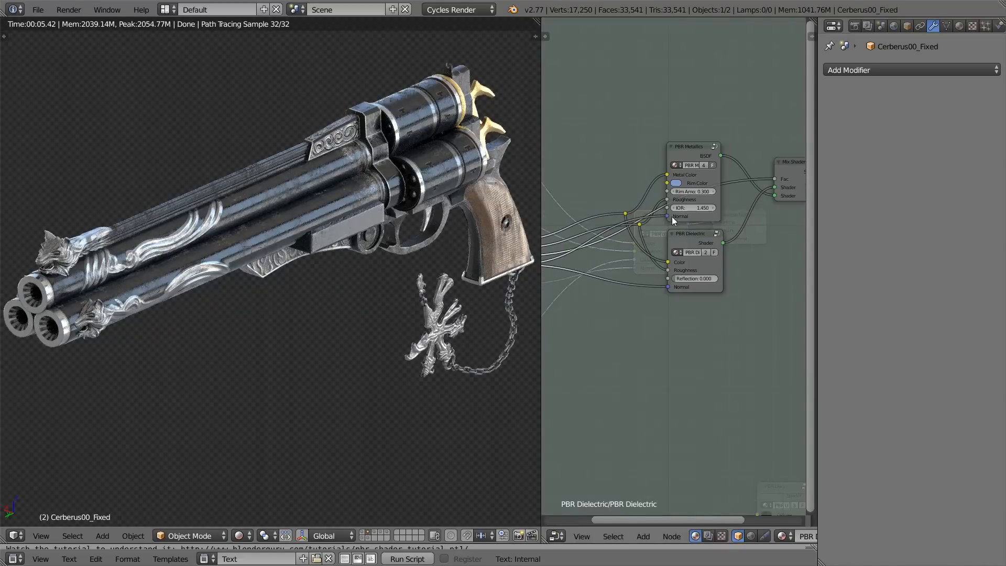
{"action": "key", "text": "Tab"}
{"action": "scroll", "coordinate": [626, 240], "scroll_direction": "up", "scroll_amount": 3}
{"action": "key", "text": "n"}
{"action": "key", "text": "n"}
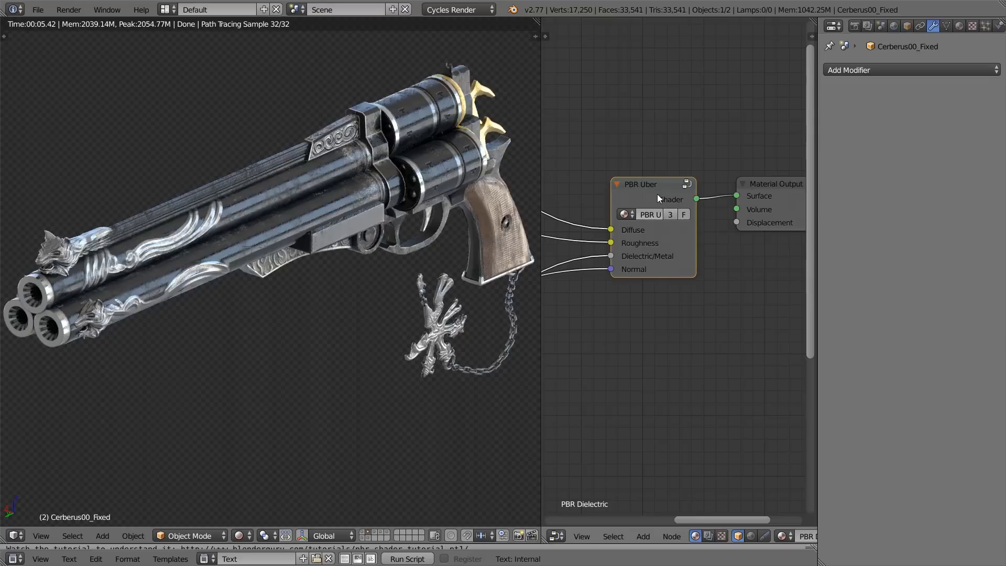
Step: Examine the rendered revolver's wooden grip, chain and metal parts up close and from the side
{"action": "middle_click_drag", "start_coordinate": [362, 249], "coordinate": [438, 231]}
{"action": "middle_click_drag", "start_coordinate": [445, 270], "coordinate": [313, 254], "text": "shift"}
{"action": "scroll", "coordinate": [312, 253], "scroll_direction": "up", "scroll_amount": 1}
{"action": "scroll", "coordinate": [364, 217], "scroll_direction": "up", "scroll_amount": 2}
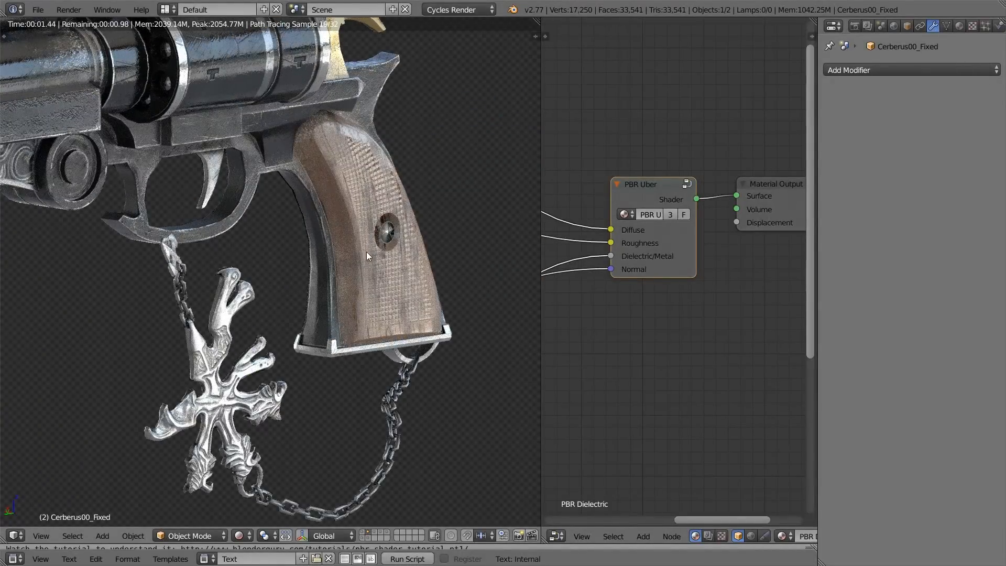
{"action": "middle_click_drag", "start_coordinate": [396, 68], "coordinate": [377, 212], "text": "shift"}
{"action": "scroll", "coordinate": [373, 209], "scroll_direction": "down", "scroll_amount": 4}
{"action": "middle_click_drag", "start_coordinate": [202, 267], "coordinate": [166, 246]}
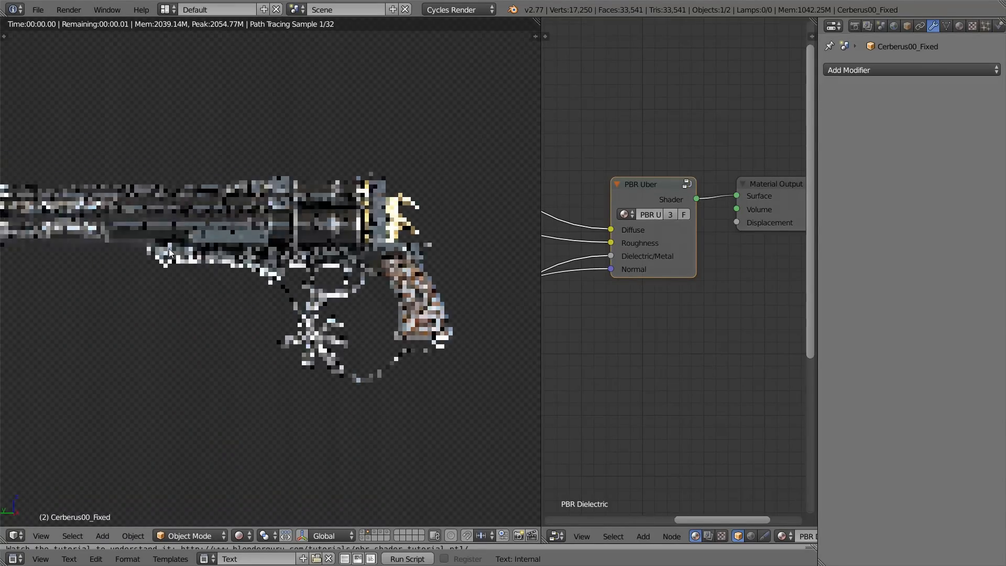
Step: Show the layer with the textured cube in perspective and select the cube to bring up its PBR Uber material nodes
{"action": "left_click", "coordinate": [375, 535]}
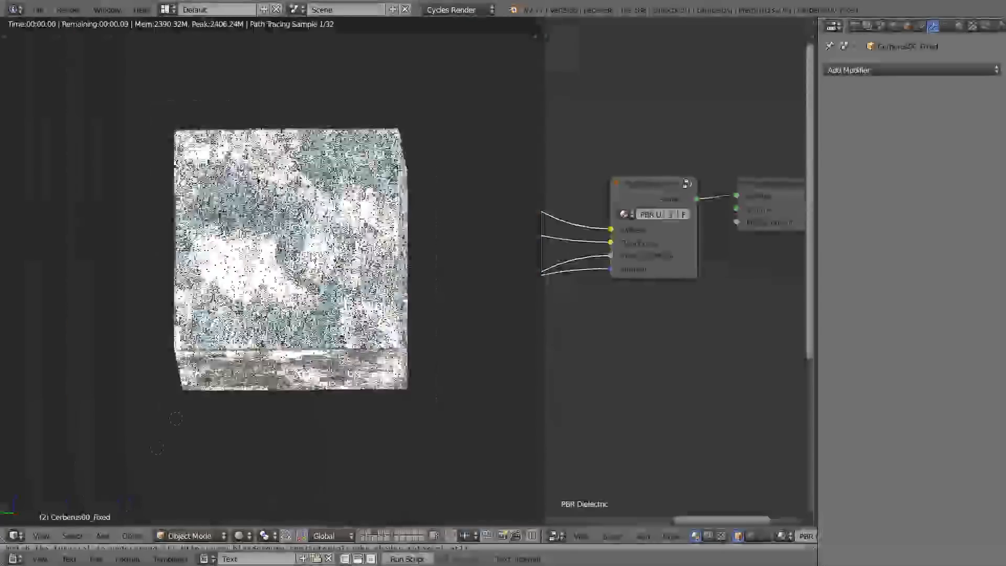
{"action": "middle_click_drag", "start_coordinate": [313, 258], "coordinate": [281, 313]}
{"action": "key", "text": "KP_5"}
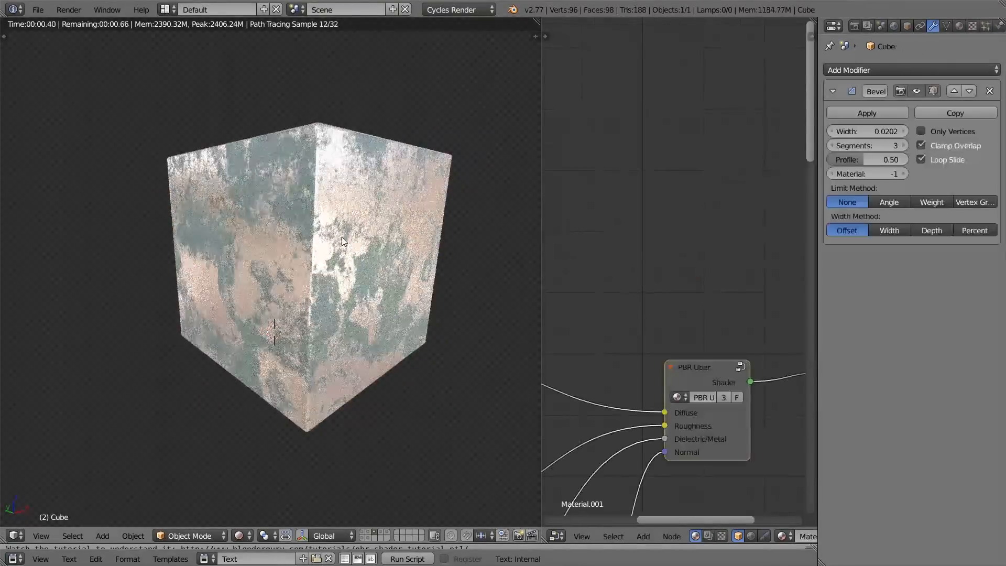
{"action": "scroll", "coordinate": [691, 425], "scroll_direction": "down", "scroll_amount": 8}
{"action": "middle_click_drag", "start_coordinate": [682, 399], "coordinate": [748, 340]}
{"action": "middle_click_drag", "start_coordinate": [649, 324], "coordinate": [643, 217]}
{"action": "middle_click_drag", "start_coordinate": [360, 250], "coordinate": [337, 272]}
Step: Return to the Blender window and enlarge the node editor beside the cube's rendered view
{"action": "key", "text": "alt+Tab"}
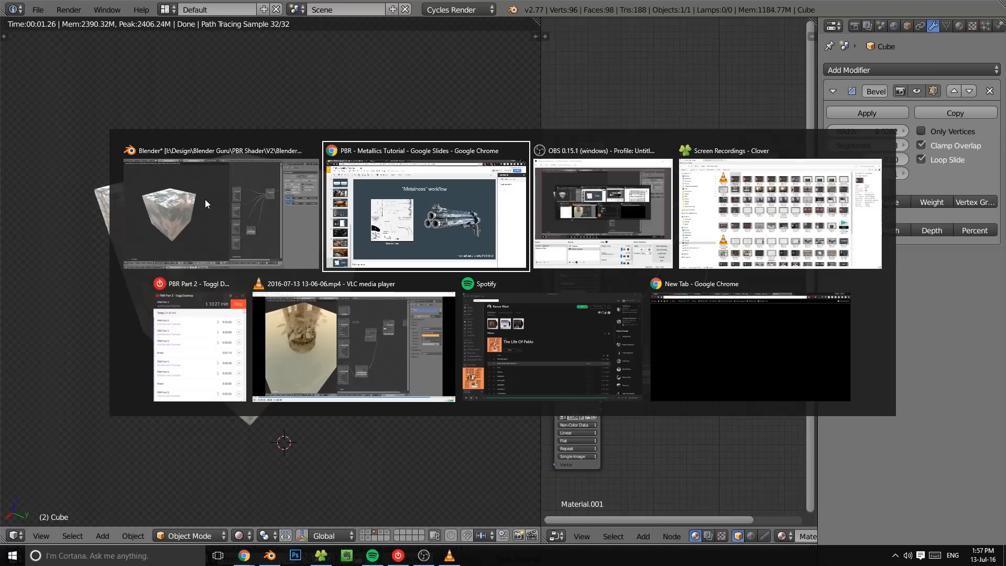
{"action": "left_click", "coordinate": [206, 199]}
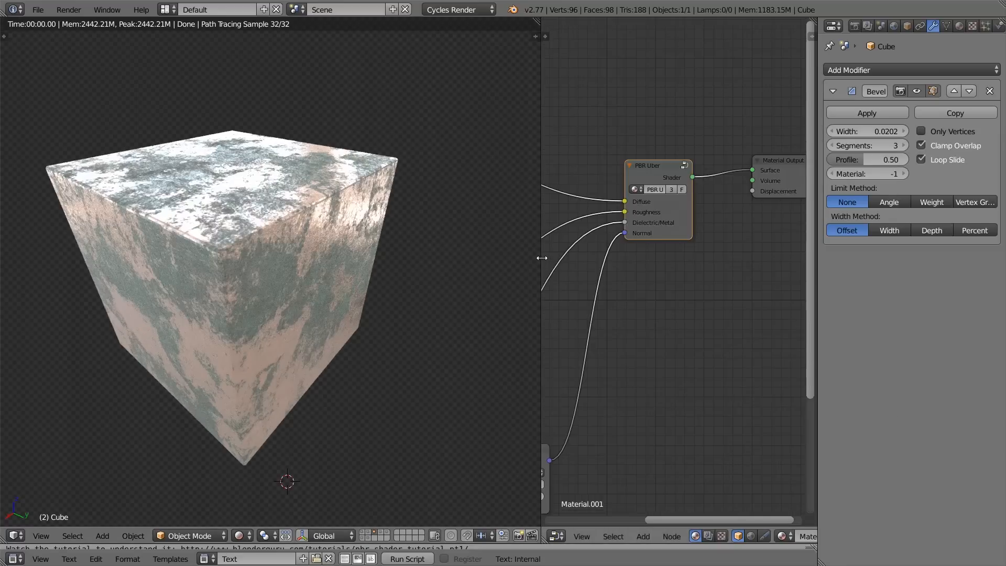
{"action": "left_click_drag", "start_coordinate": [540, 254], "coordinate": [463, 245]}
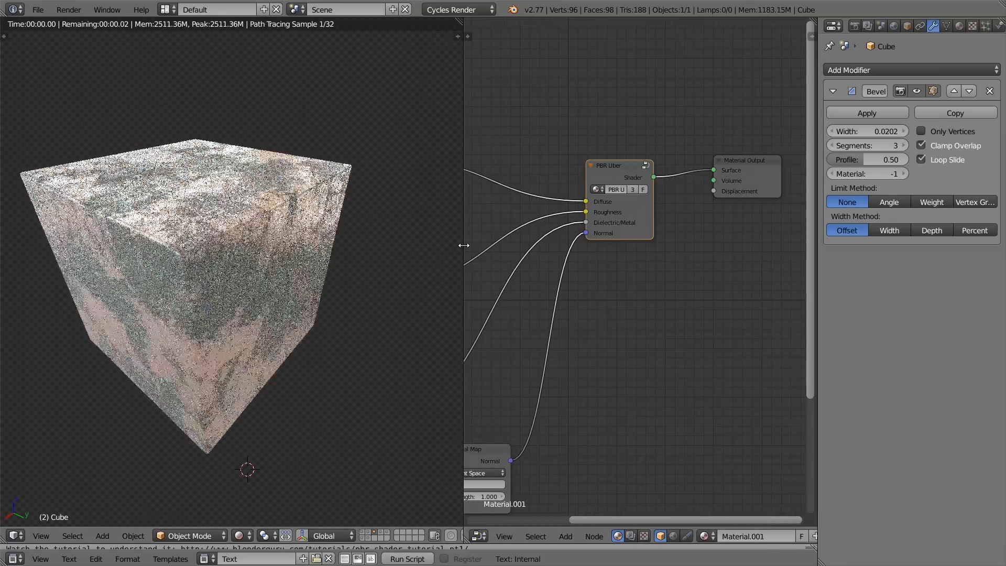
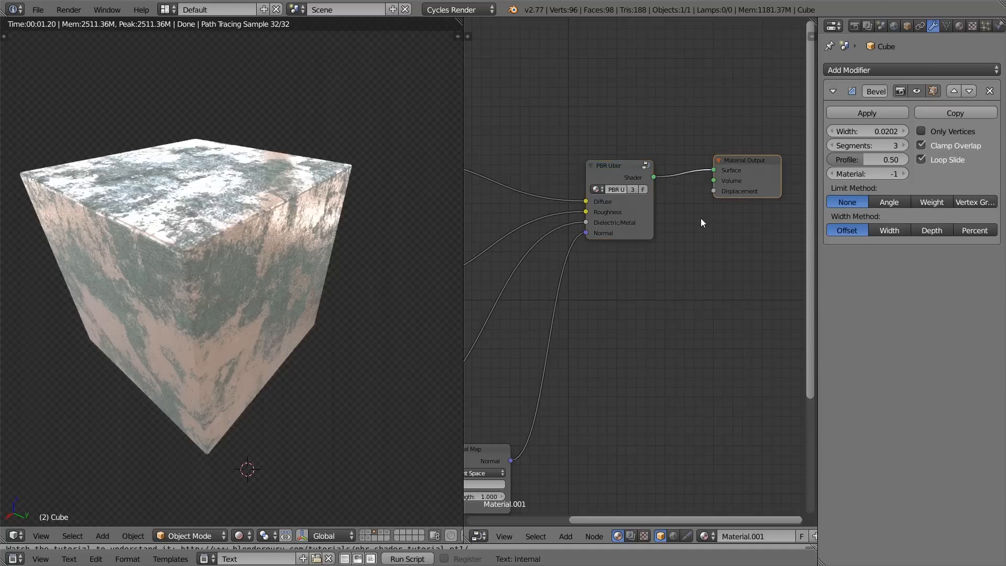
Step: Add a Glass BSDF below the PBR Uber node, connect it to the Material Output's Surface and try out its roughness
{"action": "scroll", "coordinate": [689, 226], "scroll_direction": "down", "scroll_amount": 4}
{"action": "scroll", "coordinate": [589, 330], "scroll_direction": "up", "scroll_amount": 5}
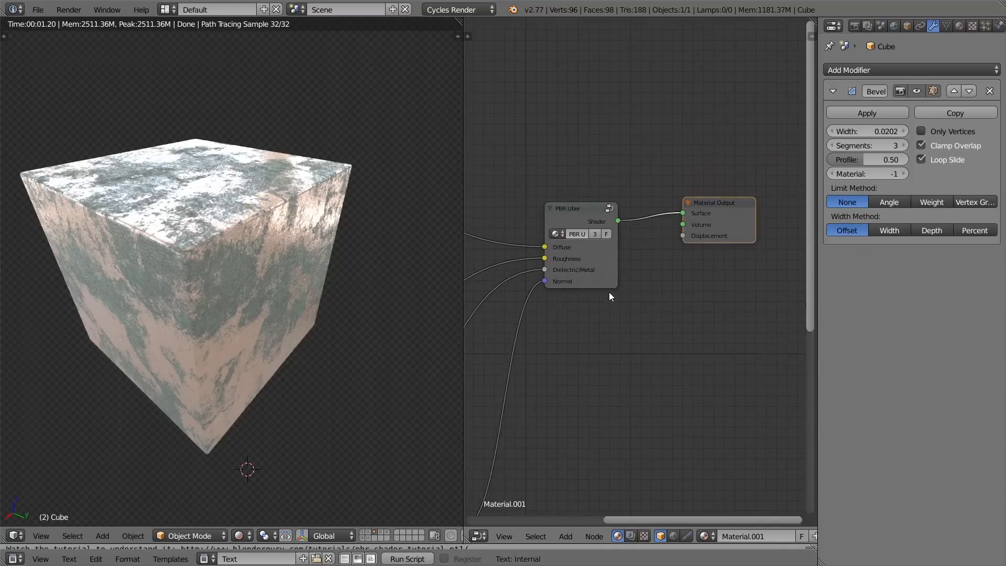
{"action": "middle_click_drag", "start_coordinate": [616, 262], "coordinate": [580, 245]}
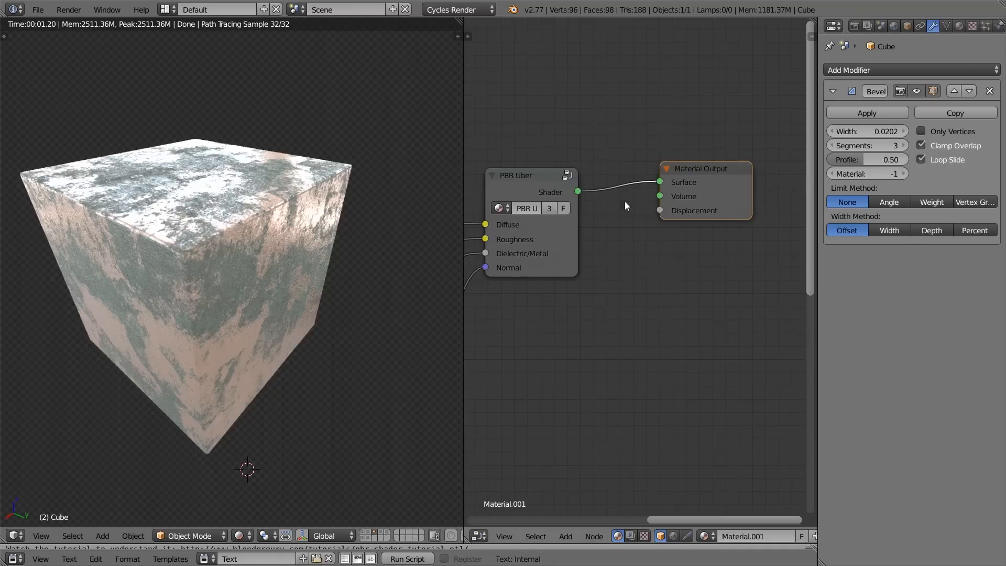
{"action": "left_click_drag", "start_coordinate": [690, 198], "coordinate": [668, 211]}
{"action": "middle_click_drag", "start_coordinate": [648, 231], "coordinate": [688, 176]}
{"action": "scroll", "coordinate": [676, 194], "scroll_direction": "down", "scroll_amount": 2}
{"action": "key", "text": "shift+a"}
{"action": "mouse_move", "coordinate": [616, 267]}
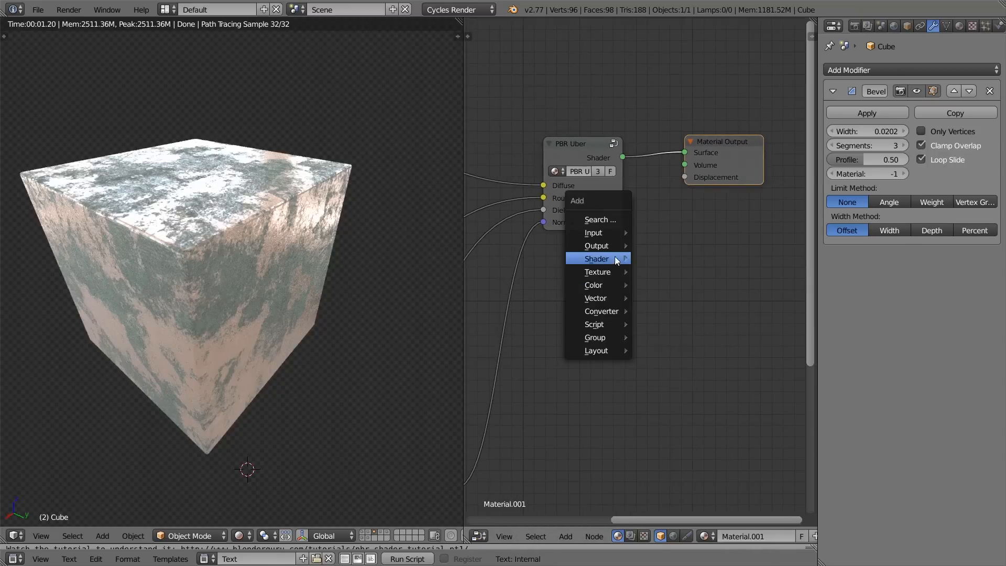
{"action": "left_click", "coordinate": [695, 343]}
{"action": "left_click", "coordinate": [561, 266]}
{"action": "left_click", "coordinate": [590, 281], "text": "ctrl+shift"}
{"action": "middle_click_drag", "start_coordinate": [397, 306], "coordinate": [321, 290]}
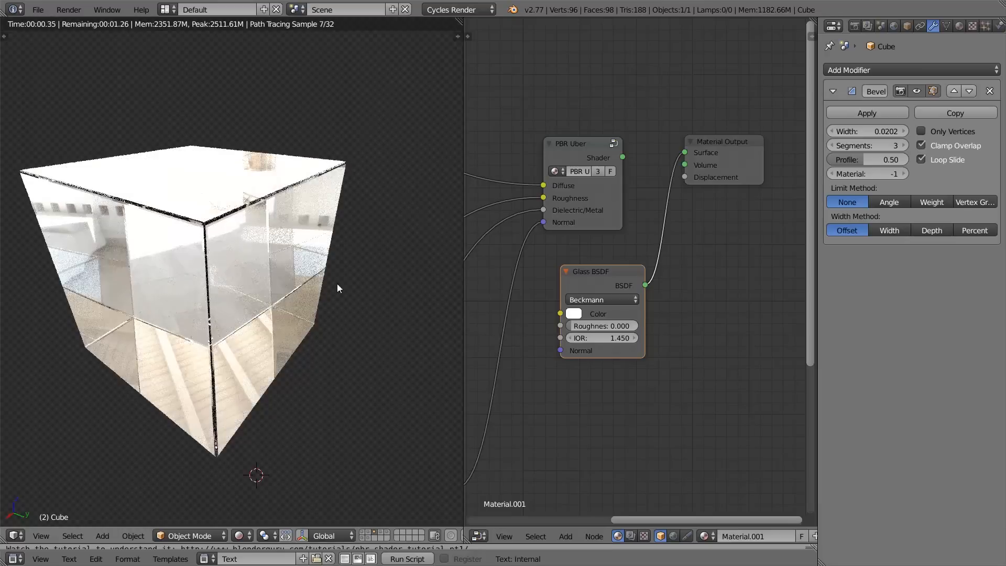
{"action": "left_click_drag", "start_coordinate": [627, 325], "coordinate": [571, 325]}
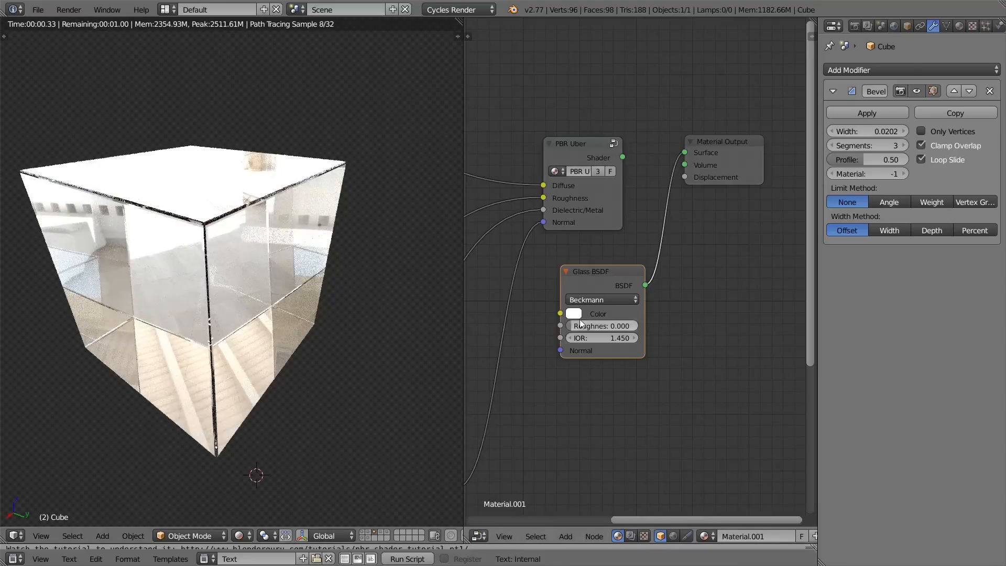
Step: Look inside the PBR Uber node group and return to the main node tree
{"action": "left_click", "coordinate": [585, 152]}
{"action": "key", "text": "Tab"}
{"action": "scroll", "coordinate": [655, 241], "scroll_direction": "down", "scroll_amount": 1}
{"action": "middle_click_drag", "start_coordinate": [775, 147], "coordinate": [607, 133]}
{"action": "middle_click_drag", "start_coordinate": [748, 127], "coordinate": [707, 136]}
{"action": "key", "text": "Tab"}
Step: Move the Material Output further from the shaders, add the .Reflection node group and connect it to Surface
{"action": "middle_click_drag", "start_coordinate": [624, 221], "coordinate": [578, 223]}
{"action": "left_click_drag", "start_coordinate": [673, 173], "coordinate": [539, 223]}
{"action": "middle_click_drag", "start_coordinate": [627, 263], "coordinate": [548, 184]}
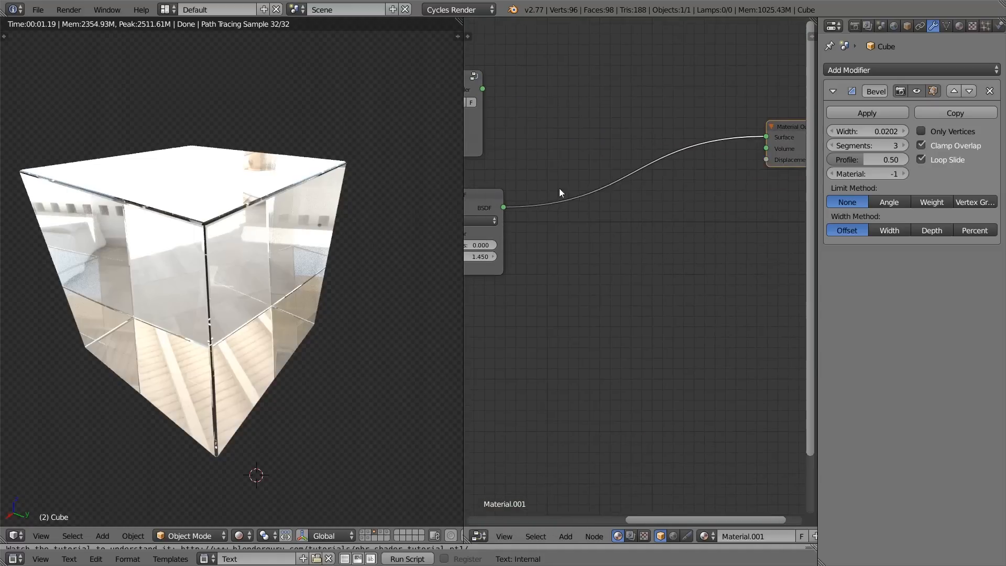
{"action": "key", "text": "shift+a"}
{"action": "mouse_move", "coordinate": [584, 295]}
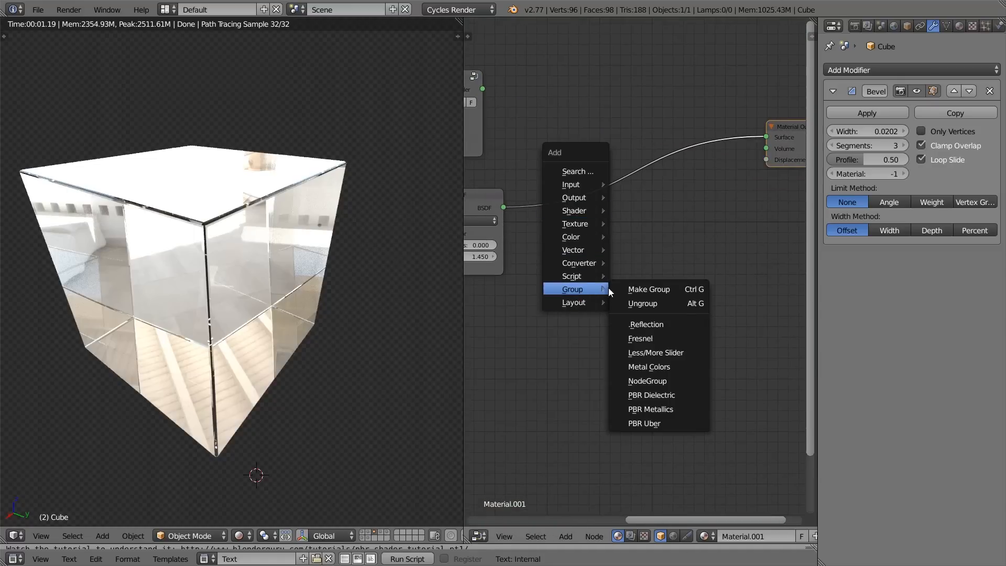
{"action": "left_click", "coordinate": [669, 330]}
{"action": "left_click", "coordinate": [575, 220]}
{"action": "left_click", "coordinate": [620, 222], "text": "ctrl+shift"}
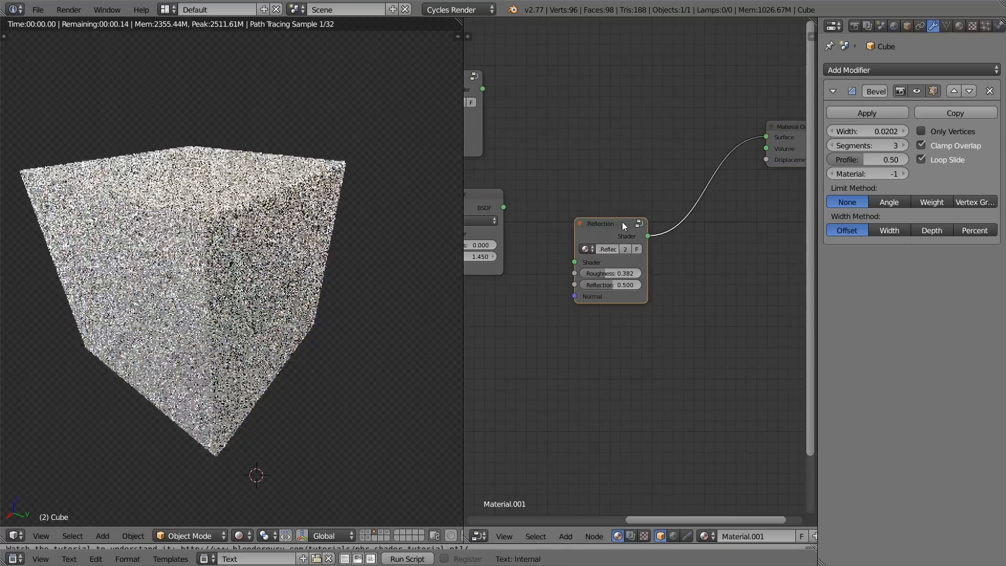
Step: Add a Transparent BSDF below the Glass BSDF and connect it to the .Reflection node's Shader input
{"action": "middle_click_drag", "start_coordinate": [551, 282], "coordinate": [629, 271]}
{"action": "key", "text": "shift+a"}
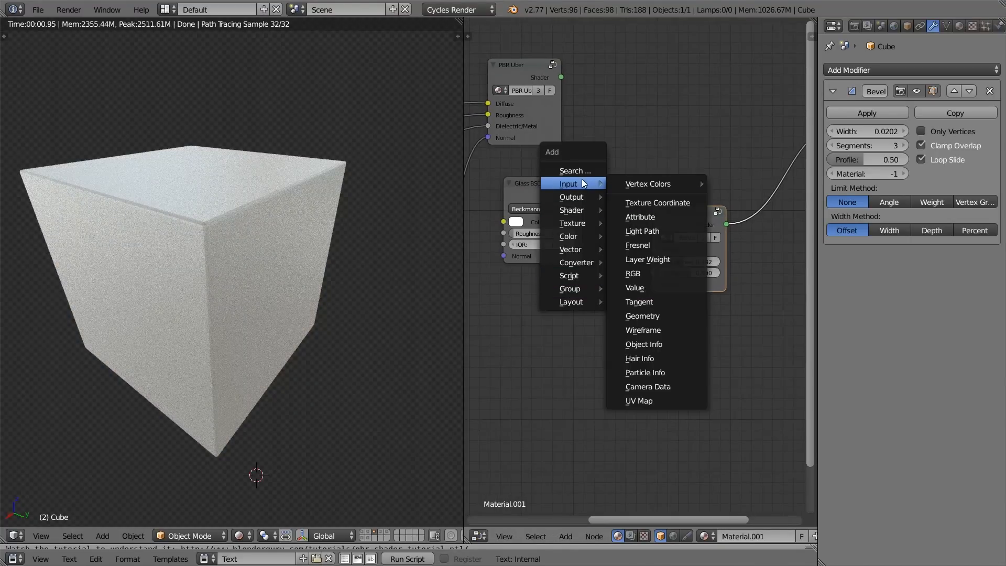
{"action": "mouse_move", "coordinate": [576, 208]}
{"action": "left_click", "coordinate": [647, 266]}
{"action": "left_click", "coordinate": [558, 287]}
{"action": "left_click_drag", "start_coordinate": [610, 301], "coordinate": [671, 261]}
Step: Preview the .Reflection node on the cube and set its roughness to 1.000 and its reflection to 0.391
{"action": "left_click", "coordinate": [693, 210], "text": "ctrl+shift"}
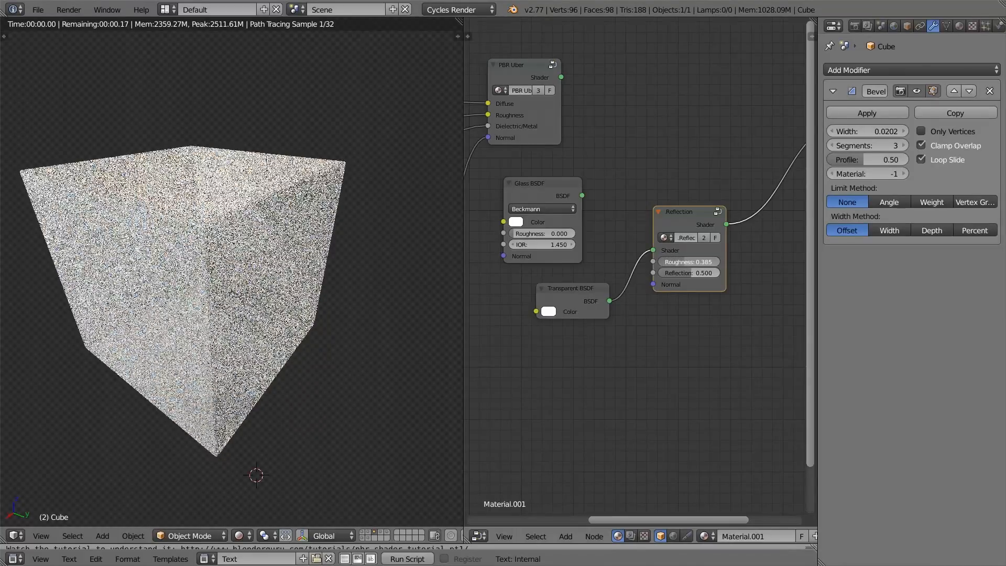
{"action": "left_click_drag", "start_coordinate": [688, 261], "coordinate": [715, 262]}
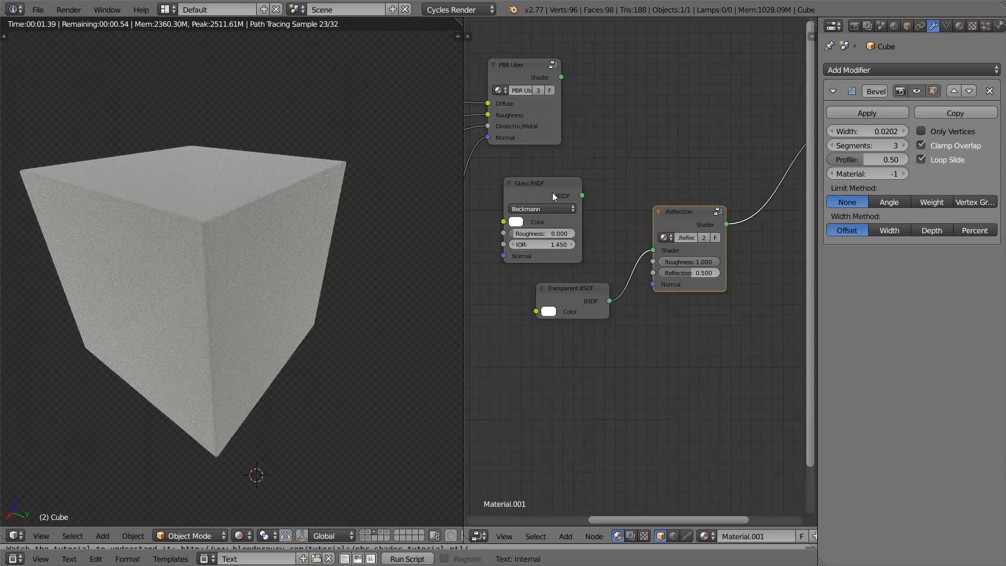
{"action": "left_click_drag", "start_coordinate": [697, 272], "coordinate": [690, 273]}
Step: Set the Glass BSDF's roughness to 1.000 and compare it with the .Reflection shader on the cube
{"action": "left_click", "coordinate": [559, 197], "text": "ctrl+shift"}
{"action": "left_click_drag", "start_coordinate": [540, 234], "coordinate": [573, 233]}
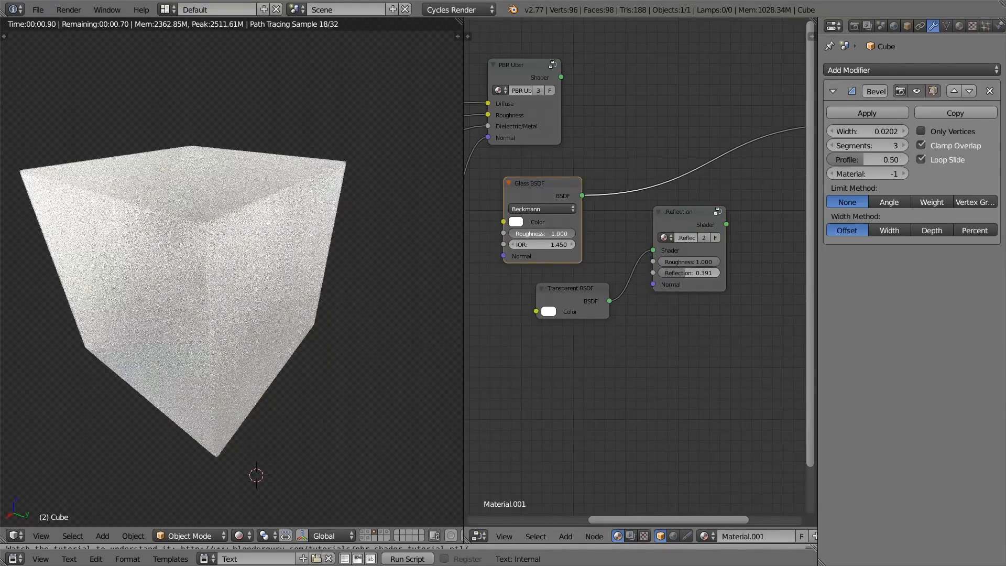
{"action": "left_click", "coordinate": [678, 212], "text": "ctrl+shift"}
{"action": "left_click", "coordinate": [526, 191], "text": "ctrl+shift"}
{"action": "left_click", "coordinate": [675, 215], "text": "ctrl+shift"}
{"action": "left_click", "coordinate": [552, 184], "text": "ctrl+shift"}
Step: Set the Glass BSDF's roughness to 0.117 and examine the rendered glass cube from several angles
{"action": "left_click_drag", "start_coordinate": [550, 234], "coordinate": [226, 208]}
{"action": "middle_click_drag", "start_coordinate": [225, 208], "coordinate": [280, 278]}
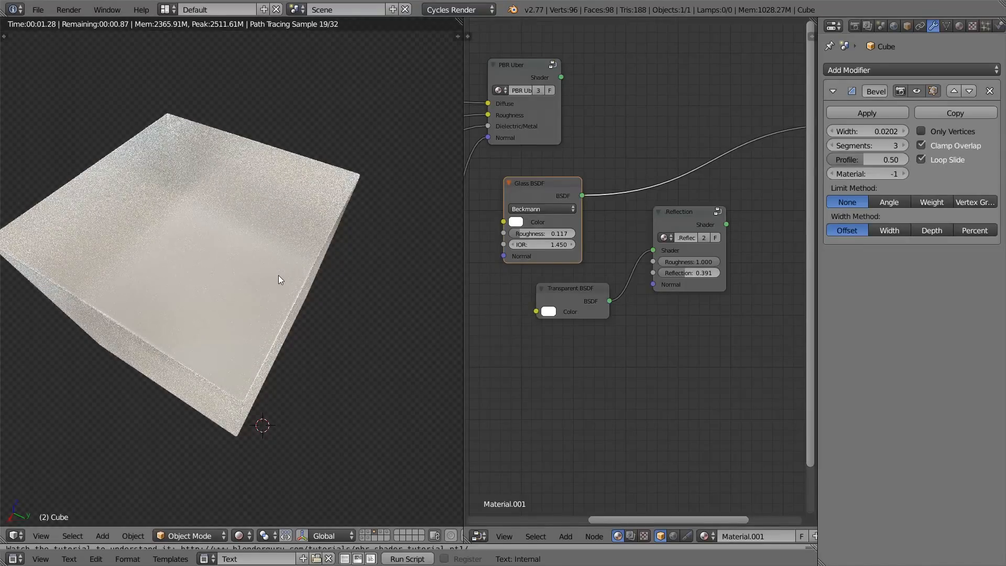
{"action": "middle_click_drag", "start_coordinate": [278, 275], "coordinate": [84, 479]}
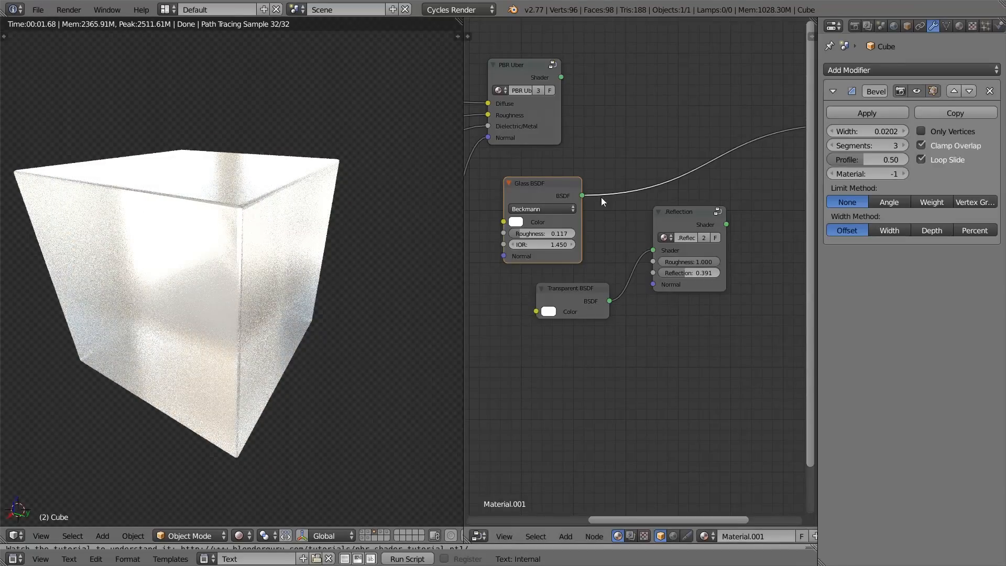
Step: Inspect the Fresnel, Mix and Glossy nodes inside the .Reflection group and return to the main node tree
{"action": "middle_click_drag", "start_coordinate": [662, 228], "coordinate": [654, 228]}
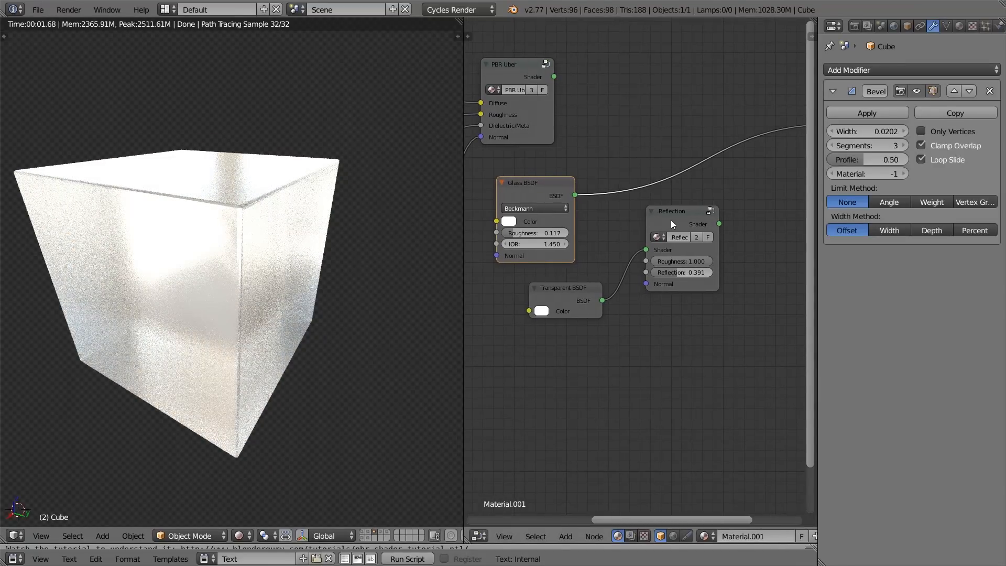
{"action": "scroll", "coordinate": [670, 219], "scroll_direction": "down", "scroll_amount": 1}
{"action": "key", "text": "shift+a"}
{"action": "mouse_move", "coordinate": [618, 136]}
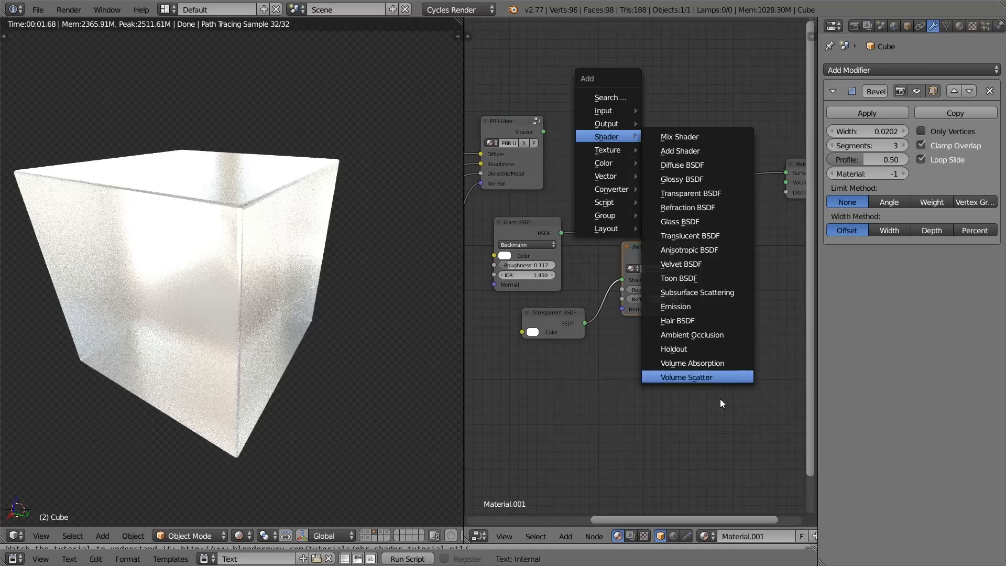
{"action": "scroll", "coordinate": [646, 252], "scroll_direction": "up", "scroll_amount": 4}
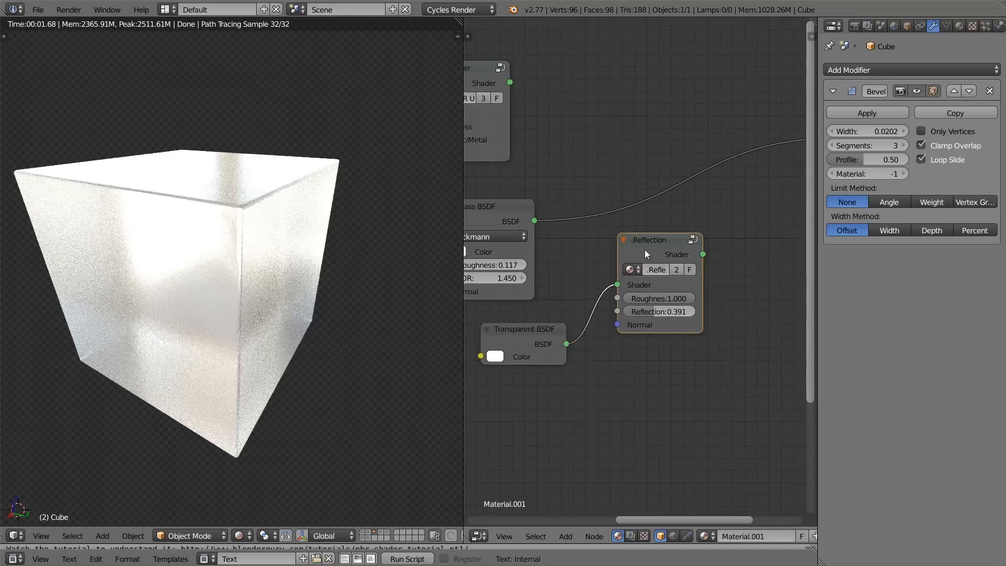
{"action": "key", "text": "Tab"}
{"action": "scroll", "coordinate": [667, 238], "scroll_direction": "down", "scroll_amount": 4}
{"action": "middle_click_drag", "start_coordinate": [668, 236], "coordinate": [561, 212]}
{"action": "scroll", "coordinate": [566, 214], "scroll_direction": "down", "scroll_amount": 2}
{"action": "middle_click_drag", "start_coordinate": [596, 245], "coordinate": [618, 244]}
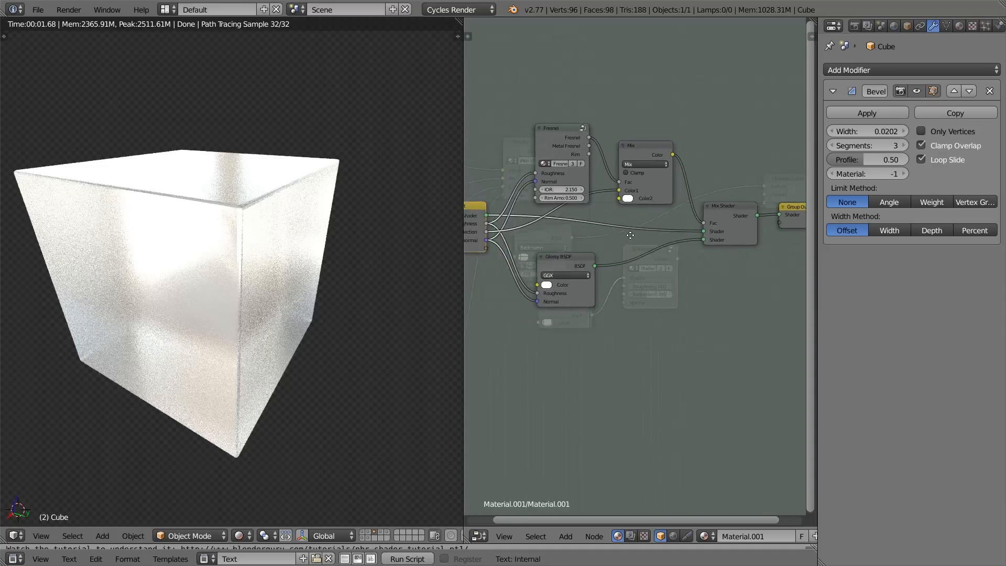
{"action": "key", "text": "Tab"}
{"action": "scroll", "coordinate": [629, 283], "scroll_direction": "up", "scroll_amount": 4}
Step: Preview the .Reflection shader on the cube and delete the Transparent BSDF feeding it
{"action": "left_click", "coordinate": [542, 321]}
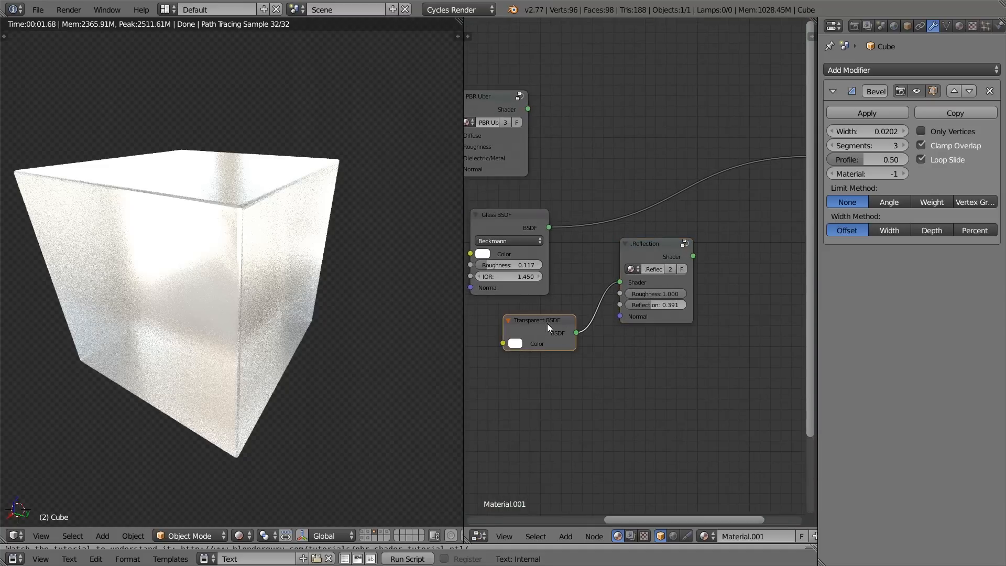
{"action": "left_click", "coordinate": [668, 241], "text": "ctrl+shift"}
{"action": "left_click", "coordinate": [552, 319]}
{"action": "key", "text": "x"}
Step: Add a Subsurface Scattering shader, connect it to .Reflection's Shader input, and set that node's roughness to 0.076 and reflection to 0.000
{"action": "middle_click_drag", "start_coordinate": [559, 317], "coordinate": [599, 279]}
{"action": "key", "text": "shift+a"}
{"action": "mouse_move", "coordinate": [599, 289]}
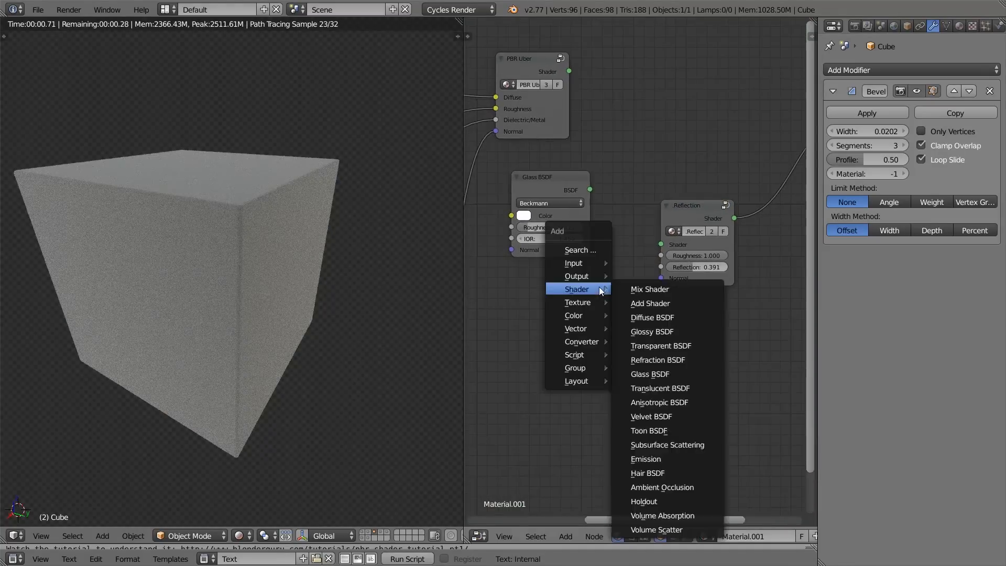
{"action": "mouse_move", "coordinate": [601, 264]}
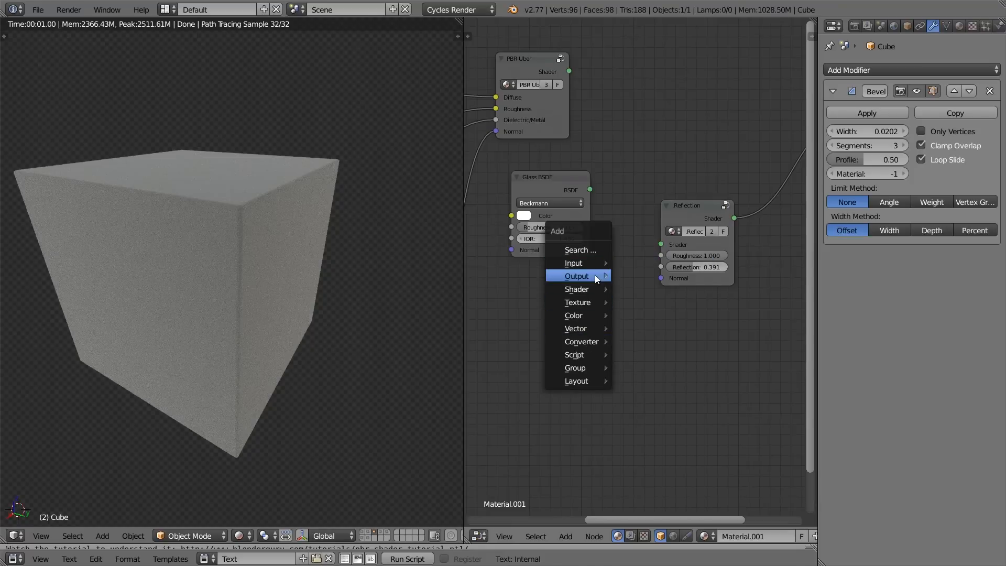
{"action": "left_click", "coordinate": [674, 446]}
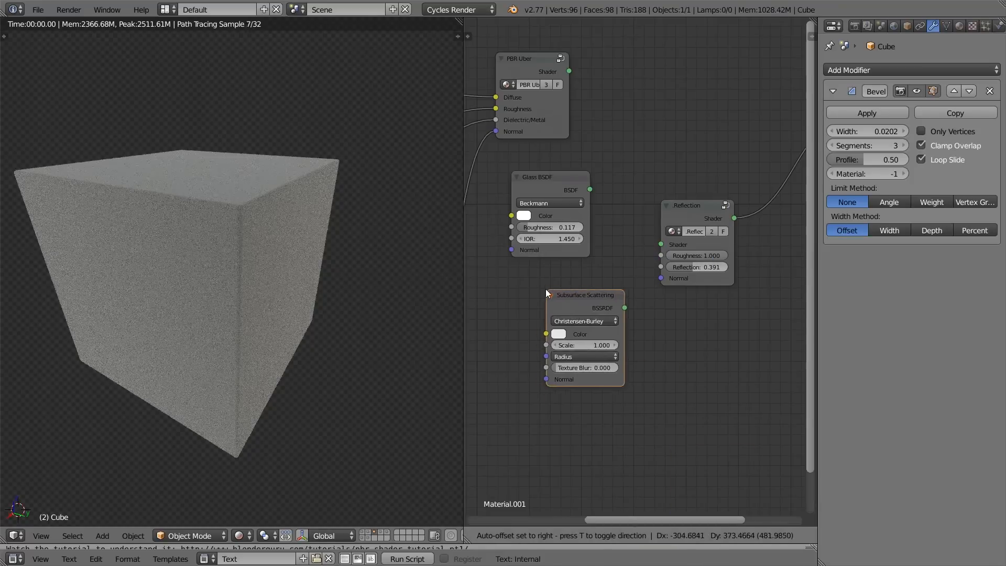
{"action": "left_click", "coordinate": [602, 281]}
{"action": "left_click_drag", "start_coordinate": [616, 301], "coordinate": [684, 257]}
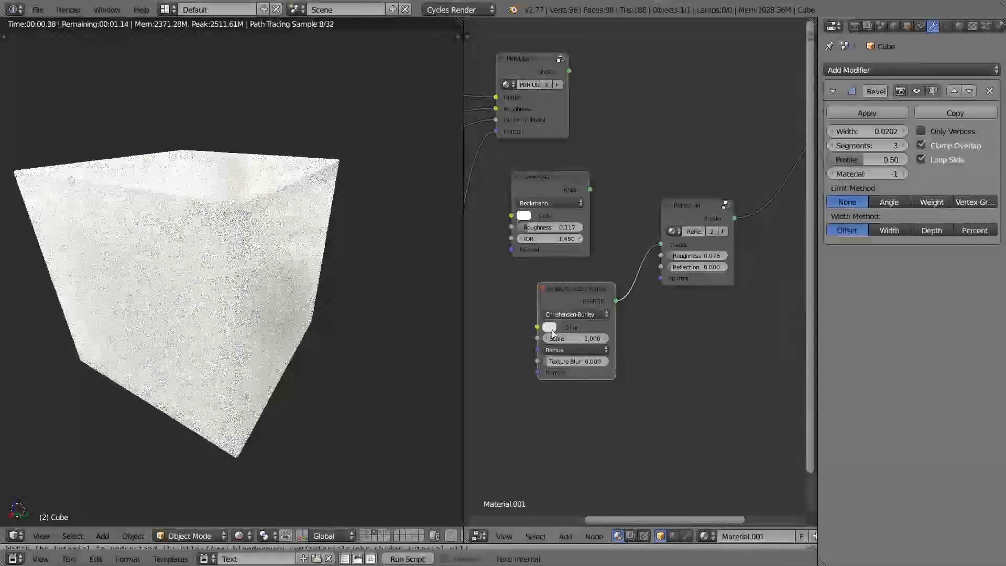
Step: Give the Subsurface Scattering shader a pale peach color, check its radius values and examine the cube from the side
{"action": "left_click", "coordinate": [553, 327]}
{"action": "left_click_drag", "start_coordinate": [584, 218], "coordinate": [580, 222]}
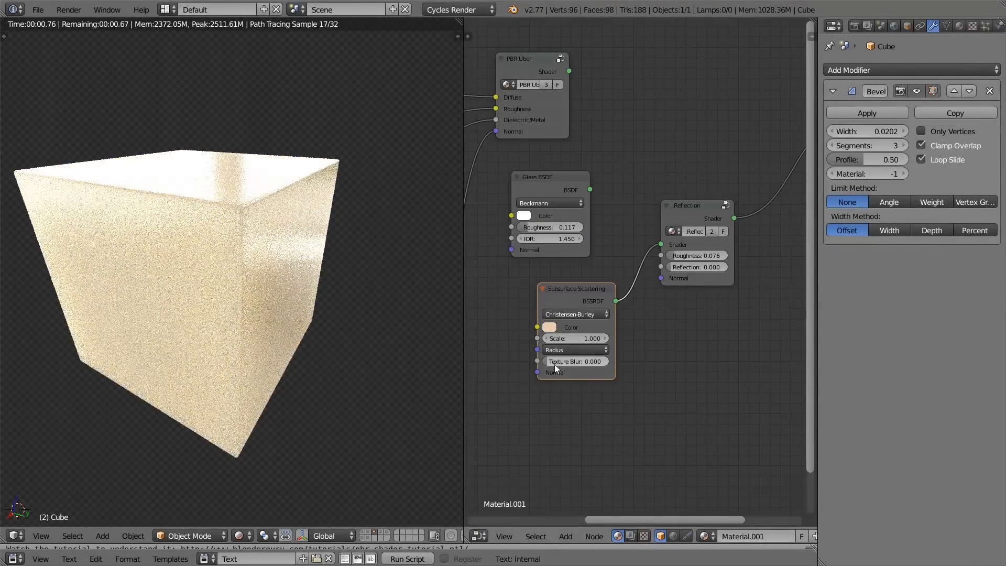
{"action": "left_click", "coordinate": [566, 350]}
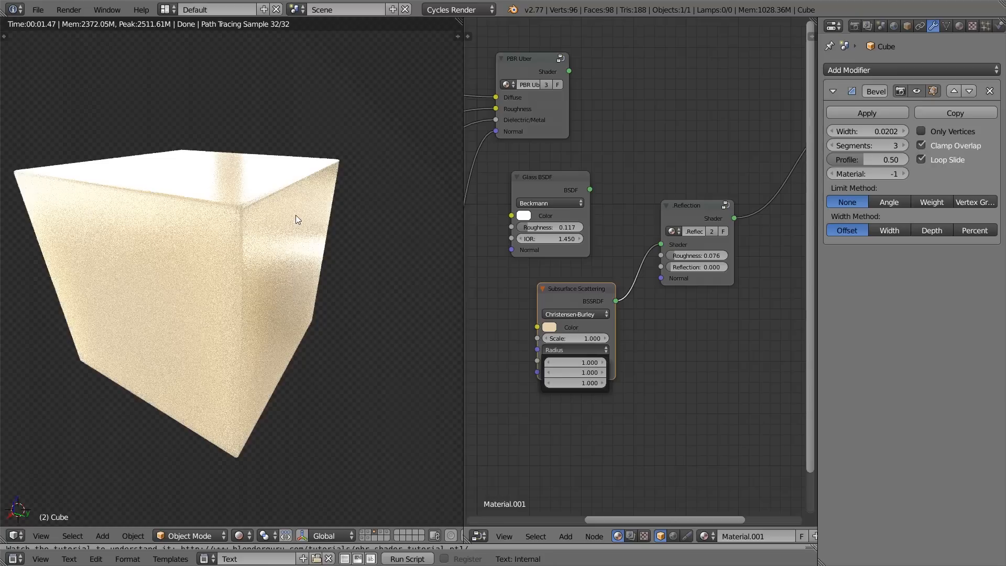
{"action": "mouse_move", "coordinate": [293, 198]}
{"action": "middle_mouse_down"}
{"action": "mouse_move", "coordinate": [299, 175]}
{"action": "mouse_move", "coordinate": [298, 186]}
{"action": "middle_mouse_up"}
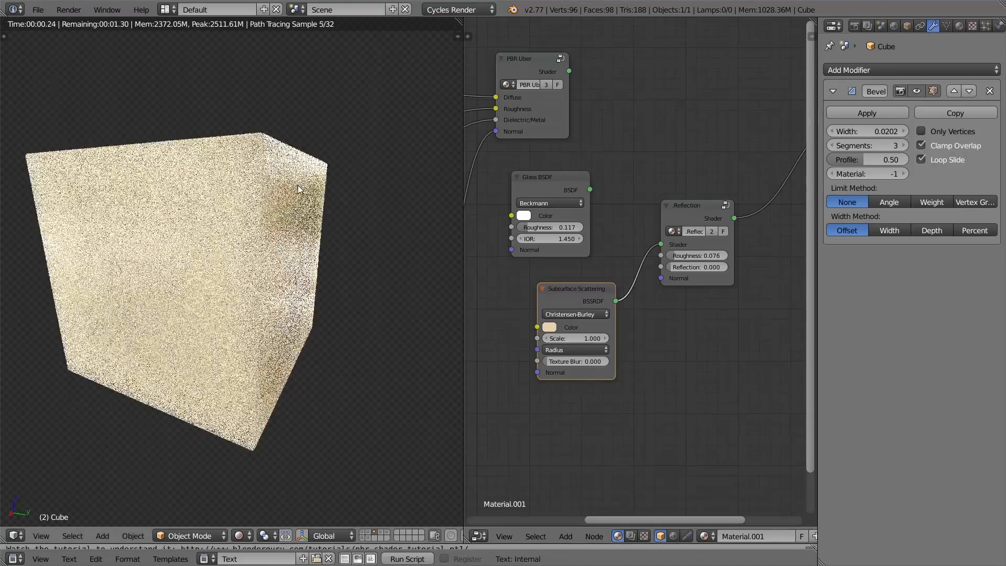
{"action": "scroll", "coordinate": [588, 296], "scroll_direction": "down", "scroll_amount": 1}
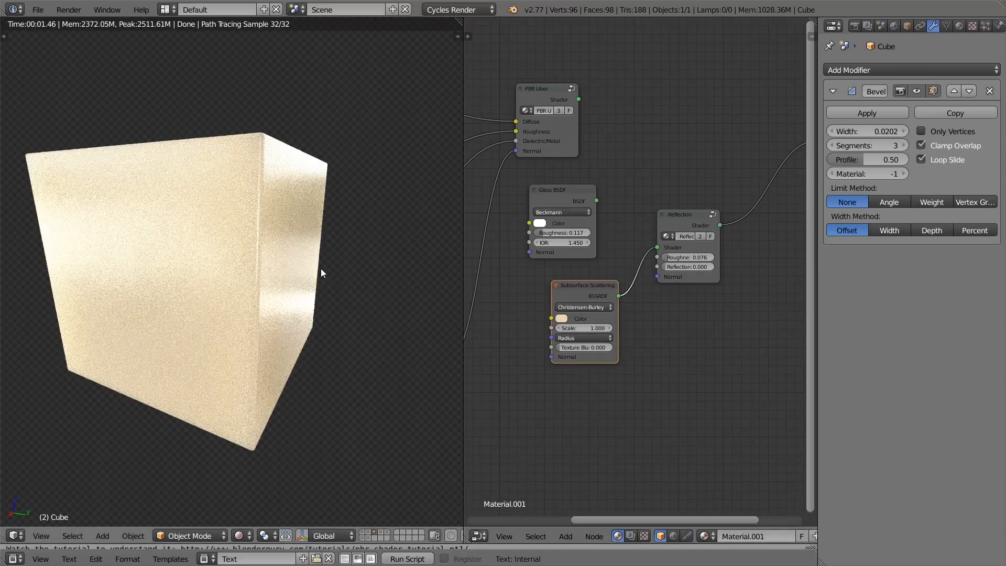
{"action": "middle_click_drag", "start_coordinate": [321, 275], "coordinate": [345, 273]}
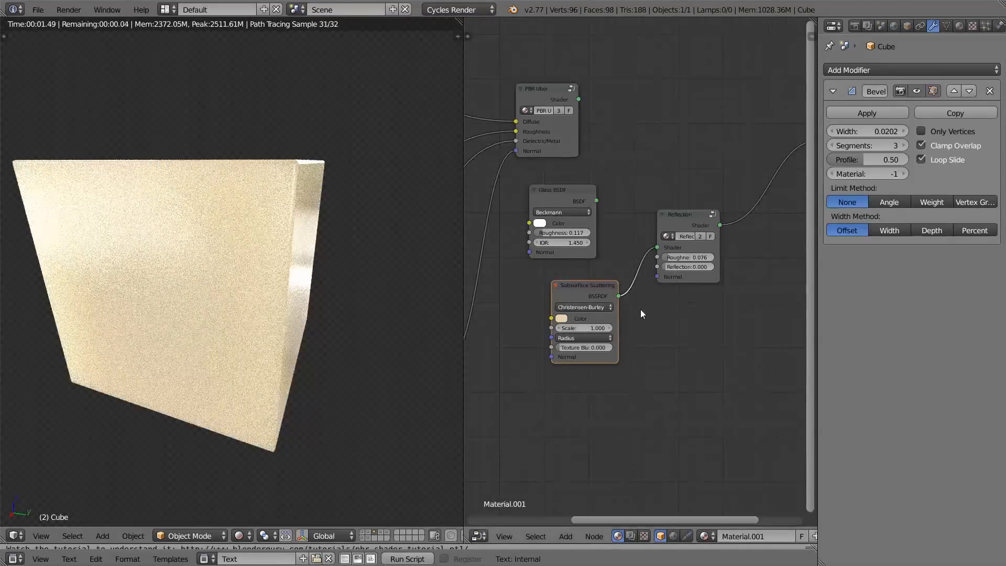
Step: Delete the Subsurface Scattering node
{"action": "left_click", "coordinate": [685, 230]}
{"action": "scroll", "coordinate": [674, 287], "scroll_direction": "up", "scroll_amount": 2}
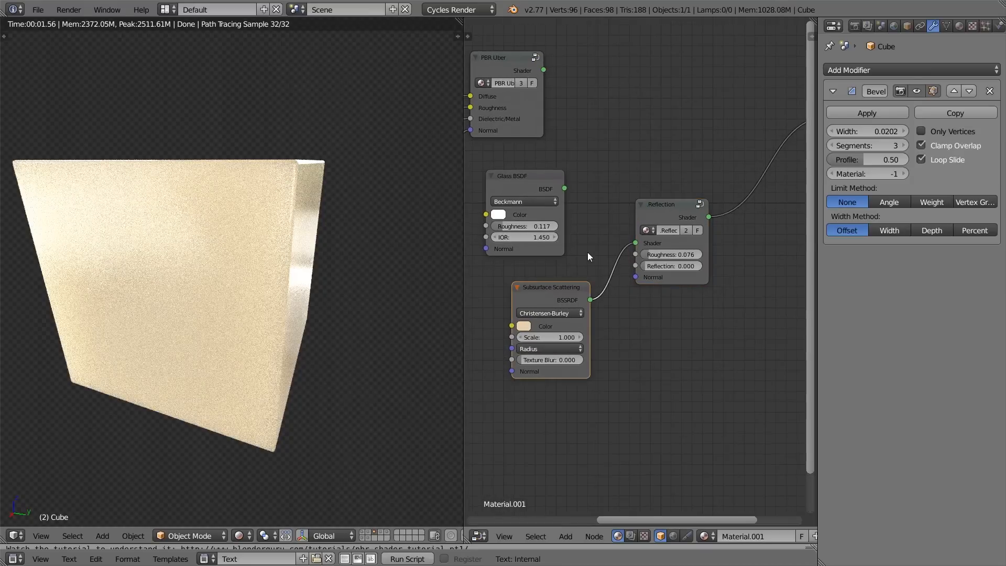
{"action": "key", "text": "x"}
Step: Look at the PBR Metallics and PBR Dielectric nodes inside the PBR Uber group and return to the main node tree
{"action": "scroll", "coordinate": [608, 206], "scroll_direction": "down", "scroll_amount": 3}
{"action": "middle_click_drag", "start_coordinate": [566, 167], "coordinate": [576, 210]}
{"action": "left_click", "coordinate": [550, 149]}
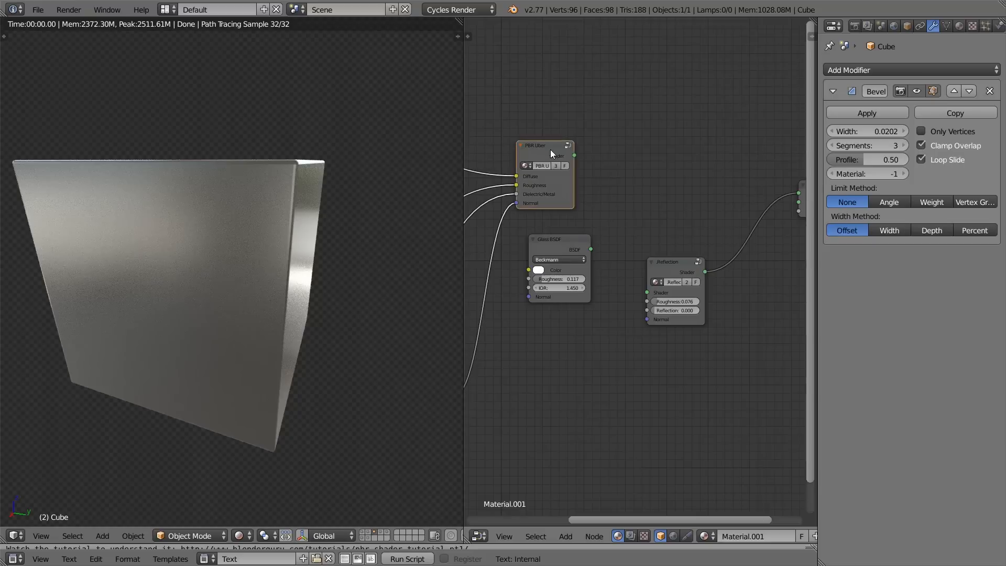
{"action": "key", "text": "Tab"}
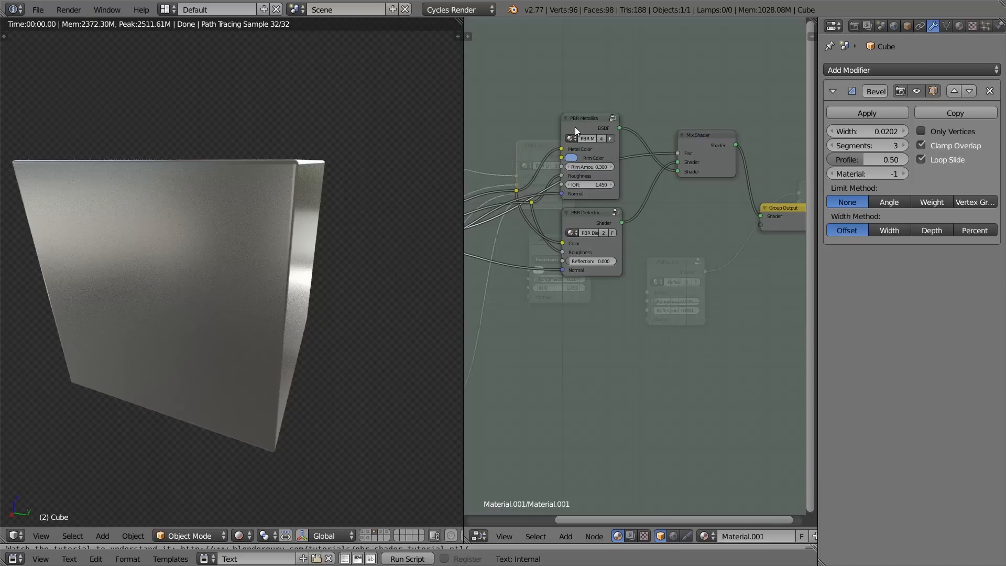
{"action": "middle_click_drag", "start_coordinate": [573, 126], "coordinate": [570, 166]}
{"action": "left_click", "coordinate": [584, 164]}
{"action": "key", "text": "Tab"}
{"action": "key", "text": "Tab"}
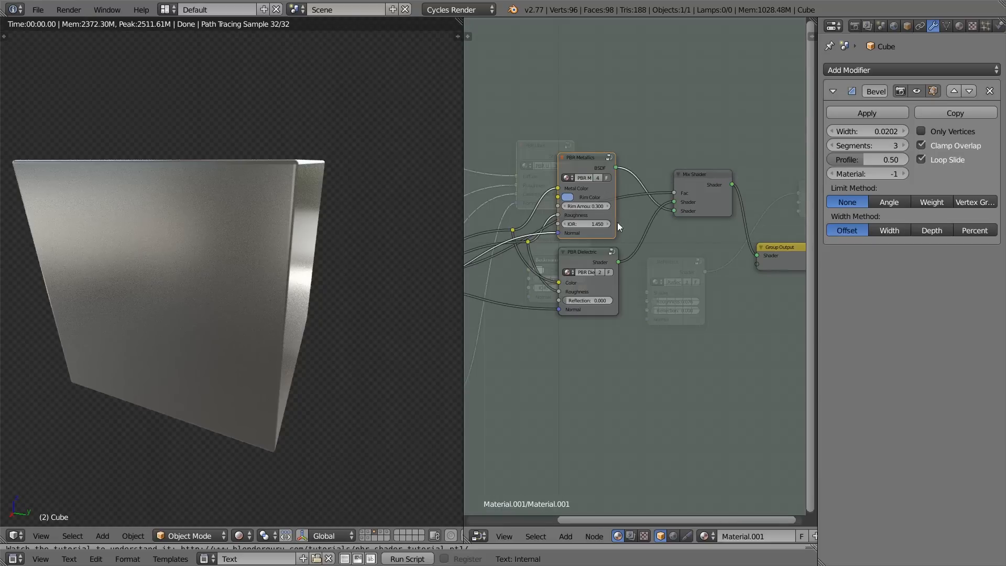
{"action": "key", "text": "Tab"}
Step: Check the cube's reflections from another angle and delete the .Reflection node from the main node tree
{"action": "scroll", "coordinate": [692, 243], "scroll_direction": "up", "scroll_amount": 2}
{"action": "middle_click_drag", "start_coordinate": [708, 251], "coordinate": [643, 249]}
{"action": "left_click", "coordinate": [614, 266]}
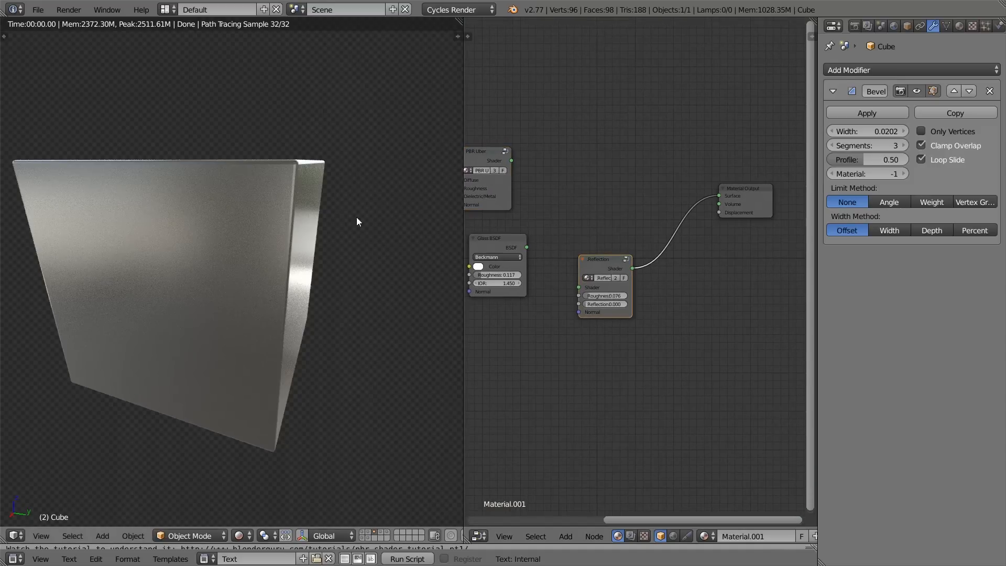
{"action": "middle_click_drag", "start_coordinate": [391, 224], "coordinate": [315, 217]}
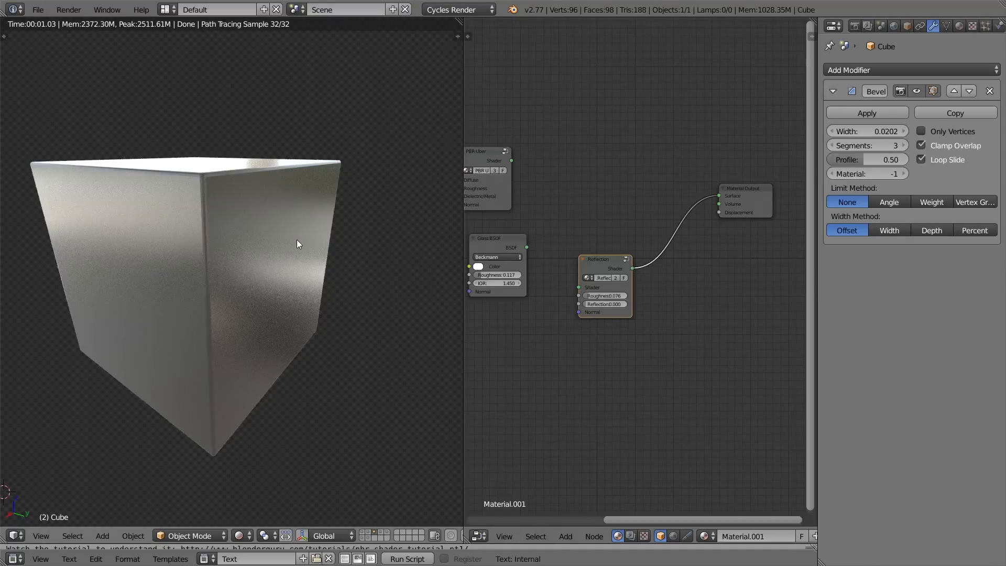
{"action": "key", "text": "x"}
{"action": "scroll", "coordinate": [494, 162], "scroll_direction": "up", "scroll_amount": 1}
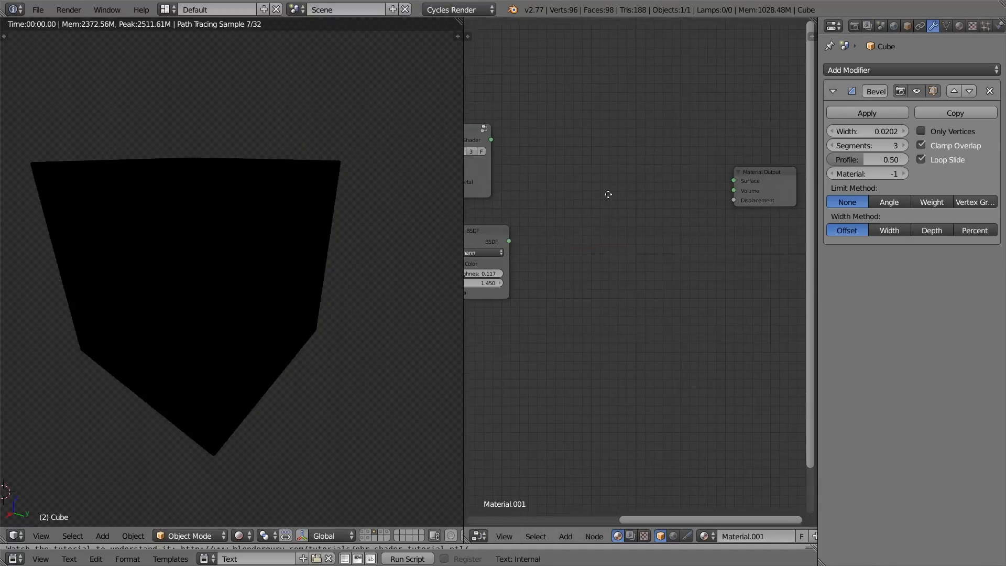
Step: Add the PBR Metallics node group to the material and connect it to the Material Output's Surface
{"action": "key", "text": "shift+a"}
{"action": "mouse_move", "coordinate": [618, 175]}
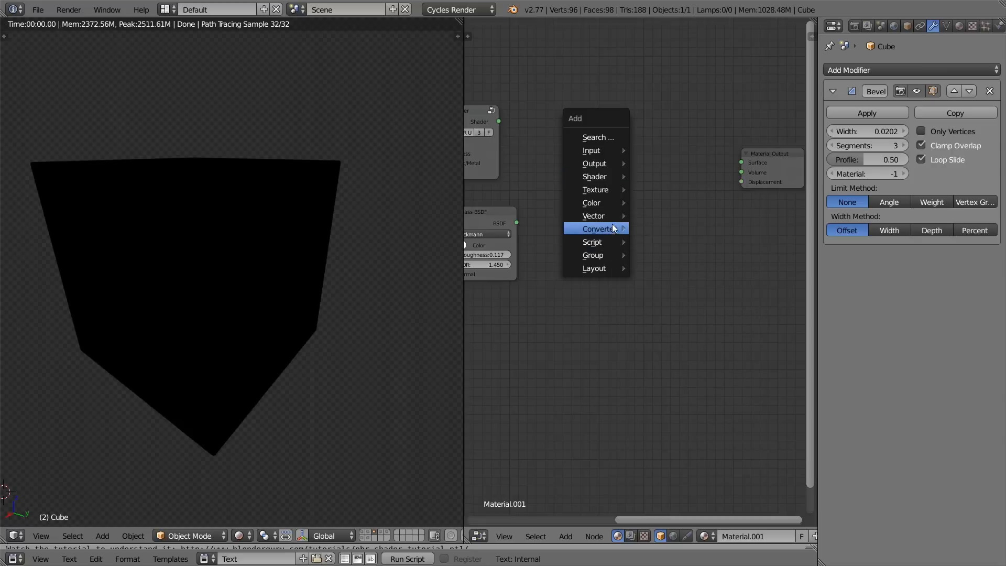
{"action": "mouse_move", "coordinate": [602, 245]}
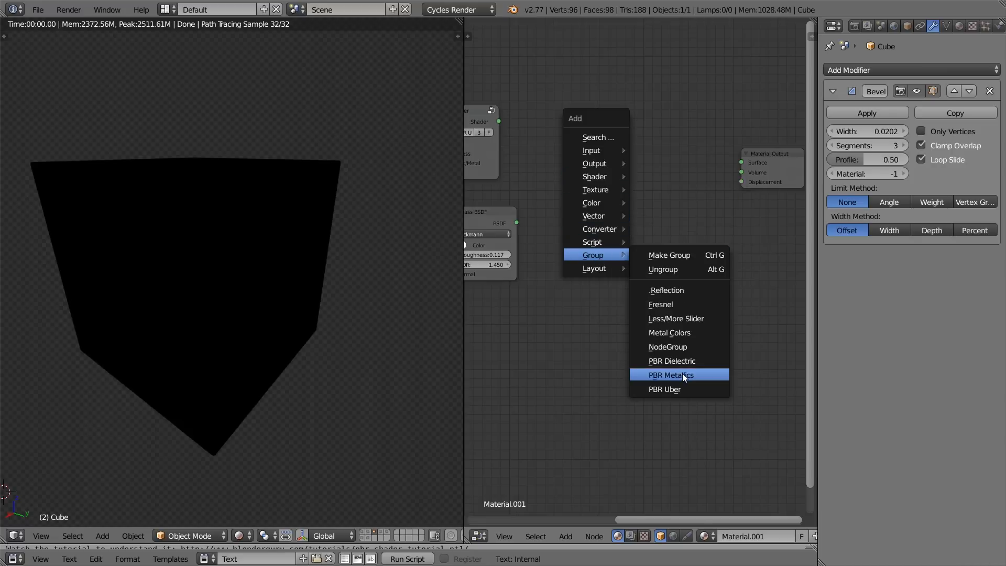
{"action": "left_click", "coordinate": [683, 373]}
{"action": "left_click", "coordinate": [593, 190]}
{"action": "left_click", "coordinate": [594, 191], "text": "ctrl+shift"}
{"action": "scroll", "coordinate": [622, 229], "scroll_direction": "up", "scroll_amount": 2}
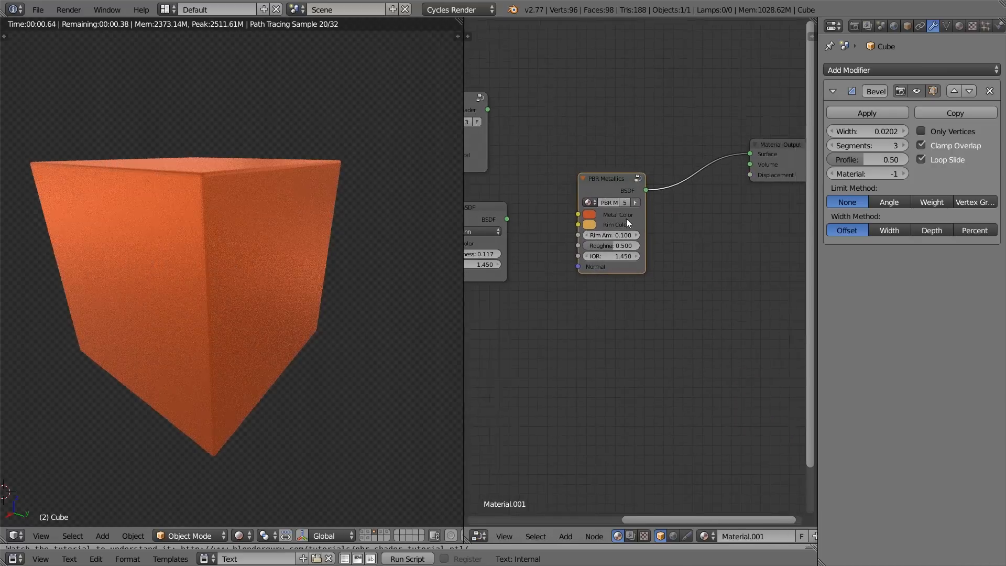
Step: Inside the PBR Metallics group, add an Anisotropic BSDF node below the Glossy BSDF
{"action": "scroll", "coordinate": [627, 219], "scroll_direction": "down", "scroll_amount": 2}
{"action": "key", "text": "Tab"}
{"action": "scroll", "coordinate": [643, 251], "scroll_direction": "down", "scroll_amount": 2}
{"action": "middle_click_drag", "start_coordinate": [648, 295], "coordinate": [508, 323]}
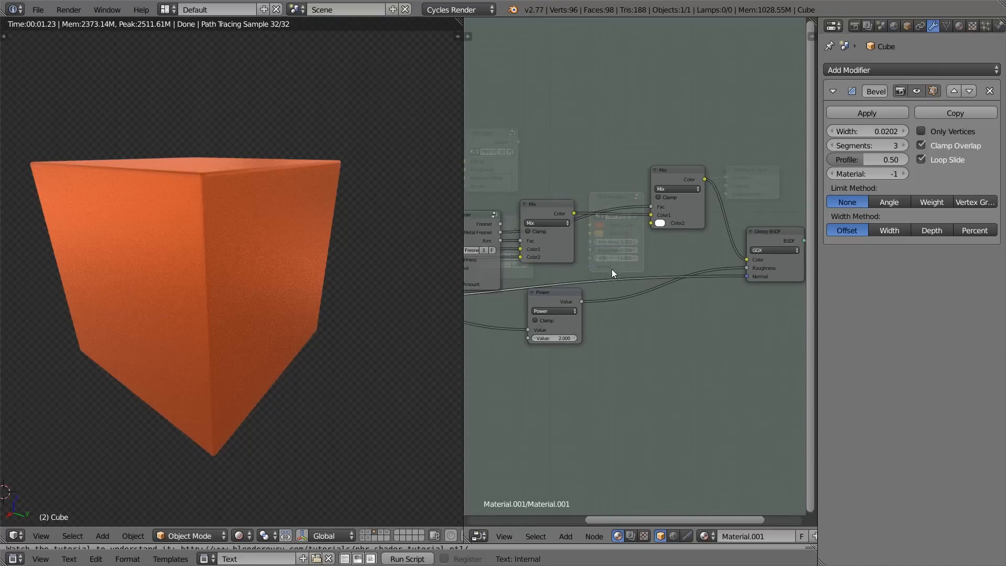
{"action": "middle_click_drag", "start_coordinate": [774, 258], "coordinate": [608, 248]}
{"action": "right_click", "coordinate": [607, 249]}
{"action": "key", "text": "shift+a"}
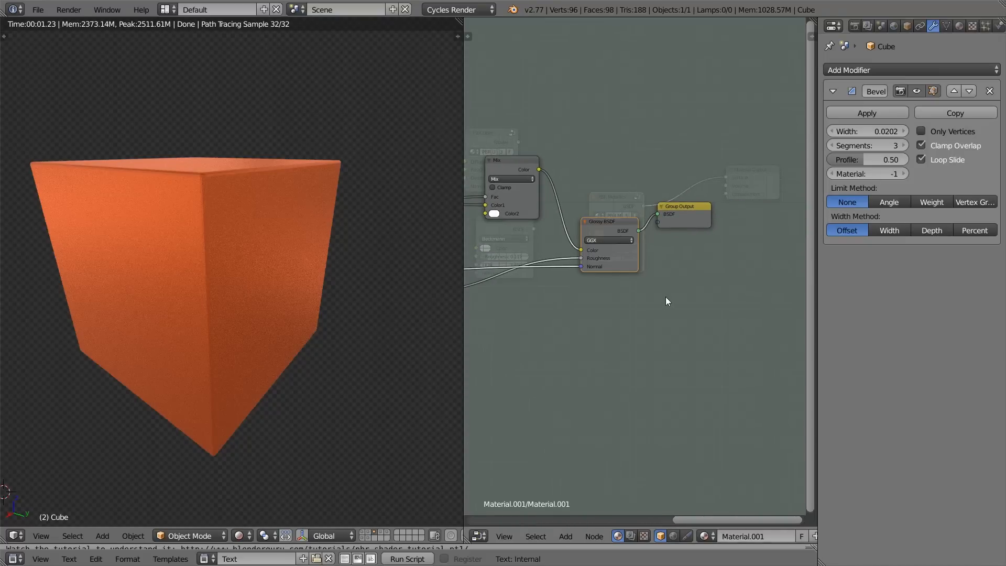
{"action": "key", "text": "shift+a"}
{"action": "mouse_move", "coordinate": [634, 215]}
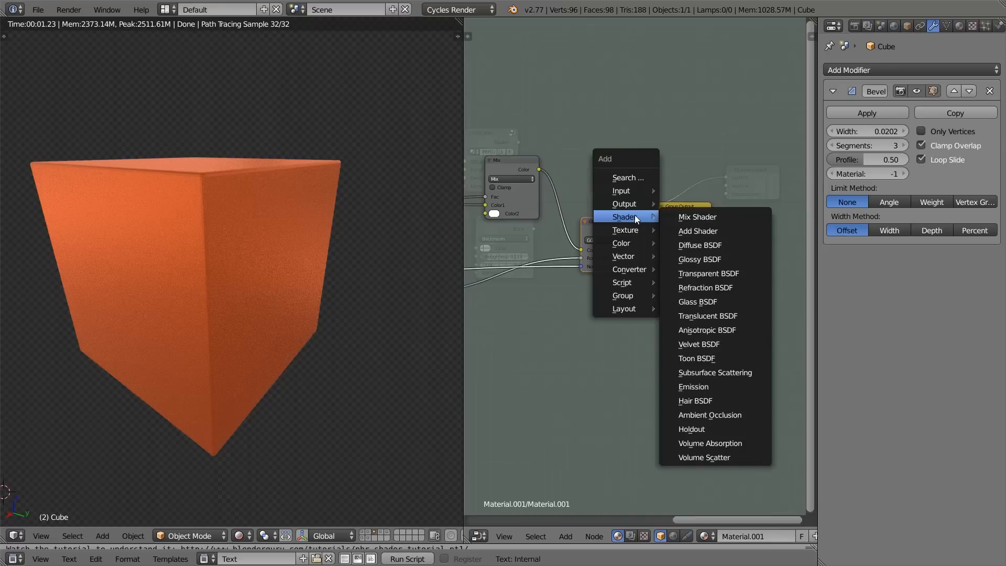
{"action": "left_click", "coordinate": [728, 326]}
{"action": "left_click", "coordinate": [588, 293]}
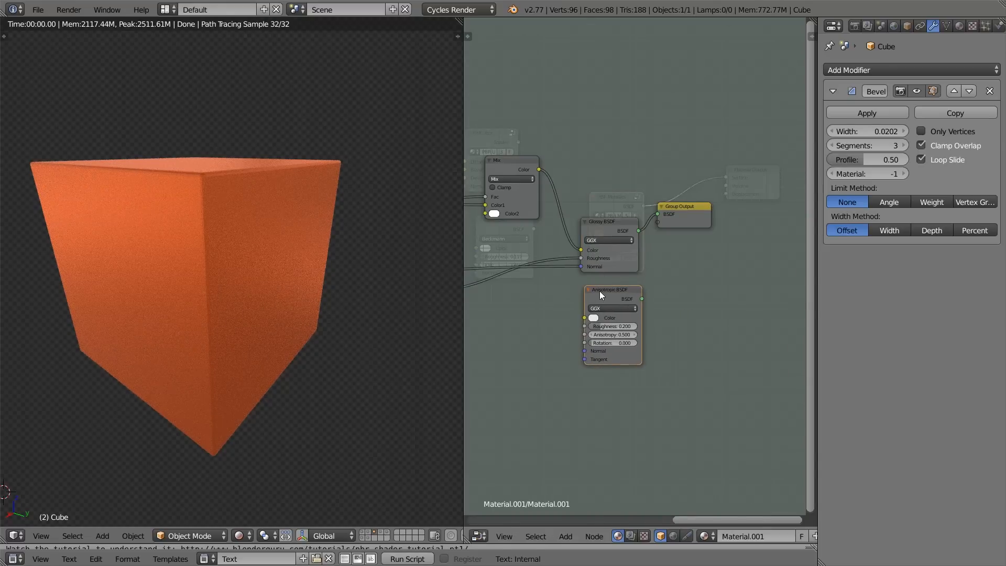
Step: Return to the main node tree and connect the PBR Uber shader to the Material Output's Surface
{"action": "scroll", "coordinate": [627, 228], "scroll_direction": "down", "scroll_amount": 4}
{"action": "middle_click_drag", "start_coordinate": [627, 229], "coordinate": [748, 227]}
{"action": "scroll", "coordinate": [627, 235], "scroll_direction": "down", "scroll_amount": 3}
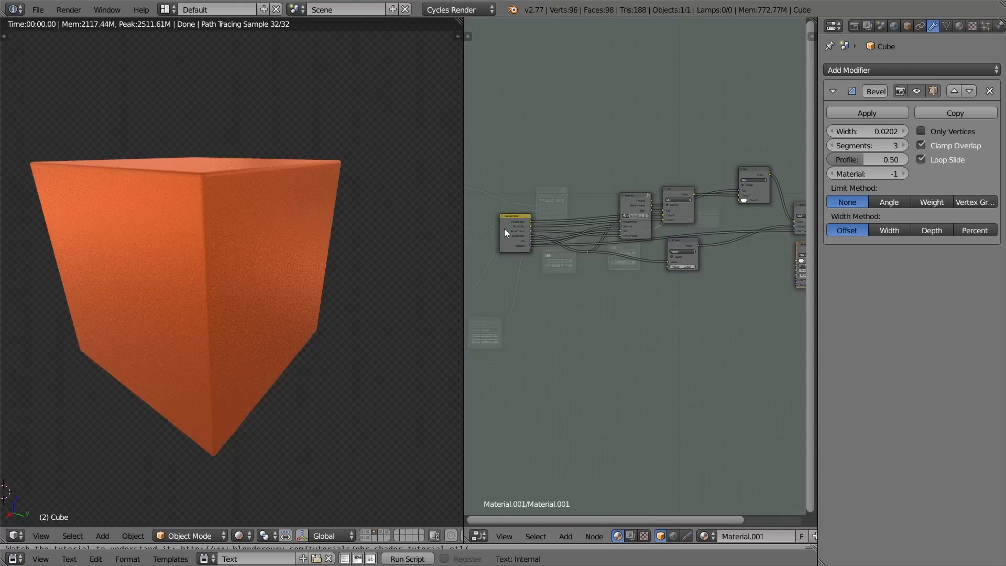
{"action": "key", "text": "Tab"}
{"action": "scroll", "coordinate": [680, 262], "scroll_direction": "up", "scroll_amount": 5}
{"action": "left_click", "coordinate": [539, 146]}
{"action": "left_click", "coordinate": [537, 145], "text": "ctrl+shift"}
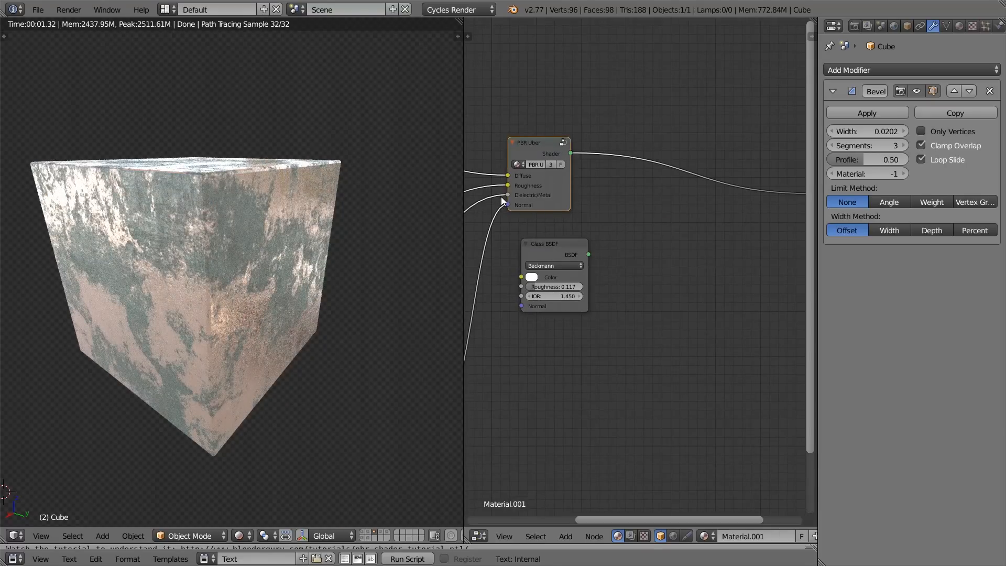
Step: Delete the Glass BSDF node below PBR Uber
{"action": "left_click", "coordinate": [564, 256]}
{"action": "middle_click_drag", "start_coordinate": [605, 215], "coordinate": [592, 220]}
{"action": "key", "text": "x"}
{"action": "scroll", "coordinate": [759, 189], "scroll_direction": "down", "scroll_amount": 1}
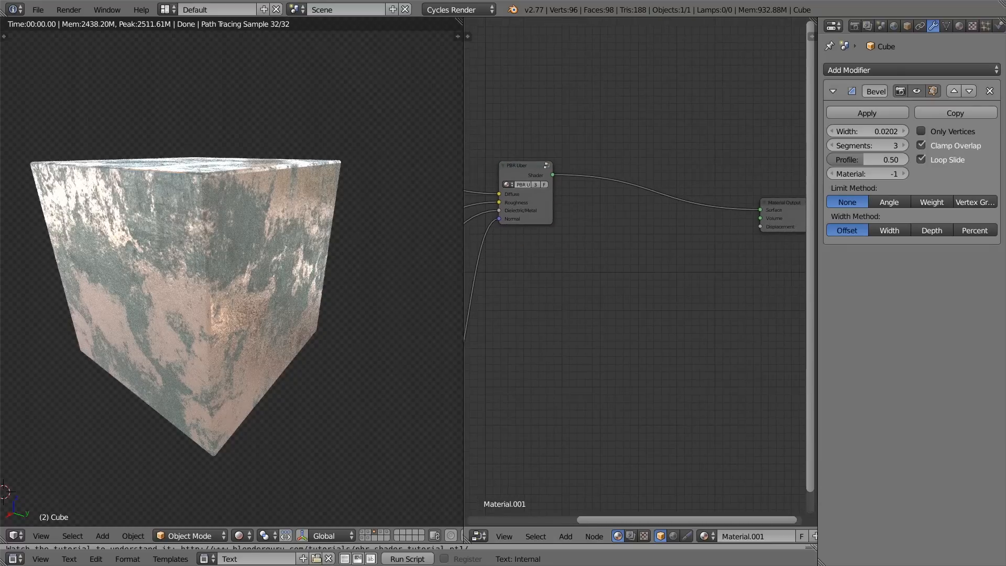
Step: Place the Material Output node directly beside PBR Uber and widen the node editor
{"action": "left_click_drag", "start_coordinate": [776, 219], "coordinate": [597, 193]}
{"action": "scroll", "coordinate": [688, 266], "scroll_direction": "up", "scroll_amount": 3}
{"action": "middle_click_drag", "start_coordinate": [643, 298], "coordinate": [581, 239]}
{"action": "scroll", "coordinate": [617, 279], "scroll_direction": "down", "scroll_amount": 3}
{"action": "scroll", "coordinate": [599, 279], "scroll_direction": "down", "scroll_amount": 1}
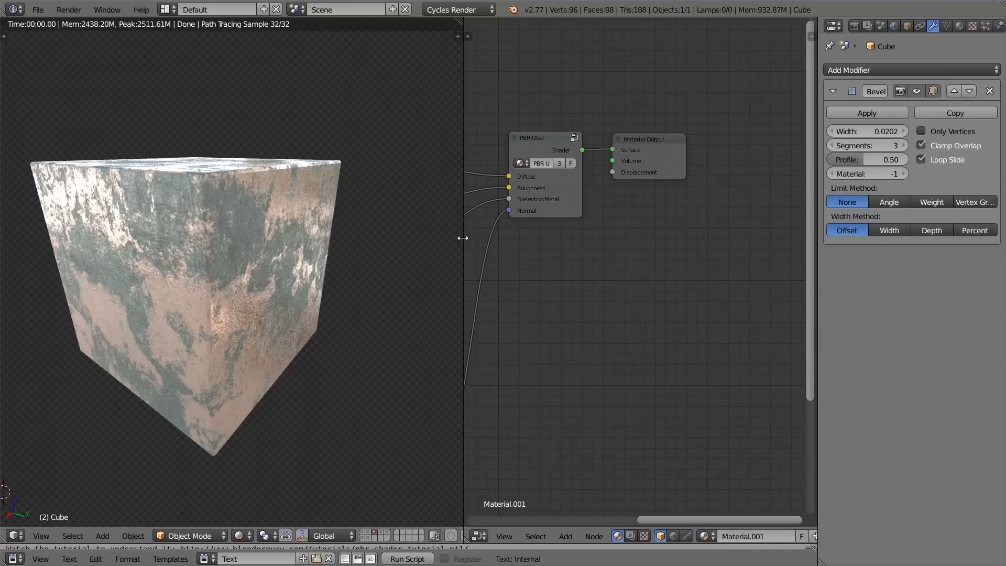
{"action": "left_click_drag", "start_coordinate": [462, 242], "coordinate": [405, 241]}
{"action": "key", "text": "shift+a"}
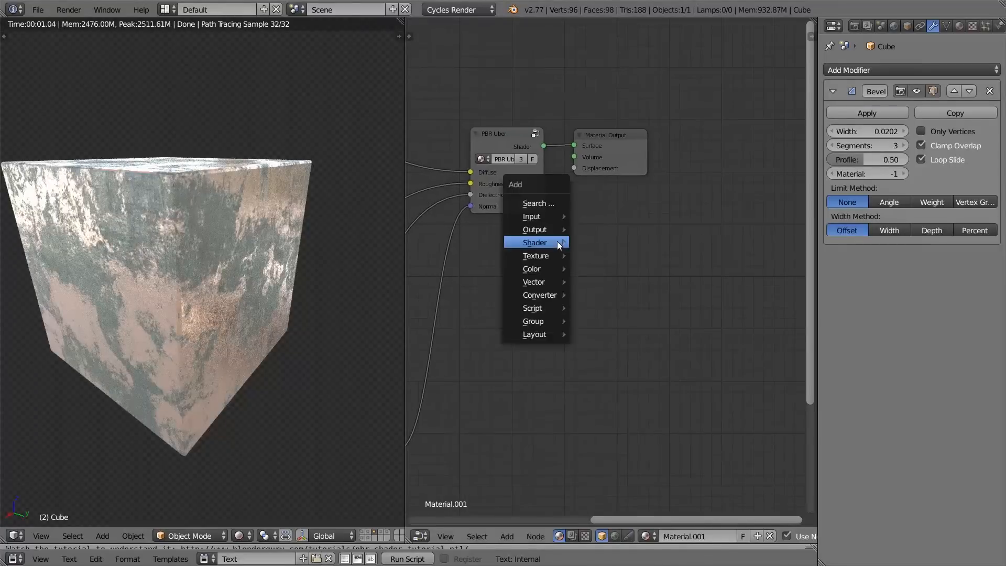
{"action": "mouse_move", "coordinate": [559, 243]}
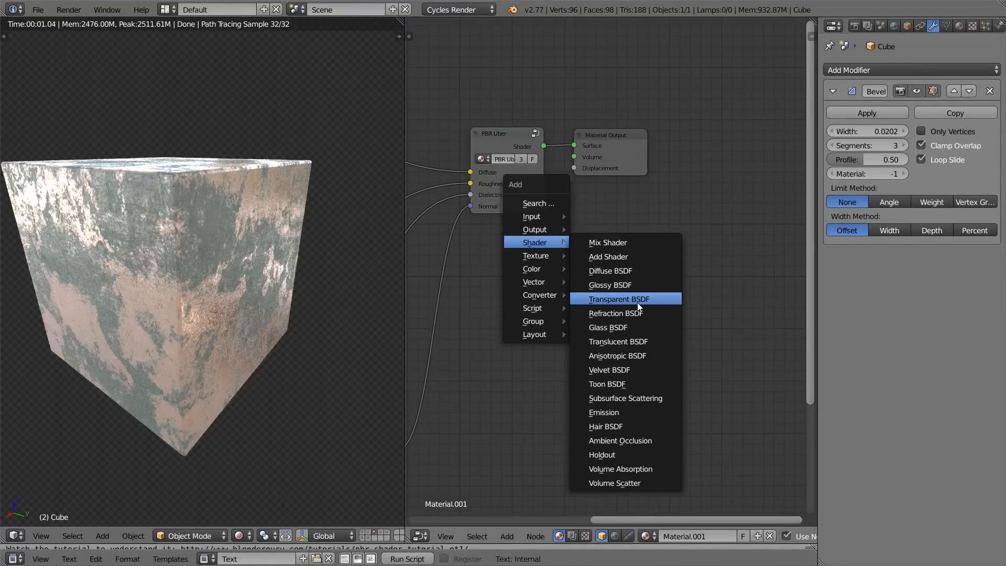
Step: Examine the PBR Dielectric group inside PBR Uber down to its Reflection and Fresnel subgroups, and return to the main node tree
{"action": "left_click", "coordinate": [501, 143]}
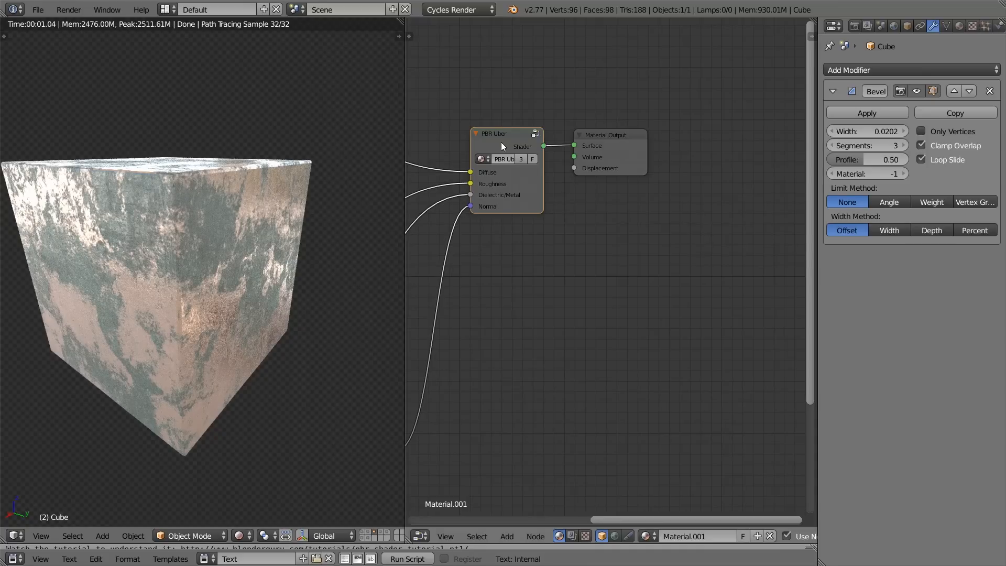
{"action": "key", "text": "Tab"}
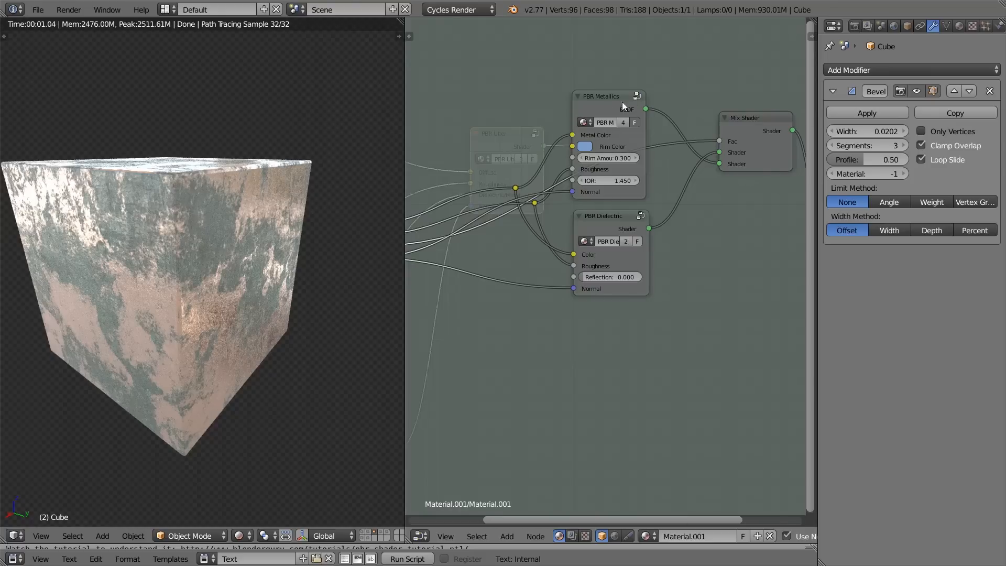
{"action": "key", "text": "Tab"}
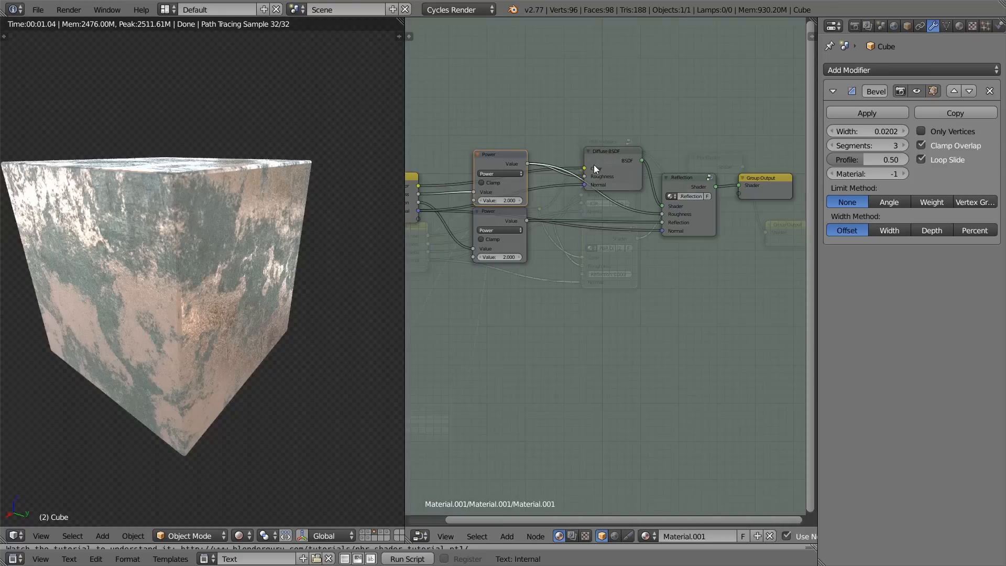
{"action": "left_click", "coordinate": [671, 181]}
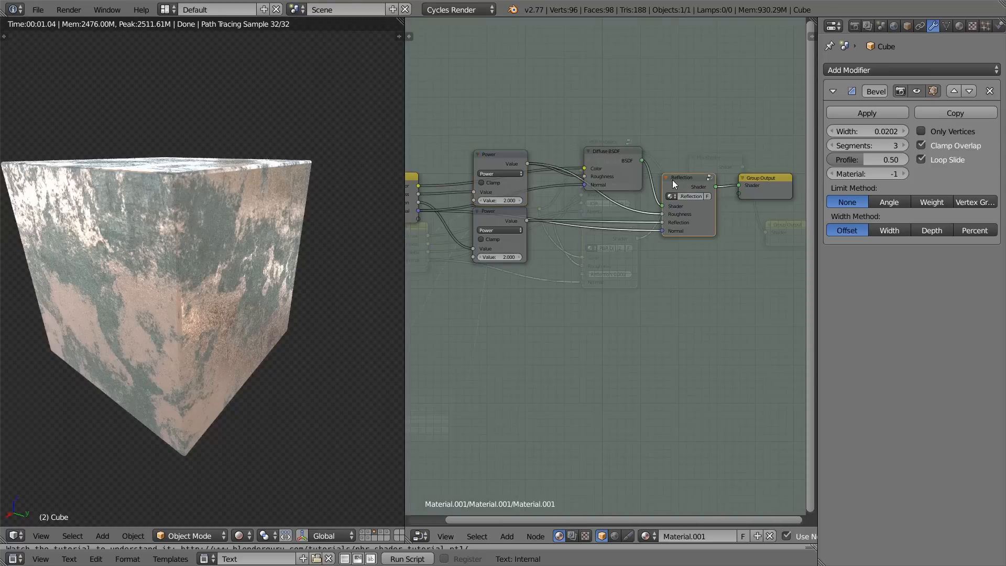
{"action": "key", "text": "Tab"}
{"action": "left_click", "coordinate": [590, 187]}
{"action": "key", "text": "Tab"}
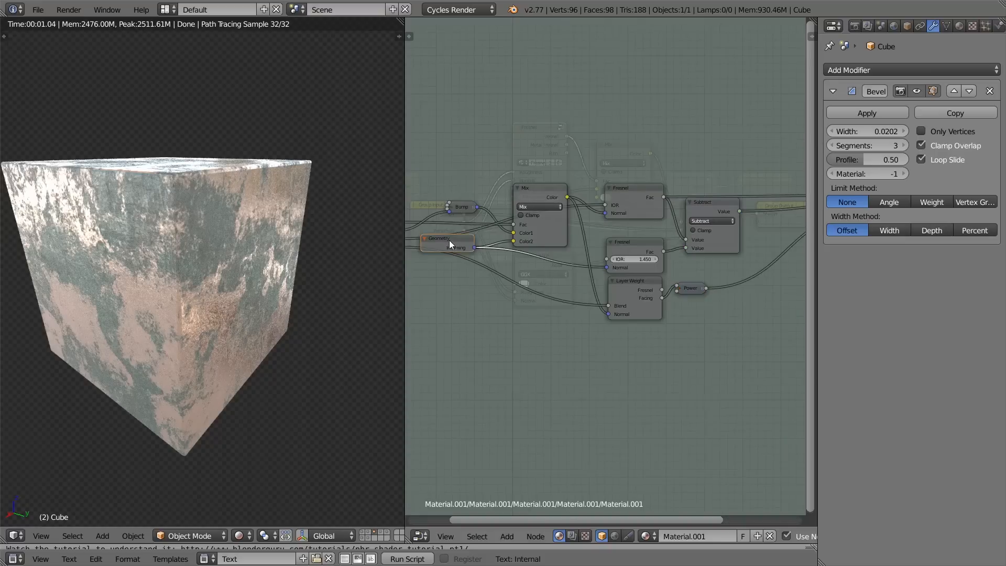
{"action": "key", "text": "Tab"}
{"action": "key", "text": "Tab"}
{"action": "key", "text": "Tab"}
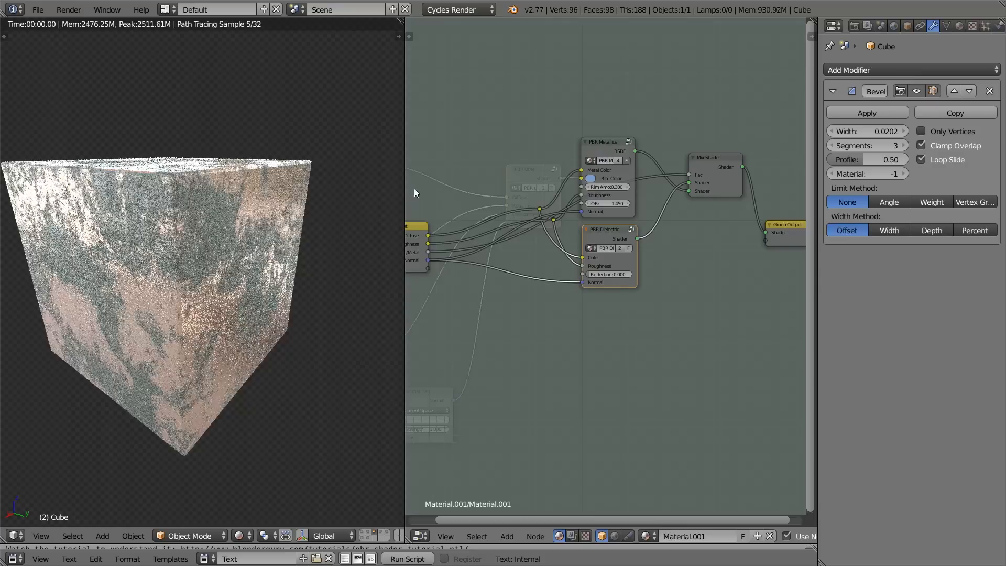
{"action": "key", "text": "Tab"}
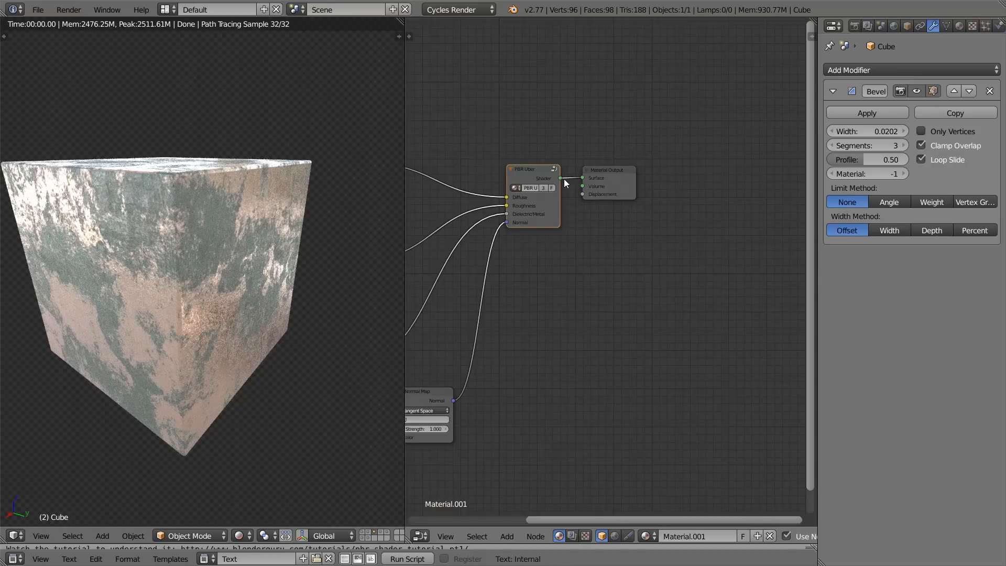
Step: Add a Translucent BSDF node below PBR Uber and remove it again
{"action": "scroll", "coordinate": [564, 178], "scroll_direction": "up", "scroll_amount": 4}
{"action": "middle_click_drag", "start_coordinate": [603, 199], "coordinate": [587, 173]}
{"action": "scroll", "coordinate": [571, 235], "scroll_direction": "down", "scroll_amount": 4}
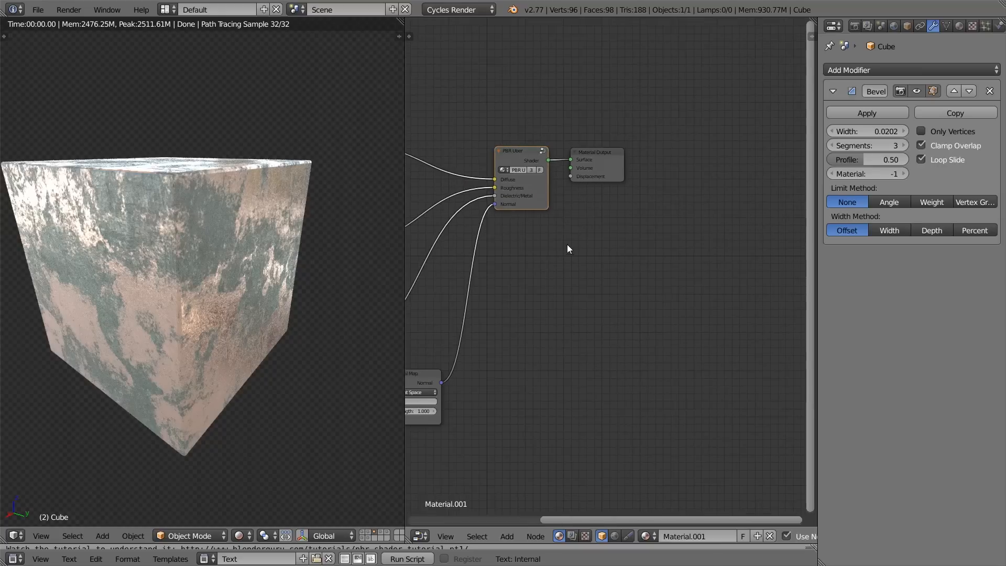
{"action": "key", "text": "shift+a"}
{"action": "mouse_move", "coordinate": [552, 226]}
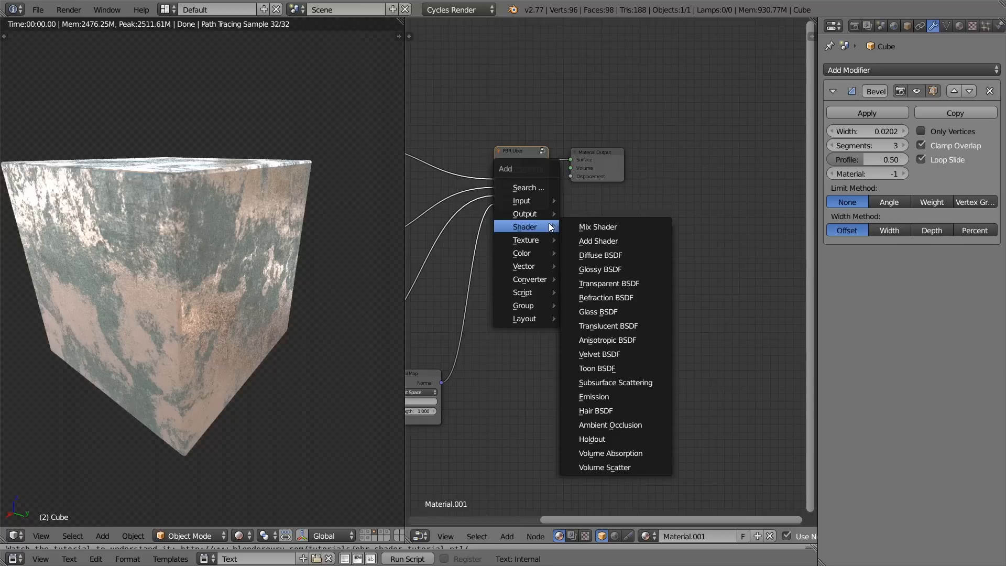
{"action": "key", "text": "Escape"}
{"action": "key", "text": "shift+a"}
{"action": "mouse_move", "coordinate": [602, 248]}
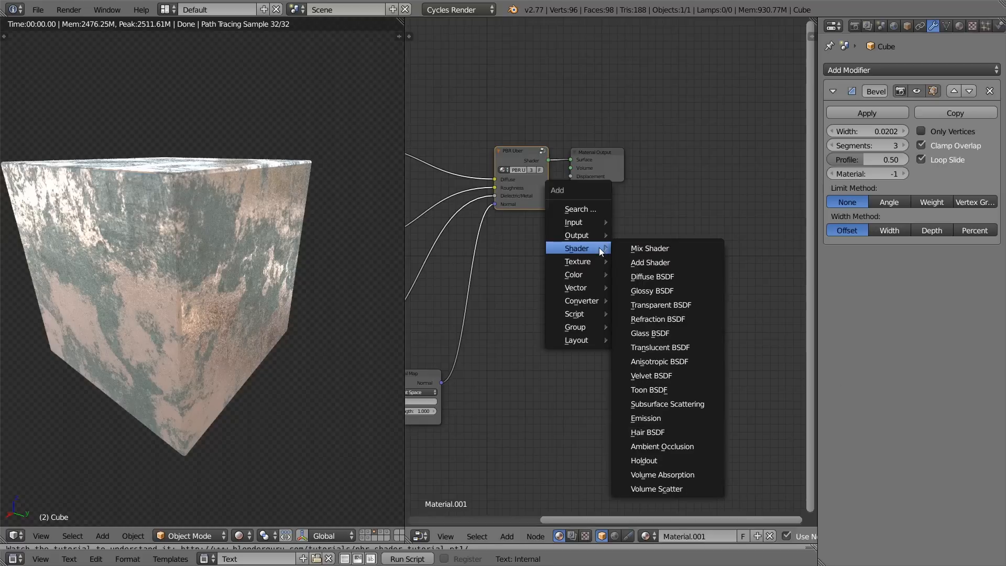
{"action": "left_click", "coordinate": [650, 347]}
{"action": "left_click", "coordinate": [533, 271]}
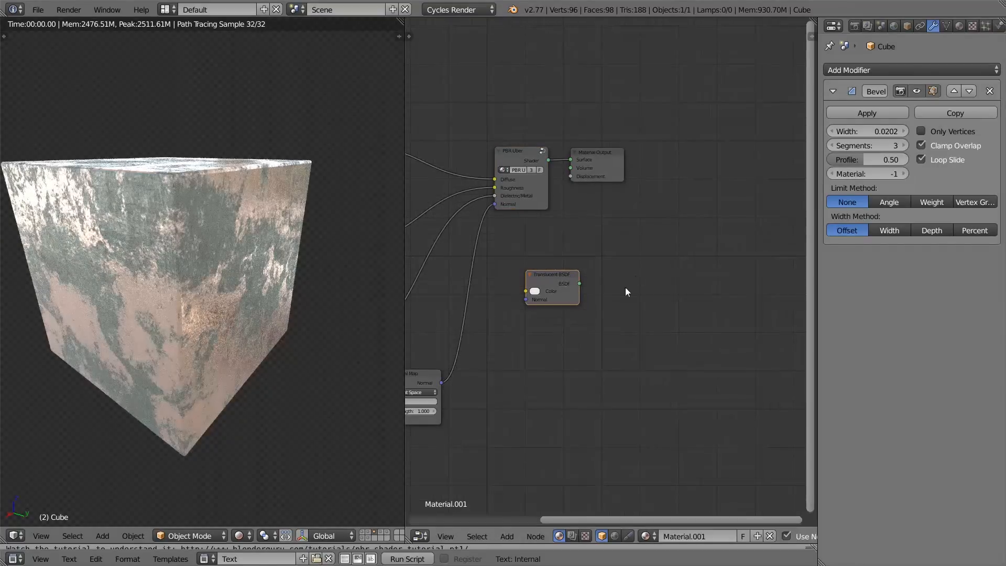
{"action": "key", "text": "alt+Tab"}
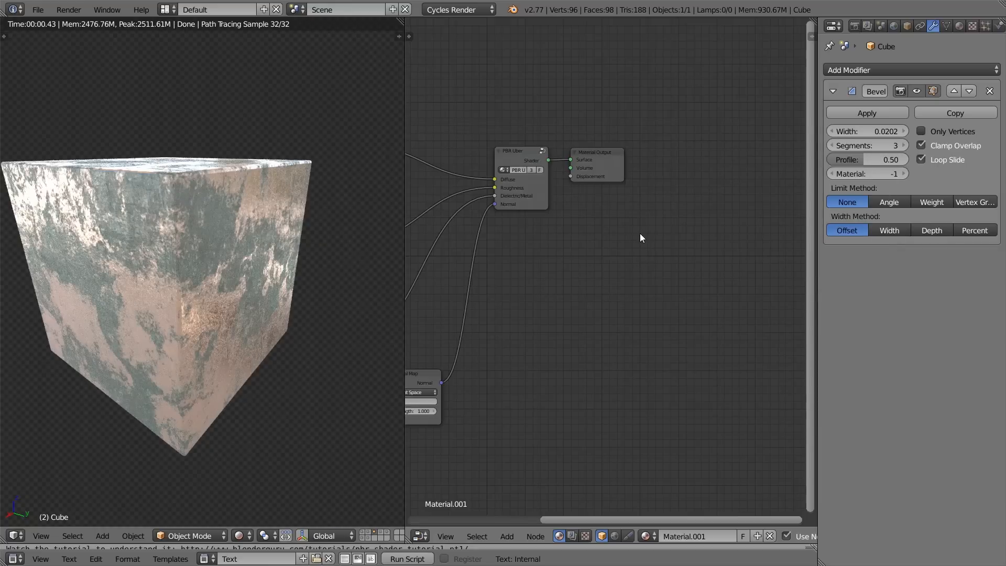
Step: Review PBR Uber's inner nodes and the nested groups of PBR Dielectric once more, and return to the main node tree
{"action": "scroll", "coordinate": [606, 230], "scroll_direction": "up", "scroll_amount": 1}
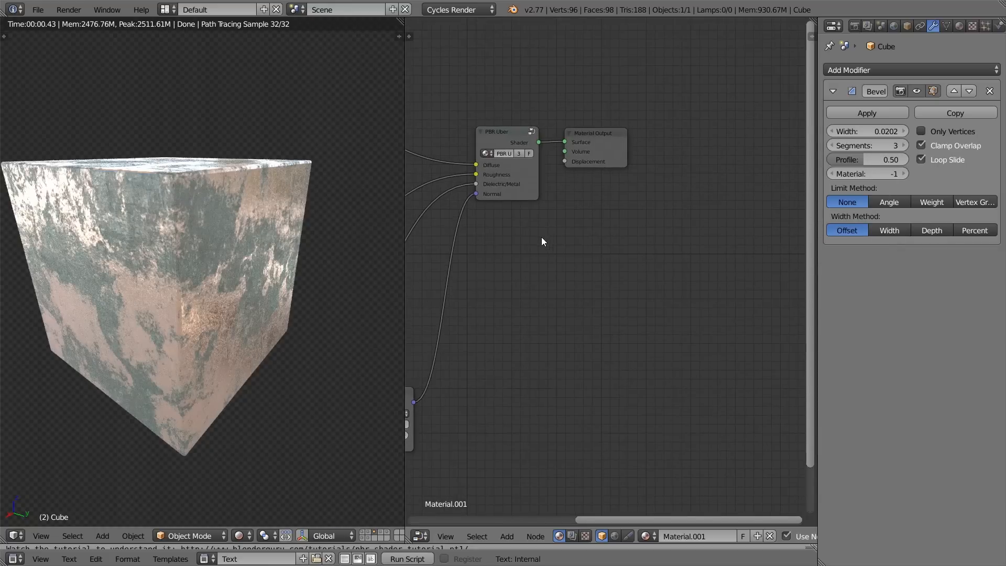
{"action": "middle_click_drag", "start_coordinate": [542, 241], "coordinate": [528, 229]}
{"action": "left_click", "coordinate": [498, 116]}
{"action": "middle_click_drag", "start_coordinate": [553, 173], "coordinate": [632, 266]}
{"action": "scroll", "coordinate": [632, 265], "scroll_direction": "up", "scroll_amount": 5}
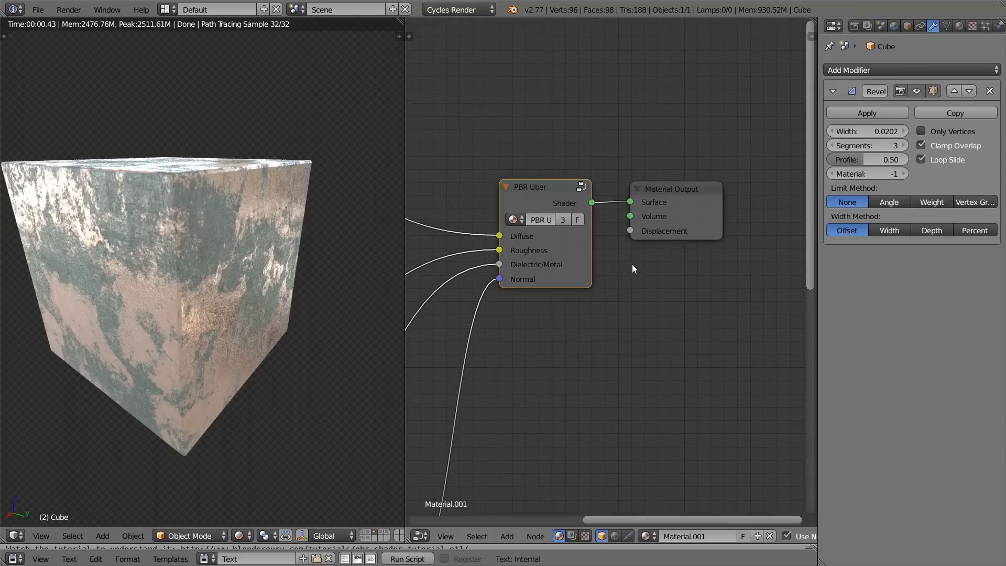
{"action": "key", "text": "Tab"}
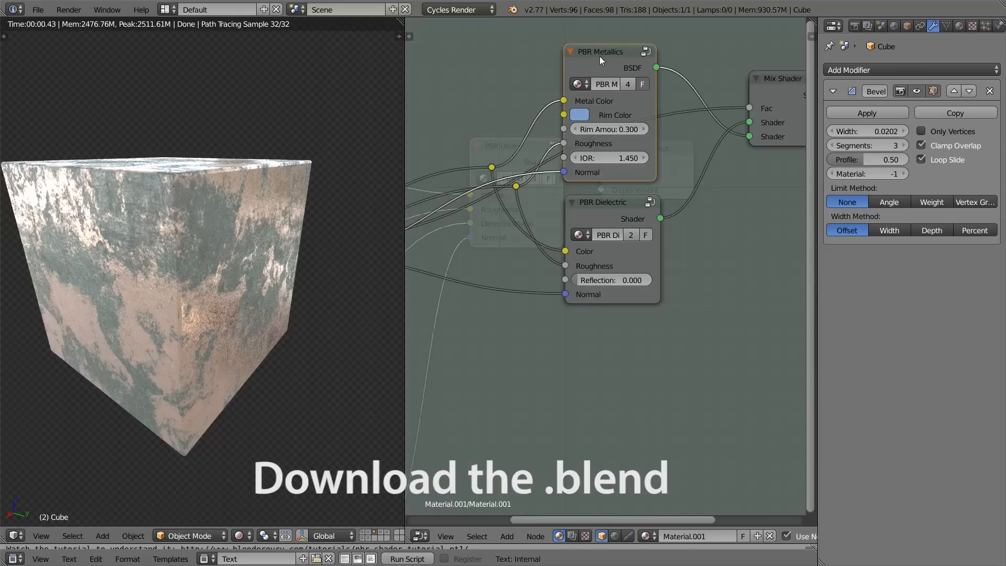
{"action": "left_click", "coordinate": [615, 215]}
{"action": "key", "text": "Tab"}
{"action": "key", "text": "Home"}
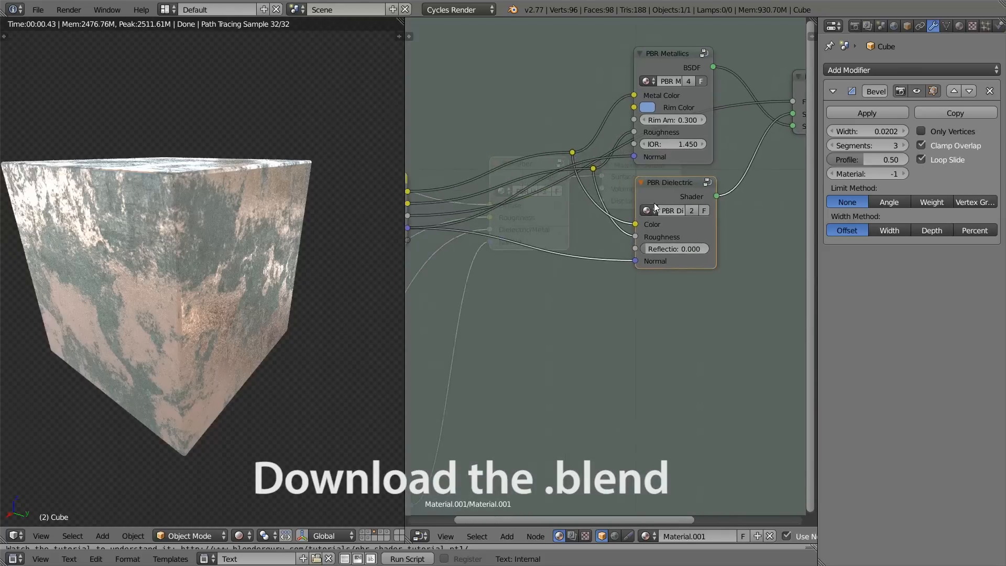
{"action": "key", "text": "Tab"}
{"action": "left_click", "coordinate": [552, 151]}
{"action": "left_click", "coordinate": [464, 227]}
{"action": "key", "text": "Tab"}
{"action": "left_click", "coordinate": [435, 212]}
{"action": "key", "text": "Tab"}
{"action": "key", "text": "Home"}
{"action": "key", "text": "Tab"}
Step: Check which node groups are available to add to the material
{"action": "key", "text": "shift+a"}
{"action": "mouse_move", "coordinate": [550, 390]}
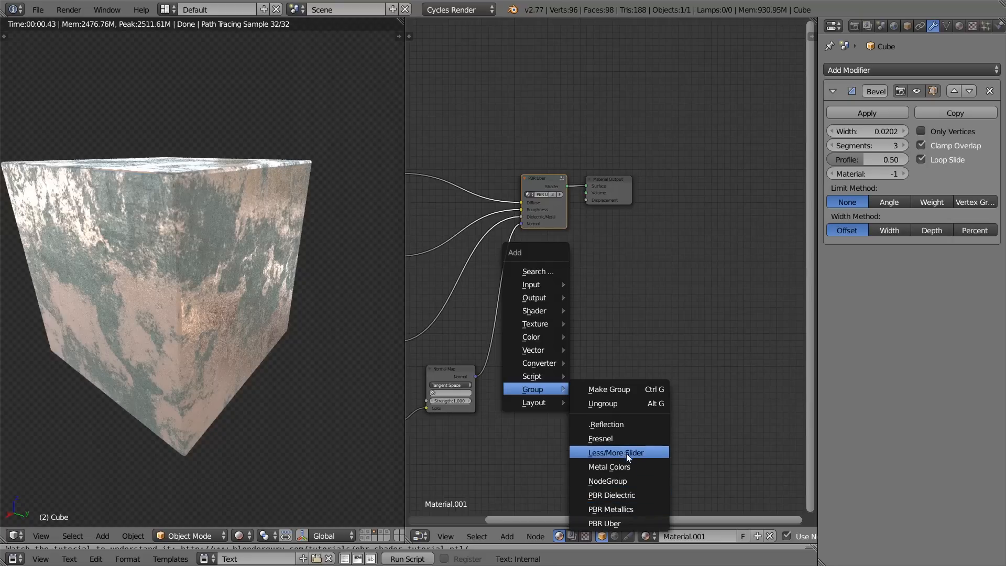
{"action": "scroll", "coordinate": [646, 250], "scroll_direction": "up", "scroll_amount": 3}
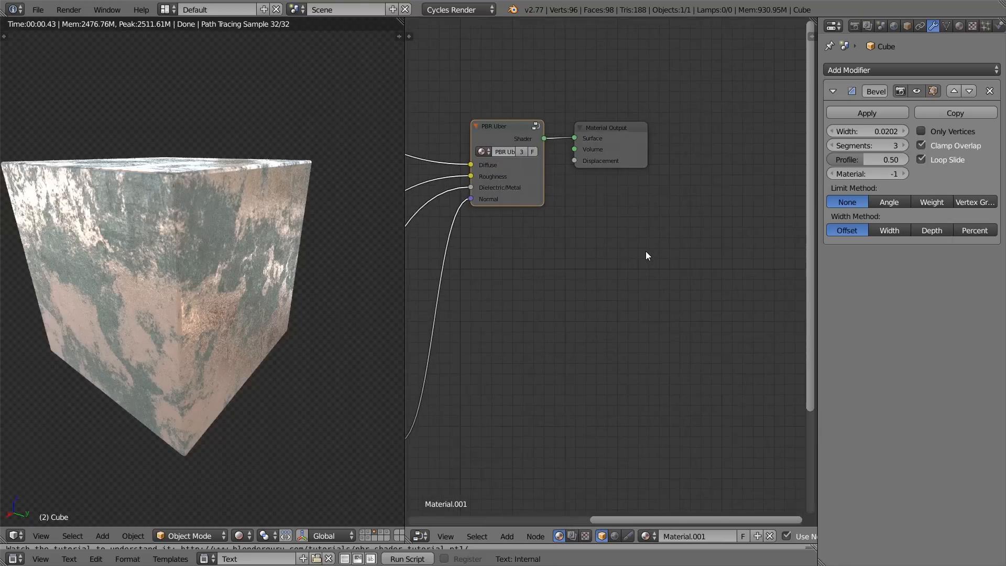